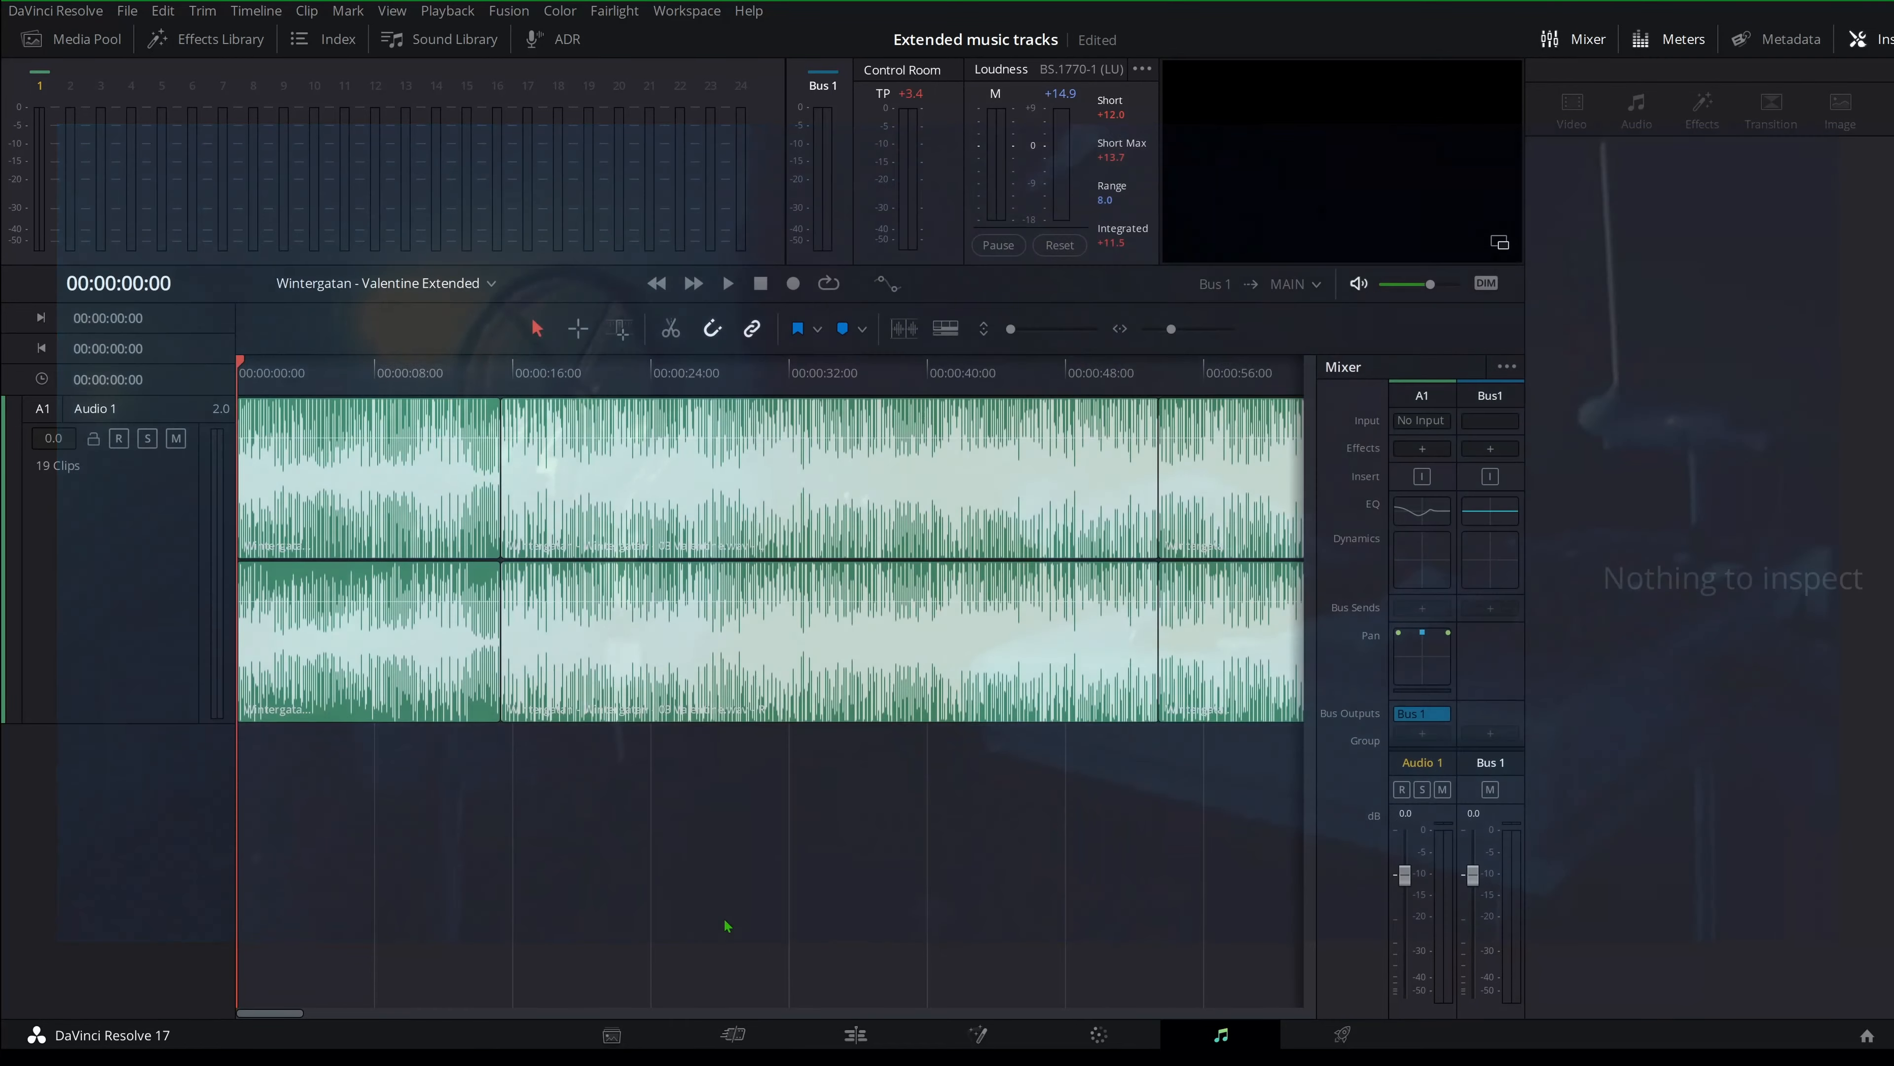
Fit the whole extended track in the timeline and play a short stretch from its beginning.
scroll(689, 910, "down", 3)
scroll(694, 909, "down", 4)
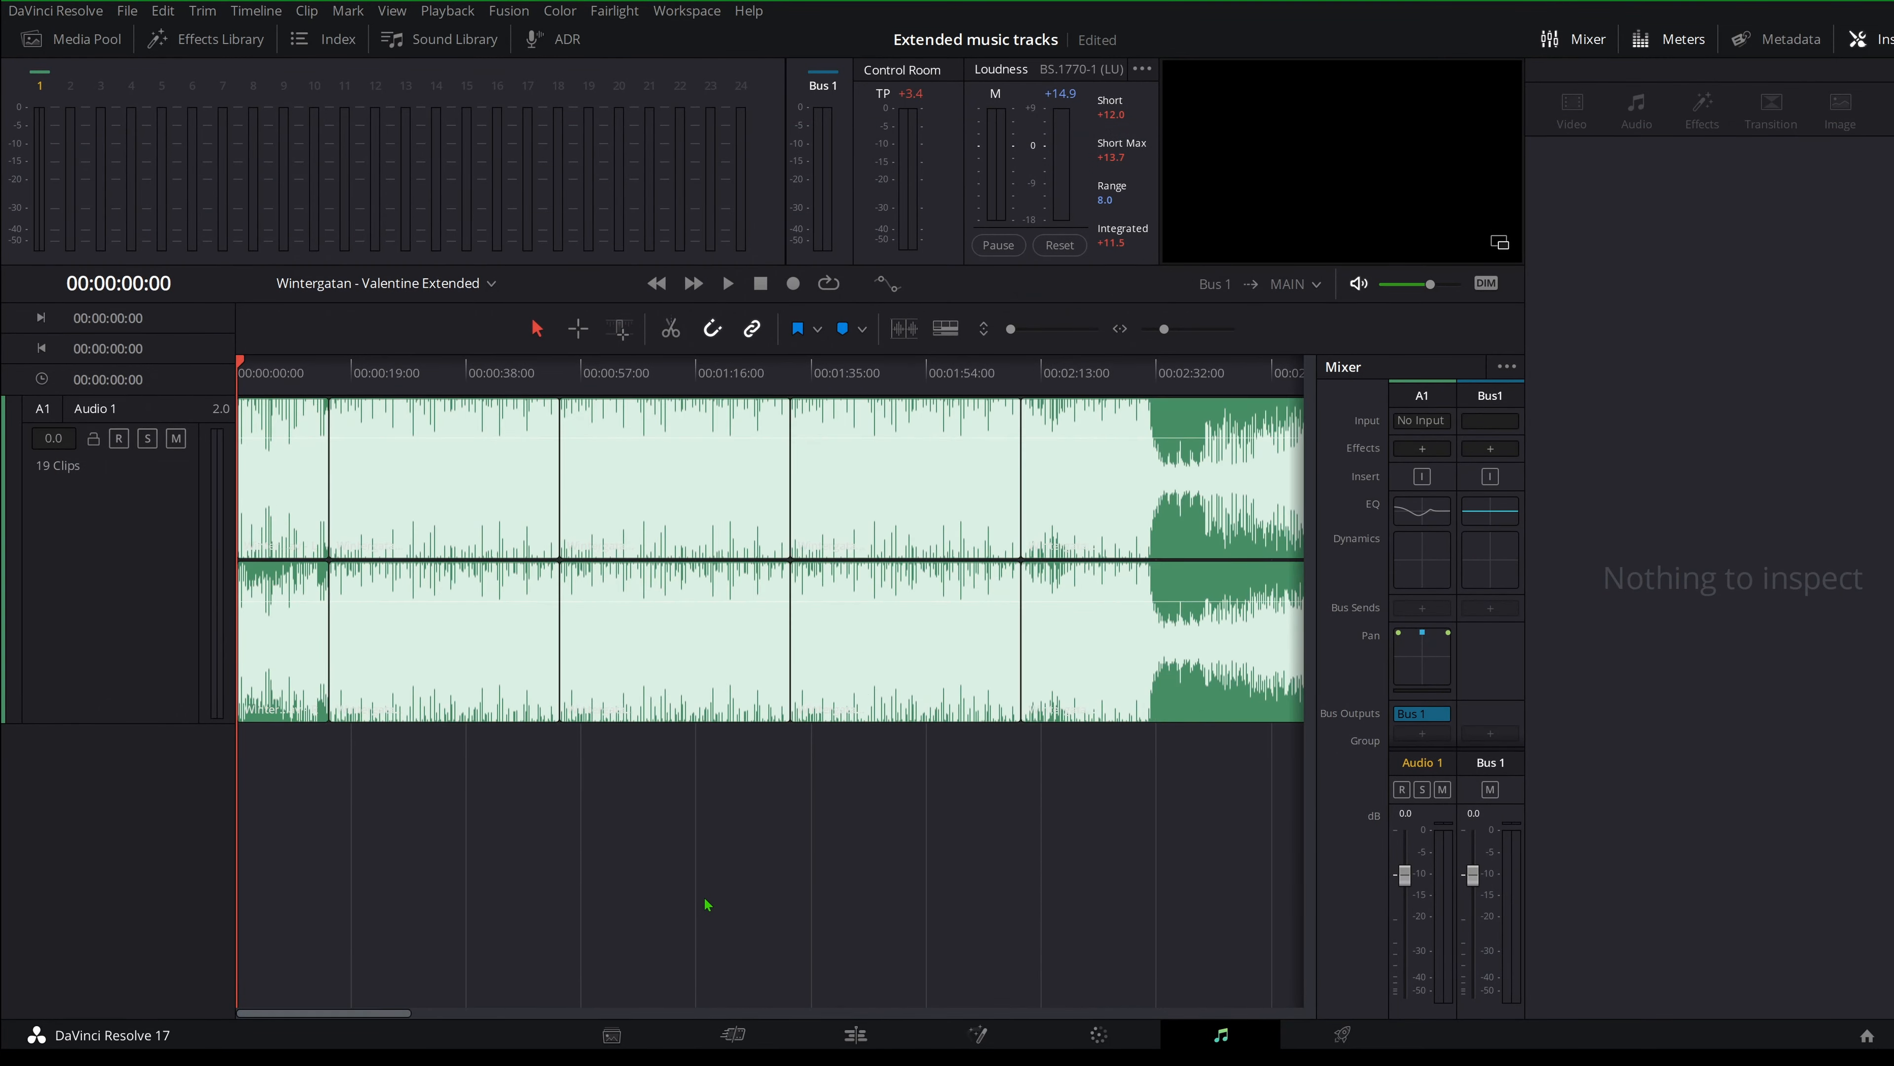
scroll(708, 904, "down", 6)
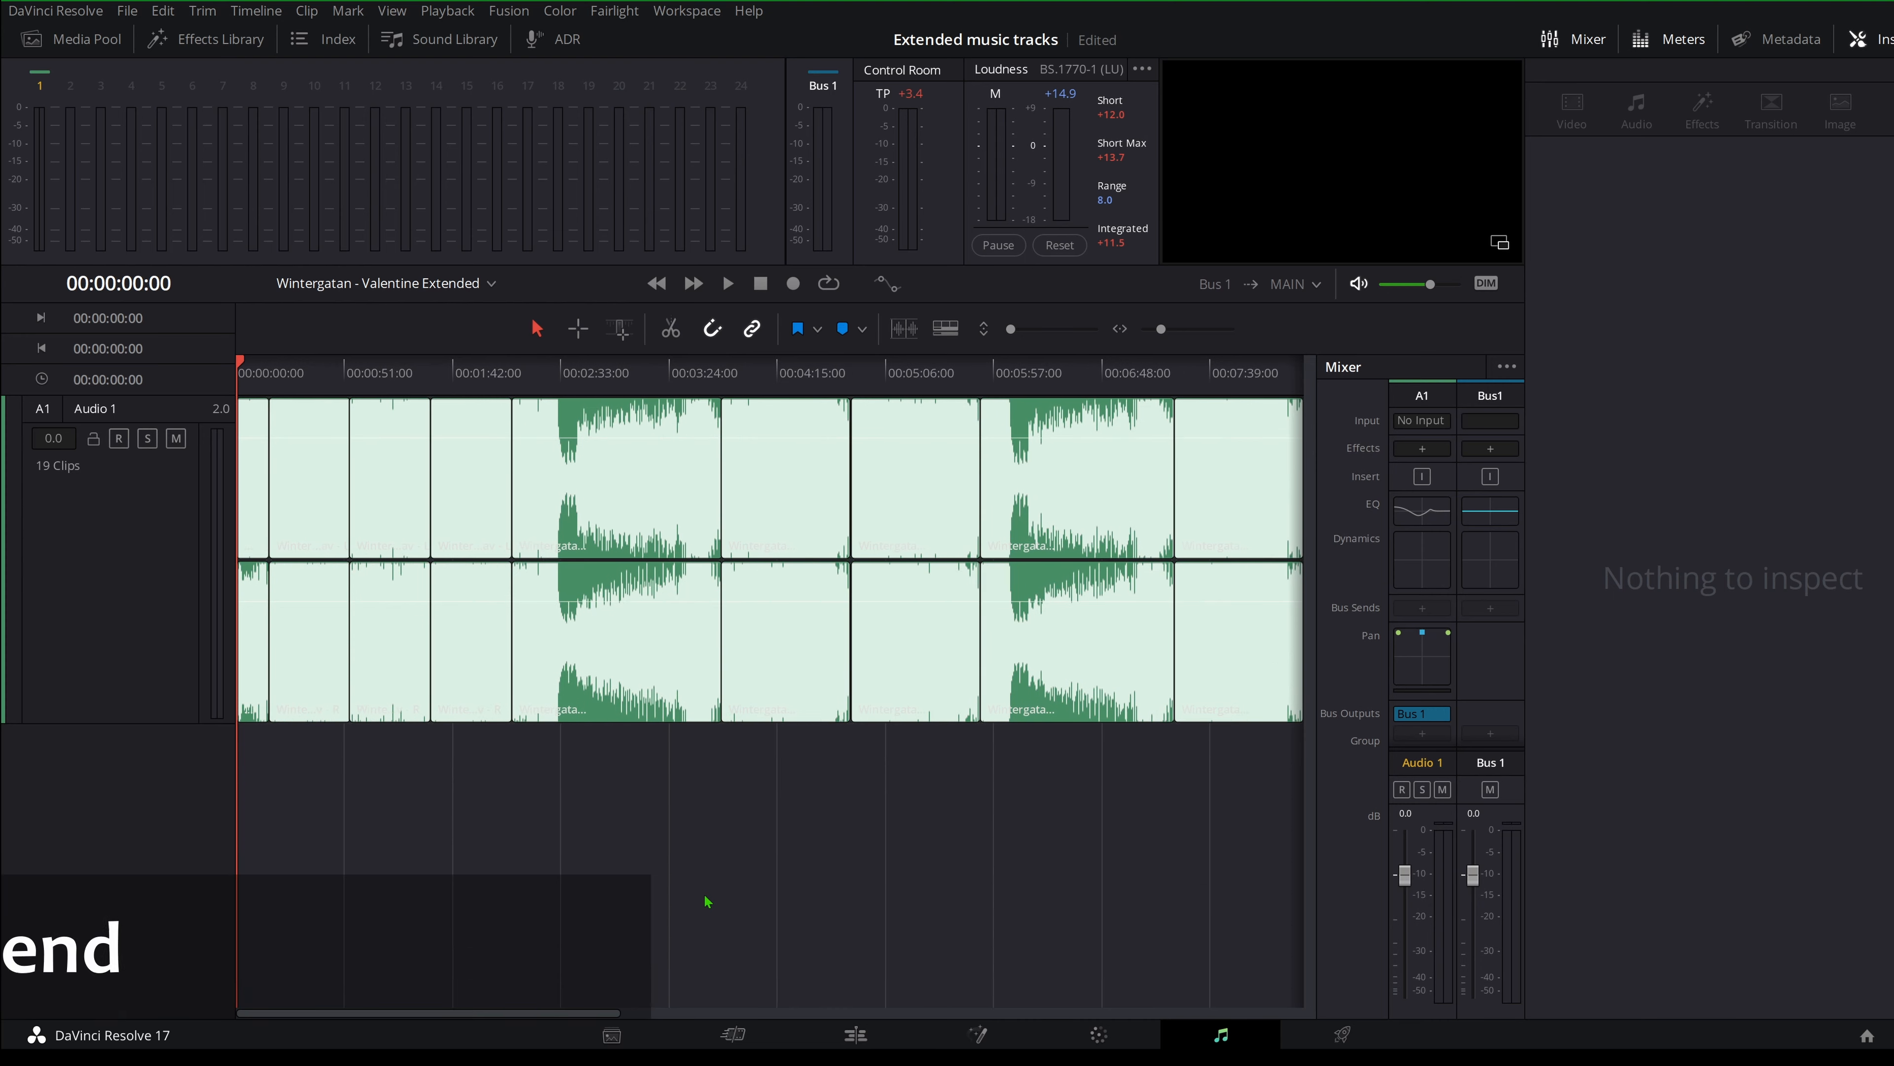
scroll(708, 899, "down", 1)
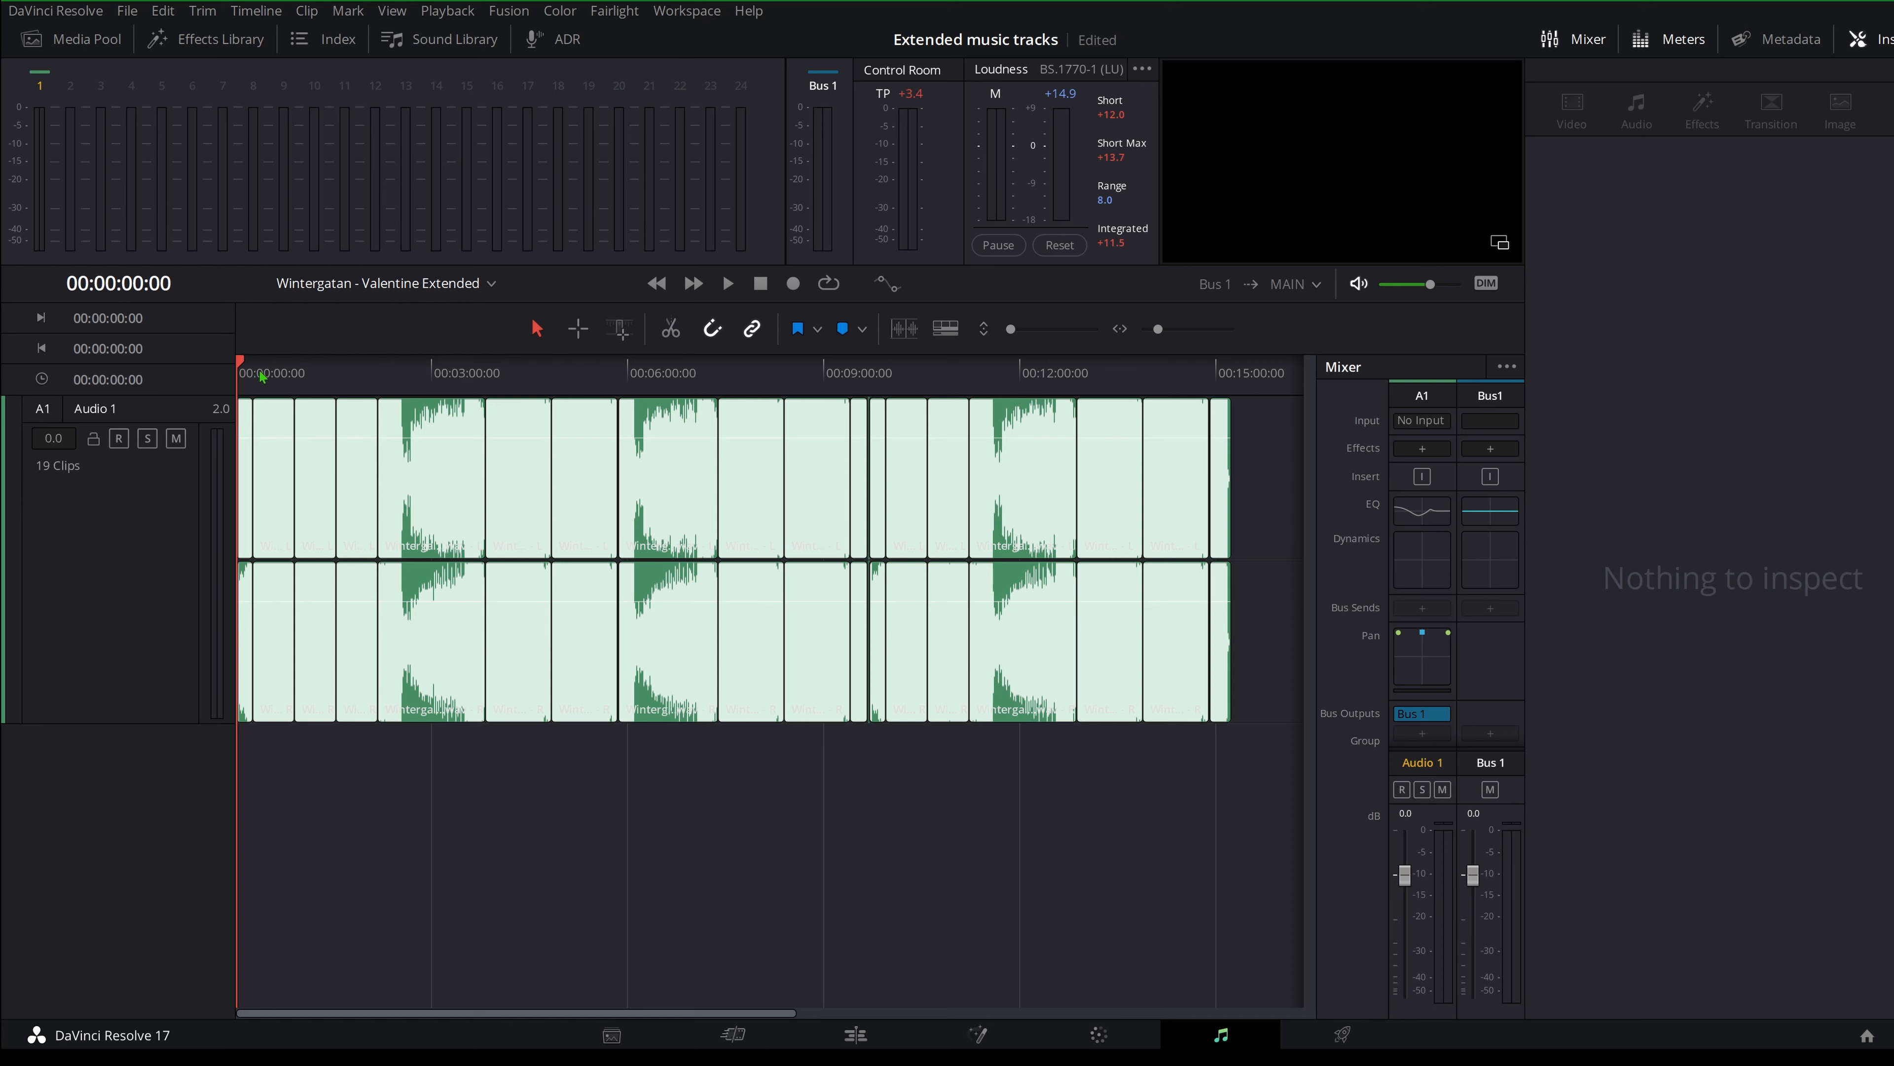
key("space")
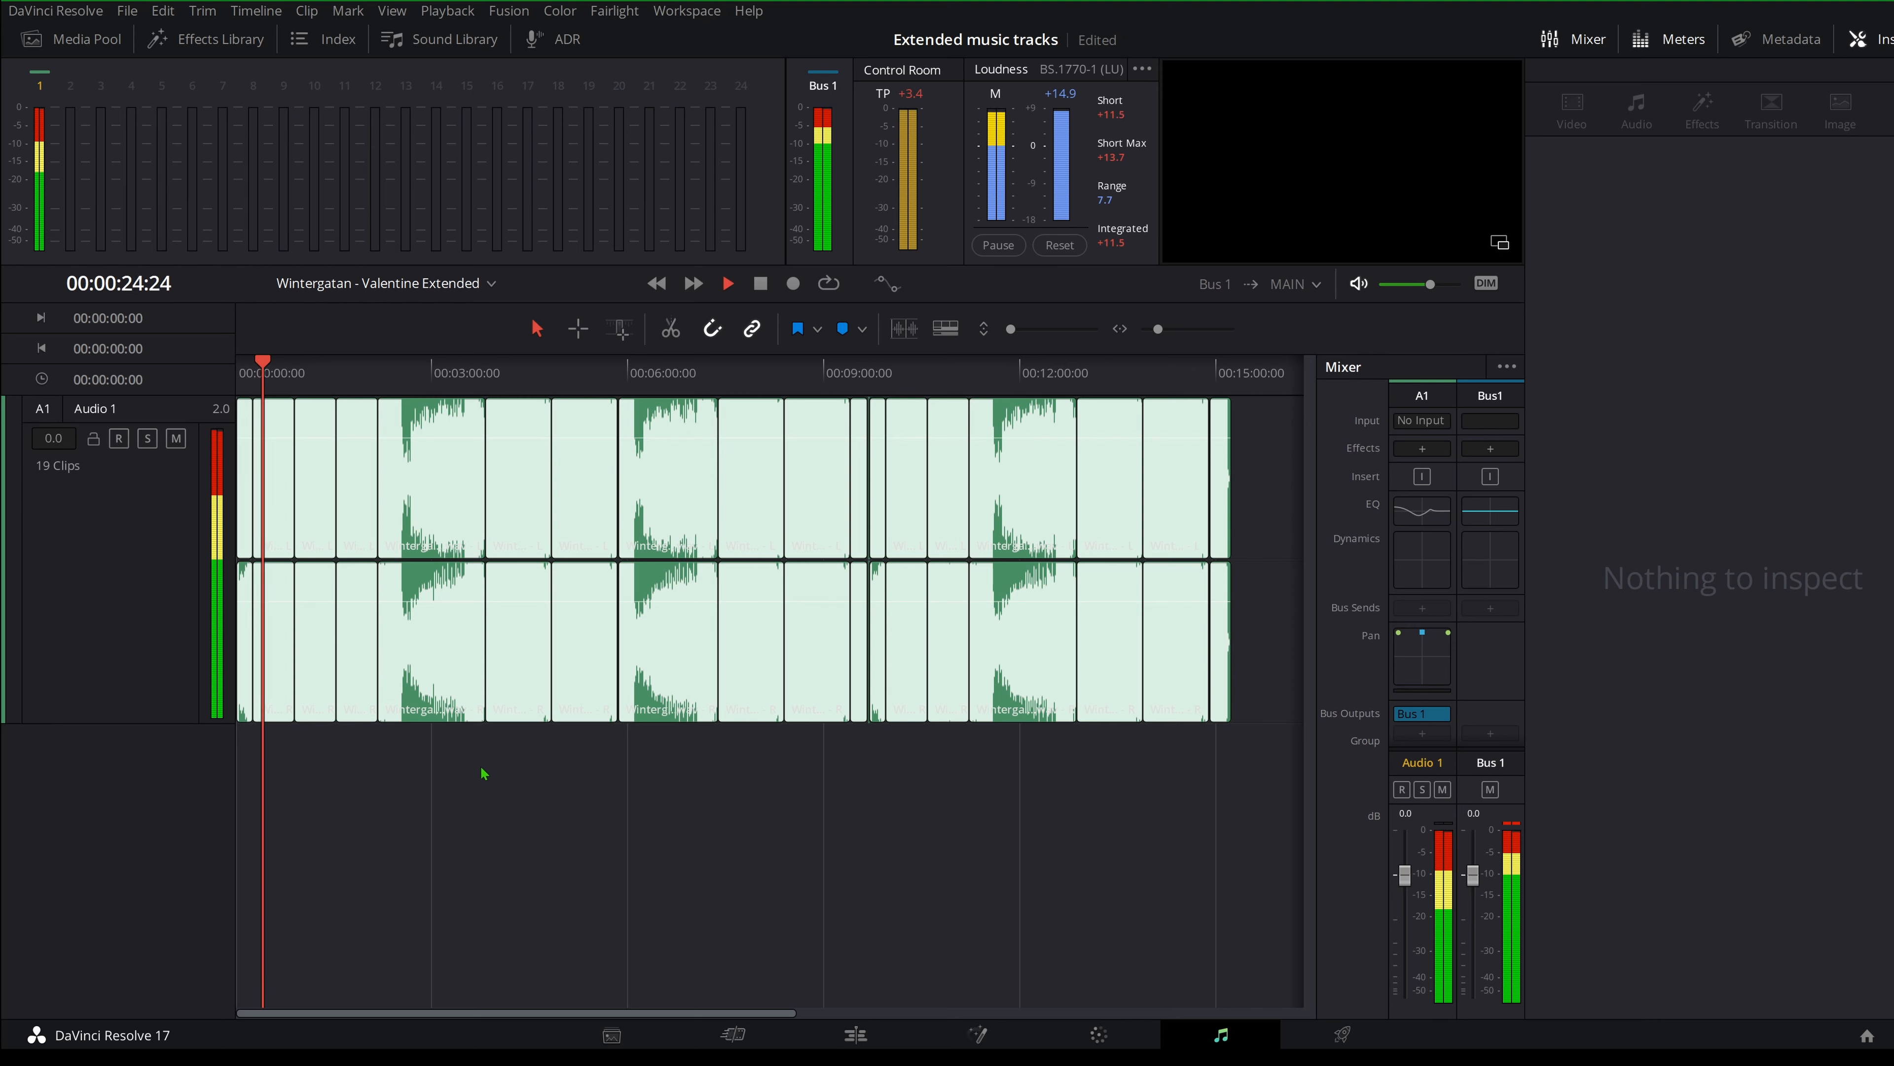
key("space")
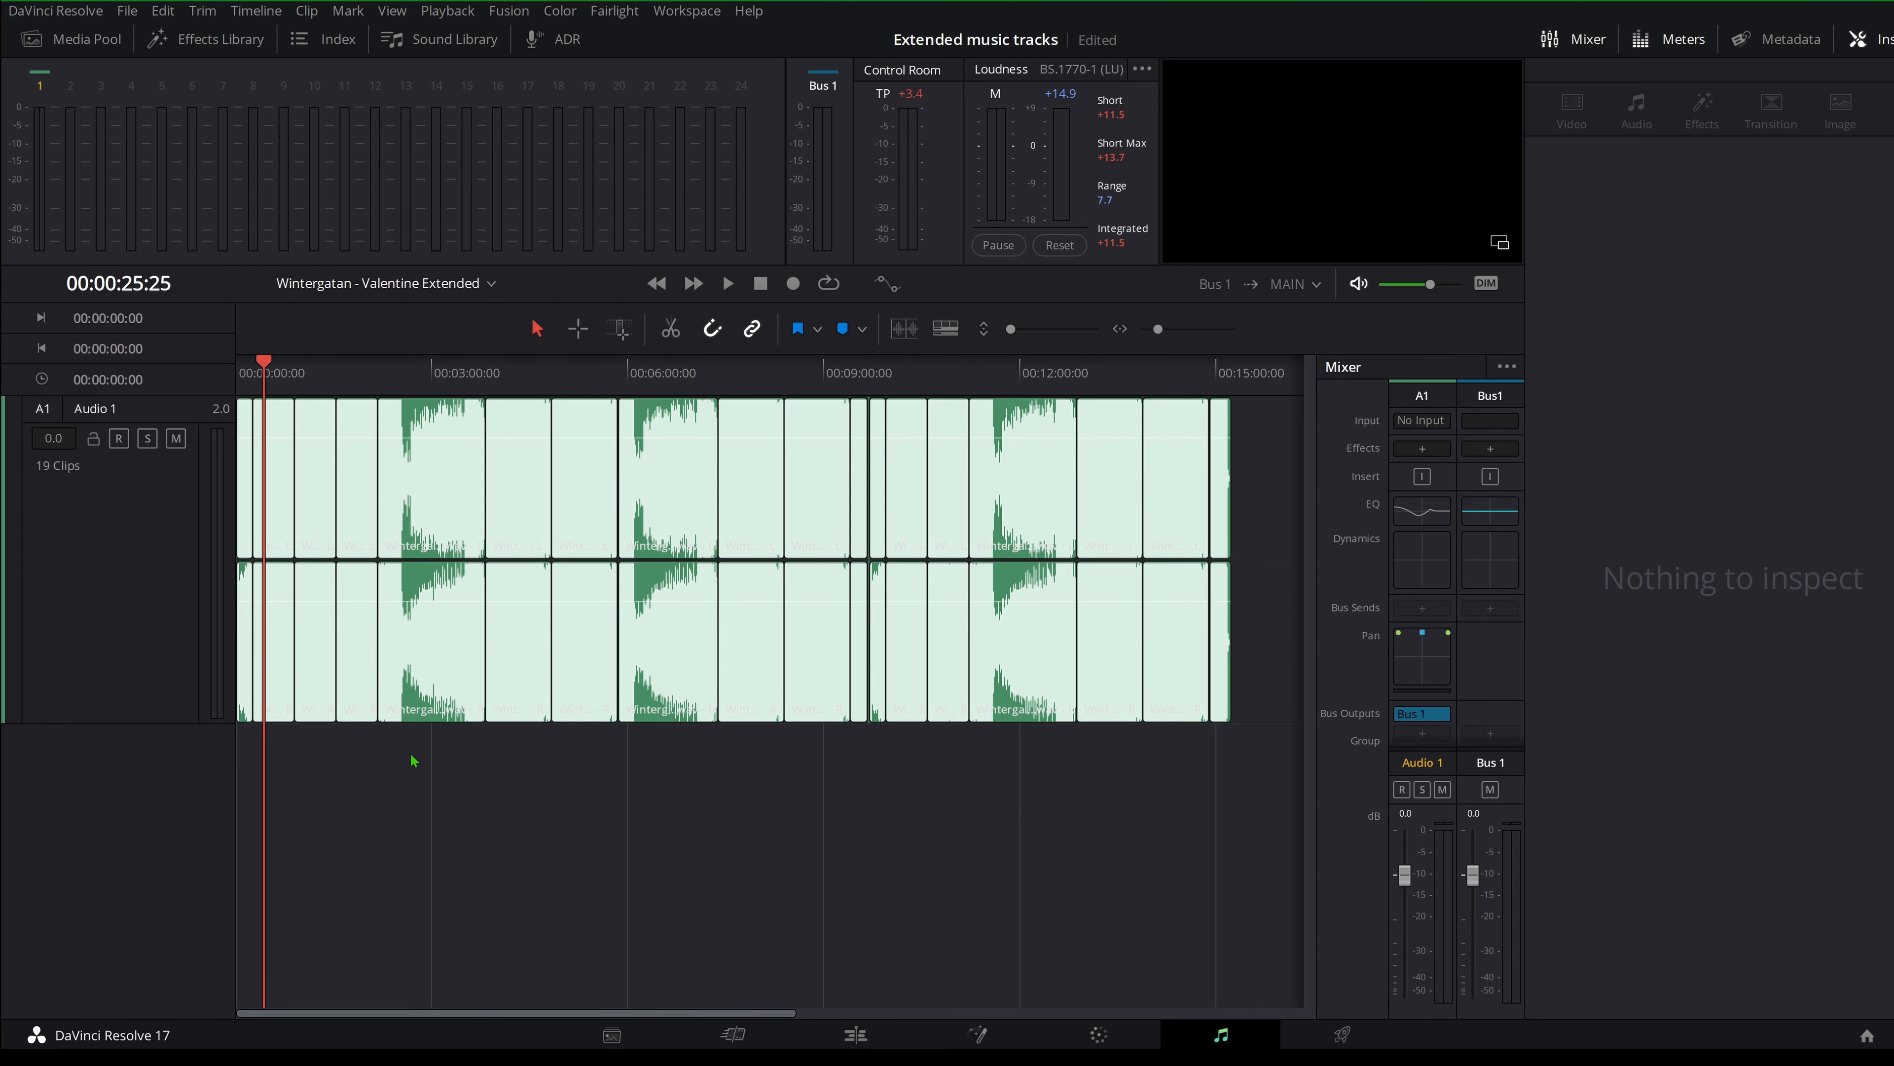
Play the opening seconds of the extended track from the timeline start.
scroll(222, 754, "up", 5)
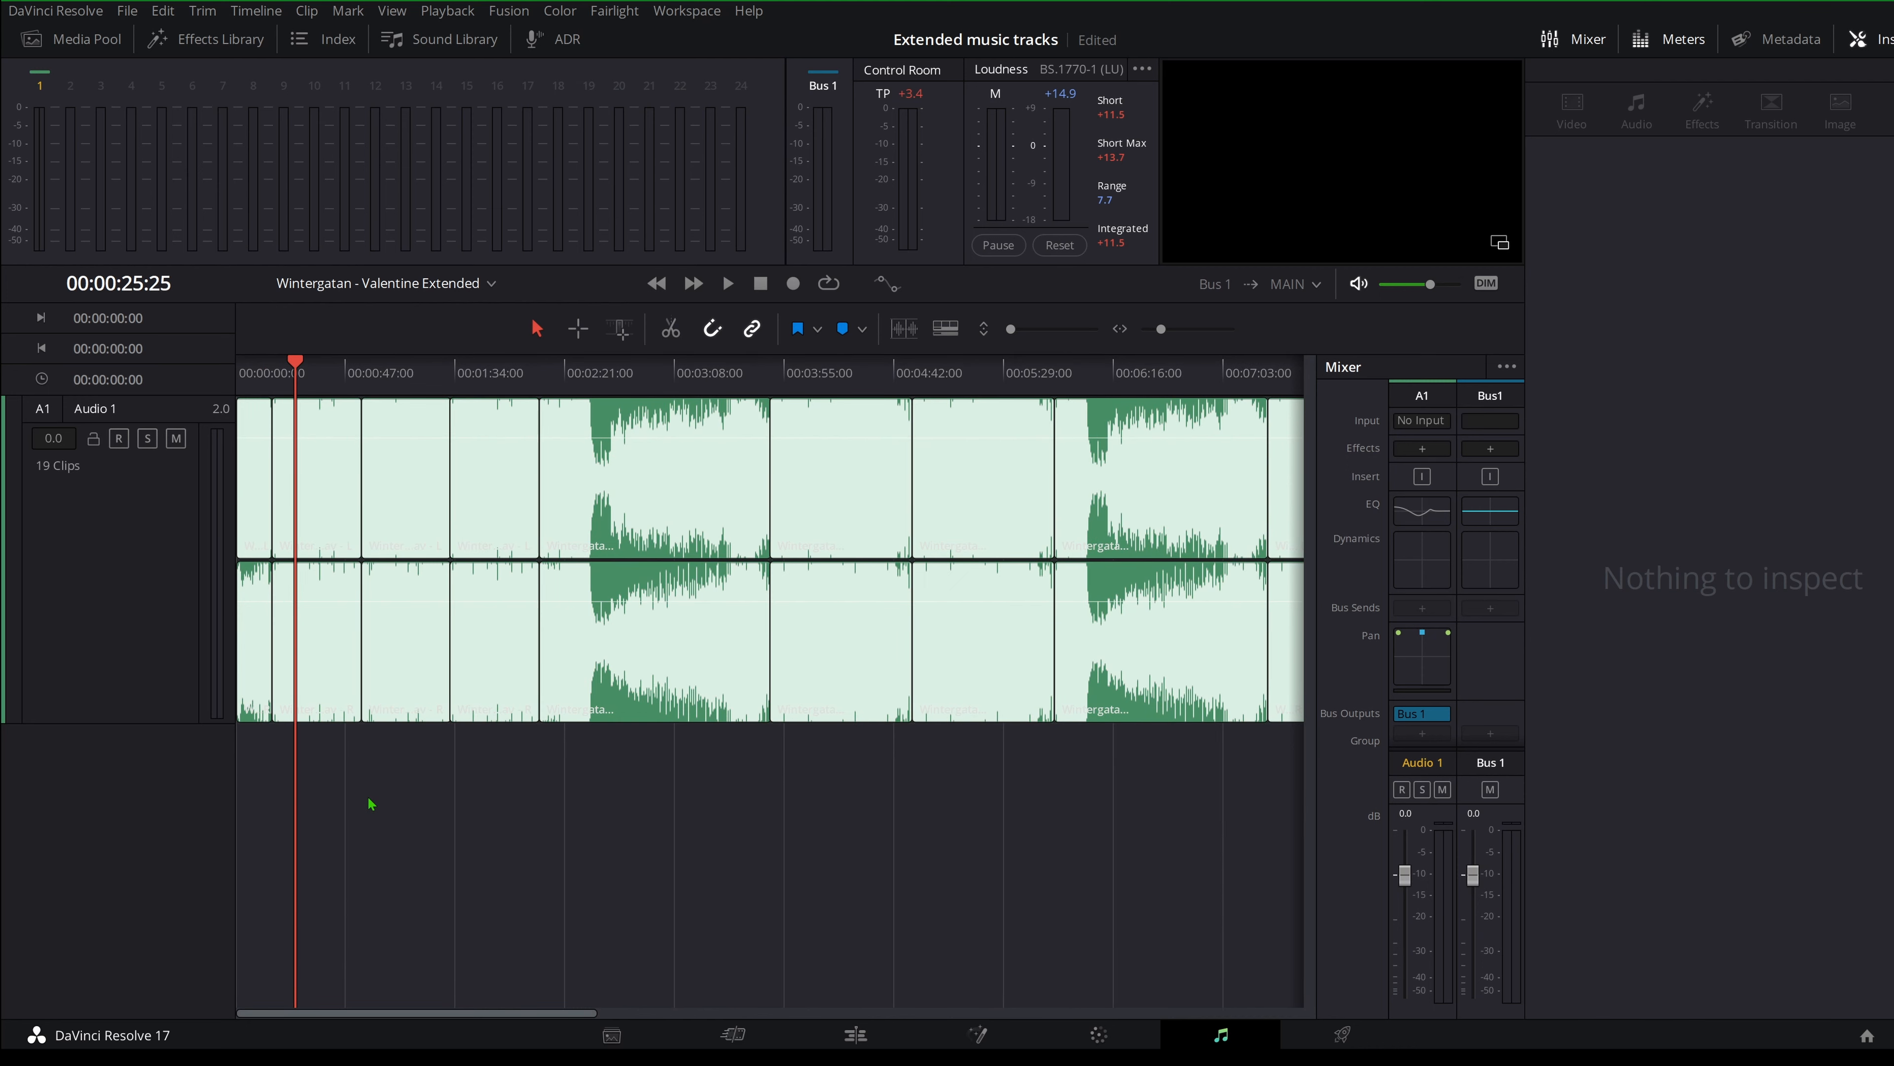
scroll(371, 804, "up", 3)
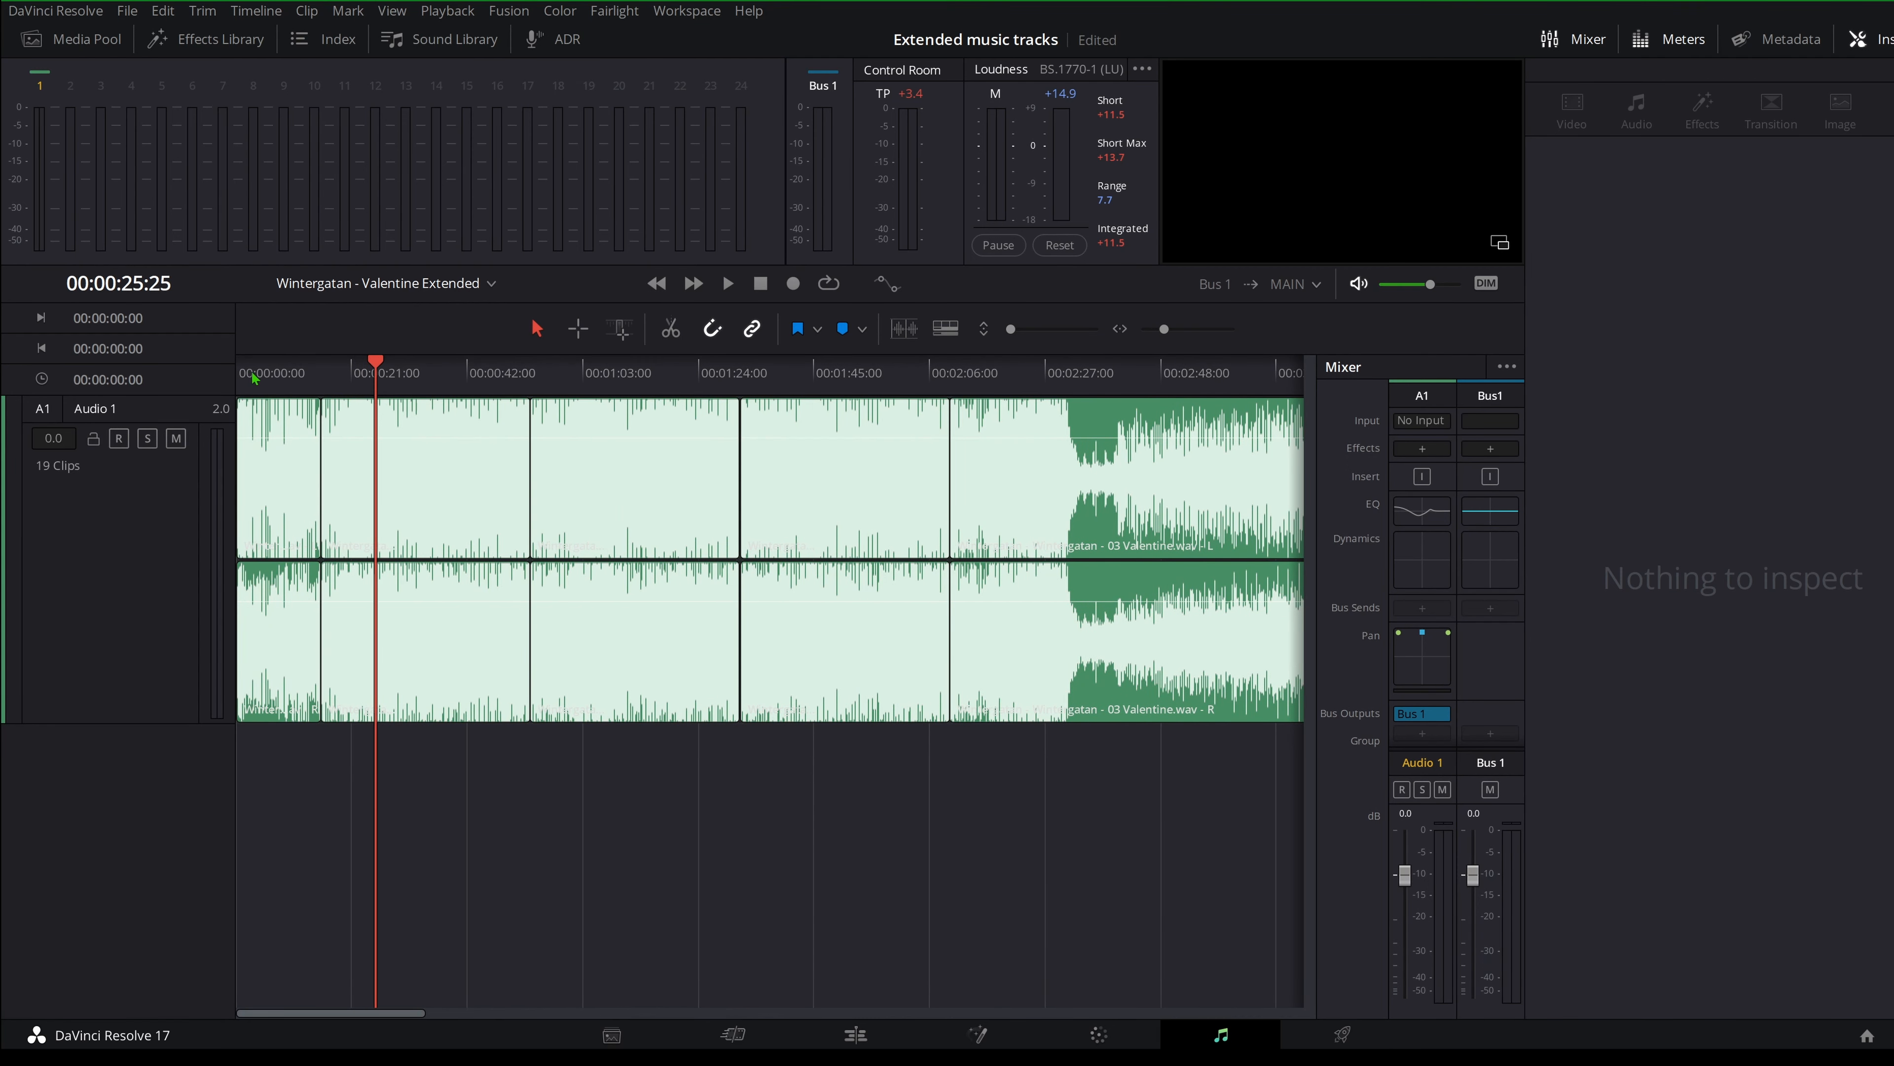
key("Home")
key("space")
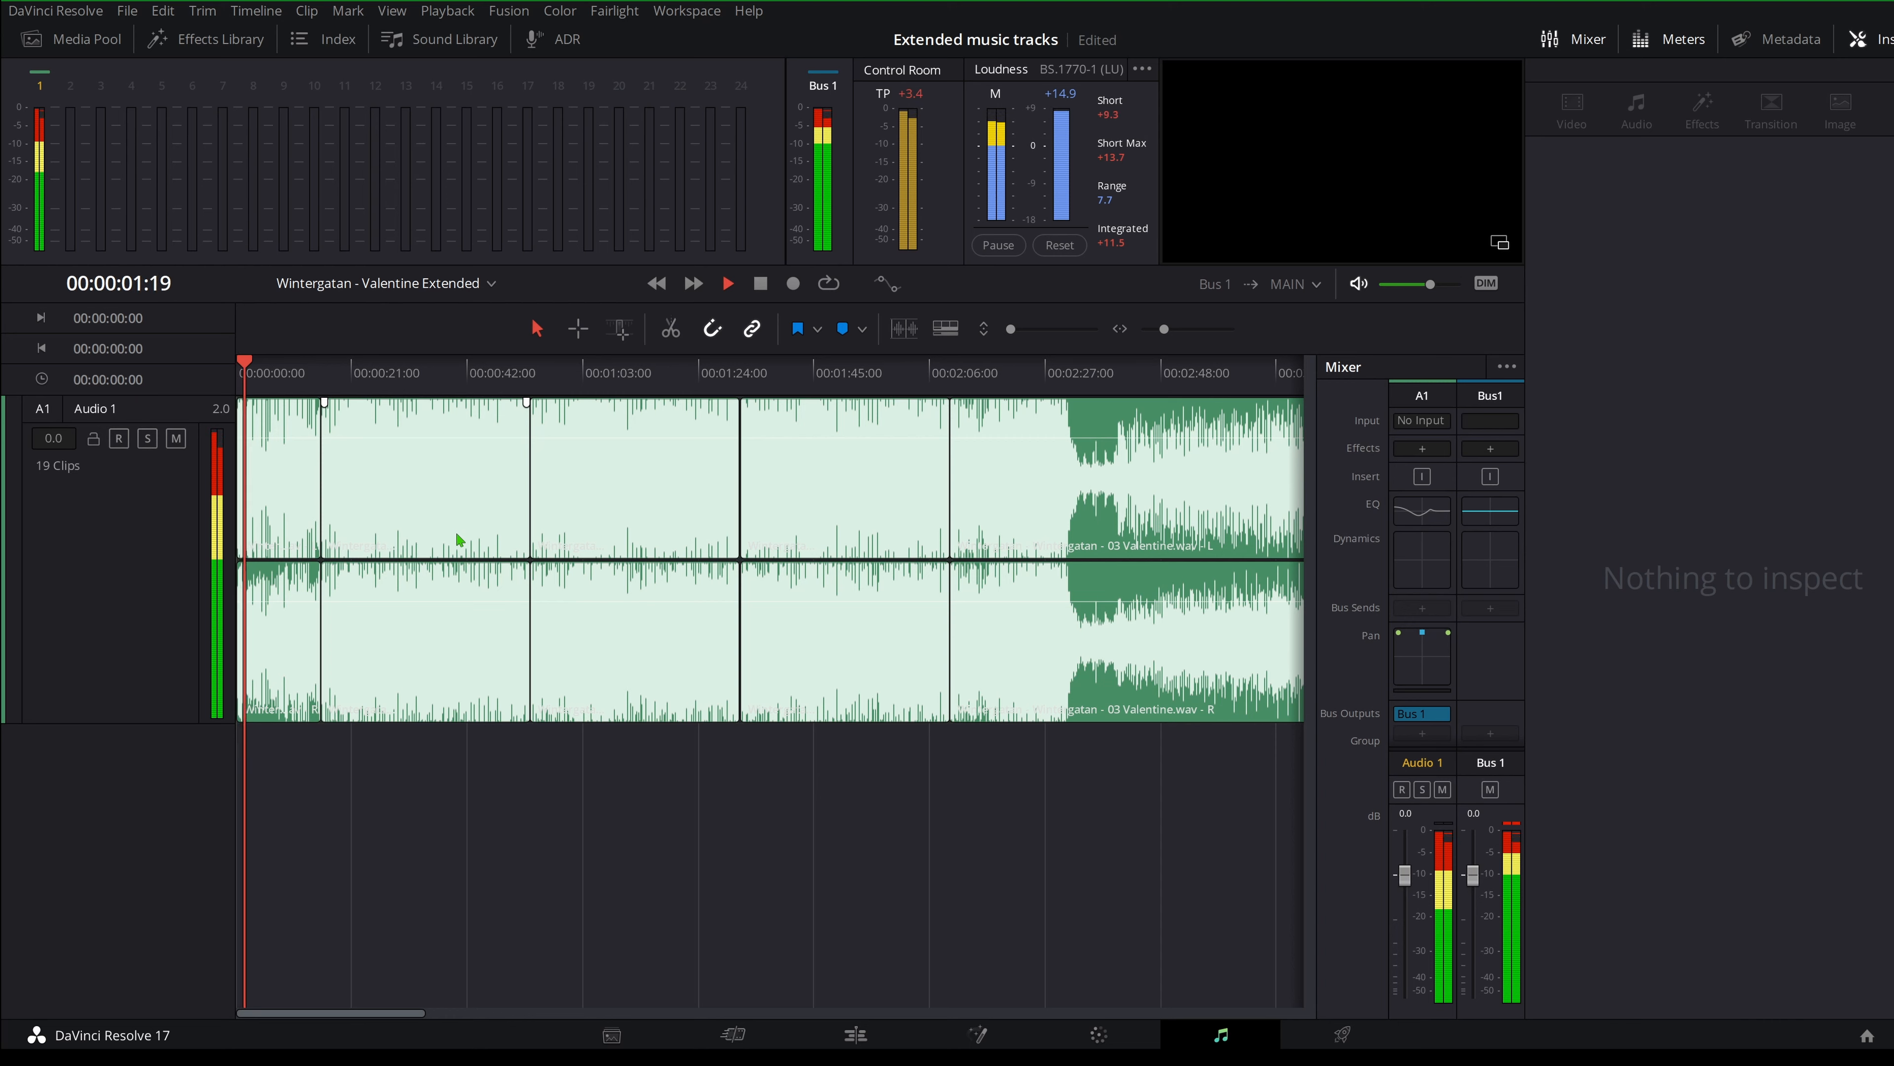
key("space")
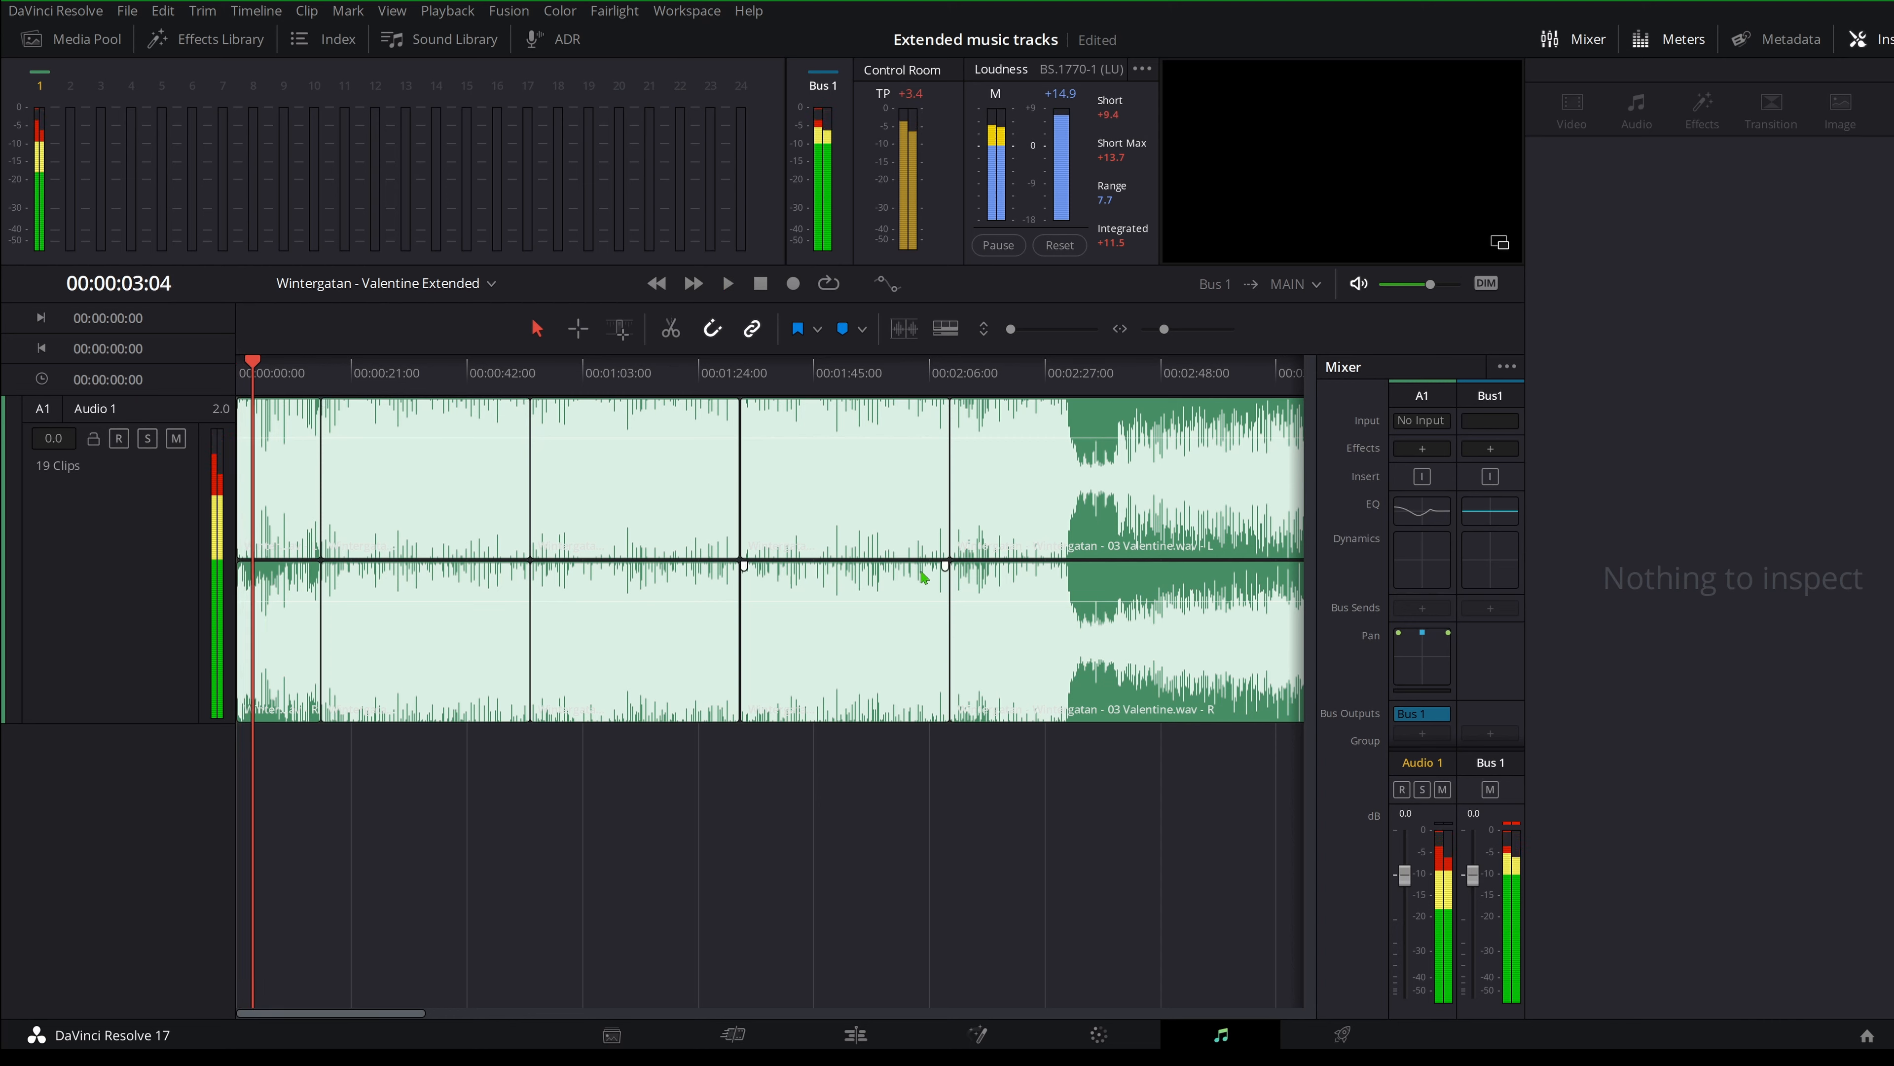
Play the first quiet passage from about 00:02:27:00 and inspect its repetition near the end of the track.
left_click(1043, 373)
key("space")
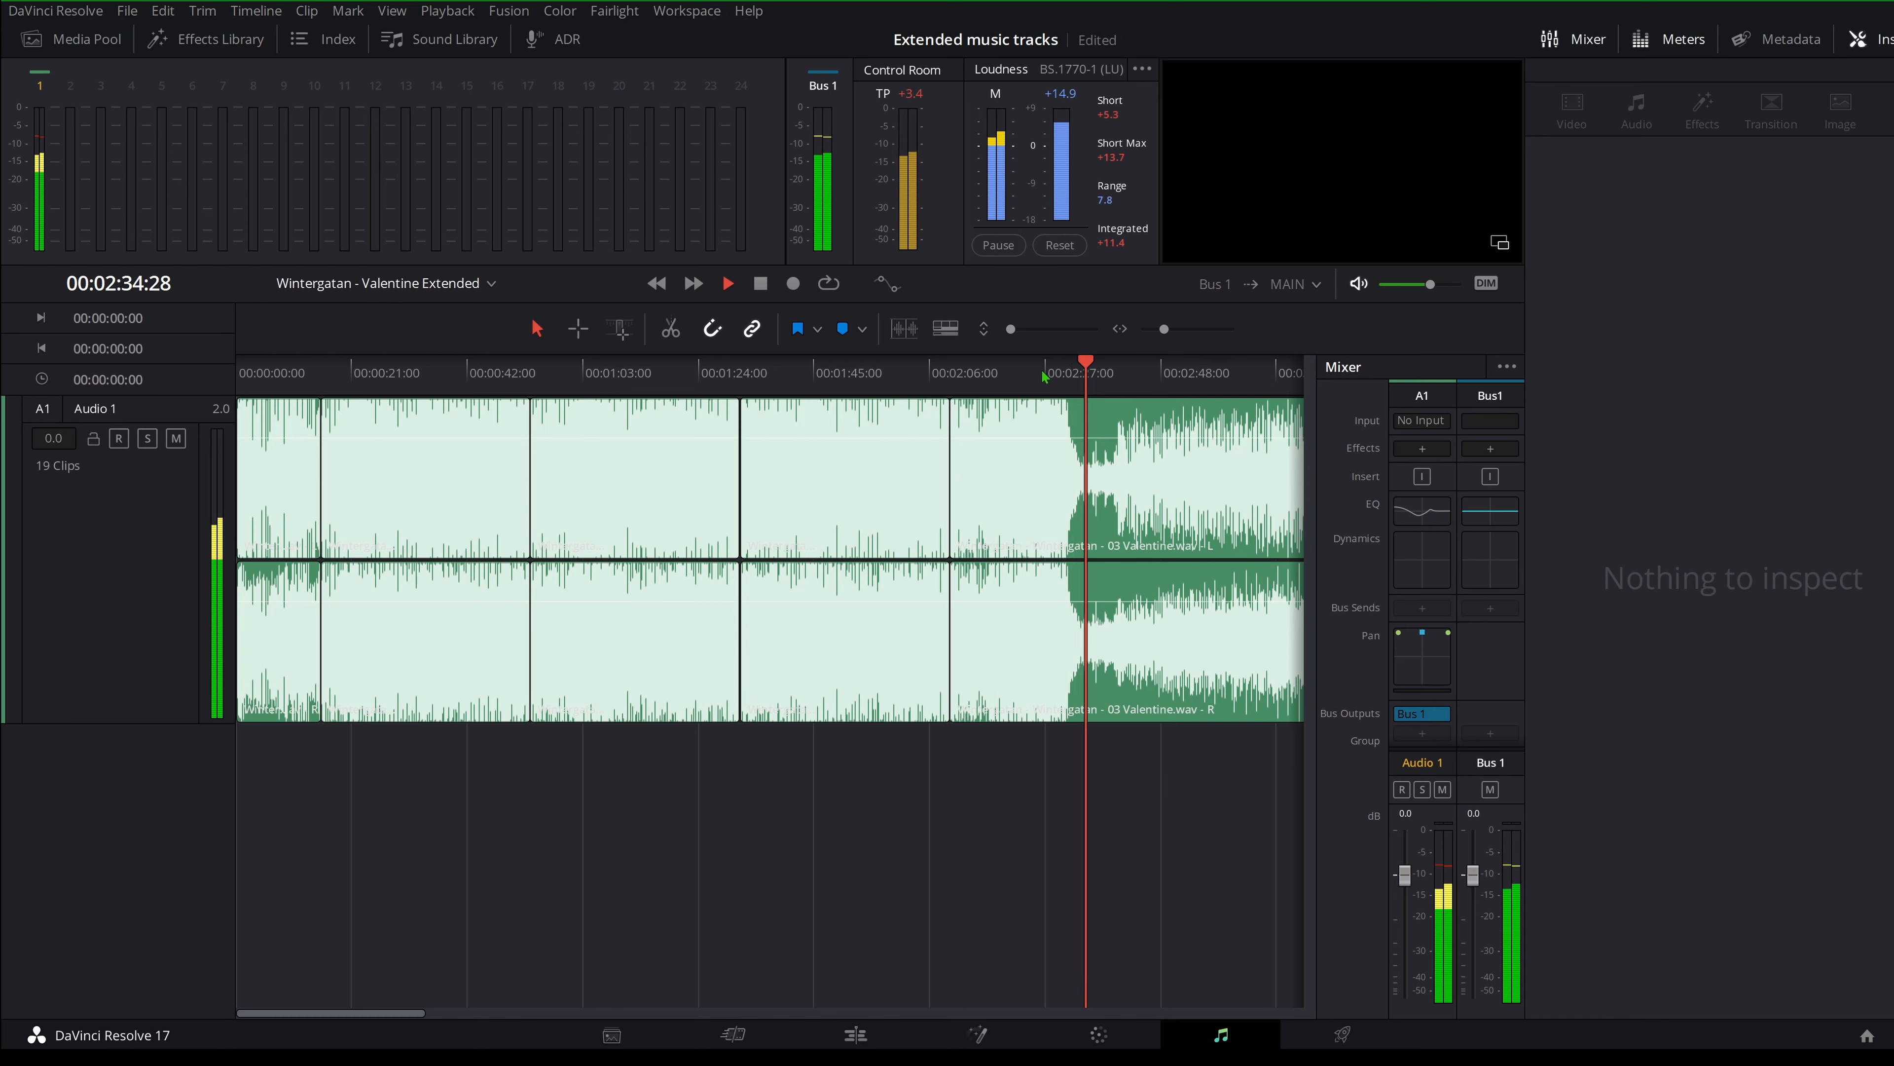
key("space")
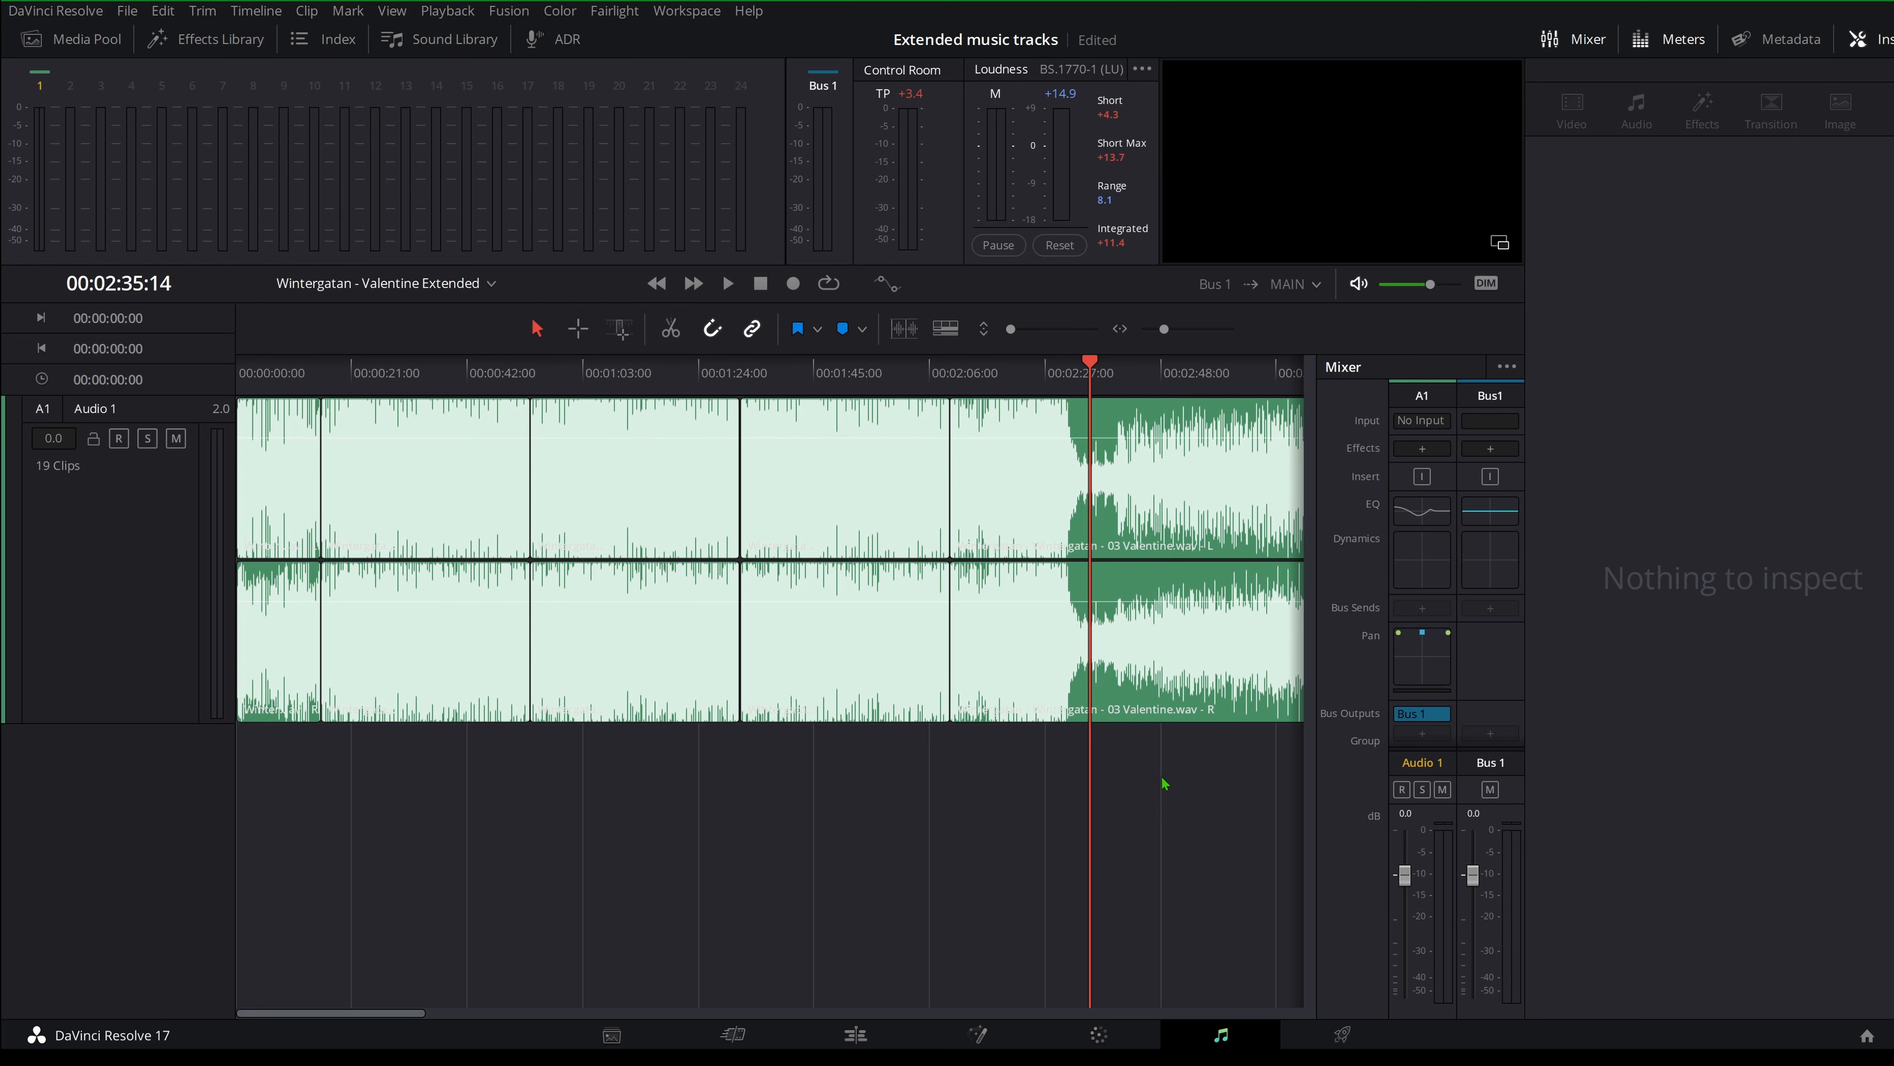
scroll(1165, 783, "right", 10)
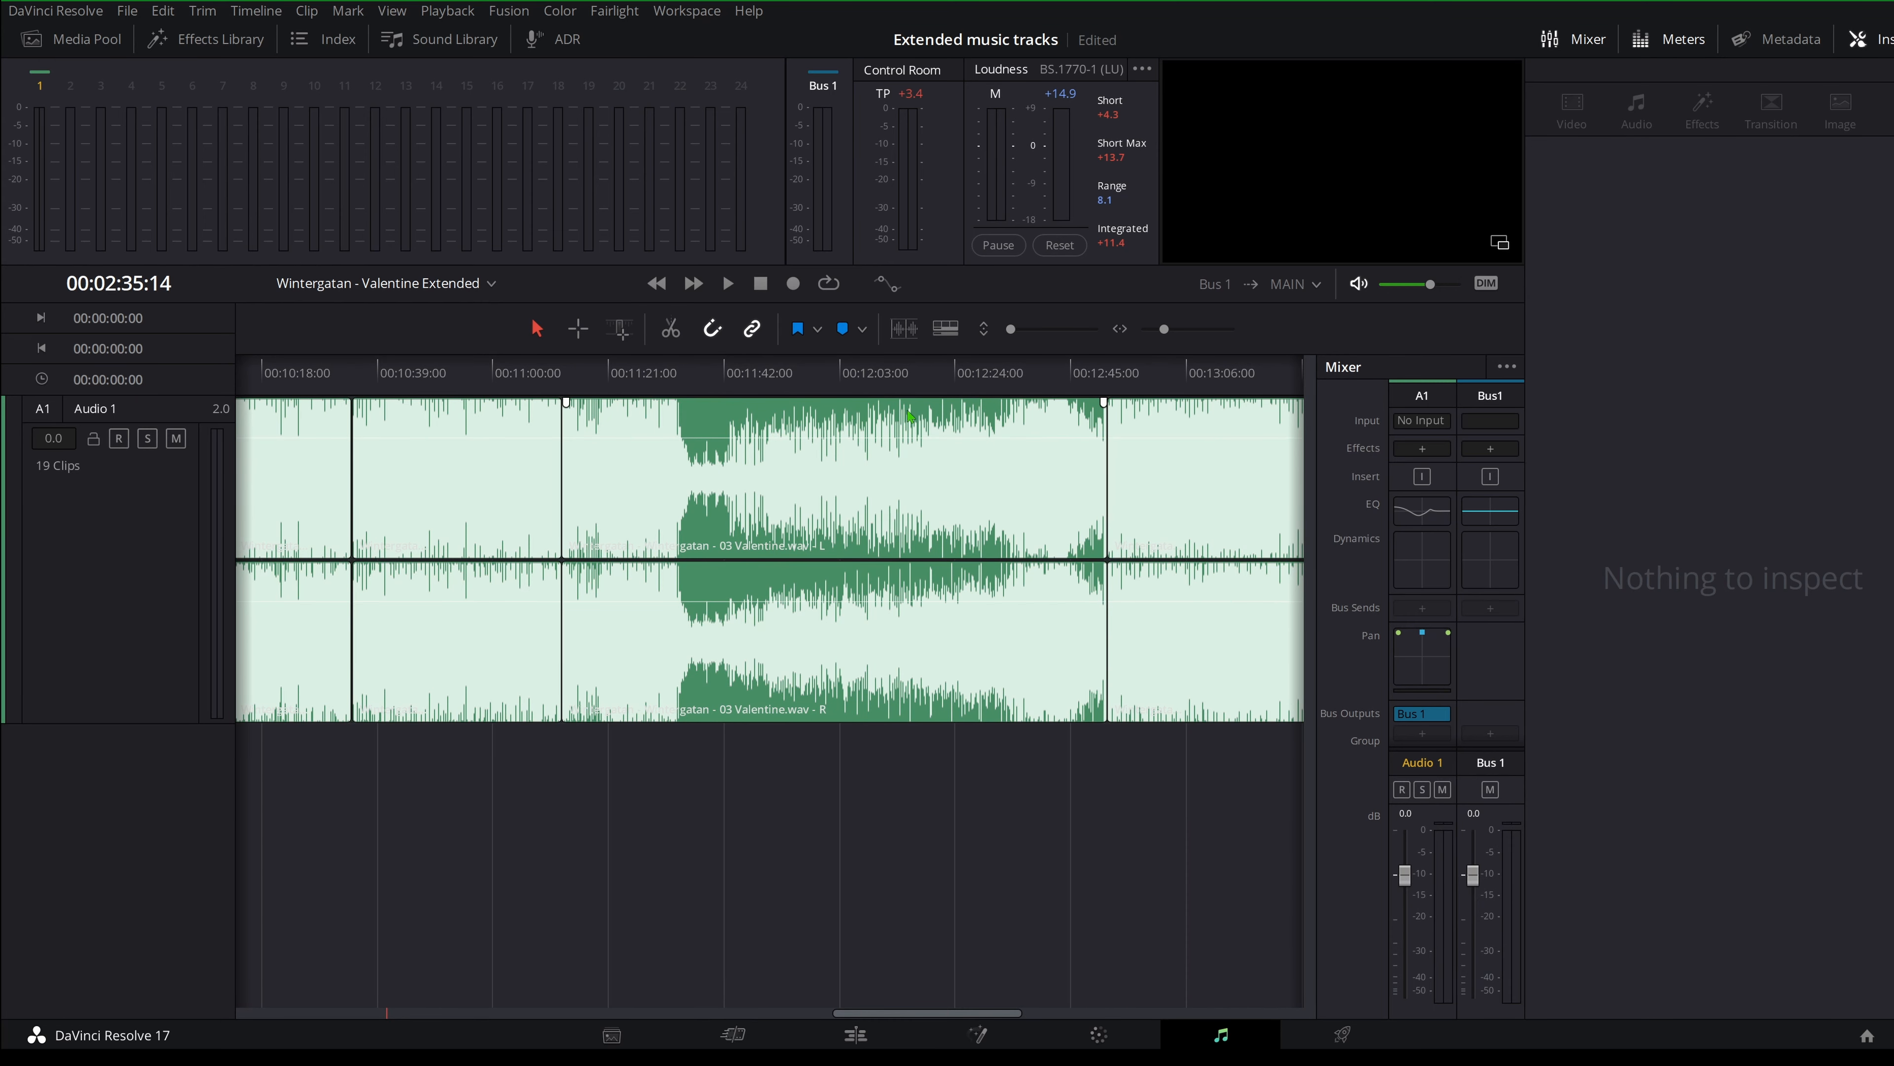
scroll(969, 554, "left", 10)
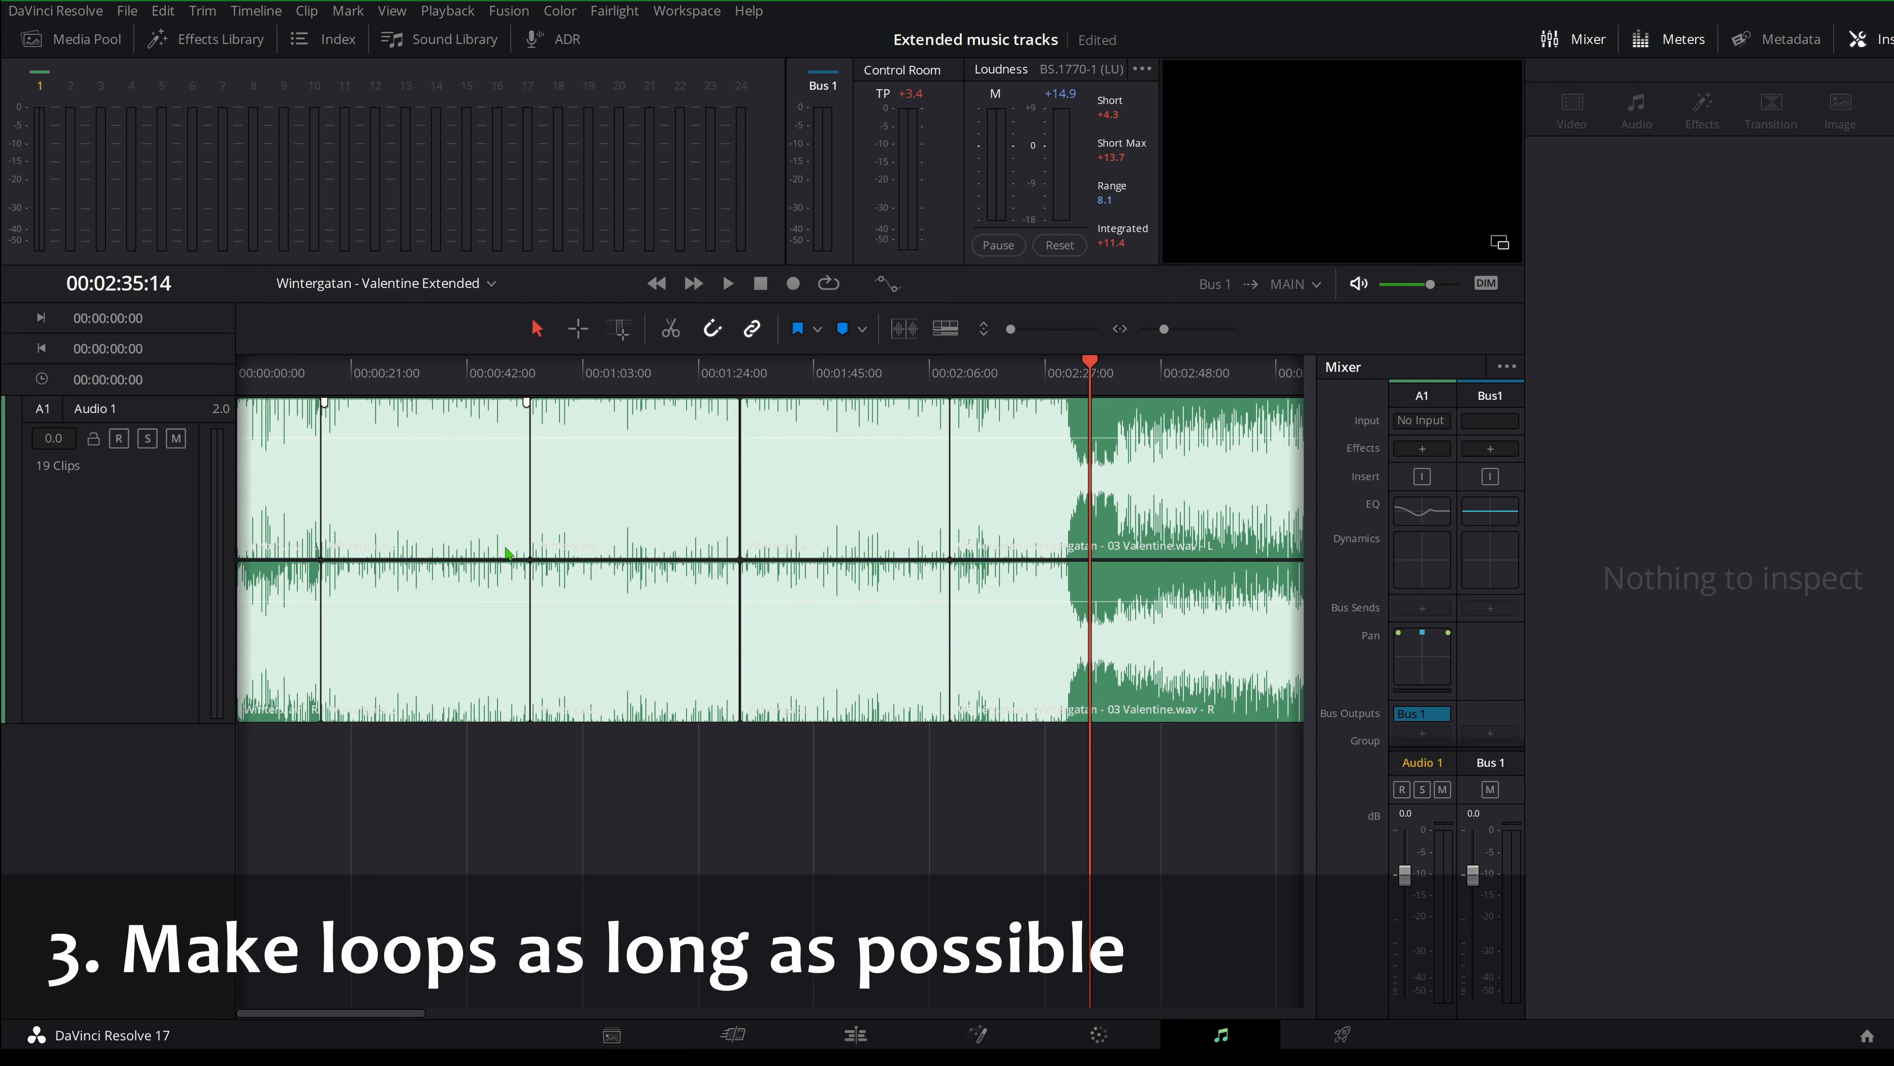
Identify the second clip as the main section and play across the cut where it begins.
key("Home")
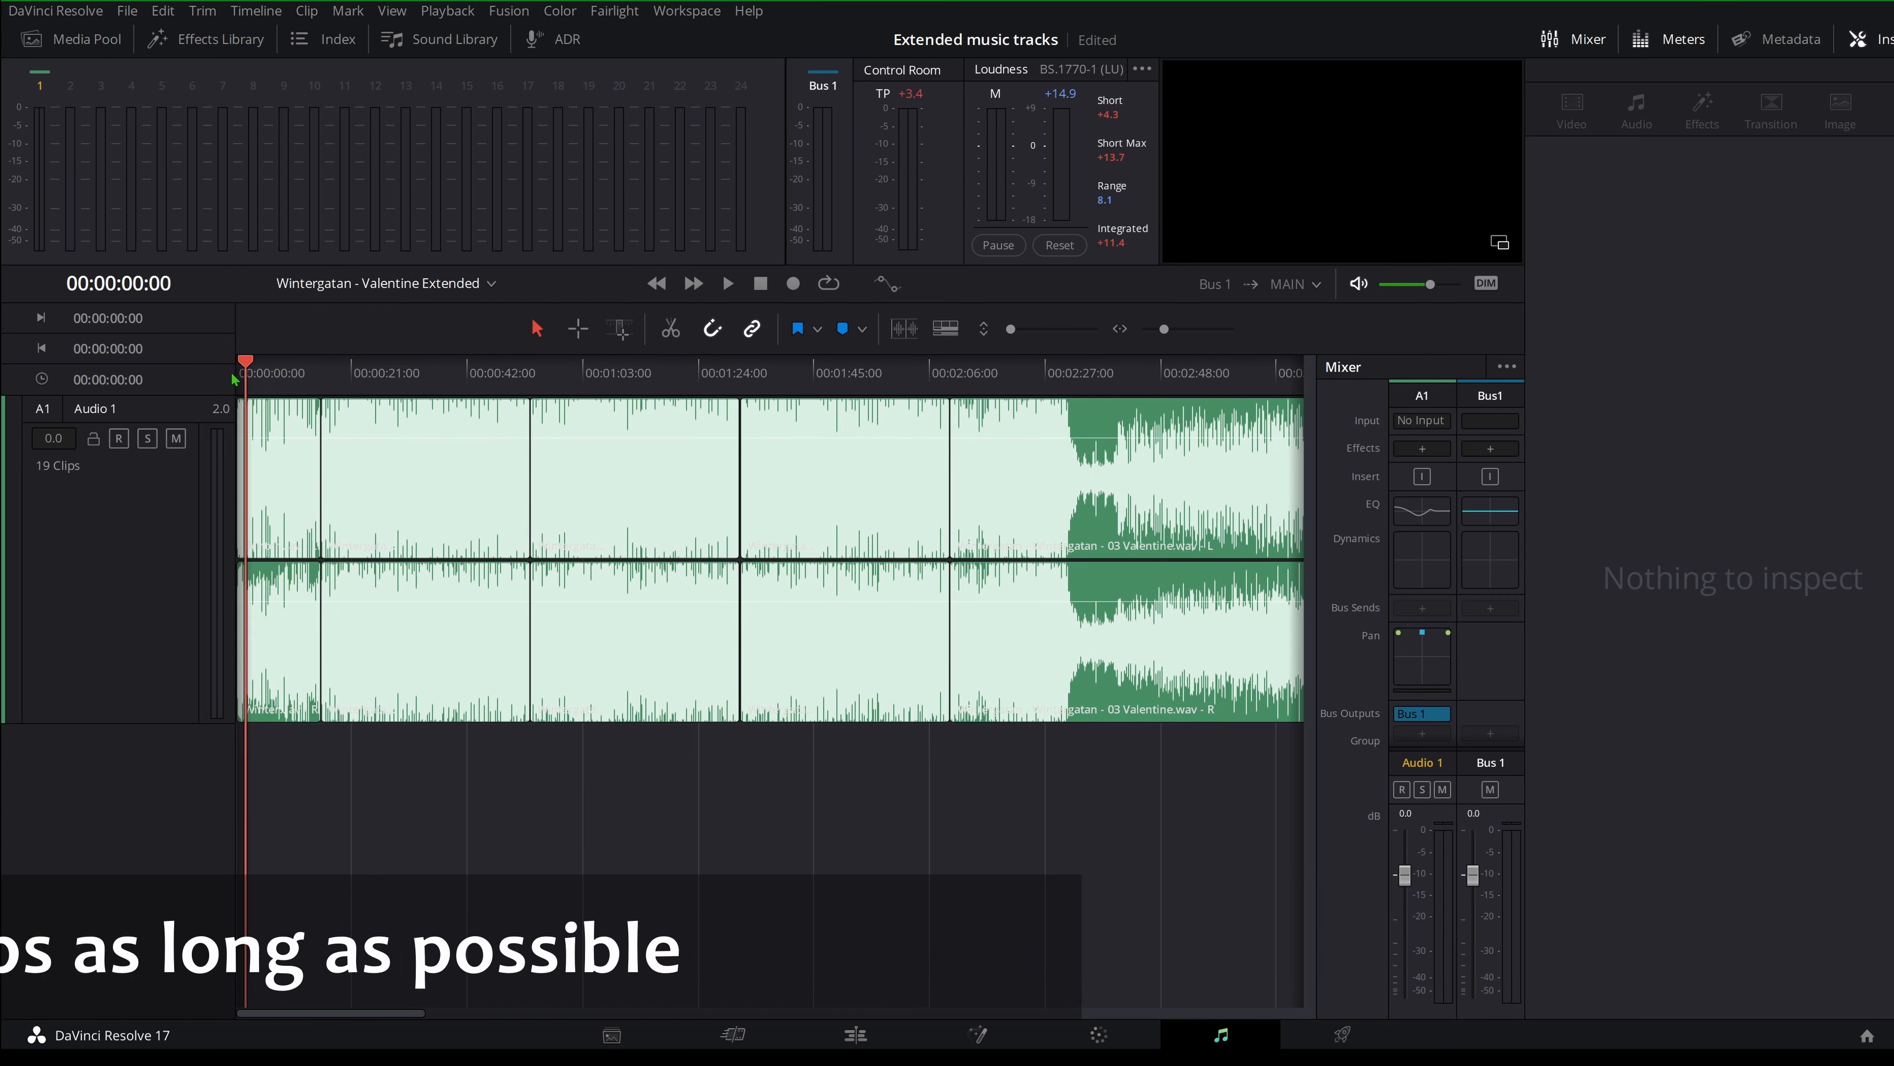
left_click(410, 486)
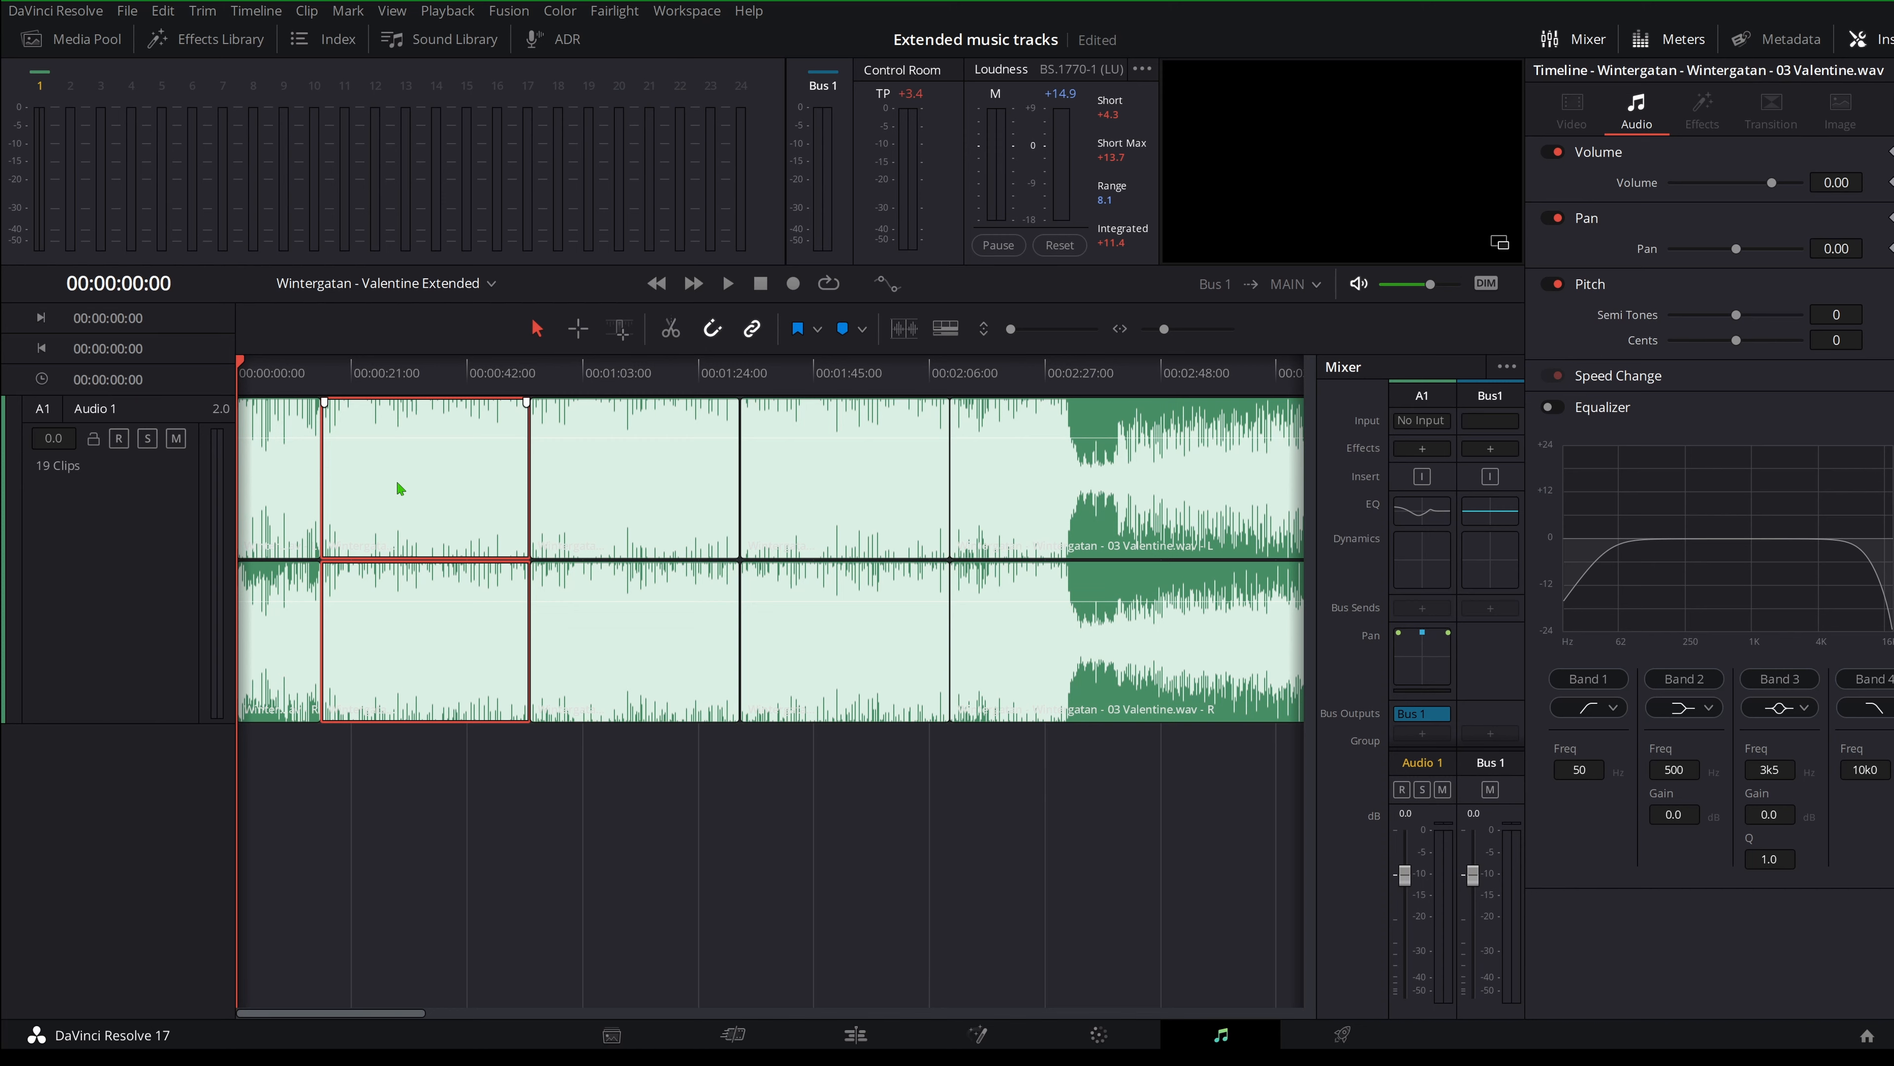
left_click(530, 789)
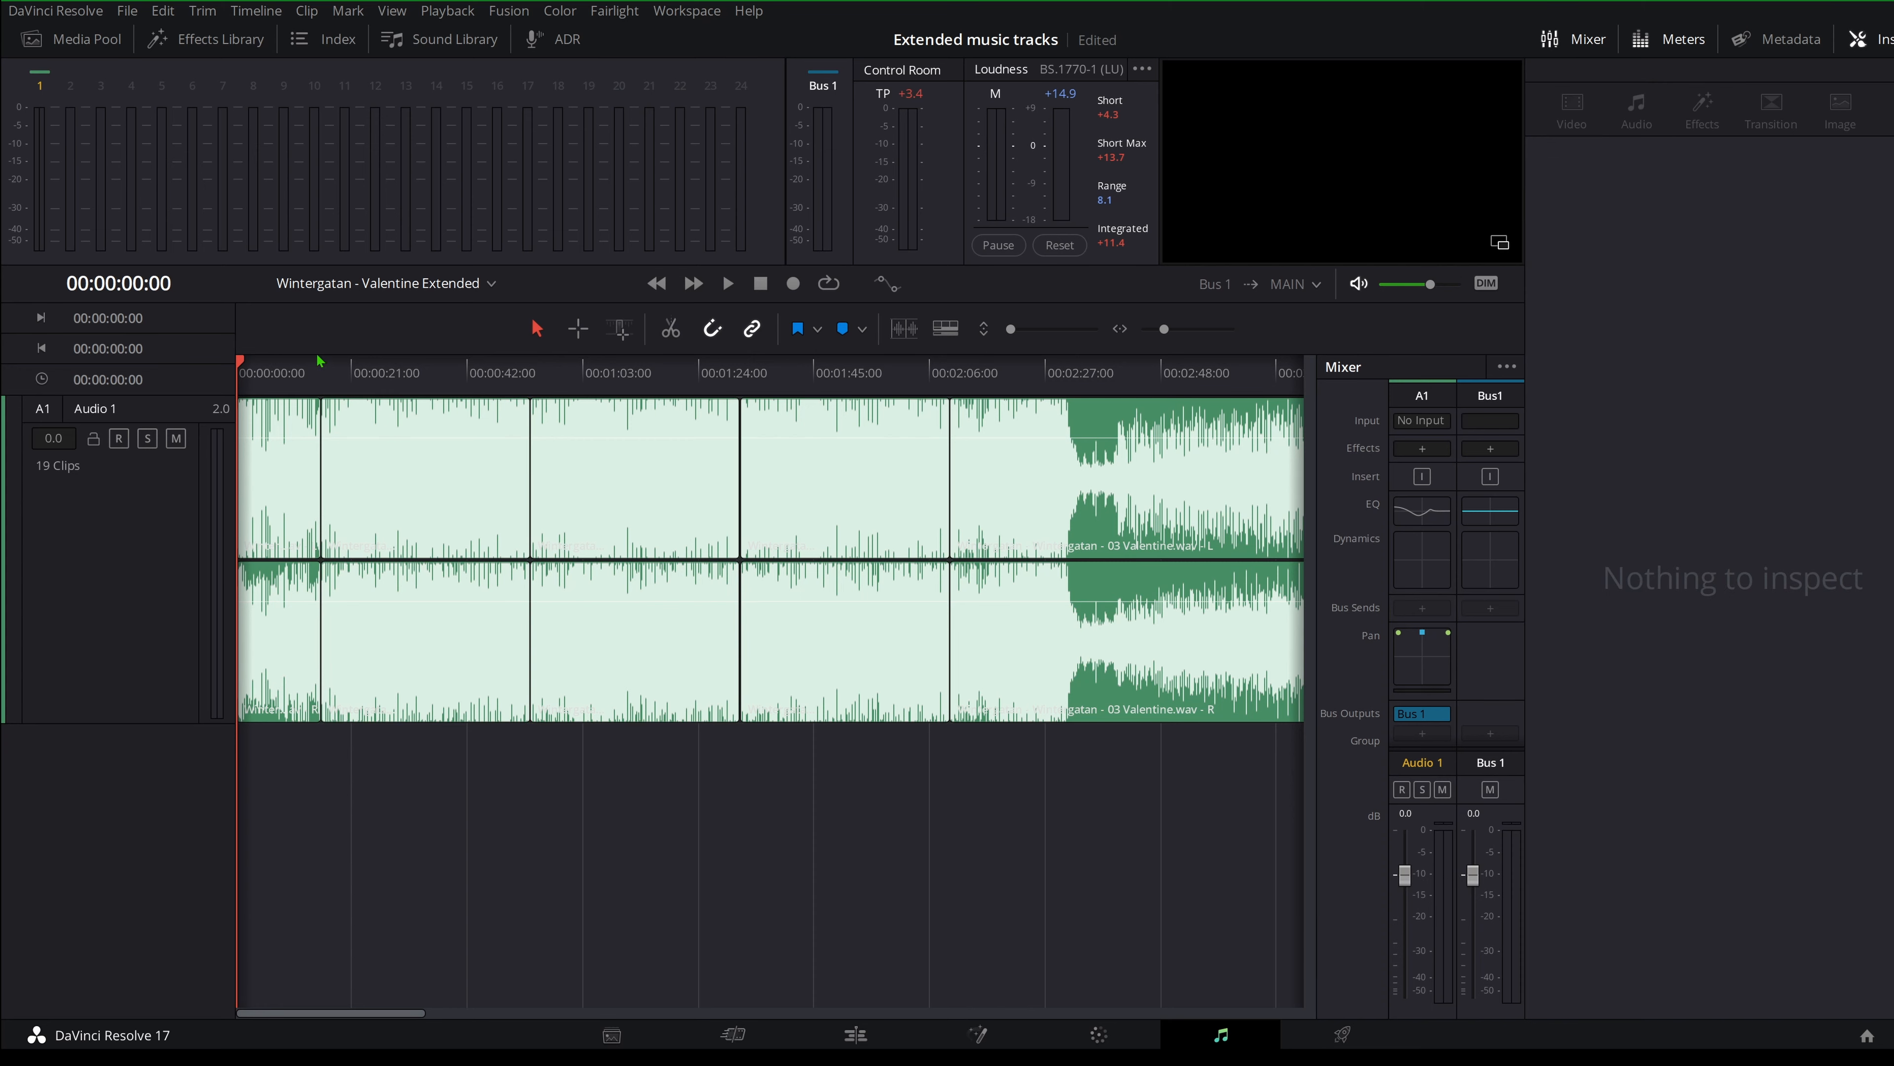
left_click_drag(313, 379, 300, 388)
key("space")
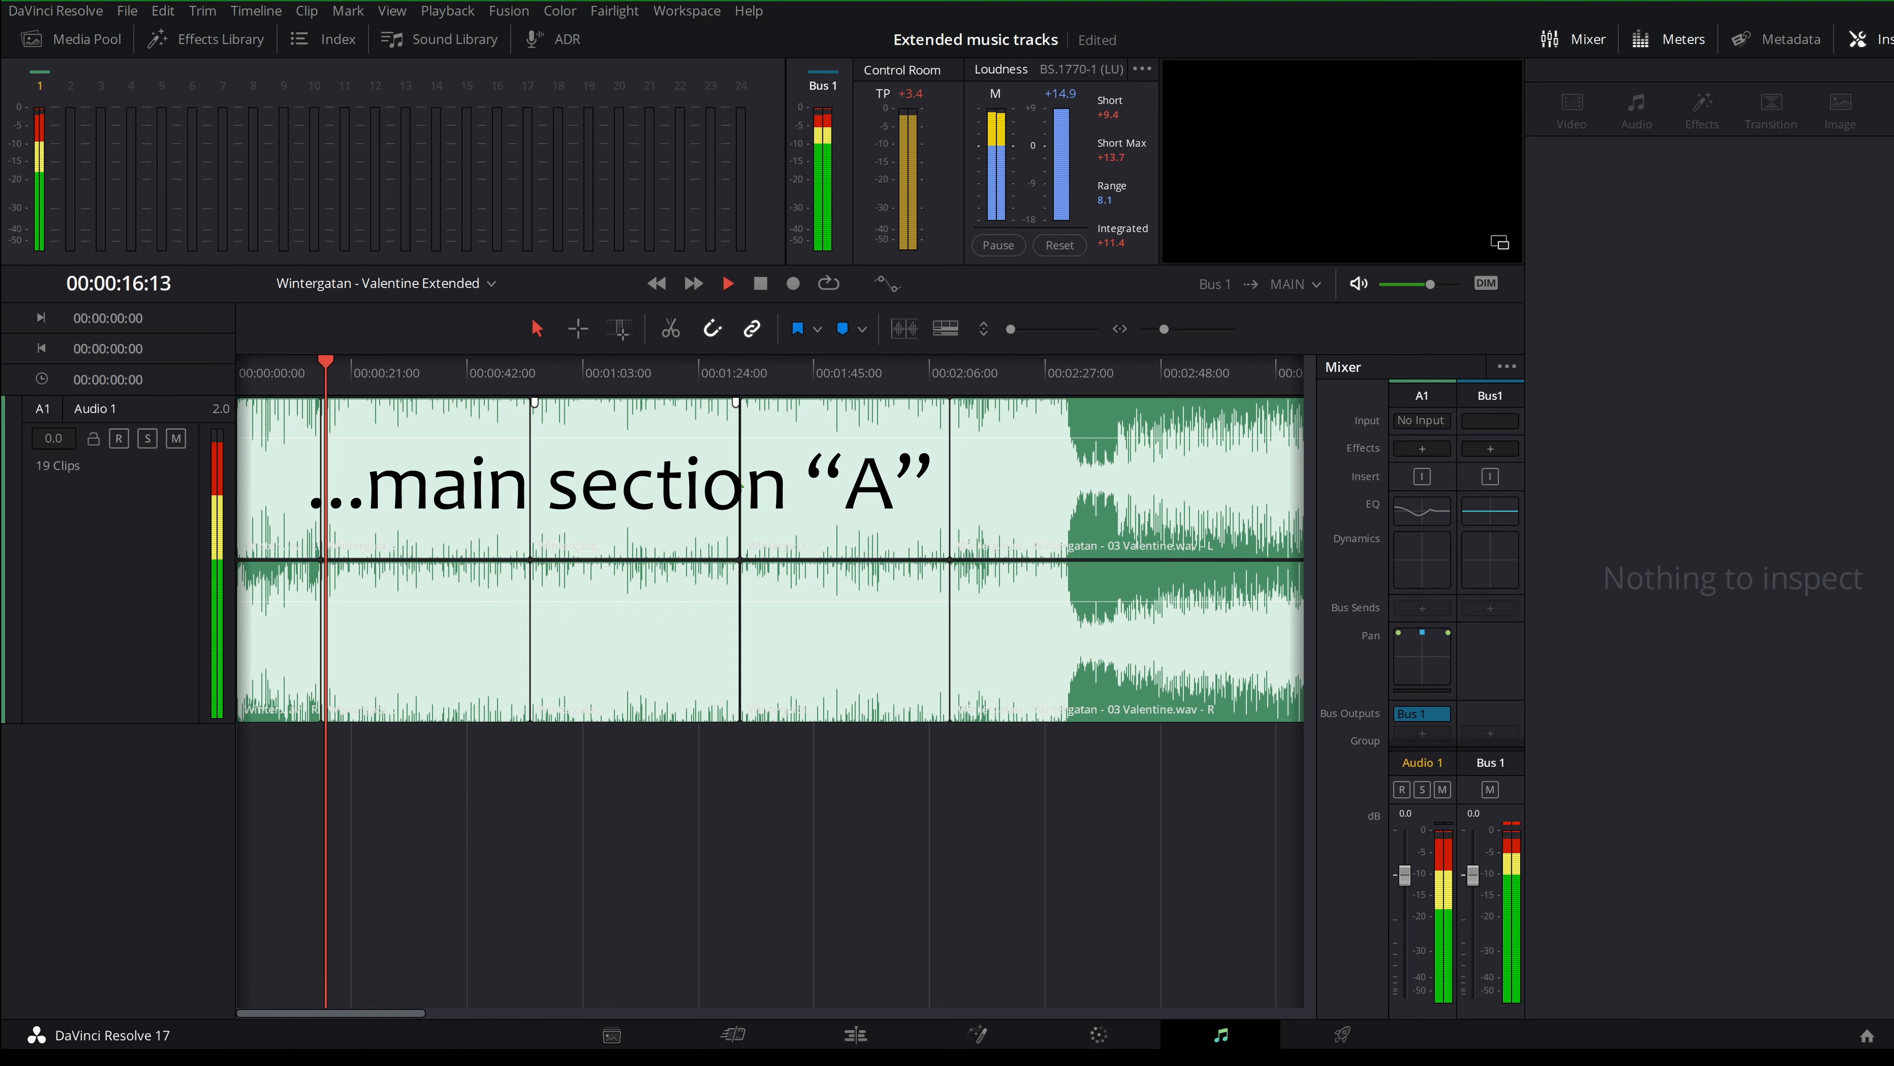
key("space")
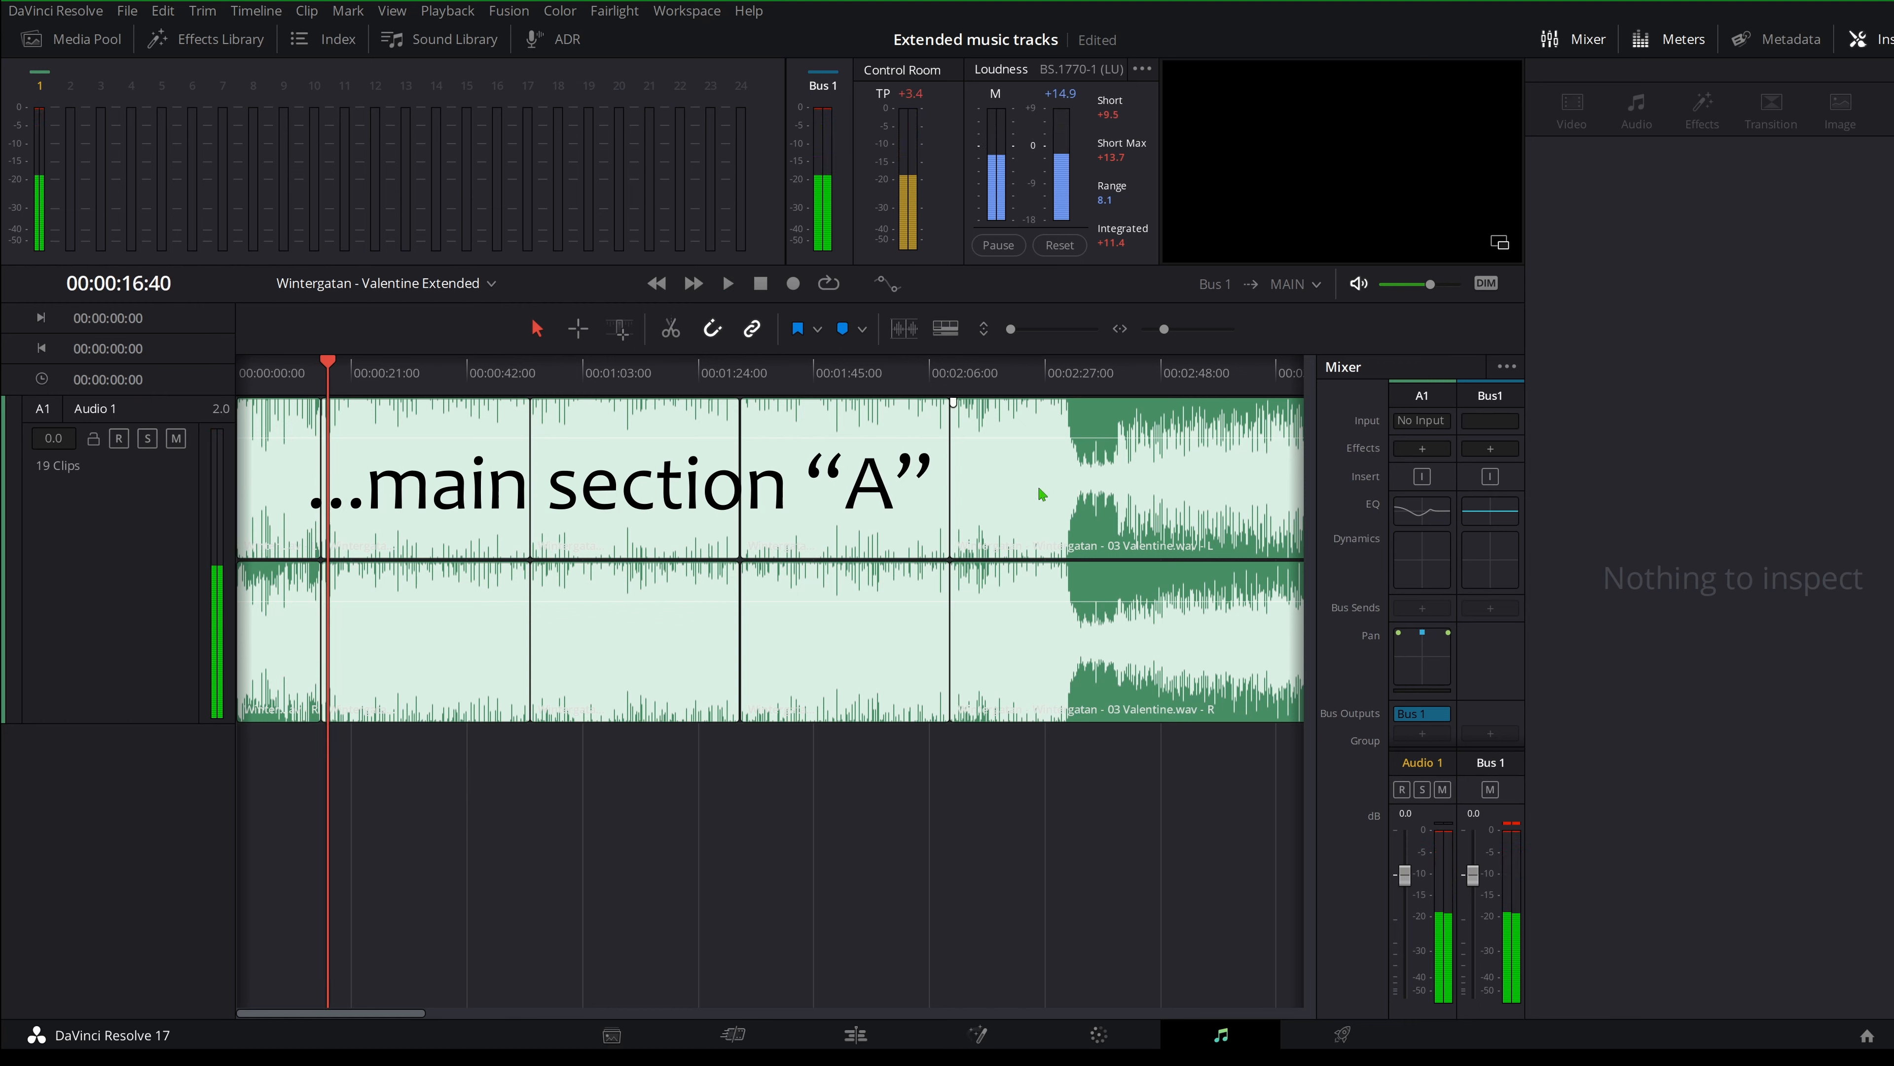
Play across the cut into the fifth clip and identify that clip as the breakdown section.
left_click(949, 371)
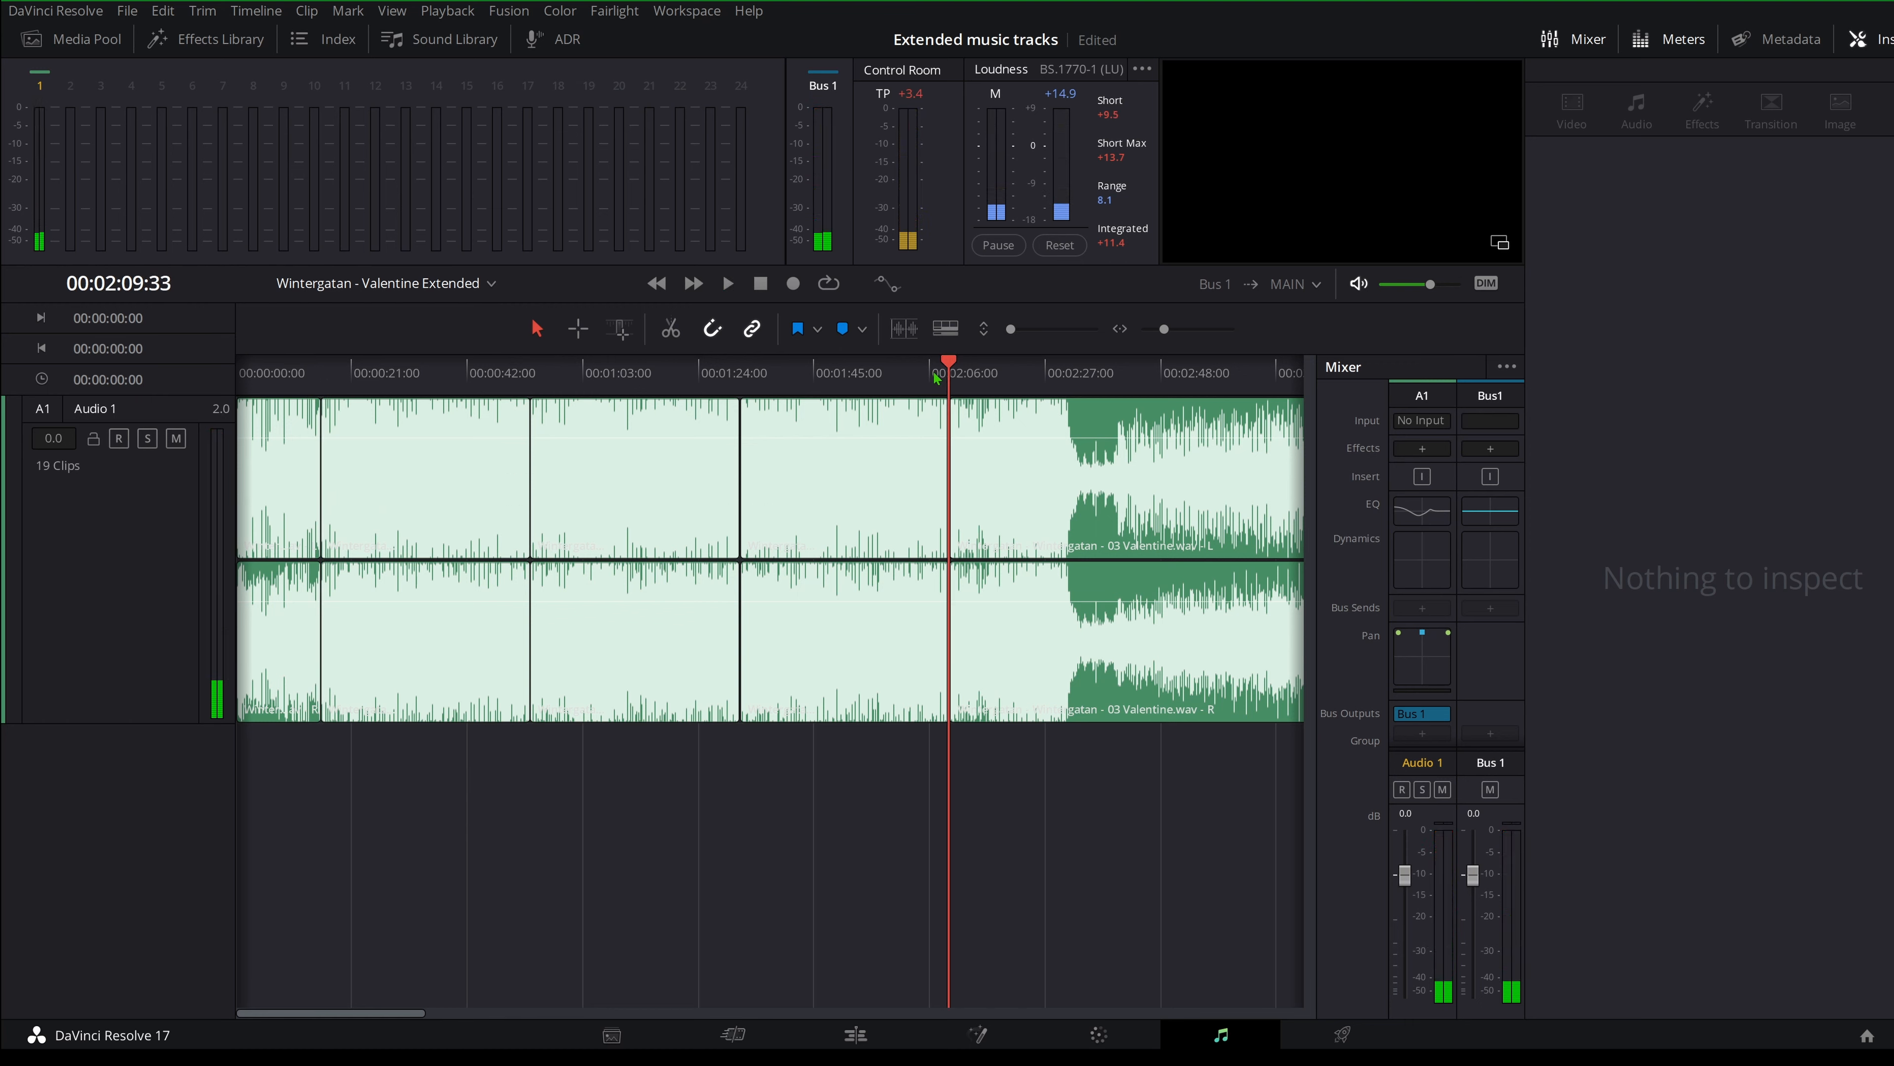
left_click(931, 371)
key("space")
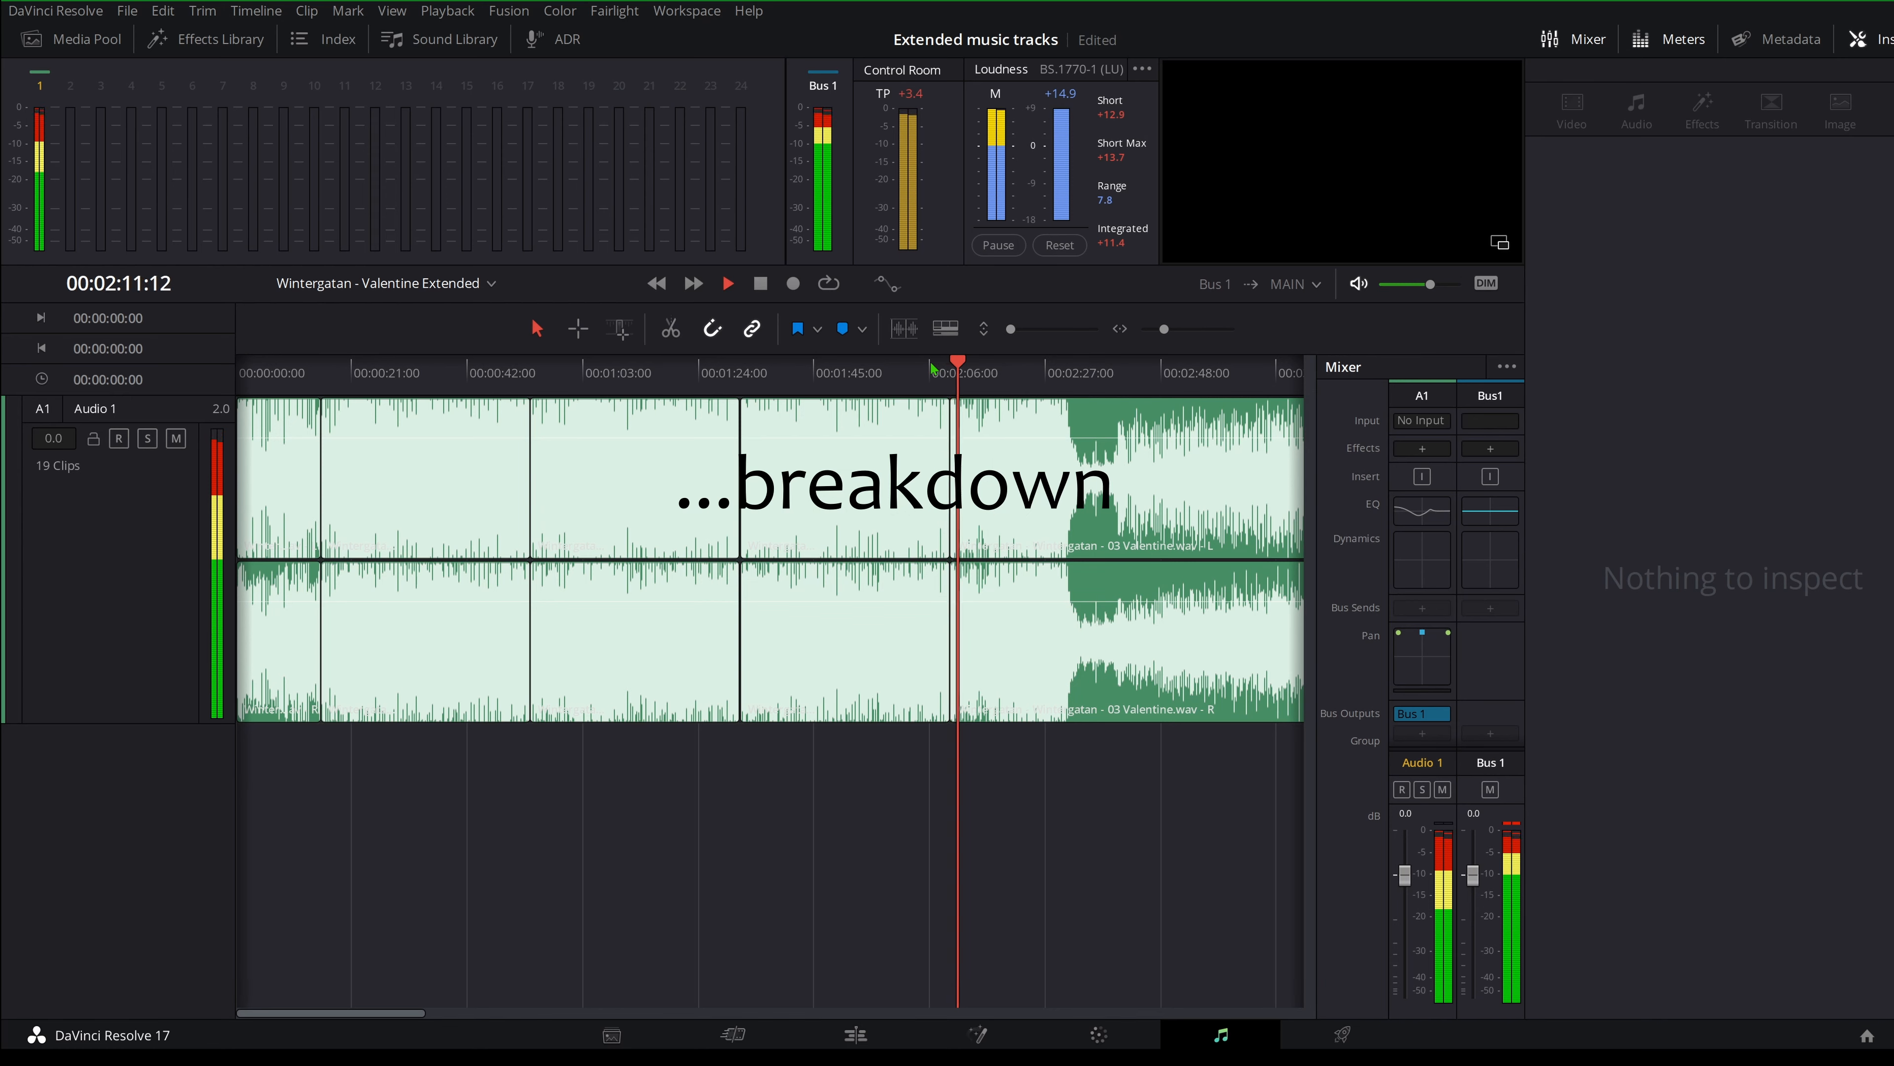
key("space")
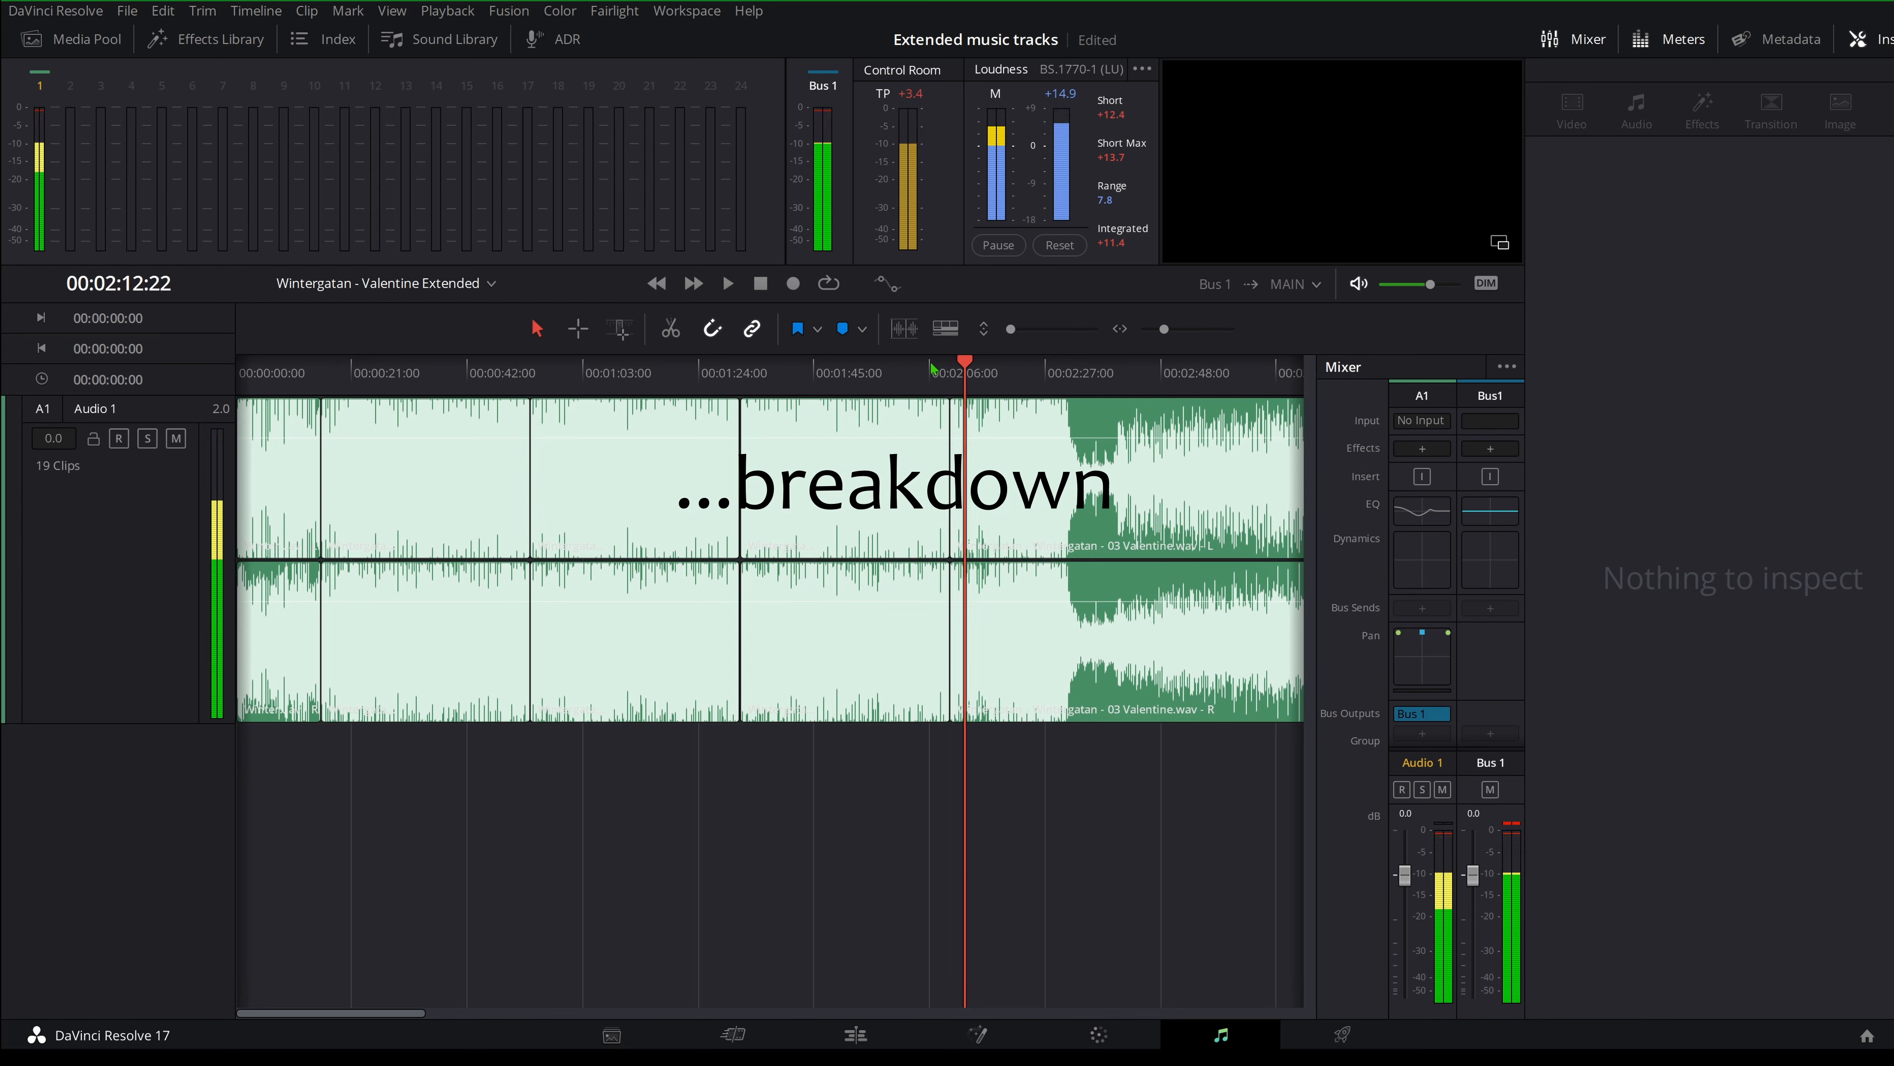
left_click_drag(1060, 900, 1046, 470)
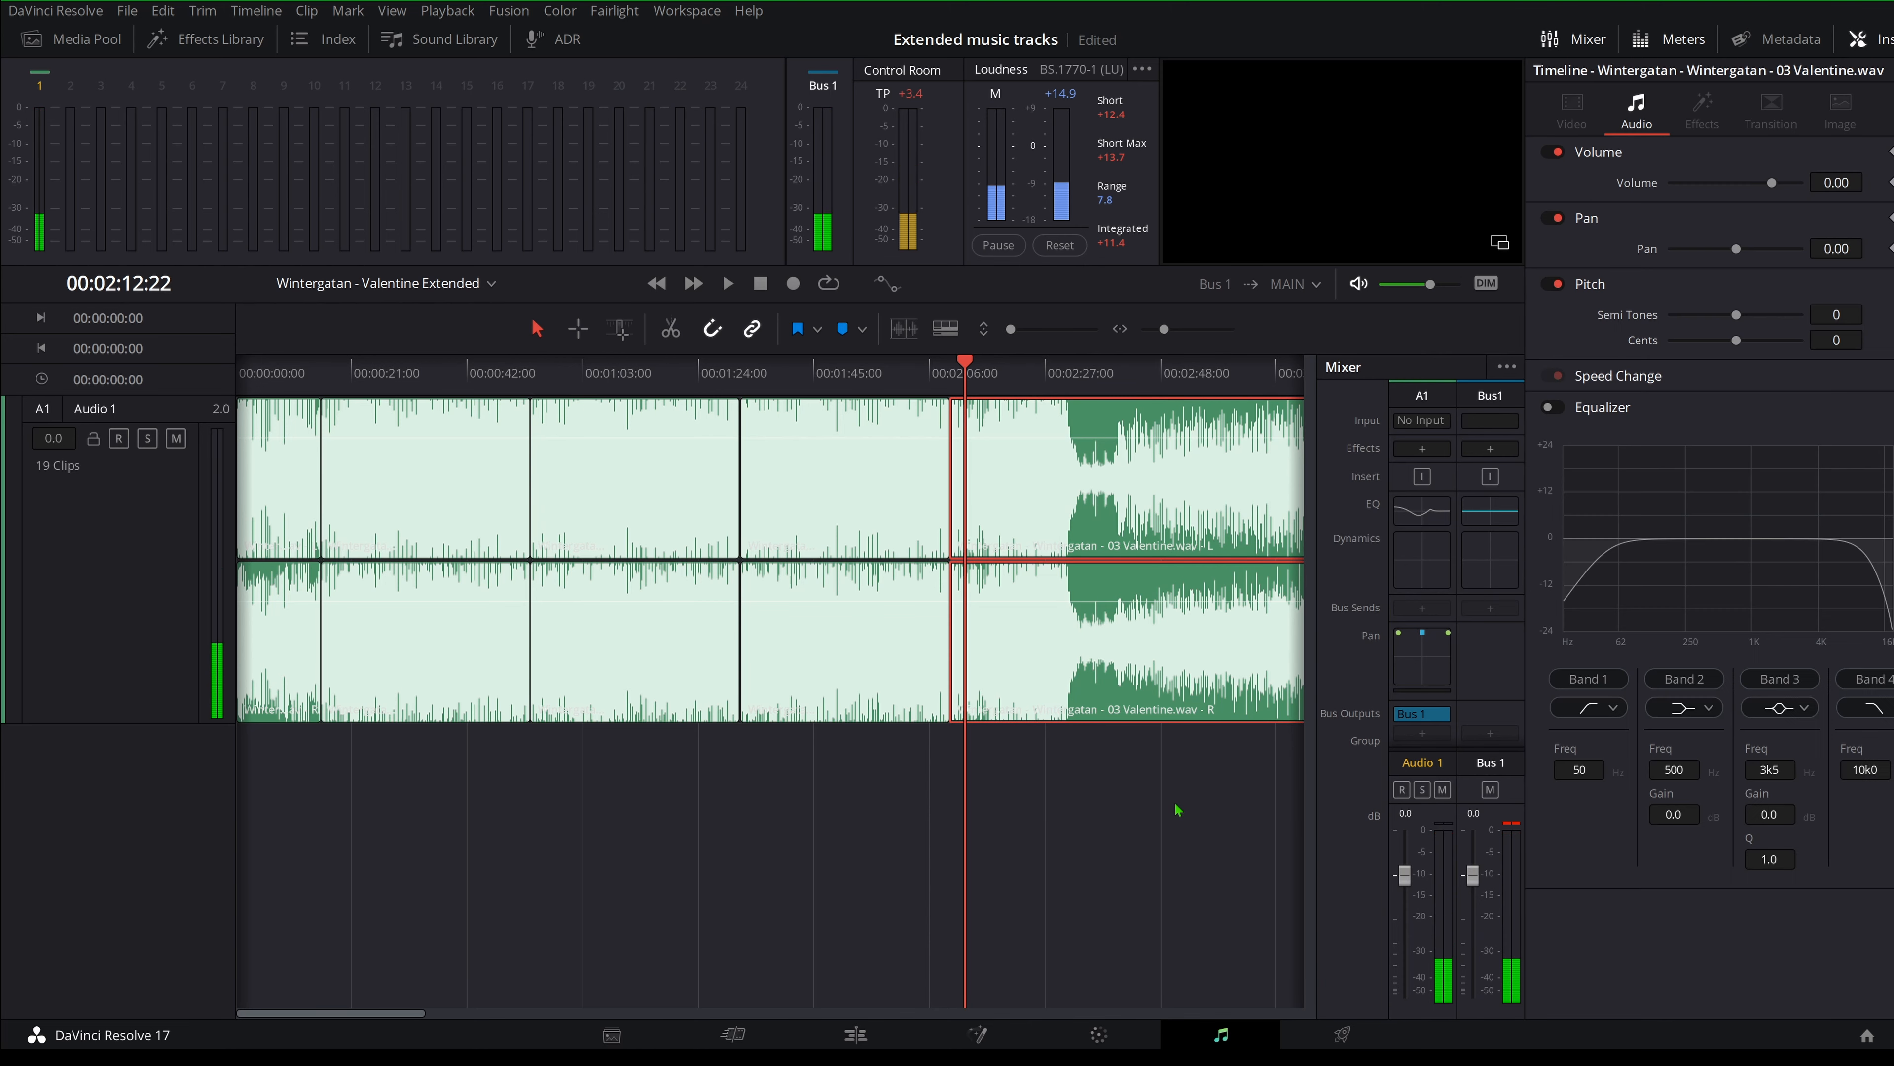
left_click(1175, 807)
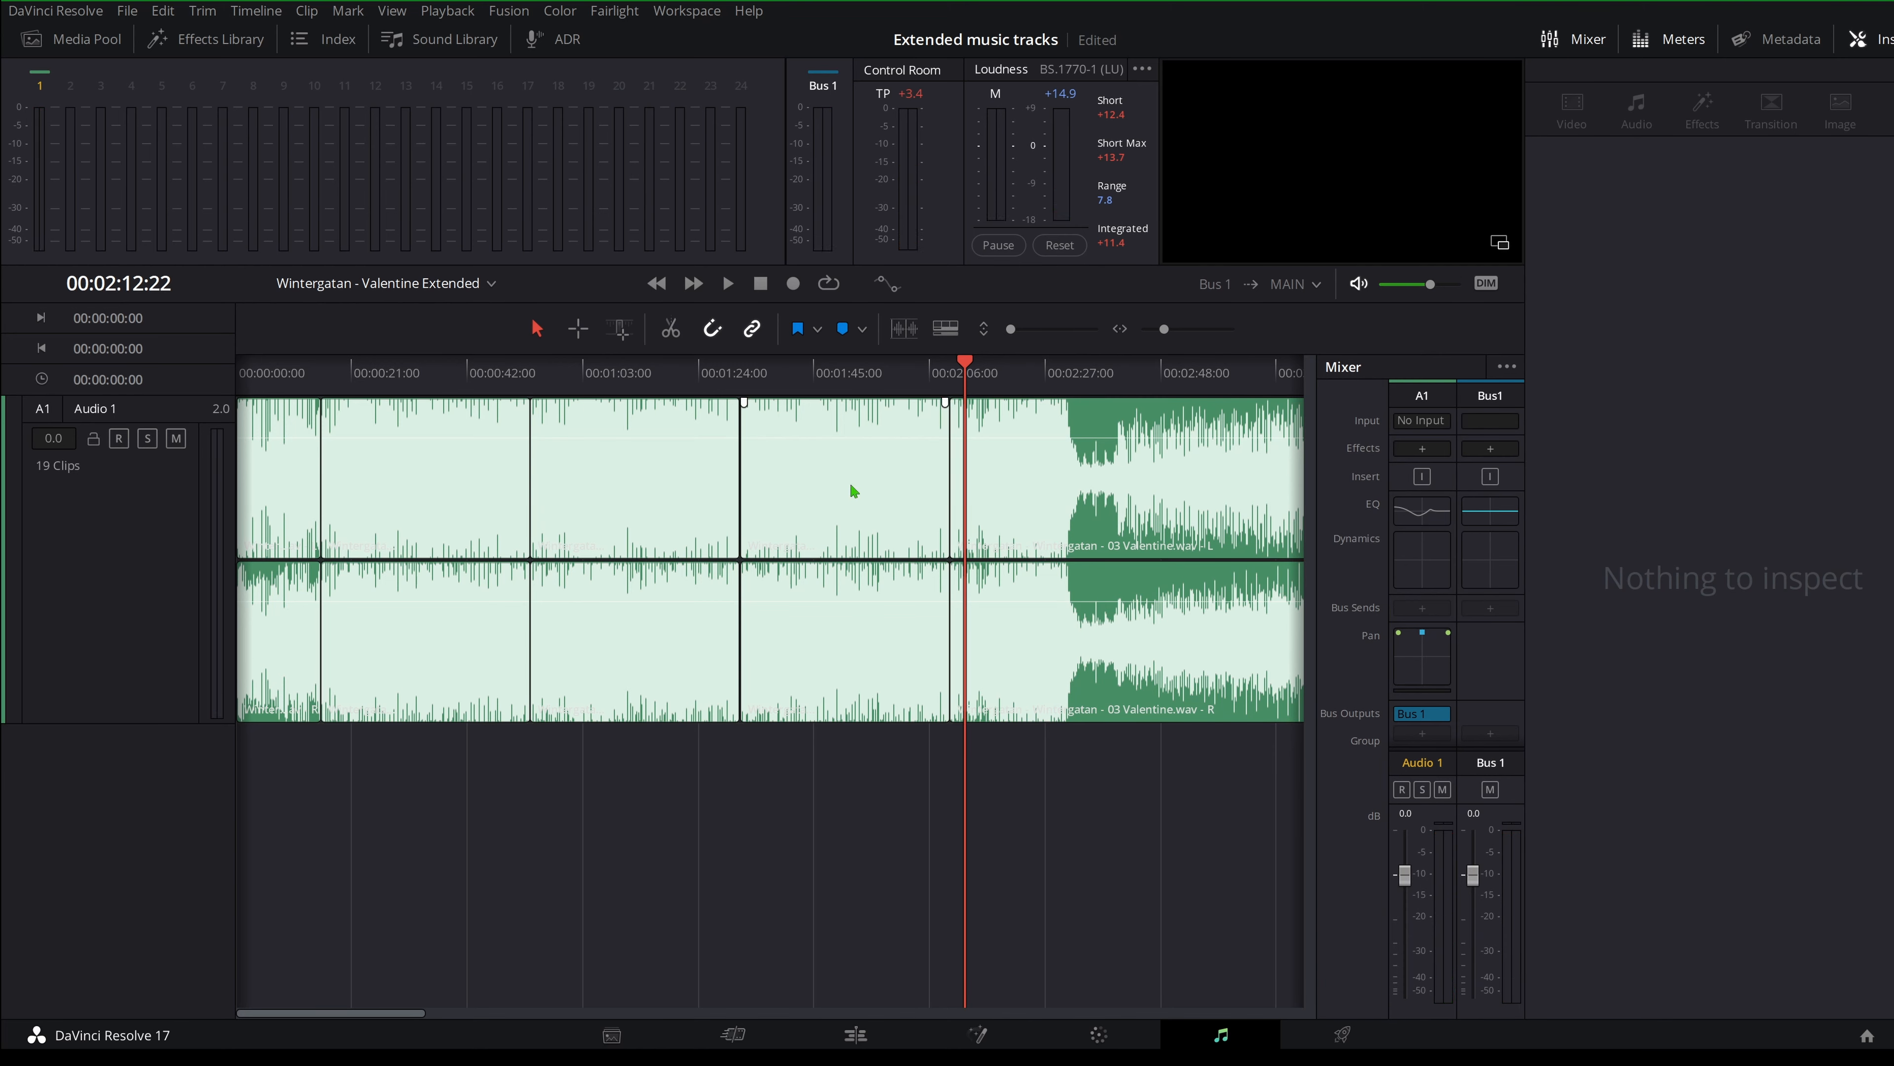
Select the fourth clip and play a passage near its beginning to count the beats.
left_click(757, 379)
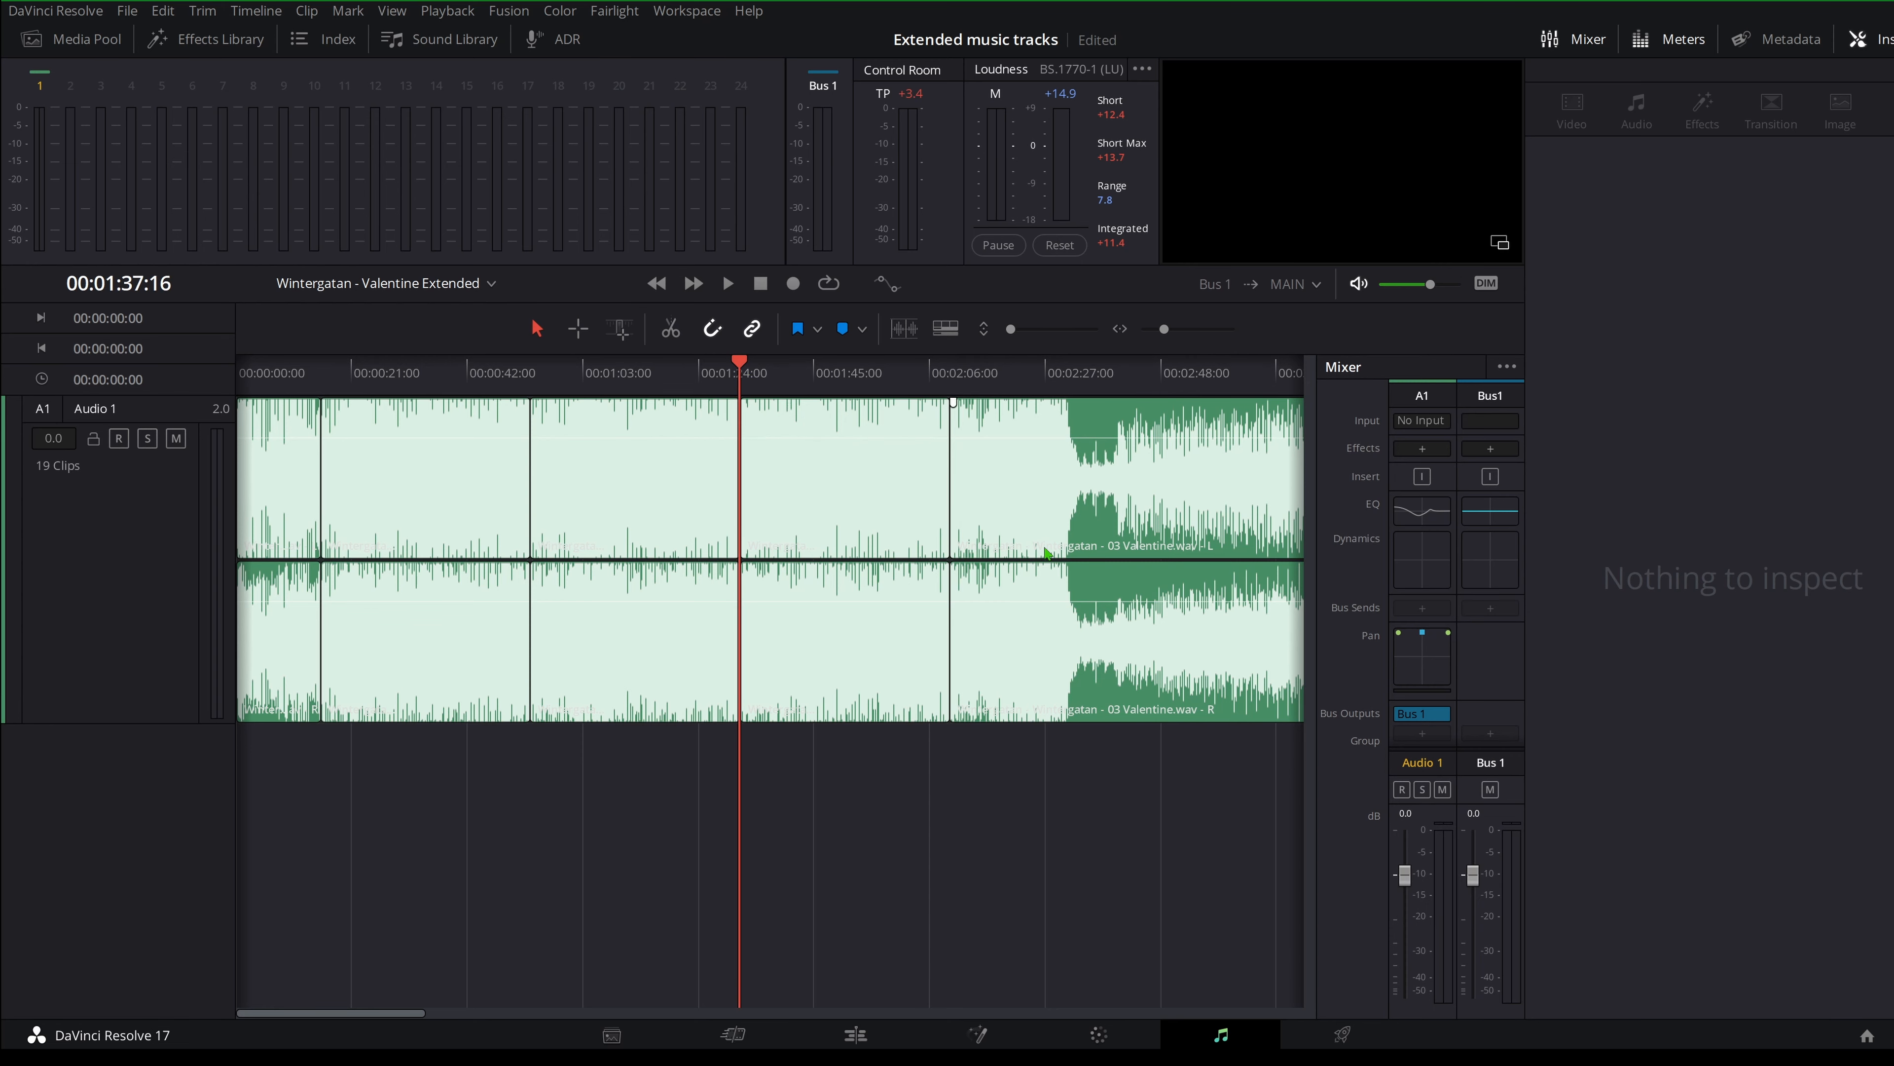
left_click(846, 515)
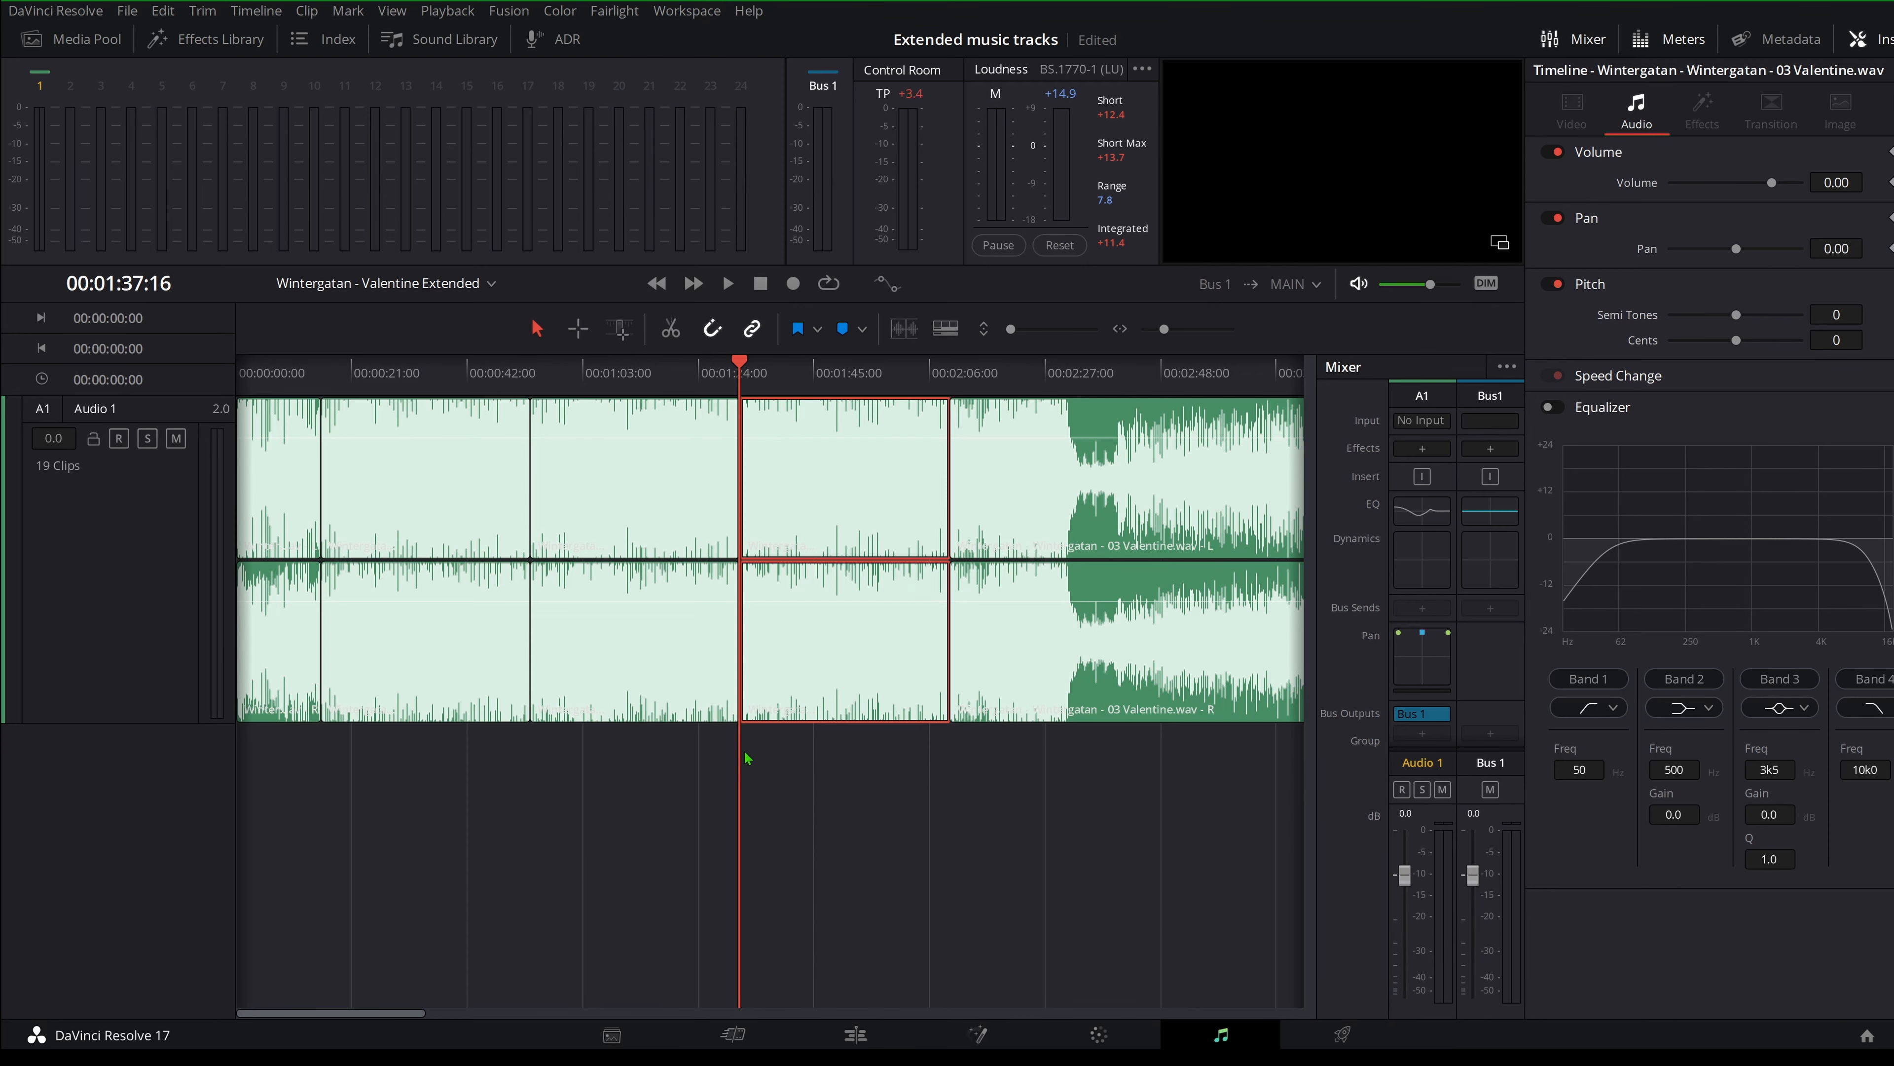
scroll(735, 672, "up", 10)
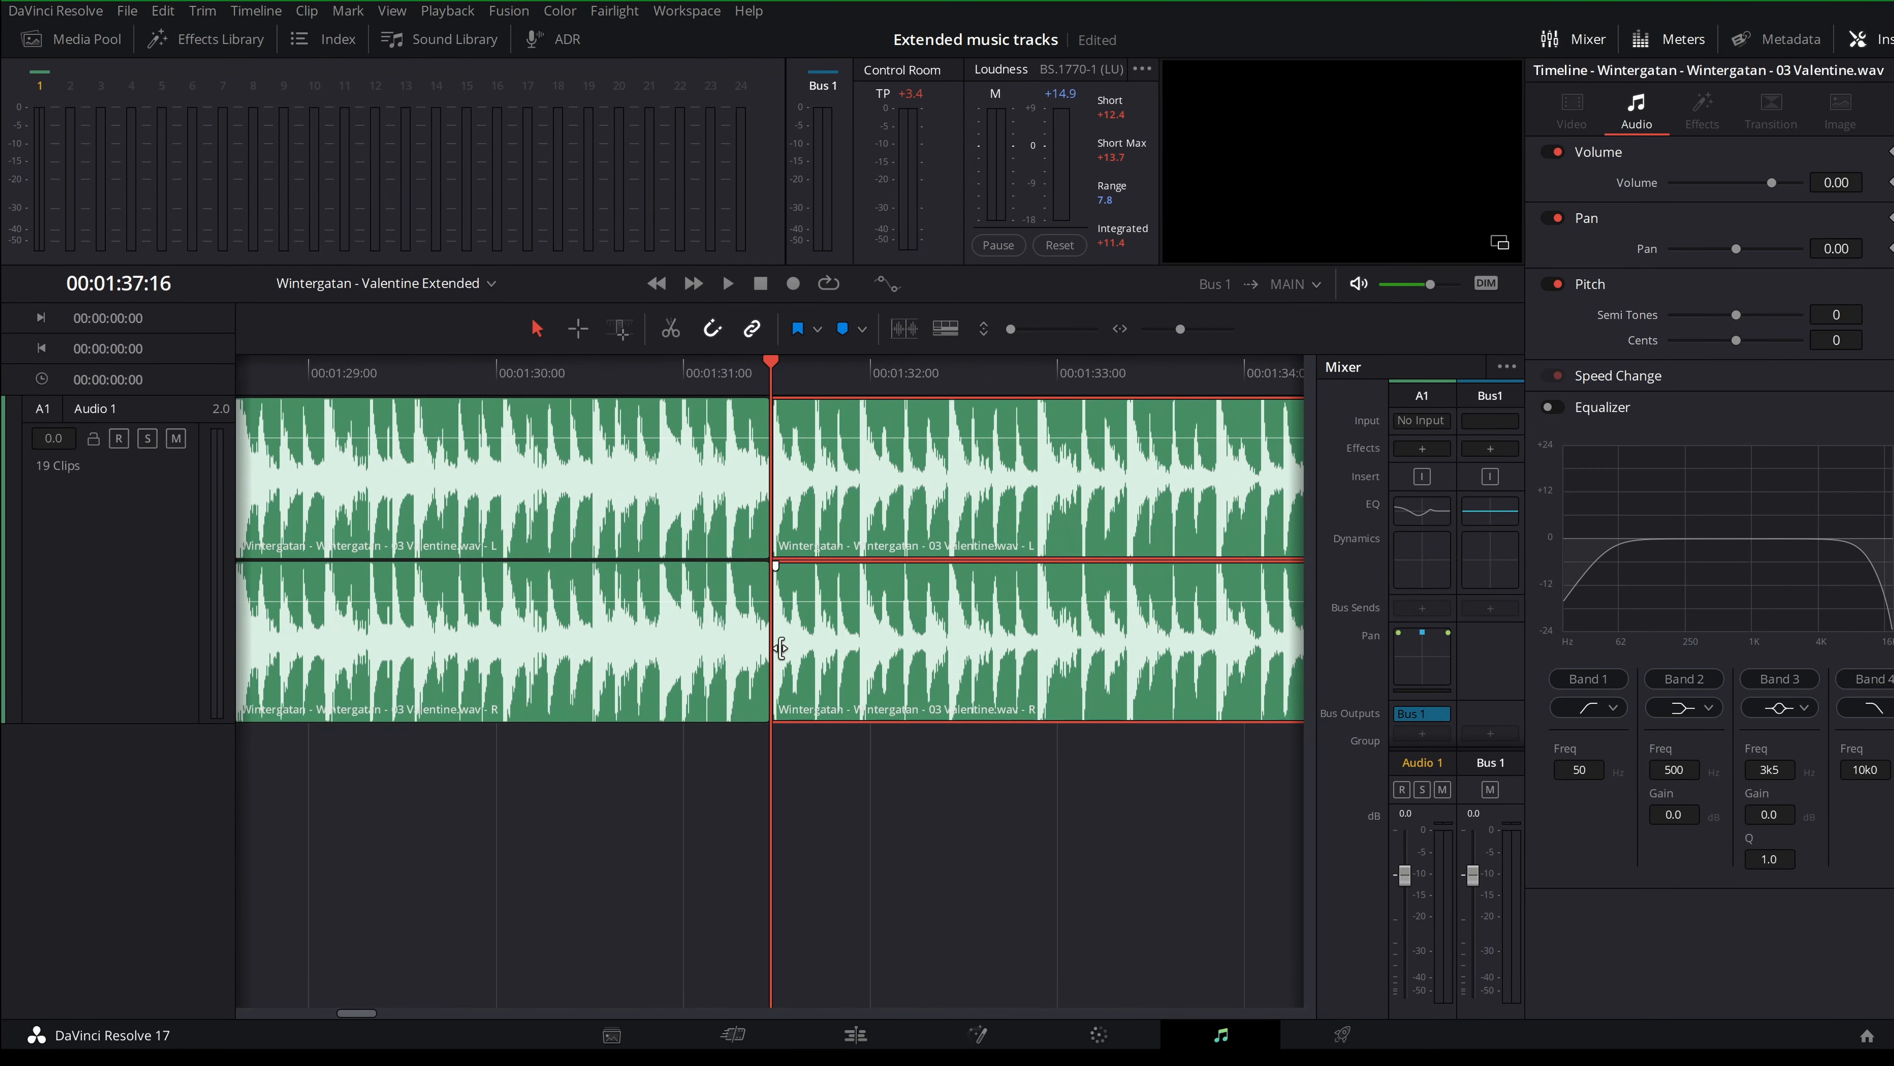
scroll(830, 646, "right", 5)
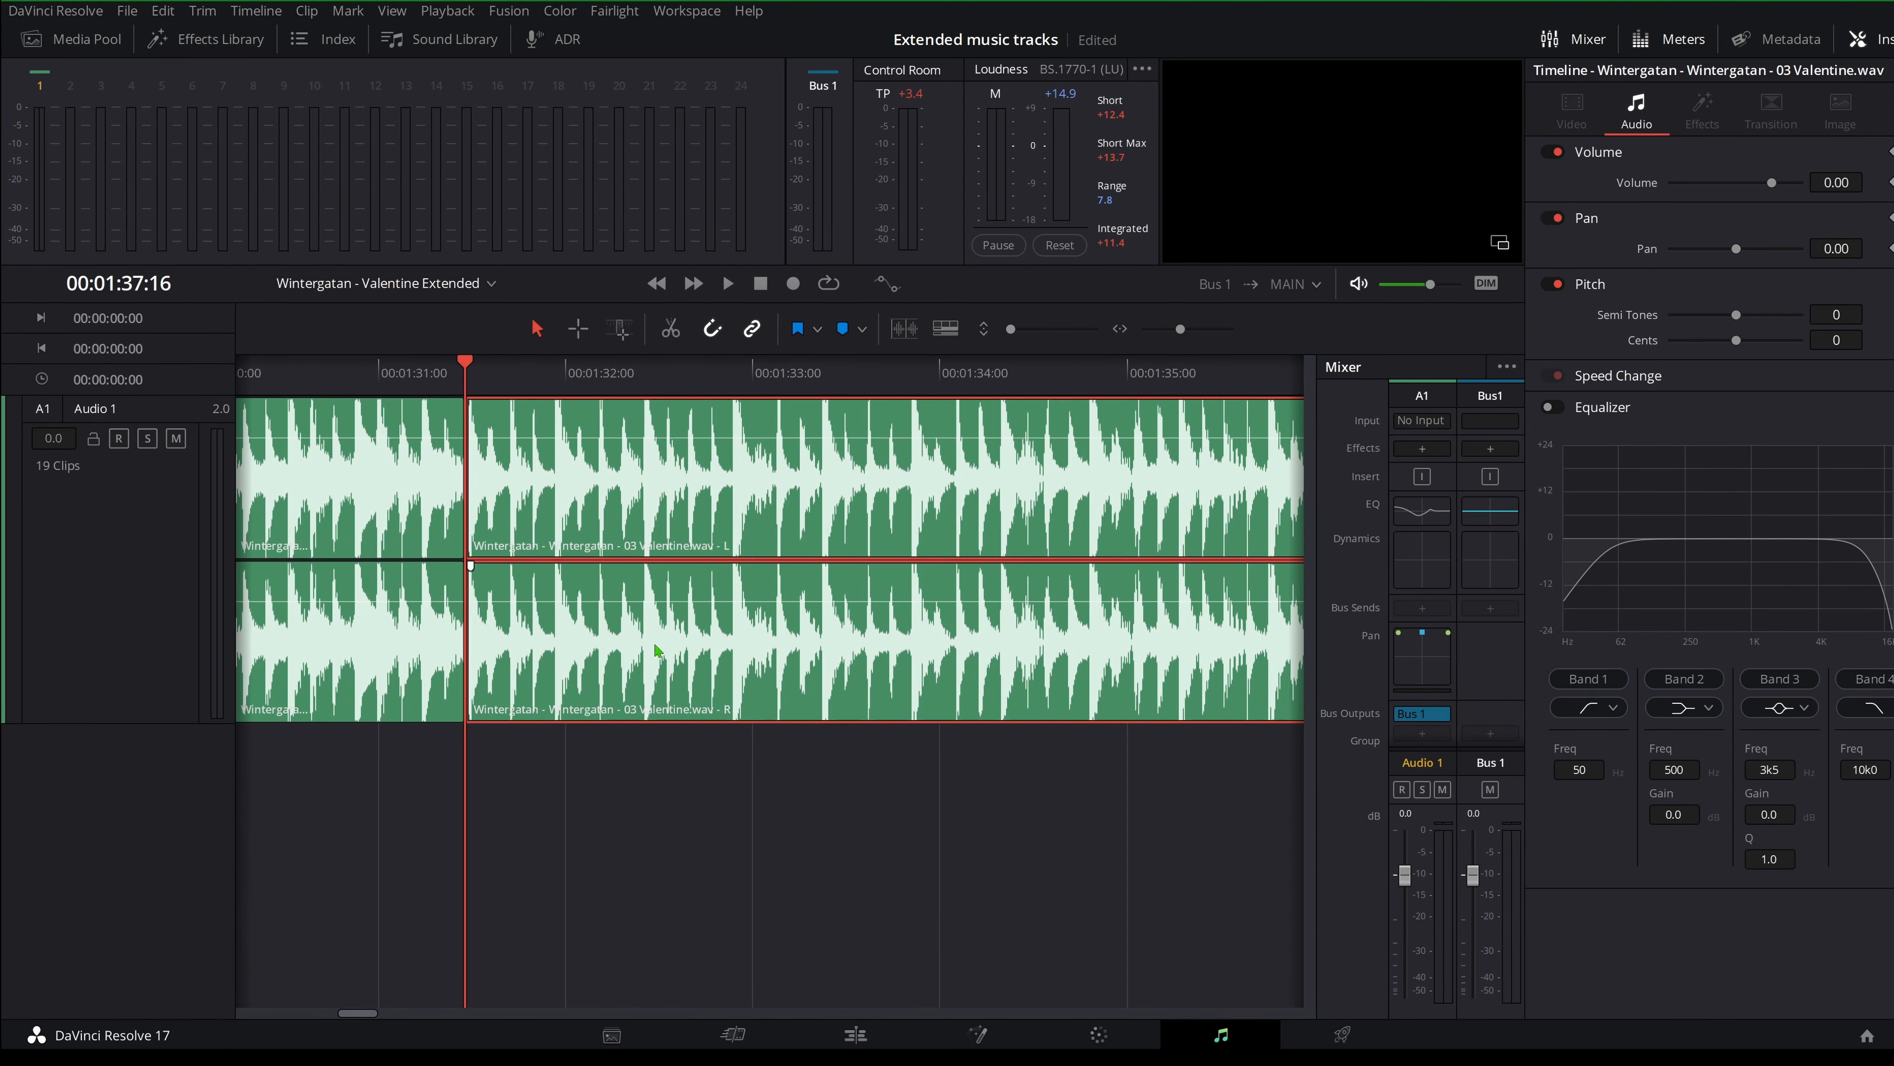
key("space")
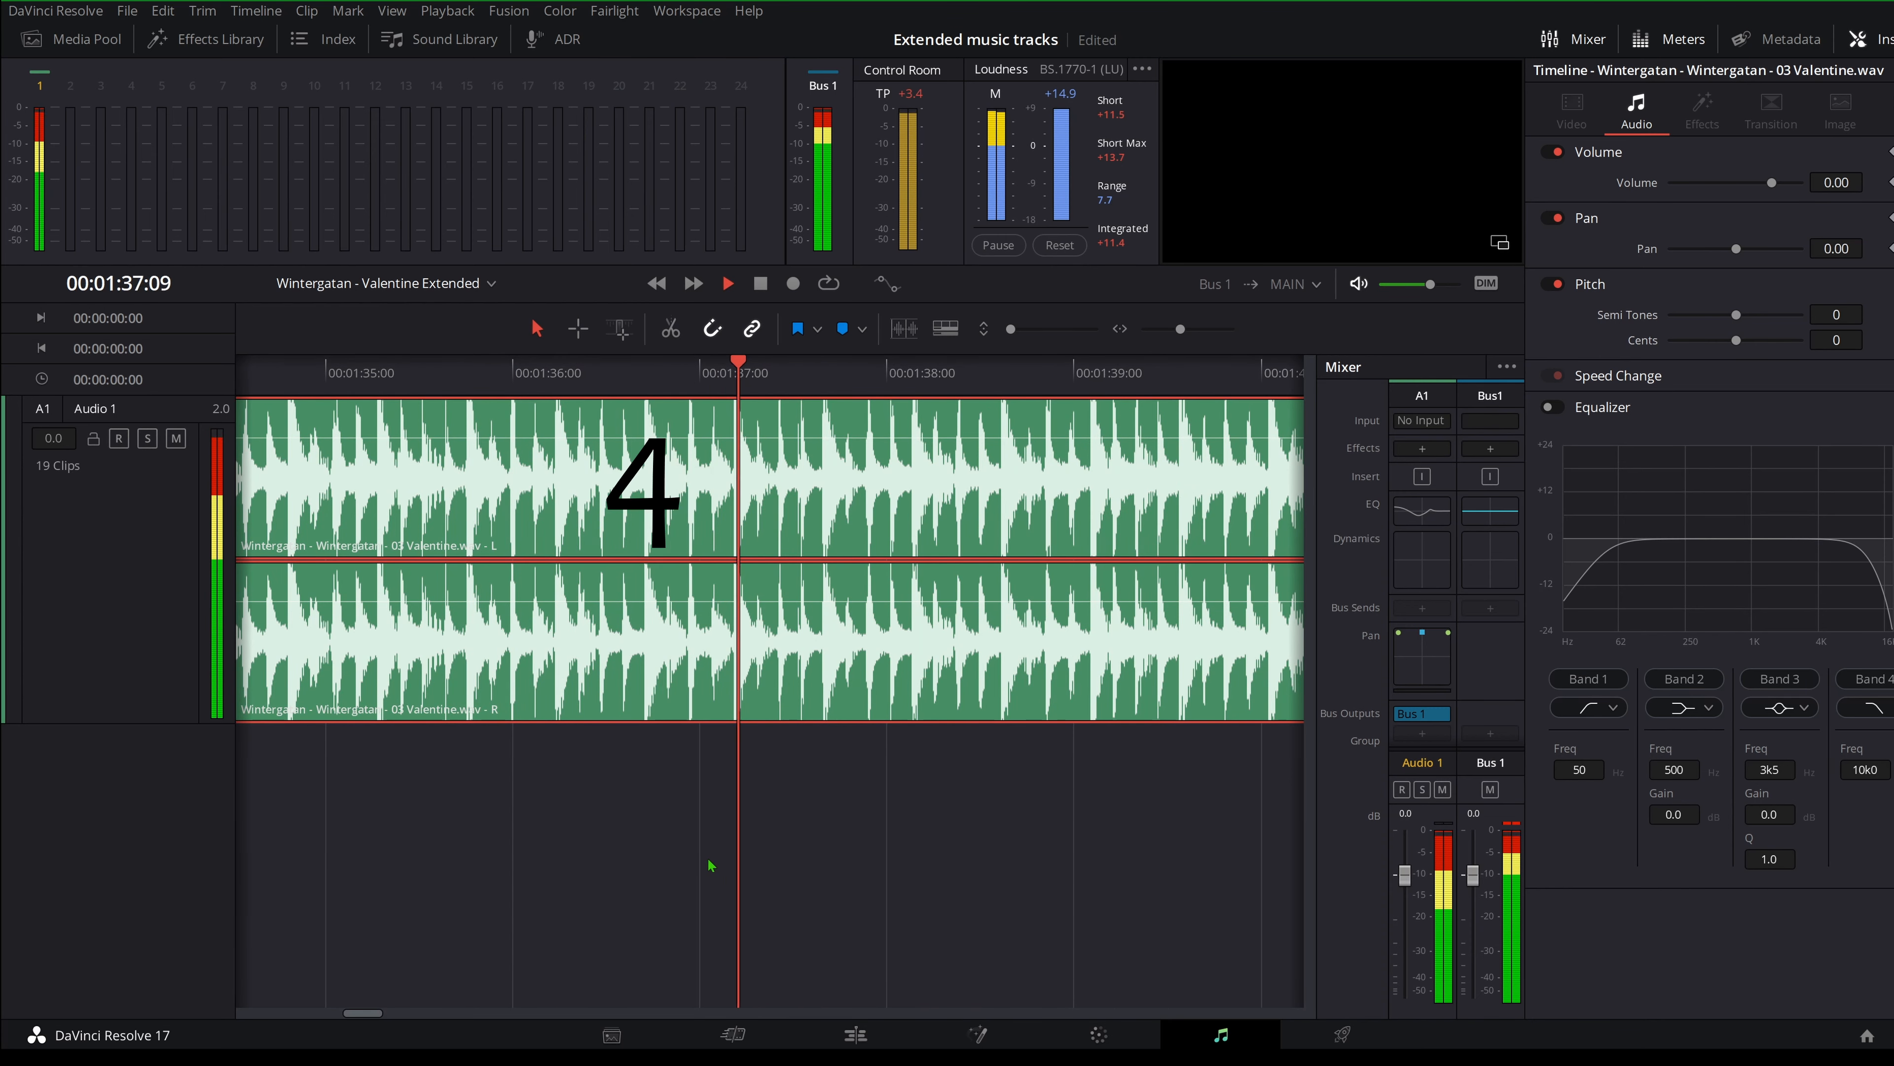
key("space")
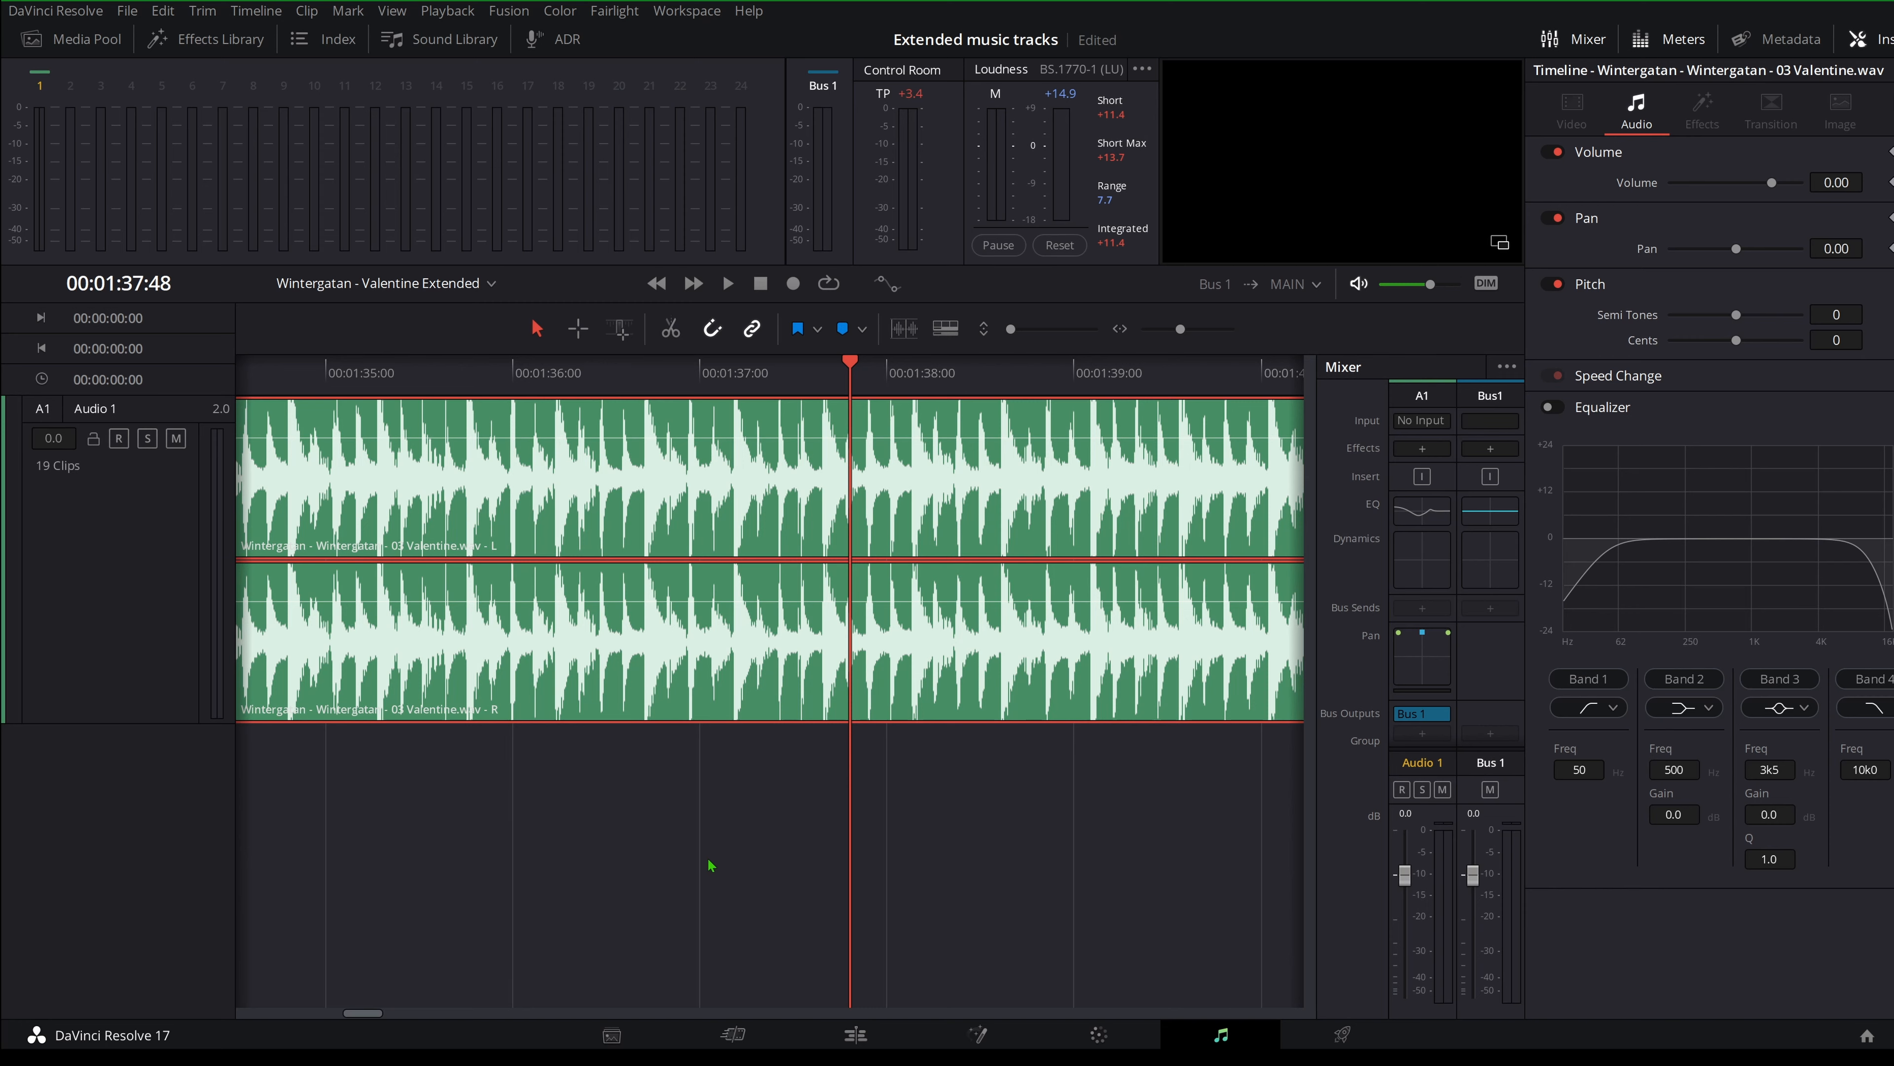
Replay the fourth clip from 00:01:34:52 while following its beats in the waveform.
left_click(301, 399)
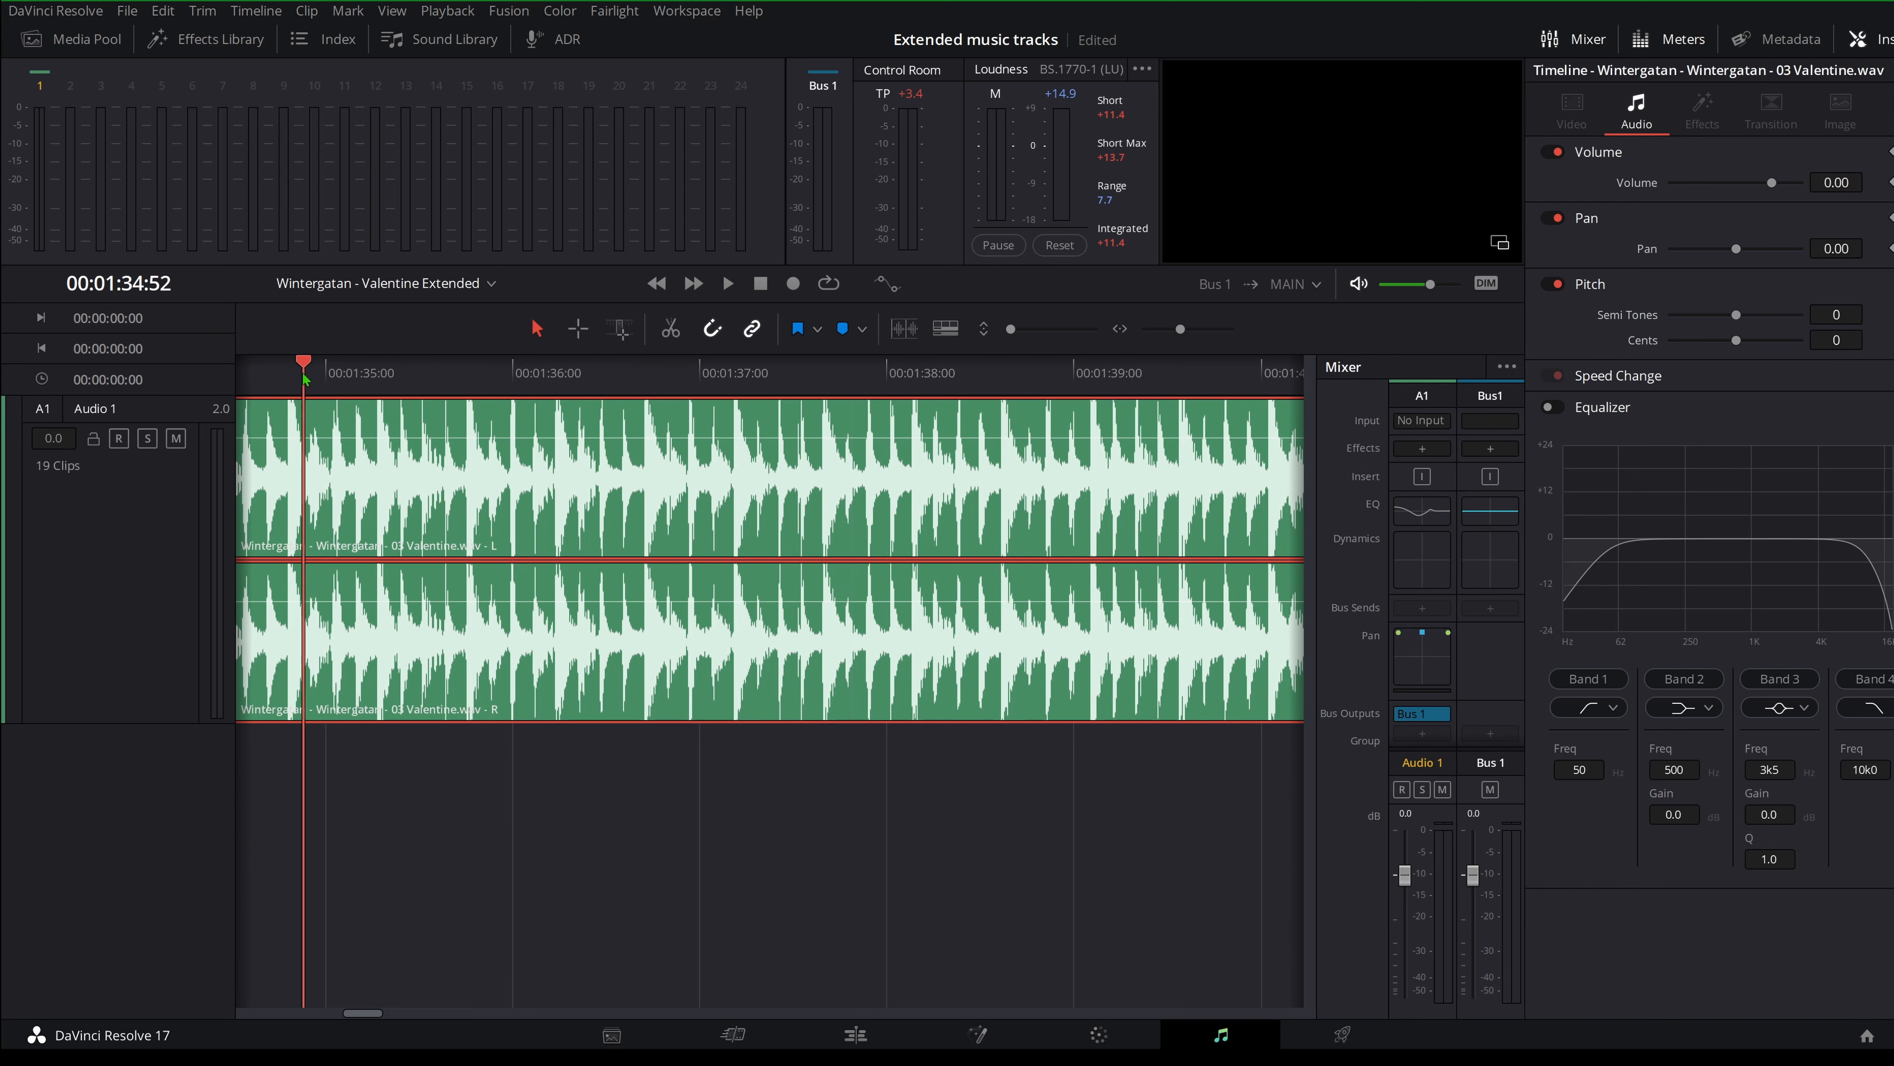
key("space")
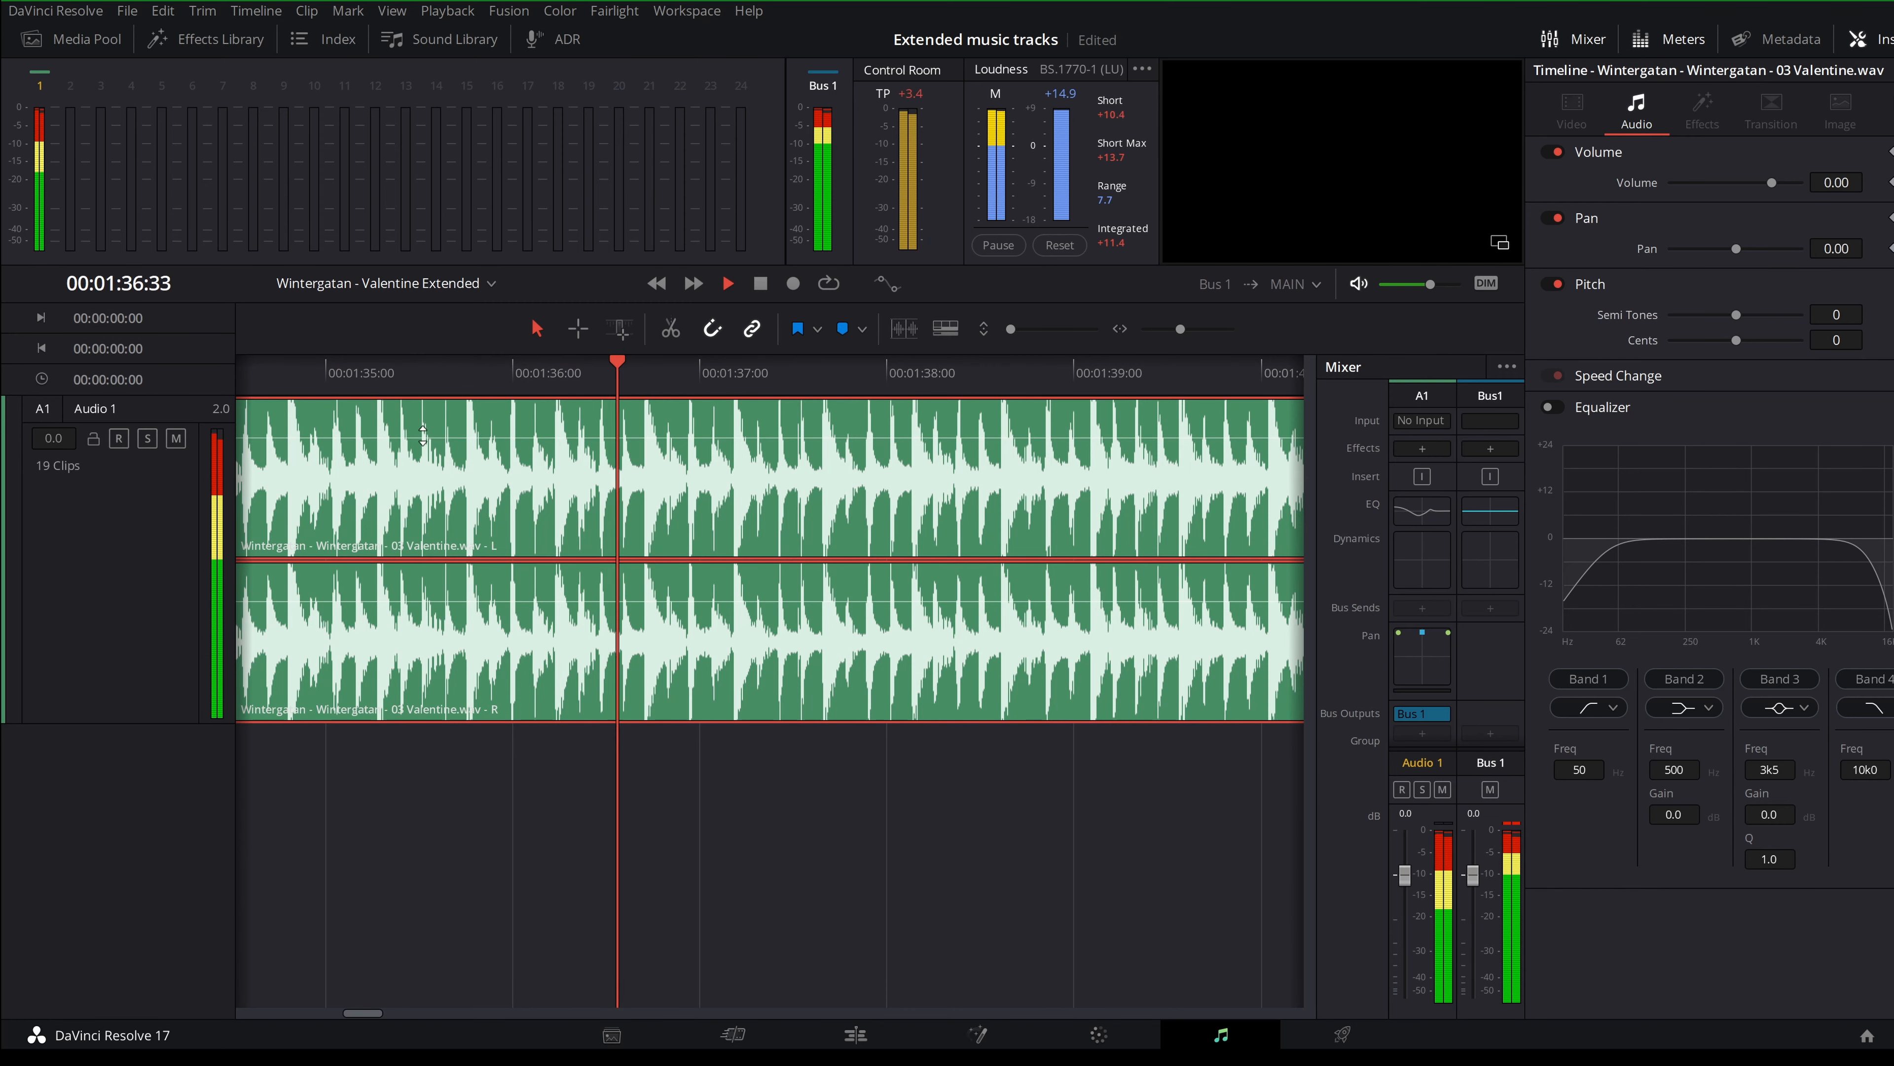
scroll(760, 587, "right", 3)
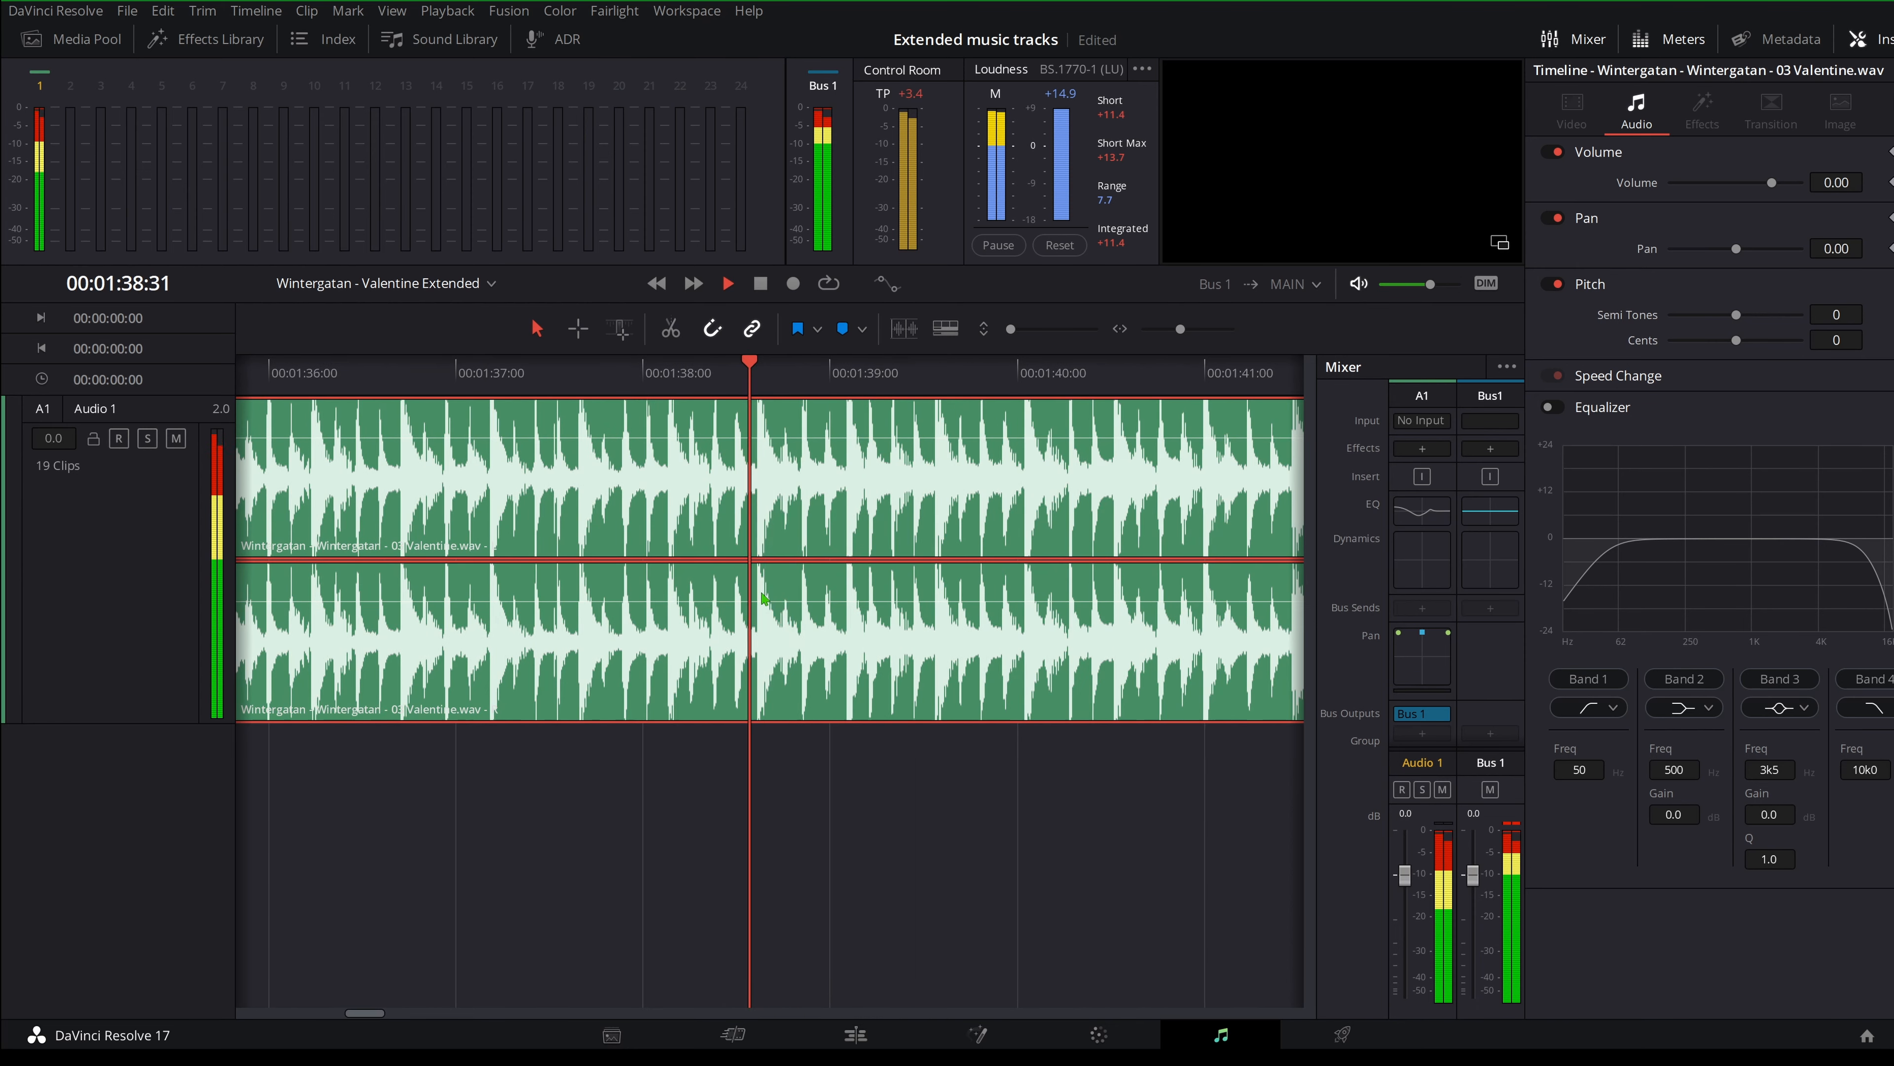
key("space")
Find the downbeat in the fourth clip by playback and place the playhead just before it at 00:01:39:03.
left_click_drag(854, 371, 664, 389)
key("space")
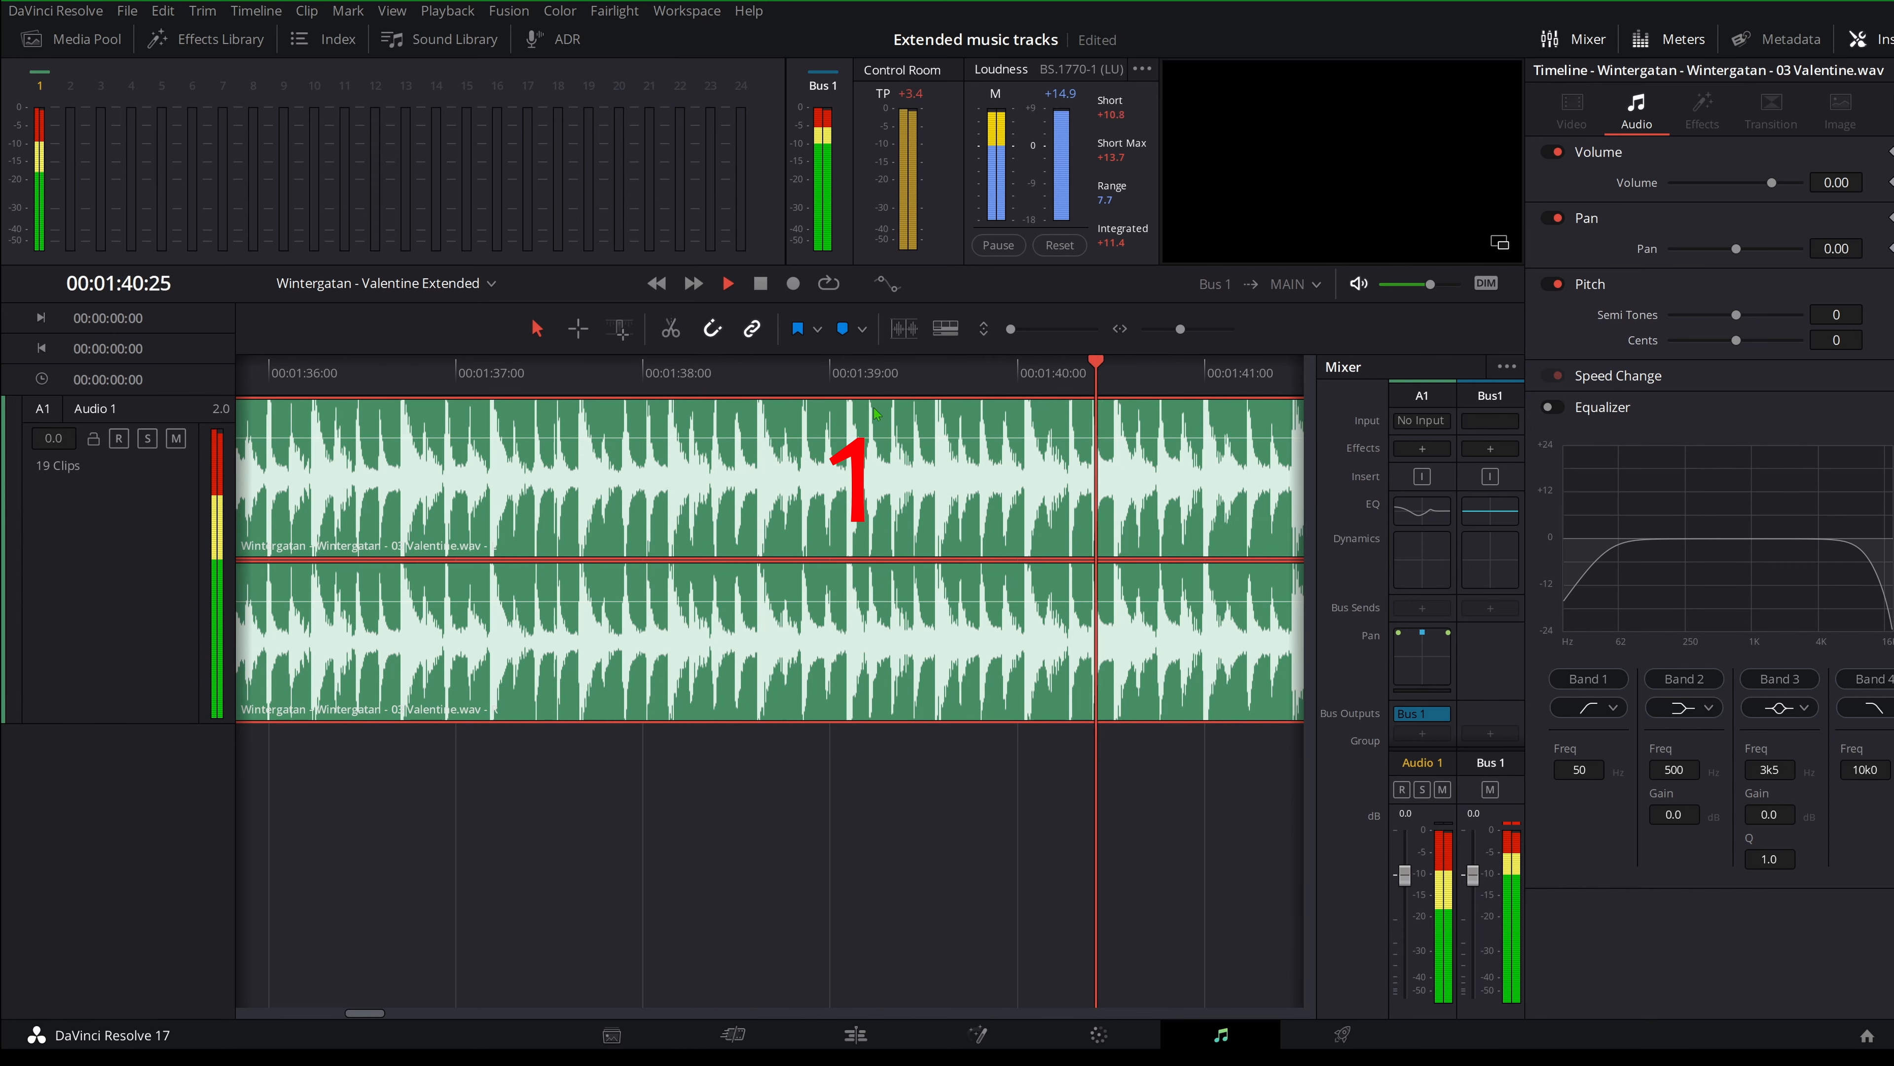
left_click(841, 367)
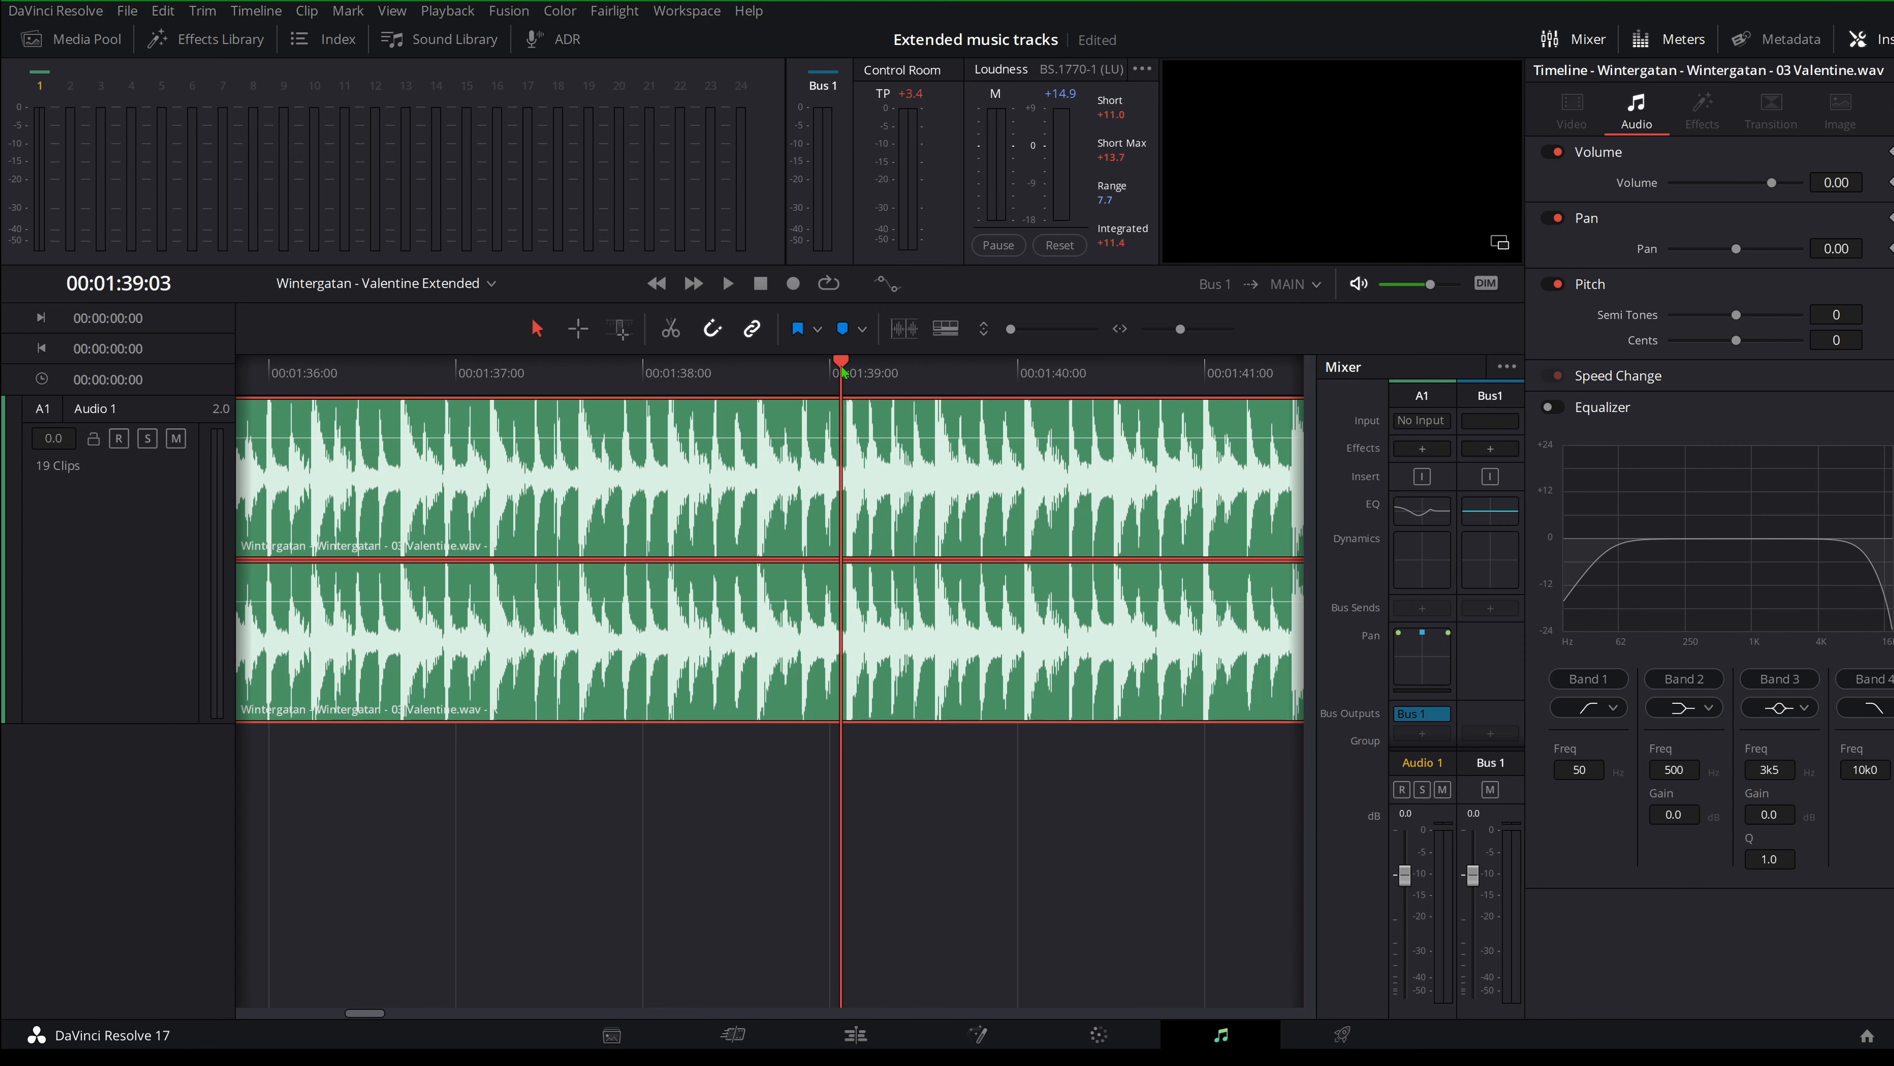
scroll(747, 532, "down", 6)
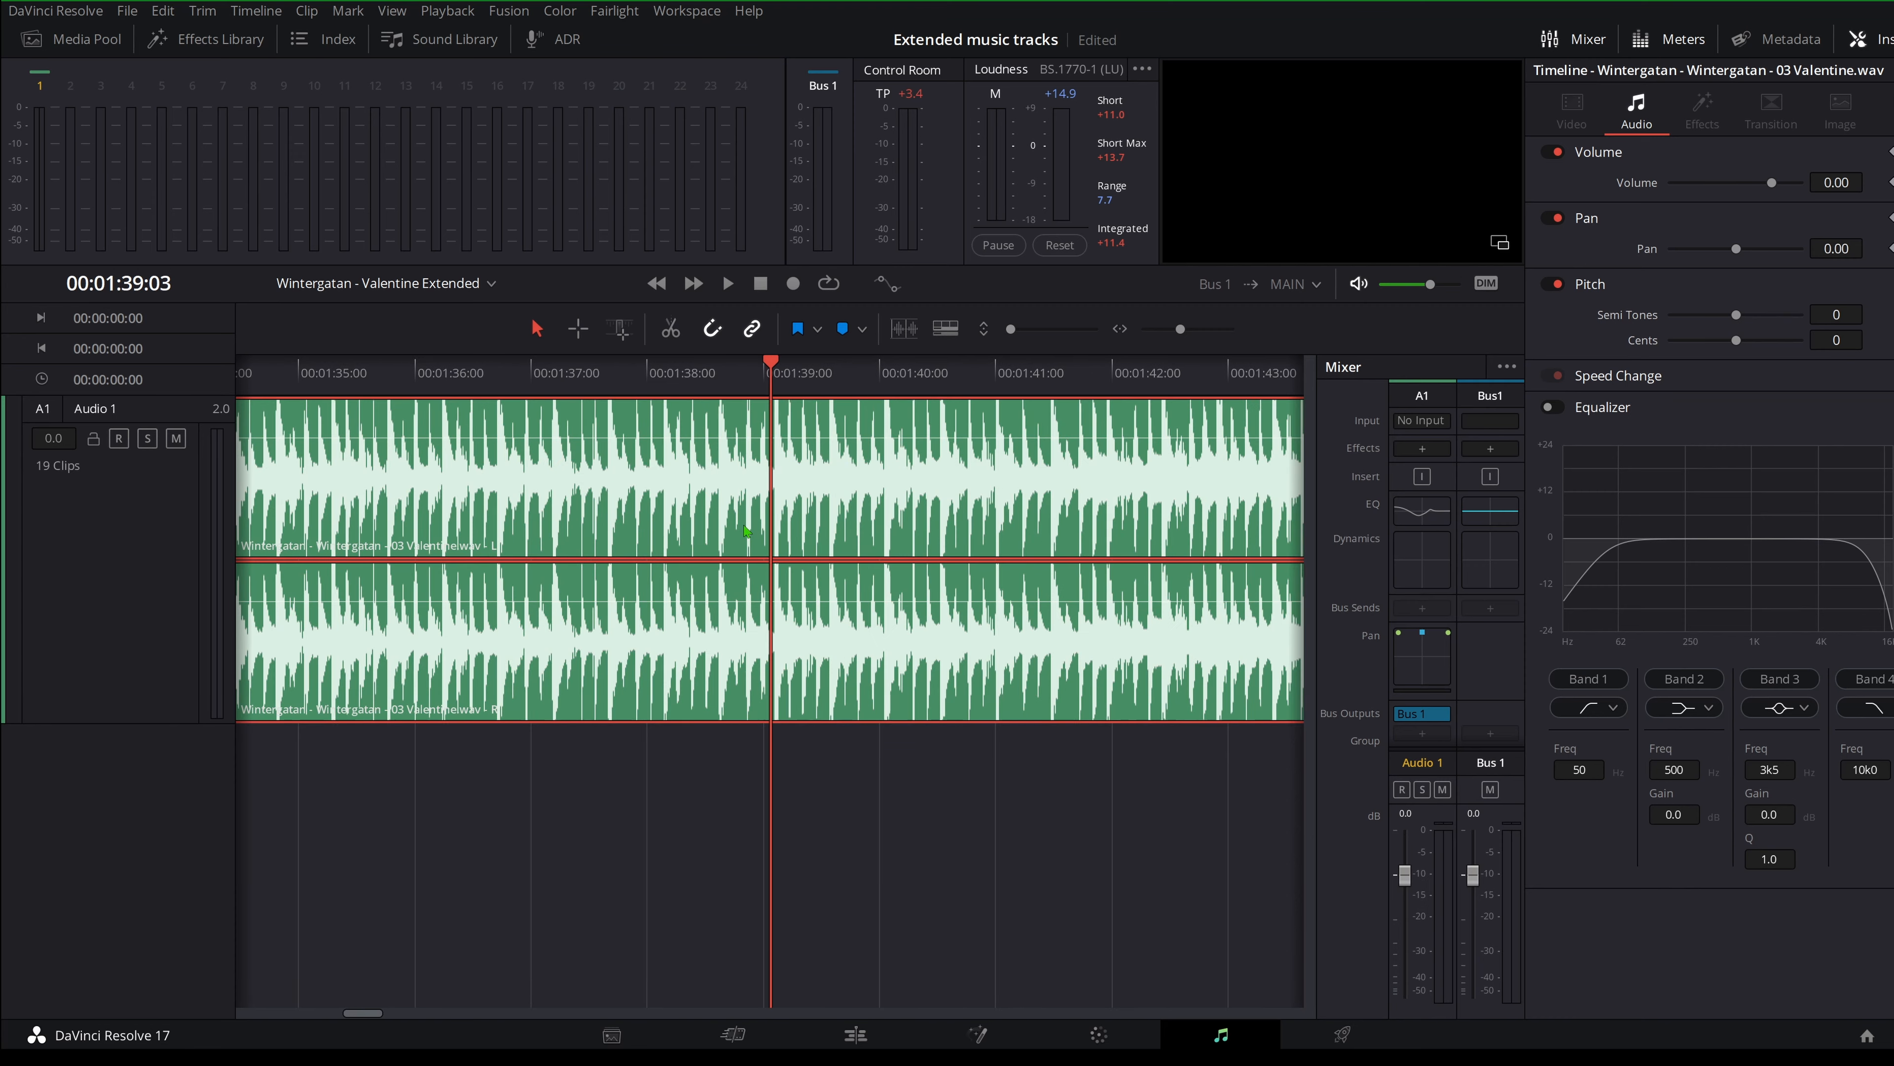
Play the fourth clip from its start at 00:01:31:27 and count its bars and beats.
scroll(747, 531, "down", 1)
scroll(757, 492, "left", 3)
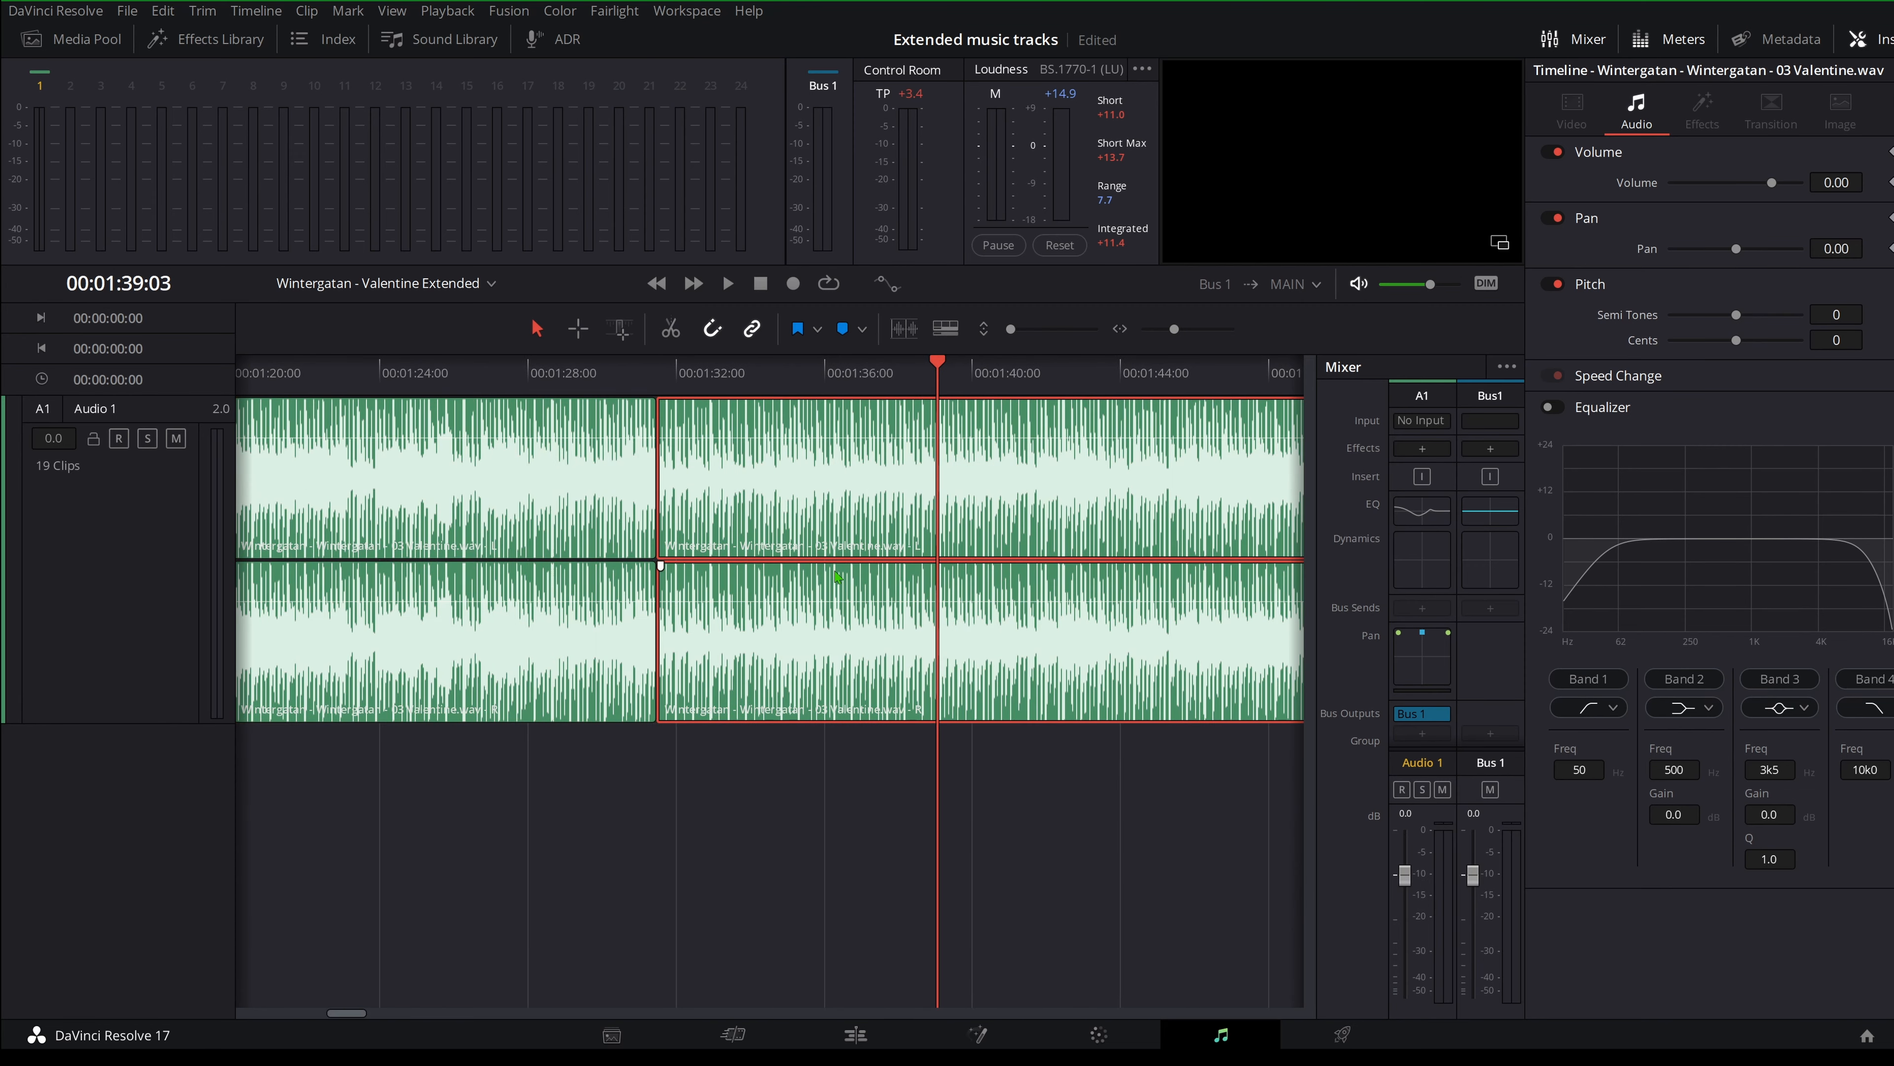
left_click(657, 371)
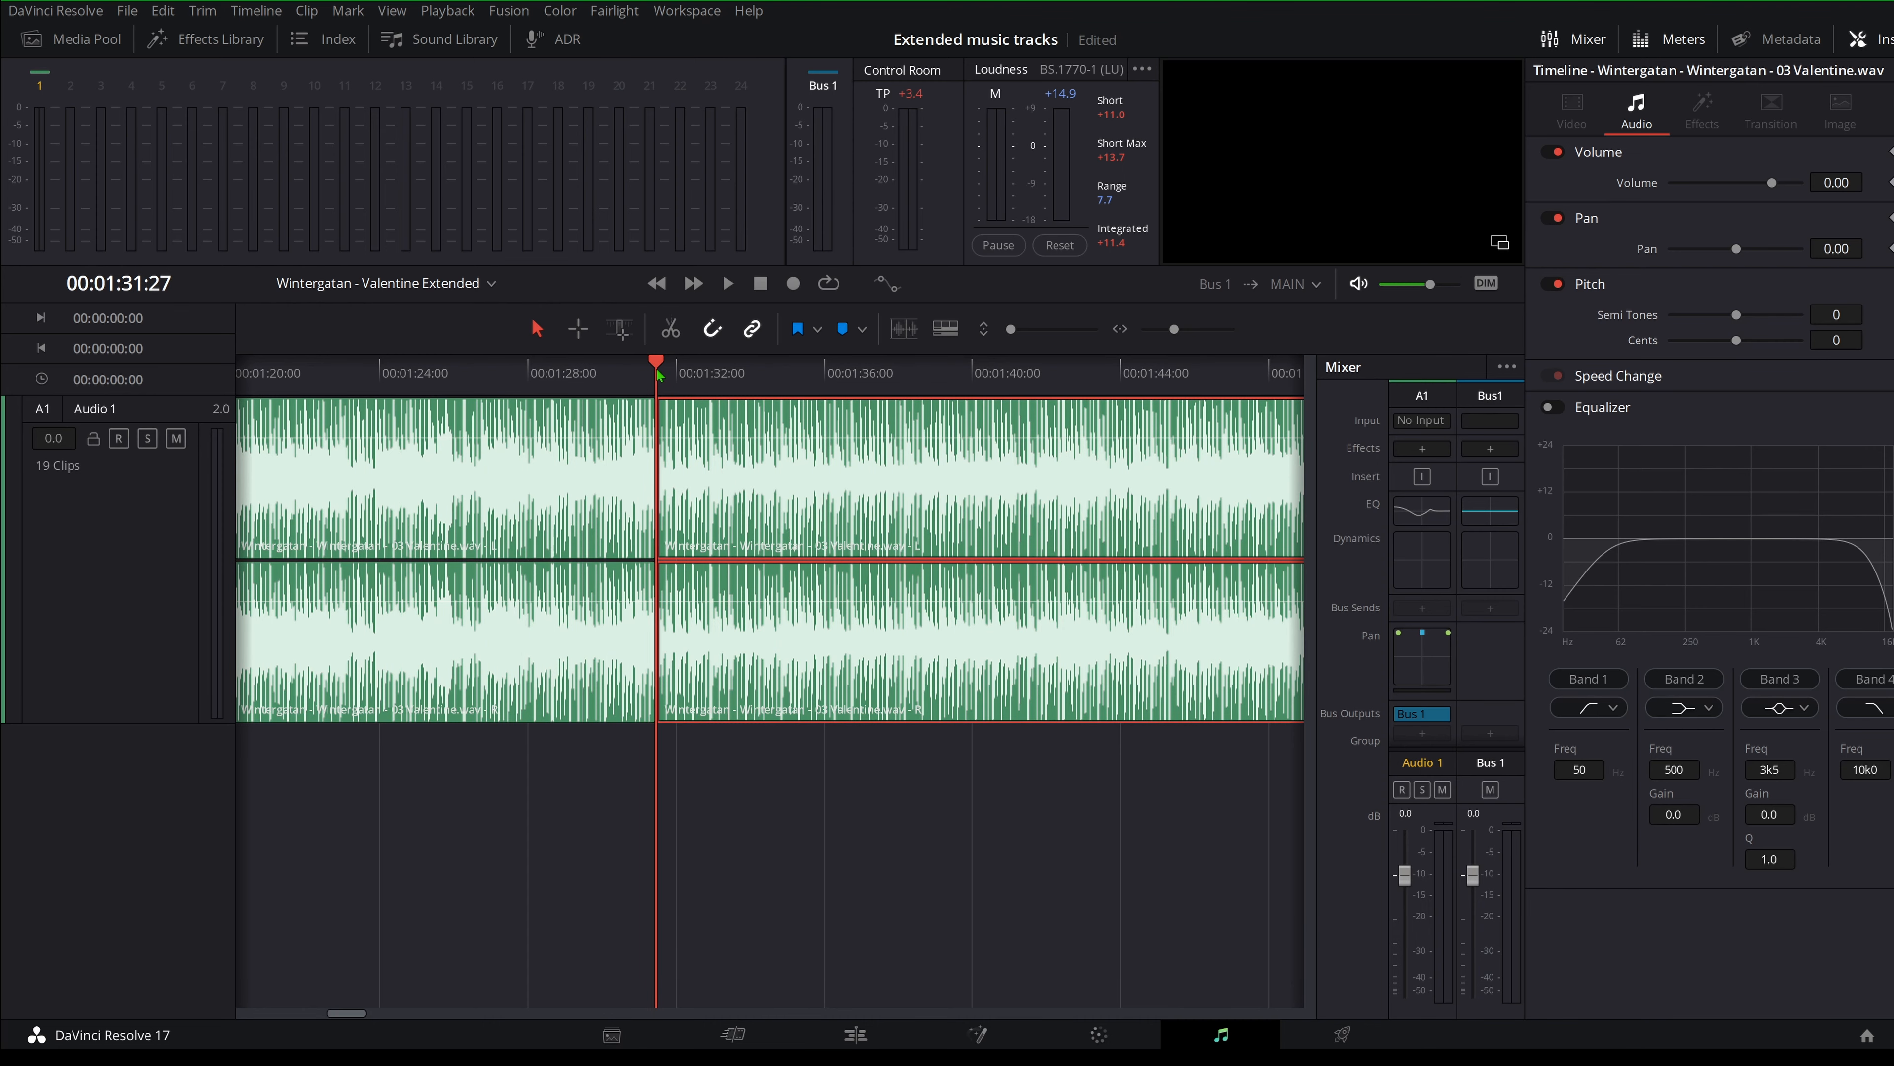
scroll(703, 484, "right", 3)
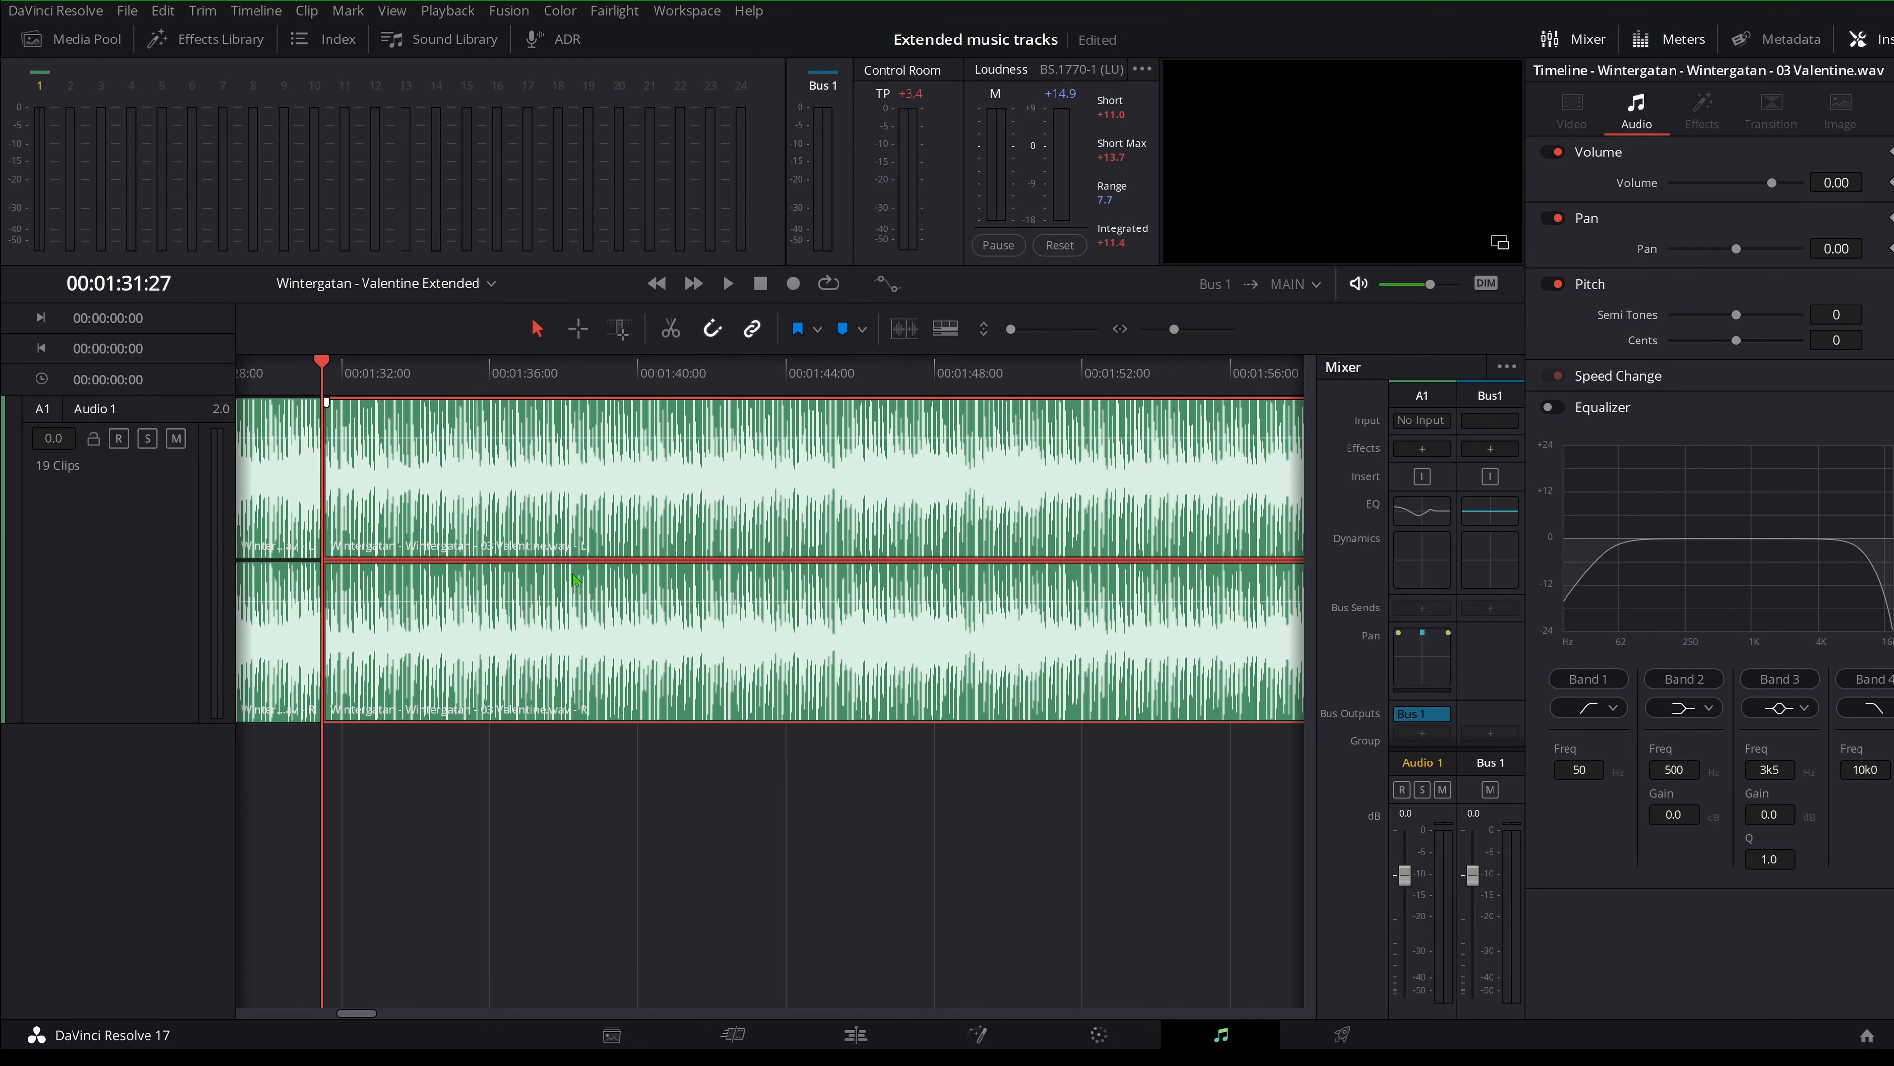
key("space")
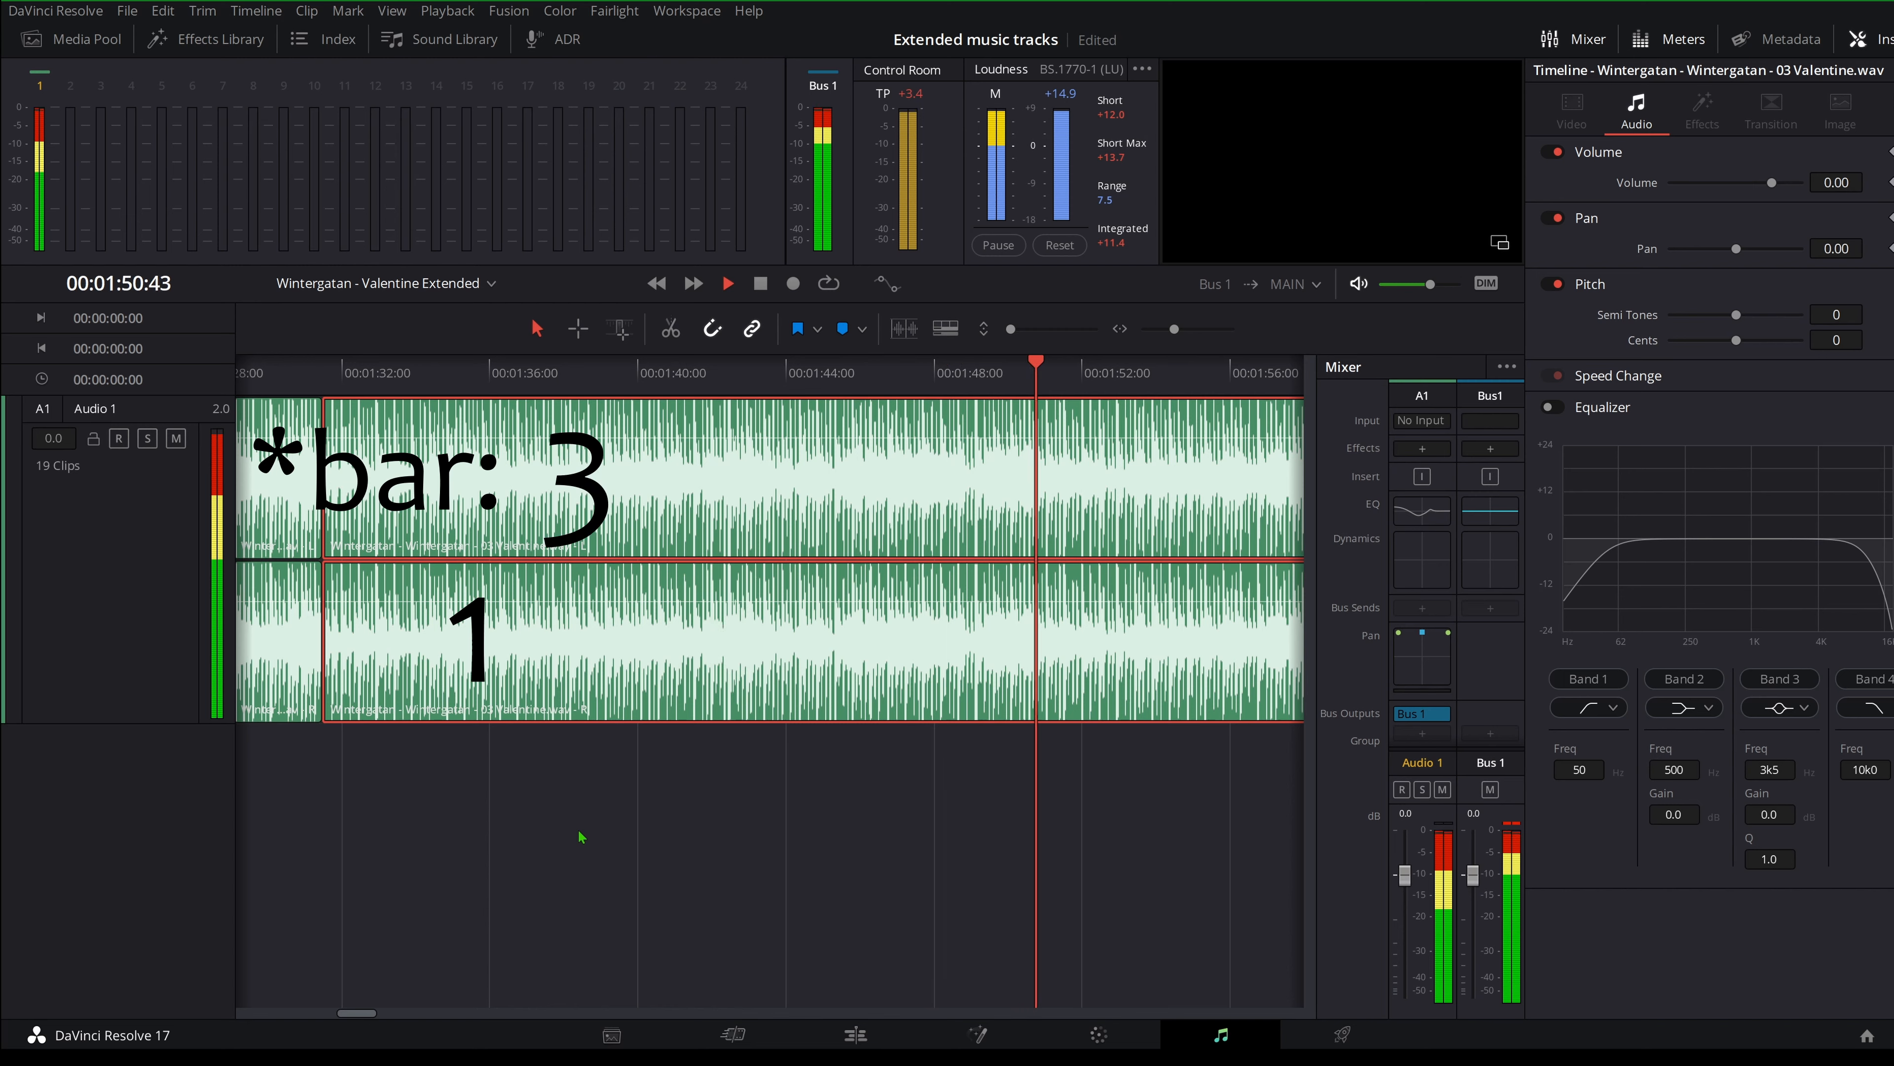
key("space")
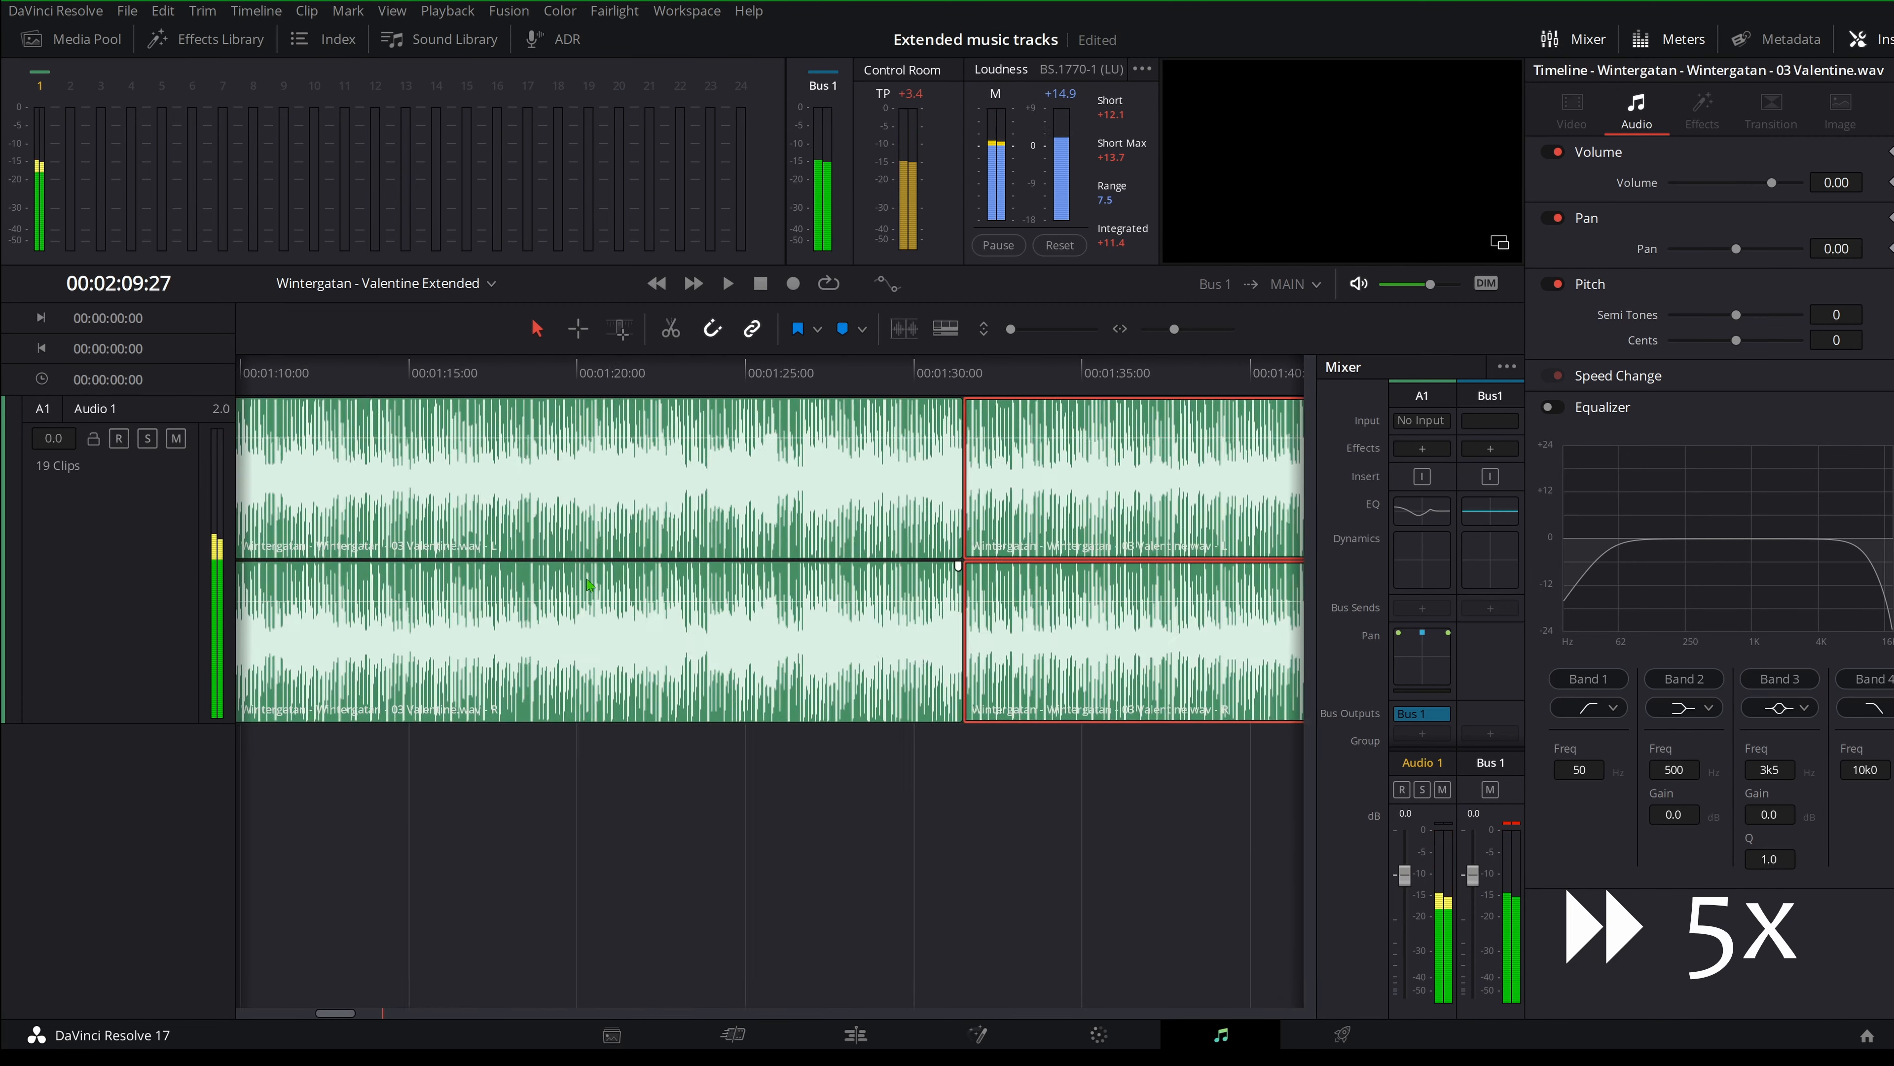
Play the last bars of the third clip leading up to the cut into the fourth clip.
left_click(903, 373)
scroll(815, 479, "up", 5)
key("space")
scroll(895, 523, "left", 4)
left_click(761, 373)
scroll(966, 684, "right", 4)
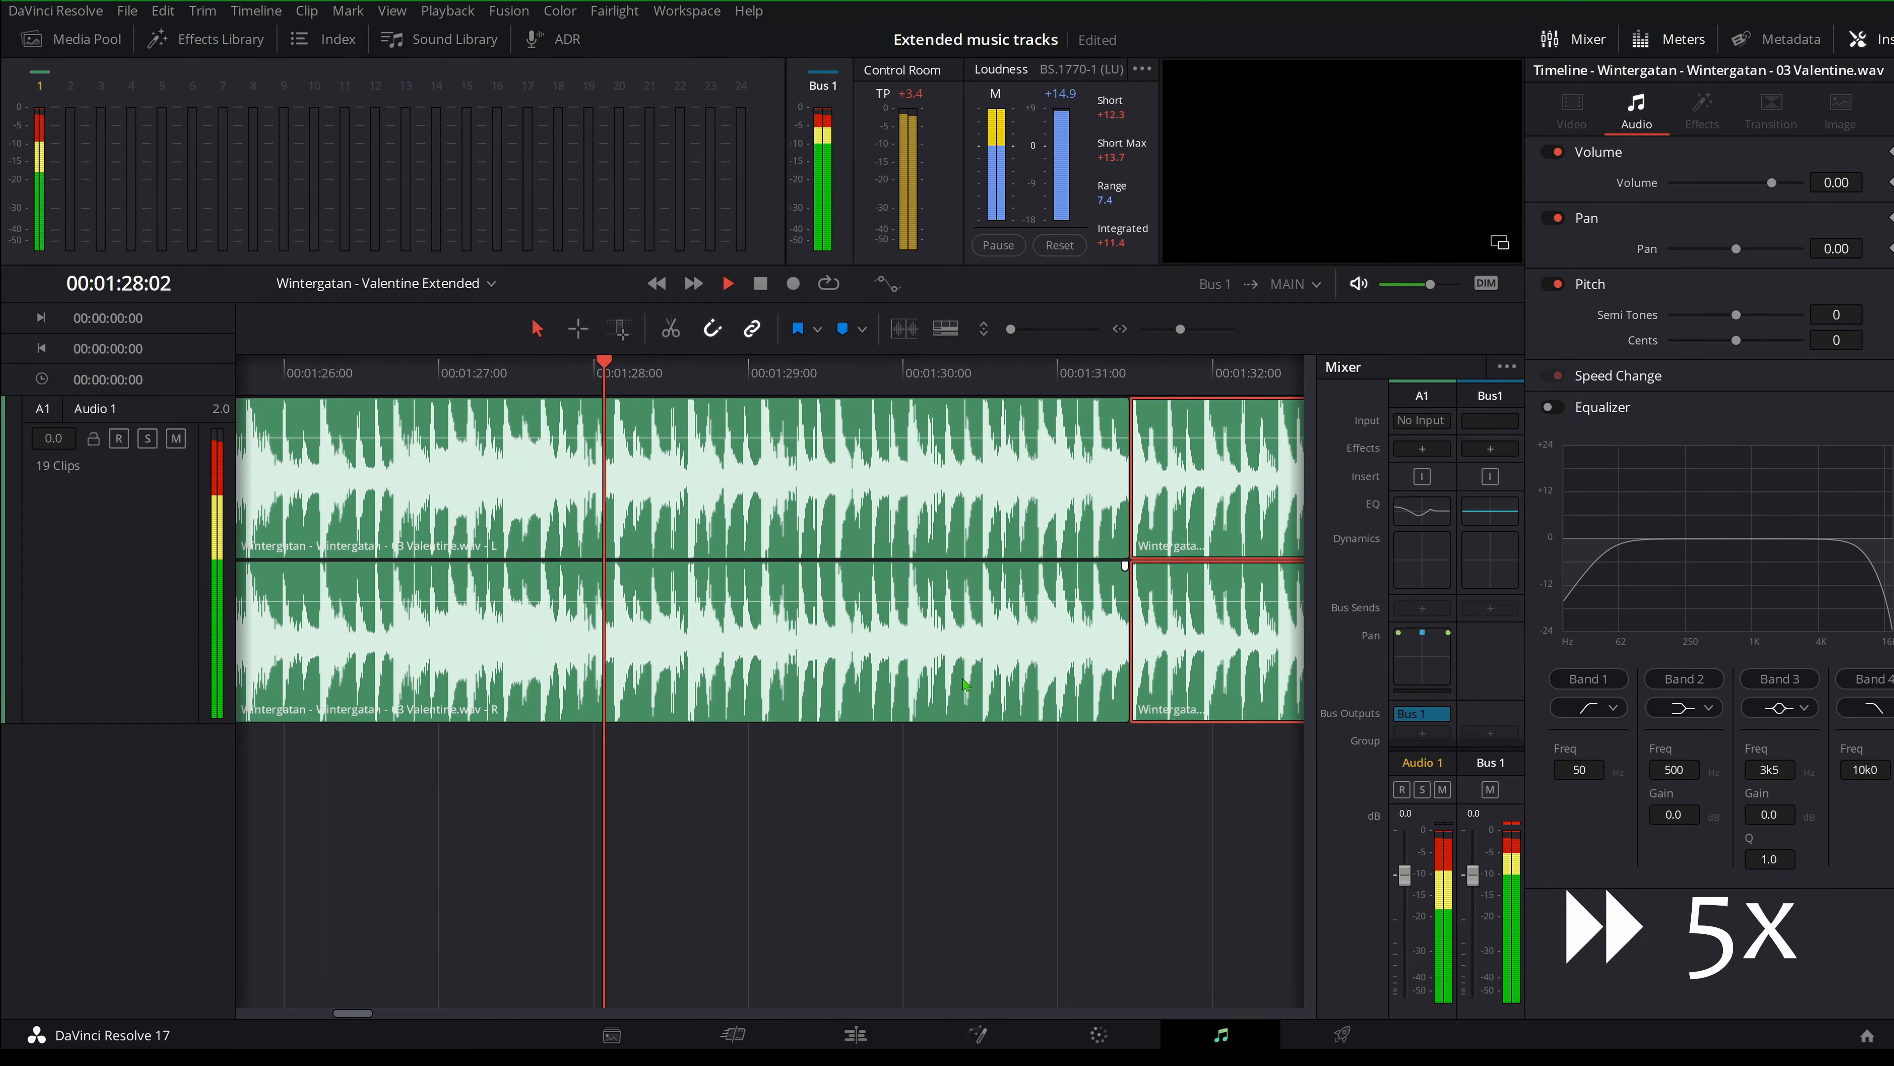
Find the downbeat of the third clip's last bar at 00:01:29:32 and delete the portion from there to the cut.
left_click(571, 373)
left_click(537, 373)
key("space")
left_click(772, 373)
scroll(791, 374, "up", 5)
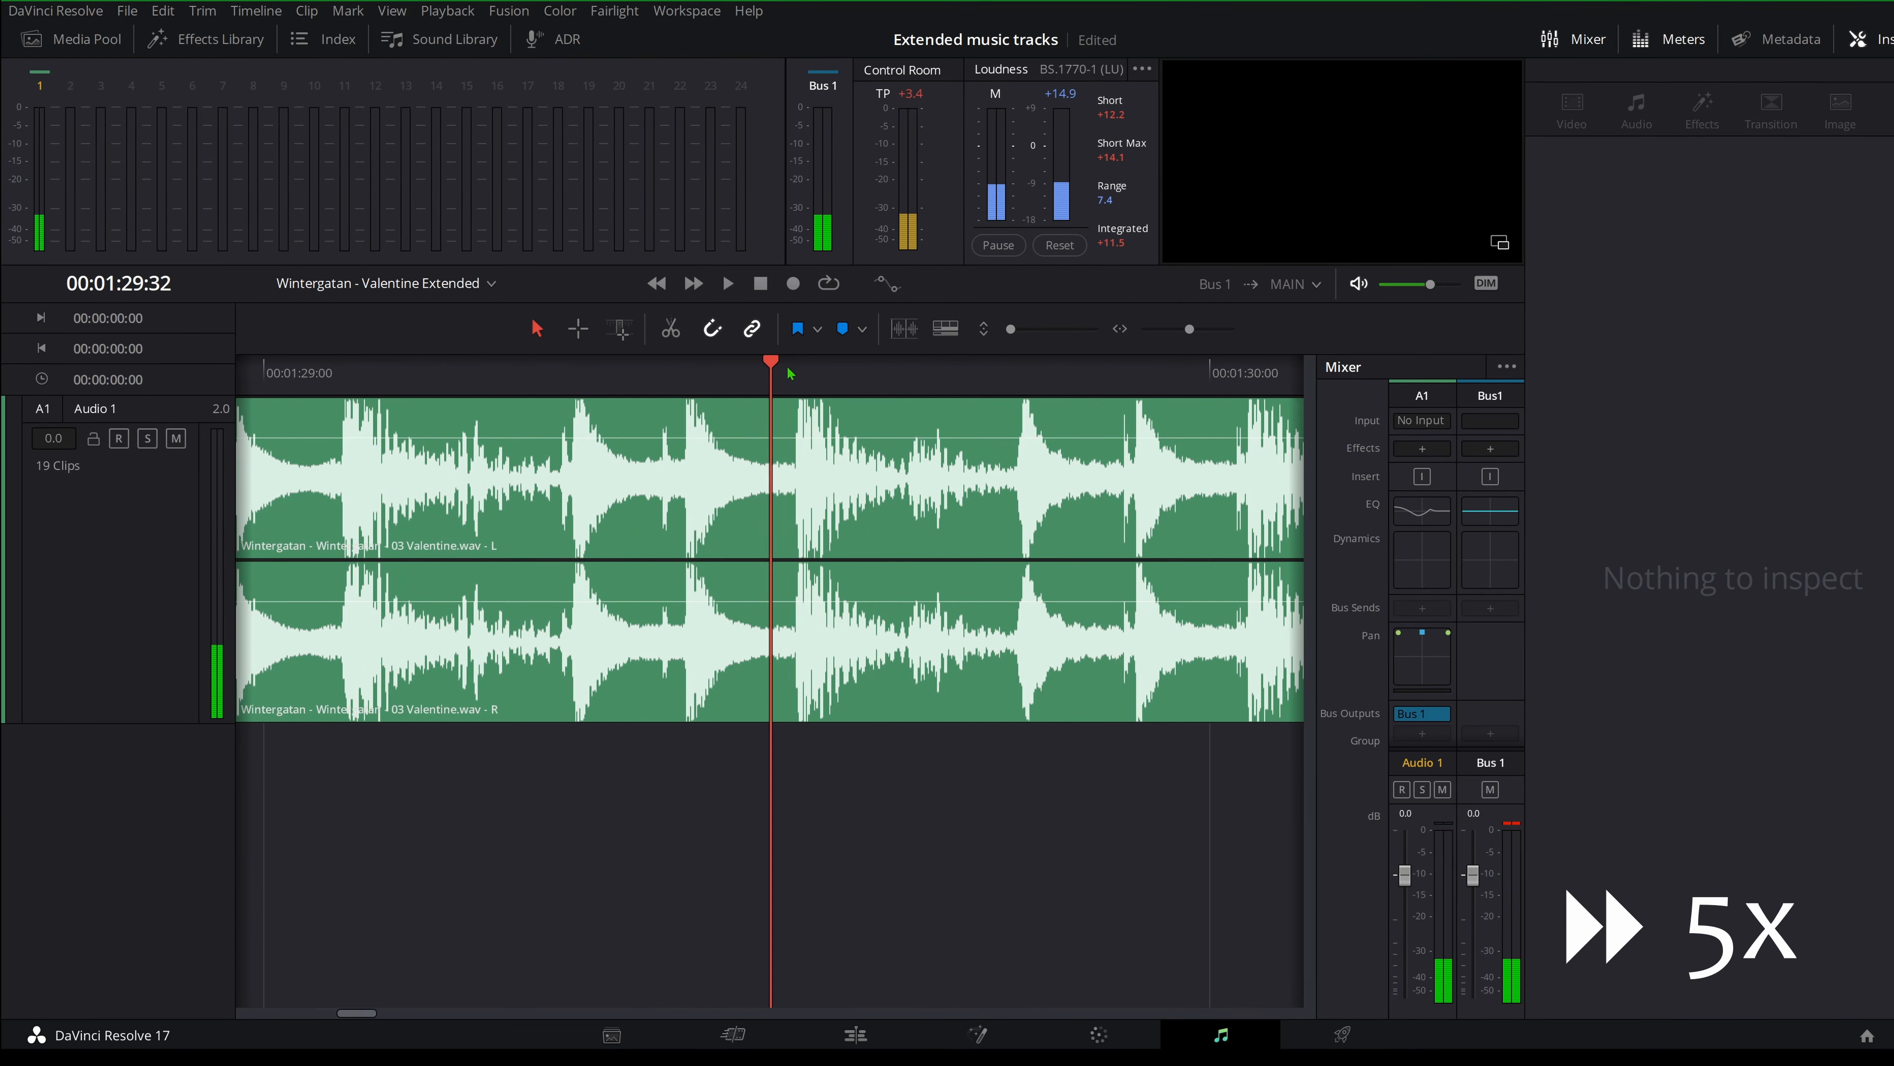
left_click(876, 492)
key("Delete")
Close the gap before the fourth clip by ripple deleting it on the Edit page.
scroll(909, 588, "down", 5)
left_click_drag(866, 498, 994, 505)
left_click(855, 1034)
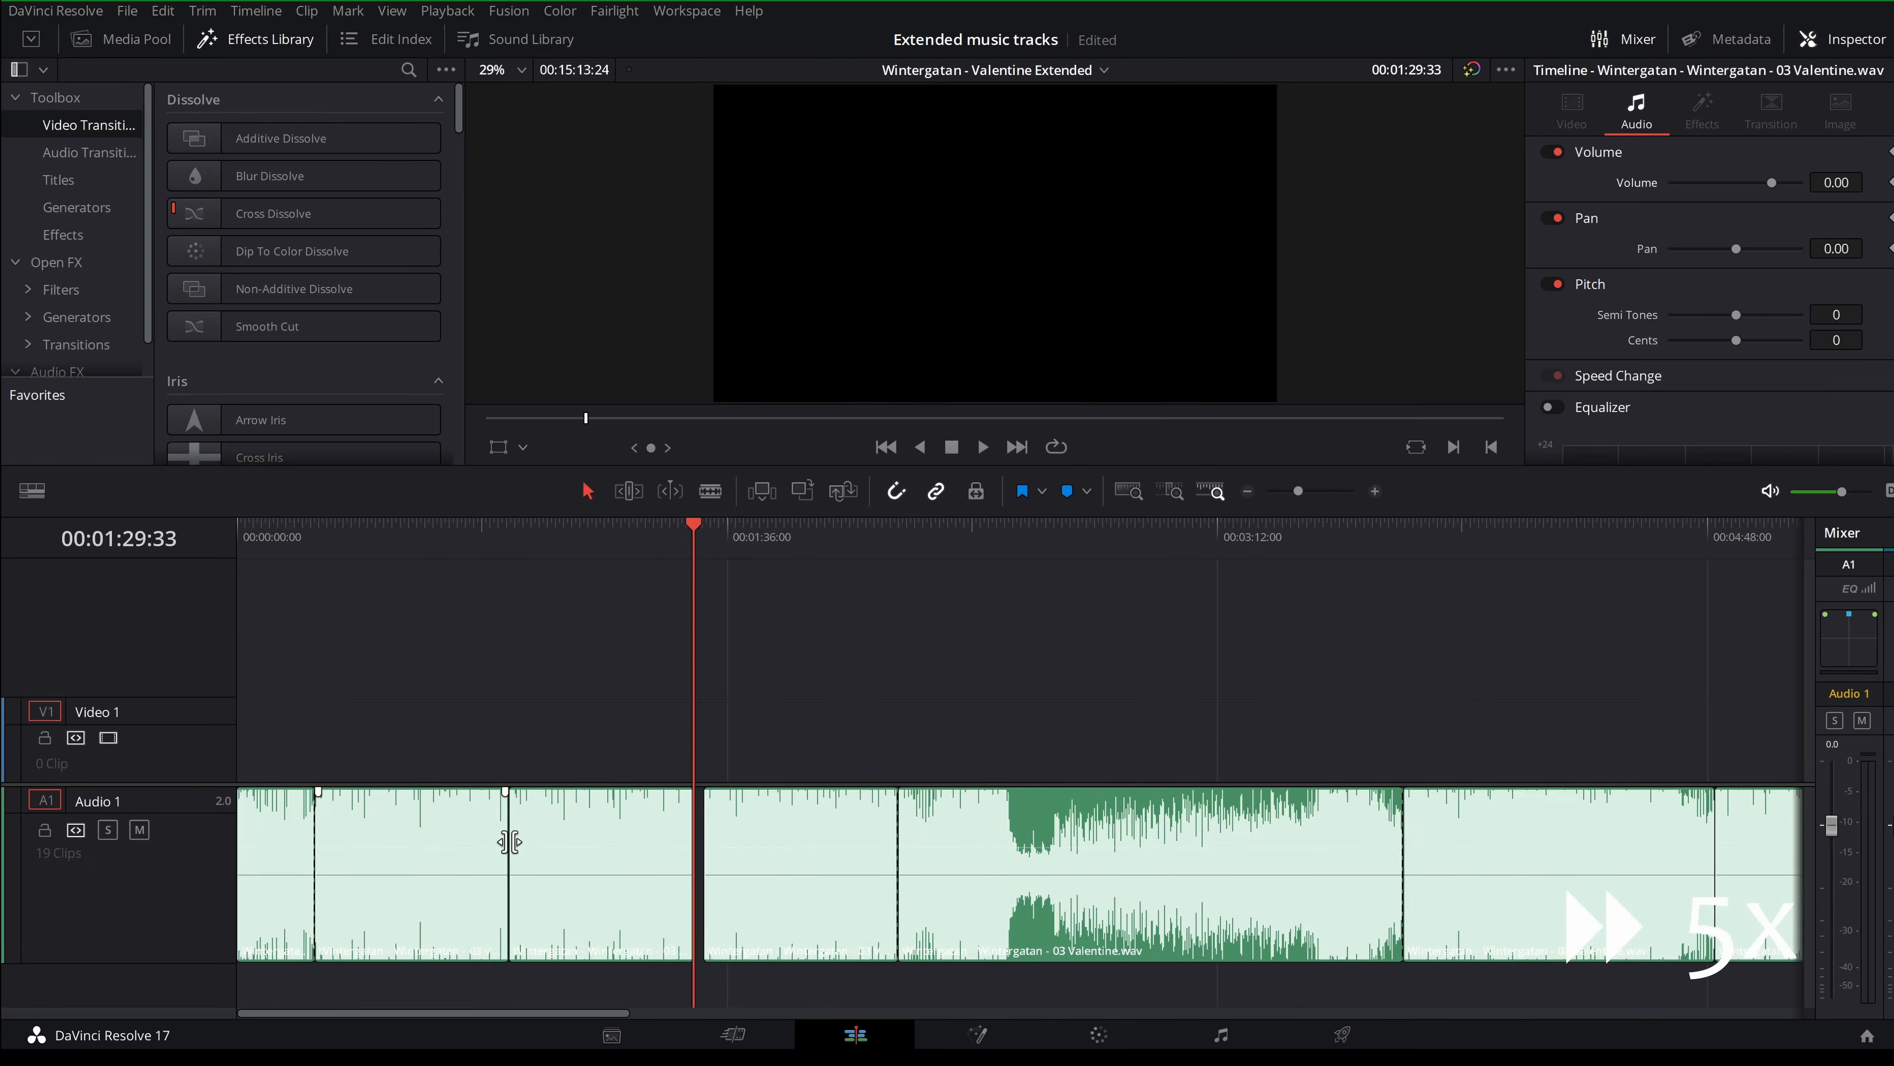
left_click(1205, 846)
key("Delete")
Return to the Fairlight page and play from 00:01:23:49 across the shortened transition into the fourth clip.
left_click(1221, 1034)
left_click(528, 371)
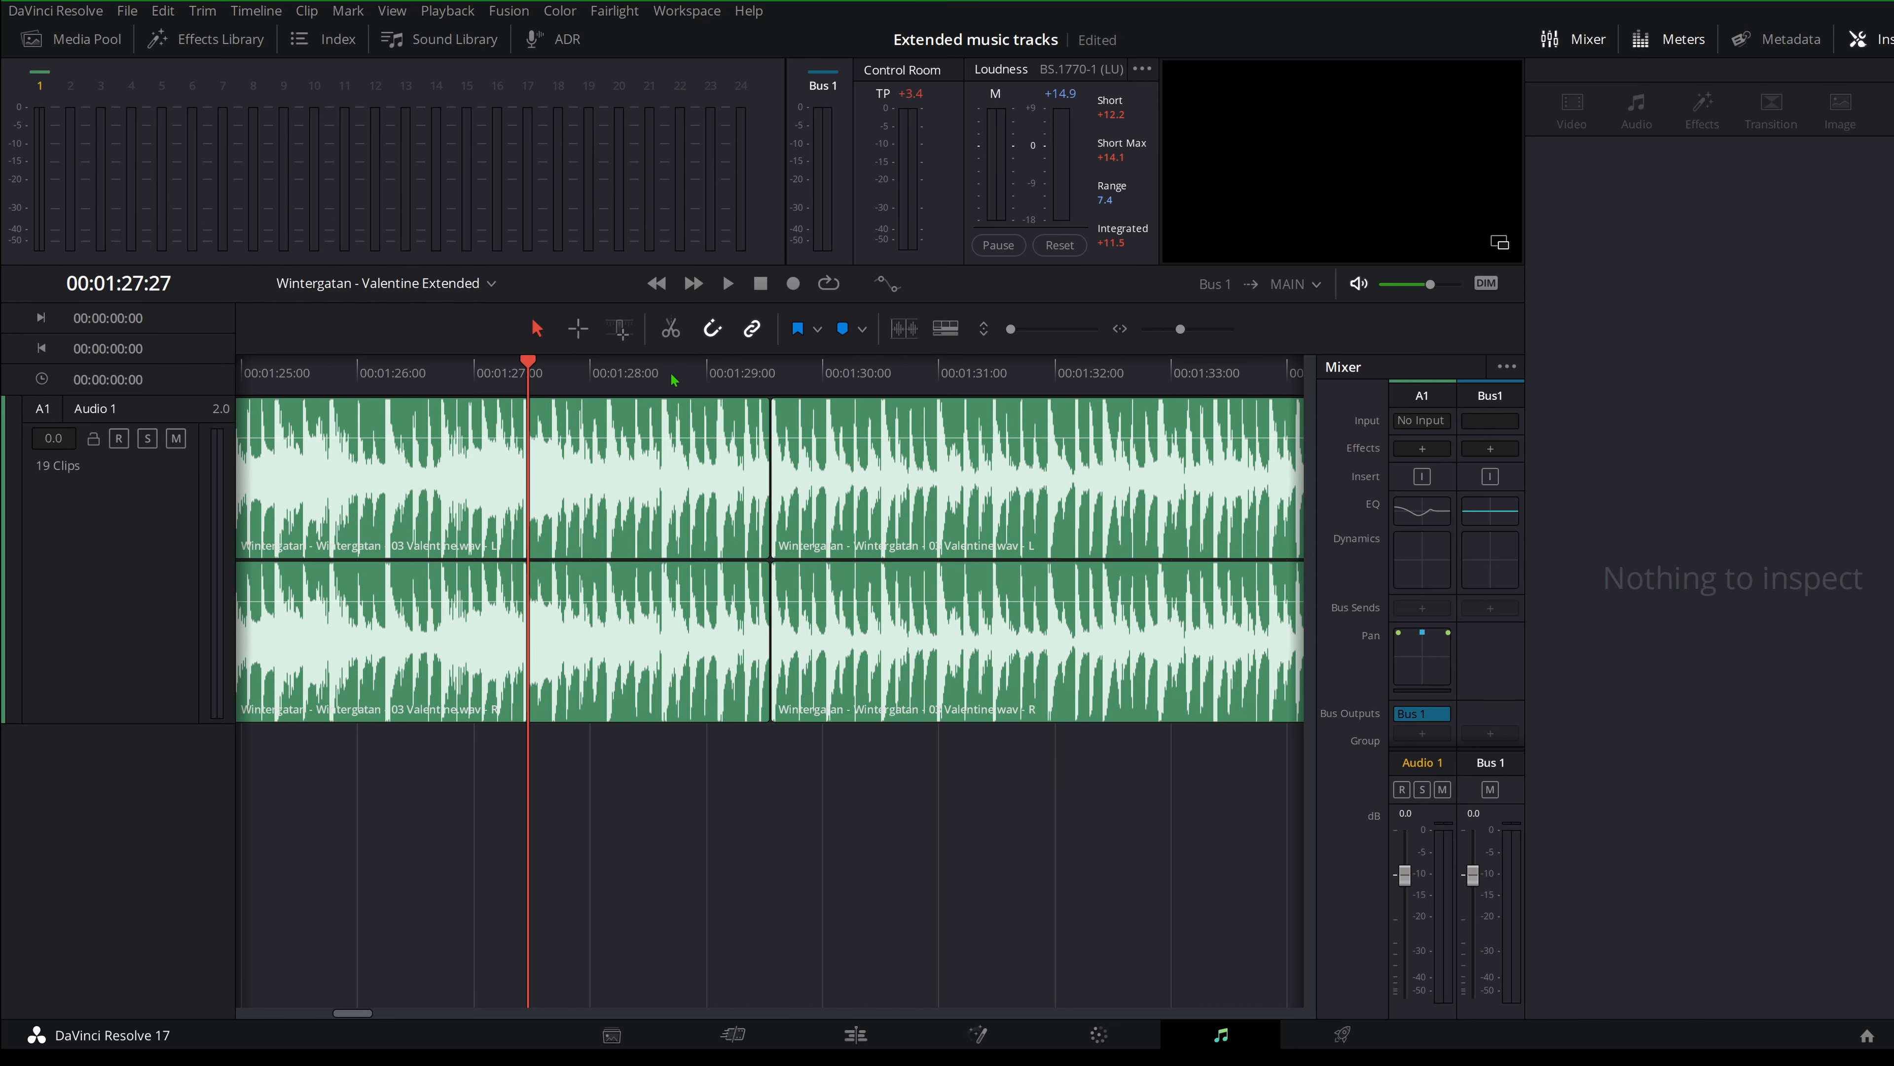
scroll(688, 460, "left", 5)
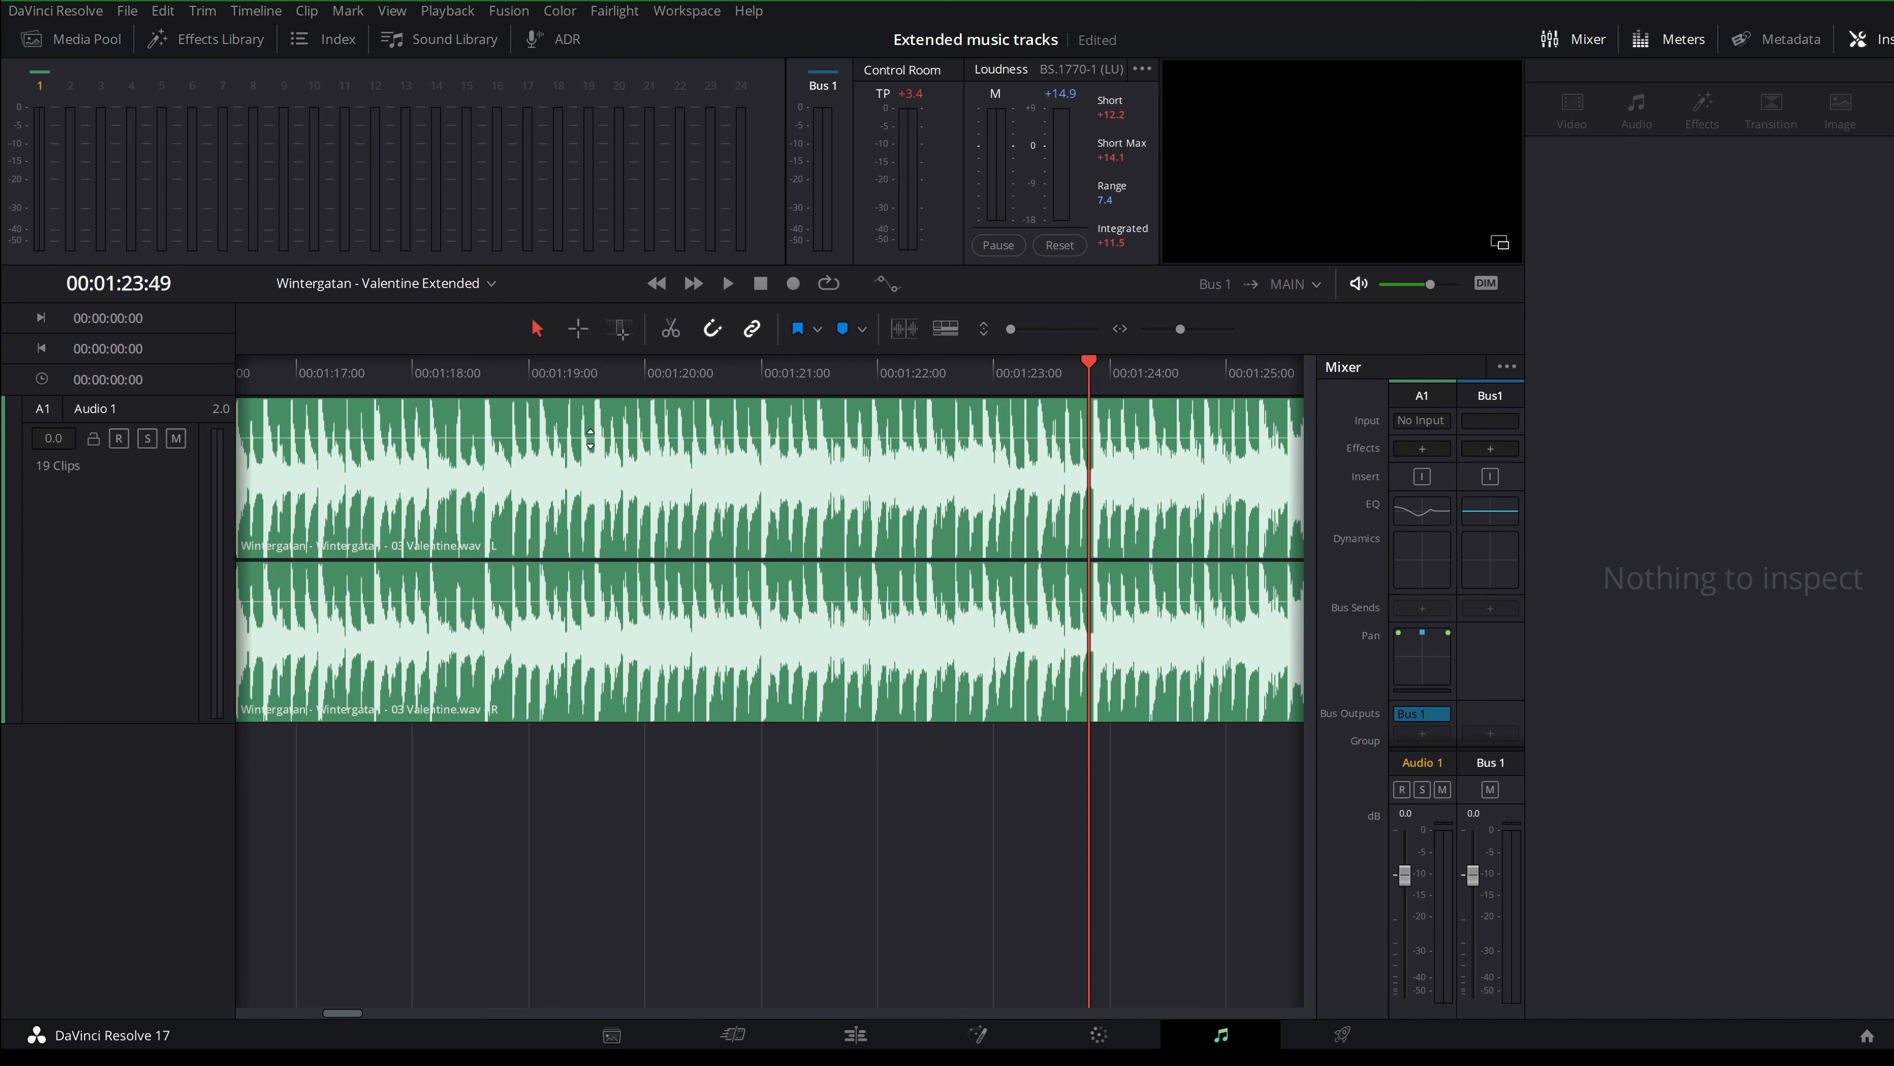
scroll(590, 439, "right", 5)
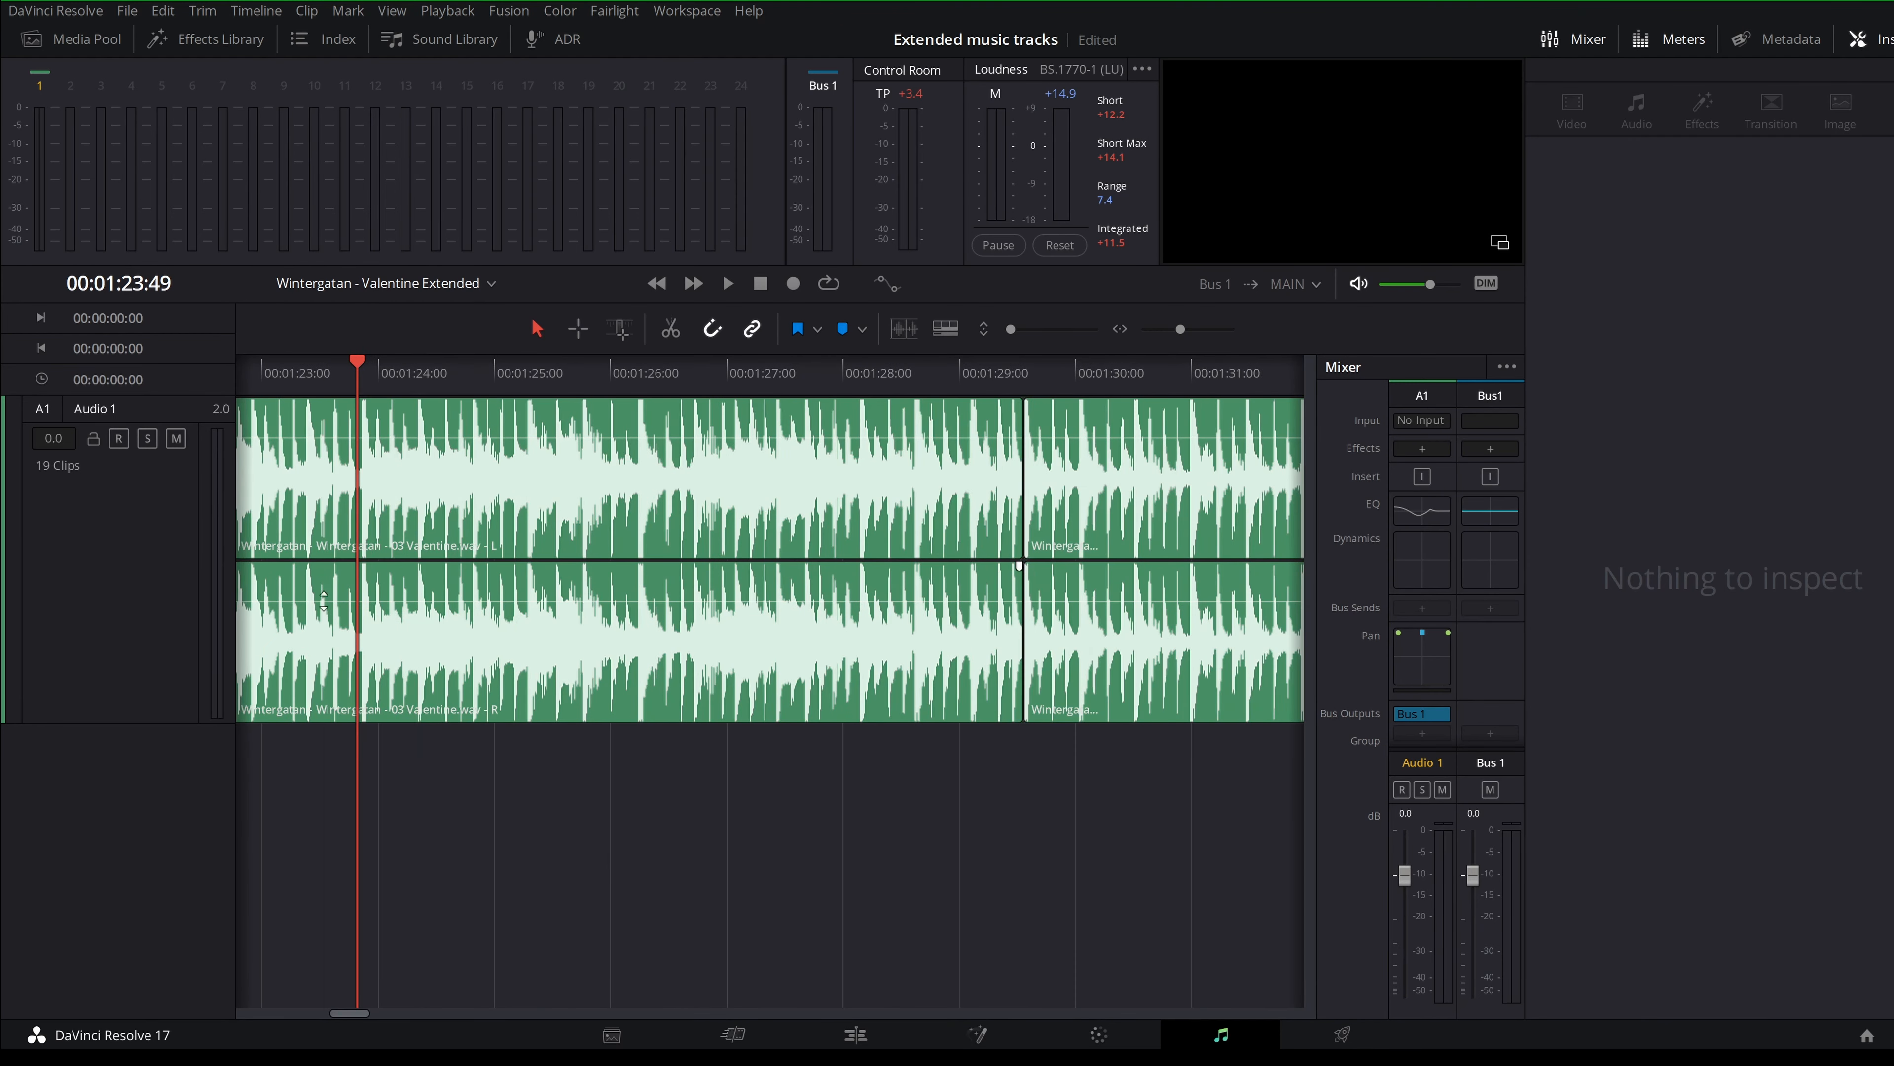
key("space")
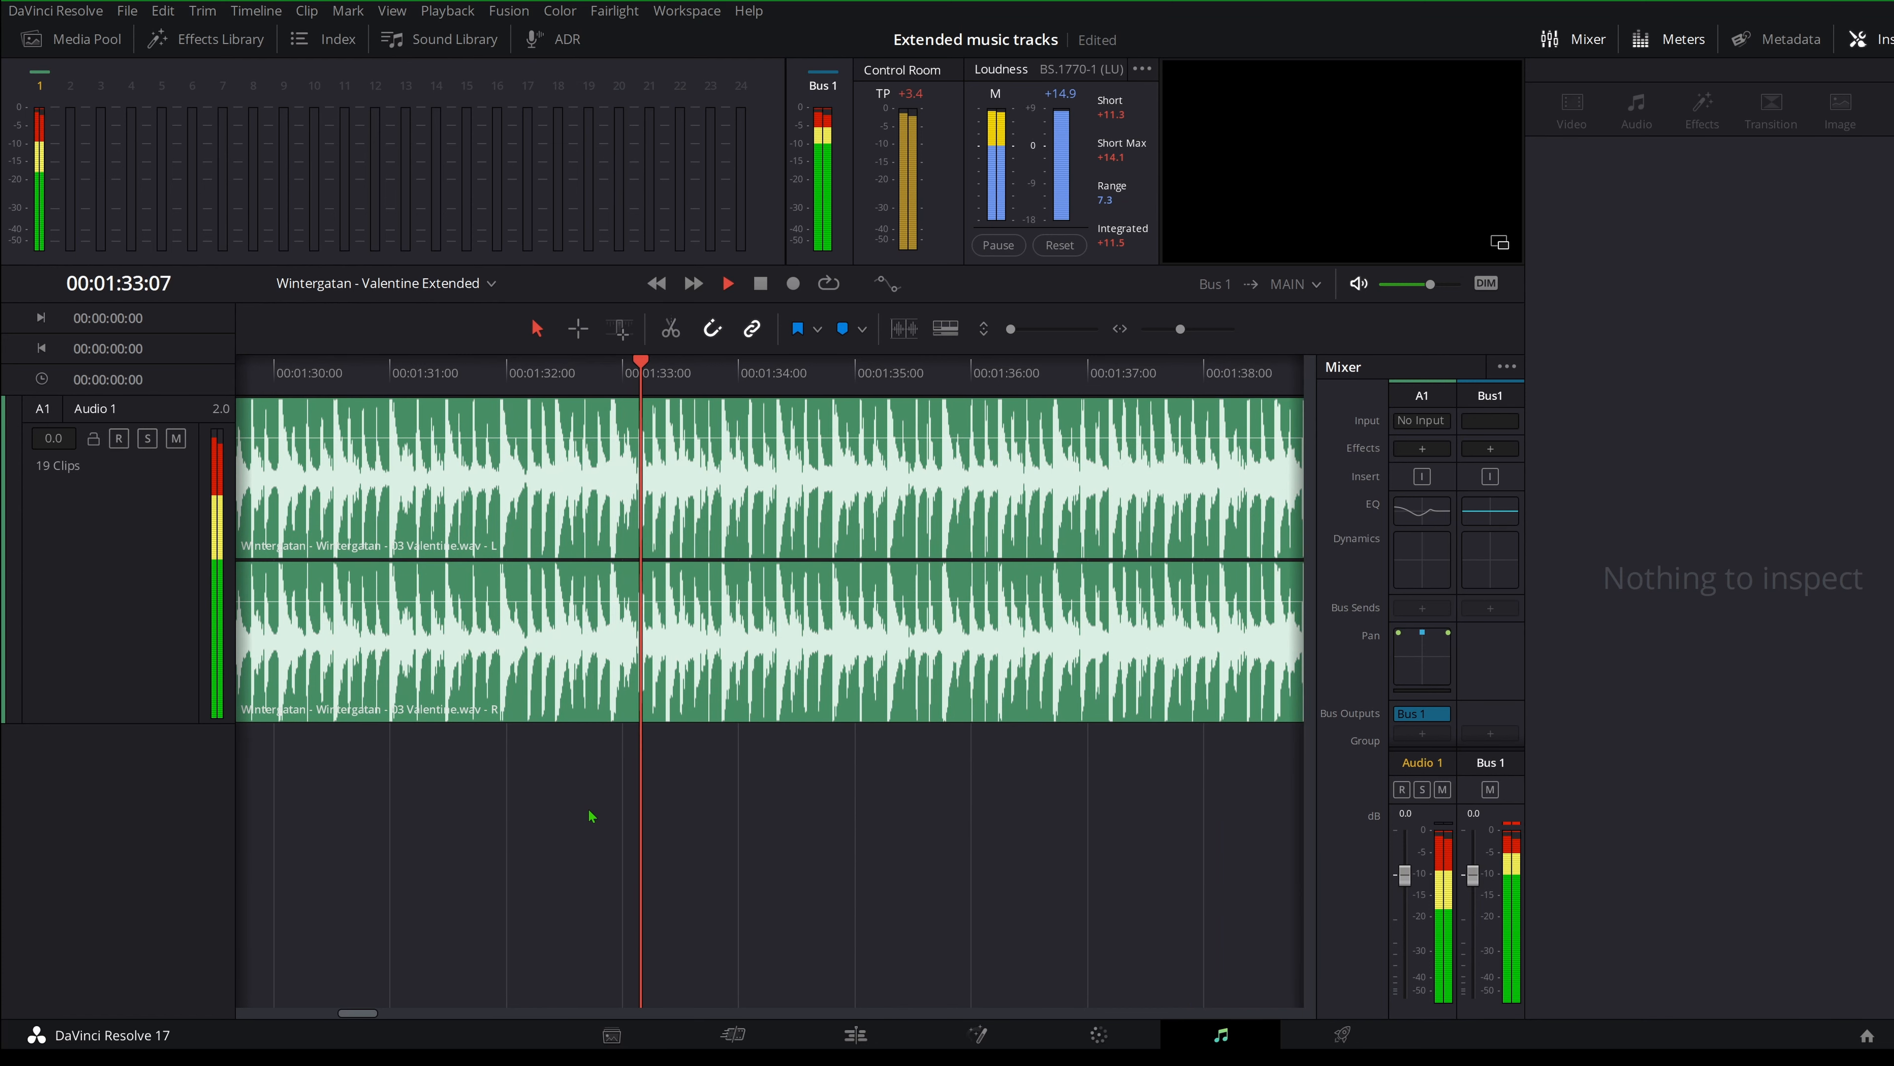
key("space")
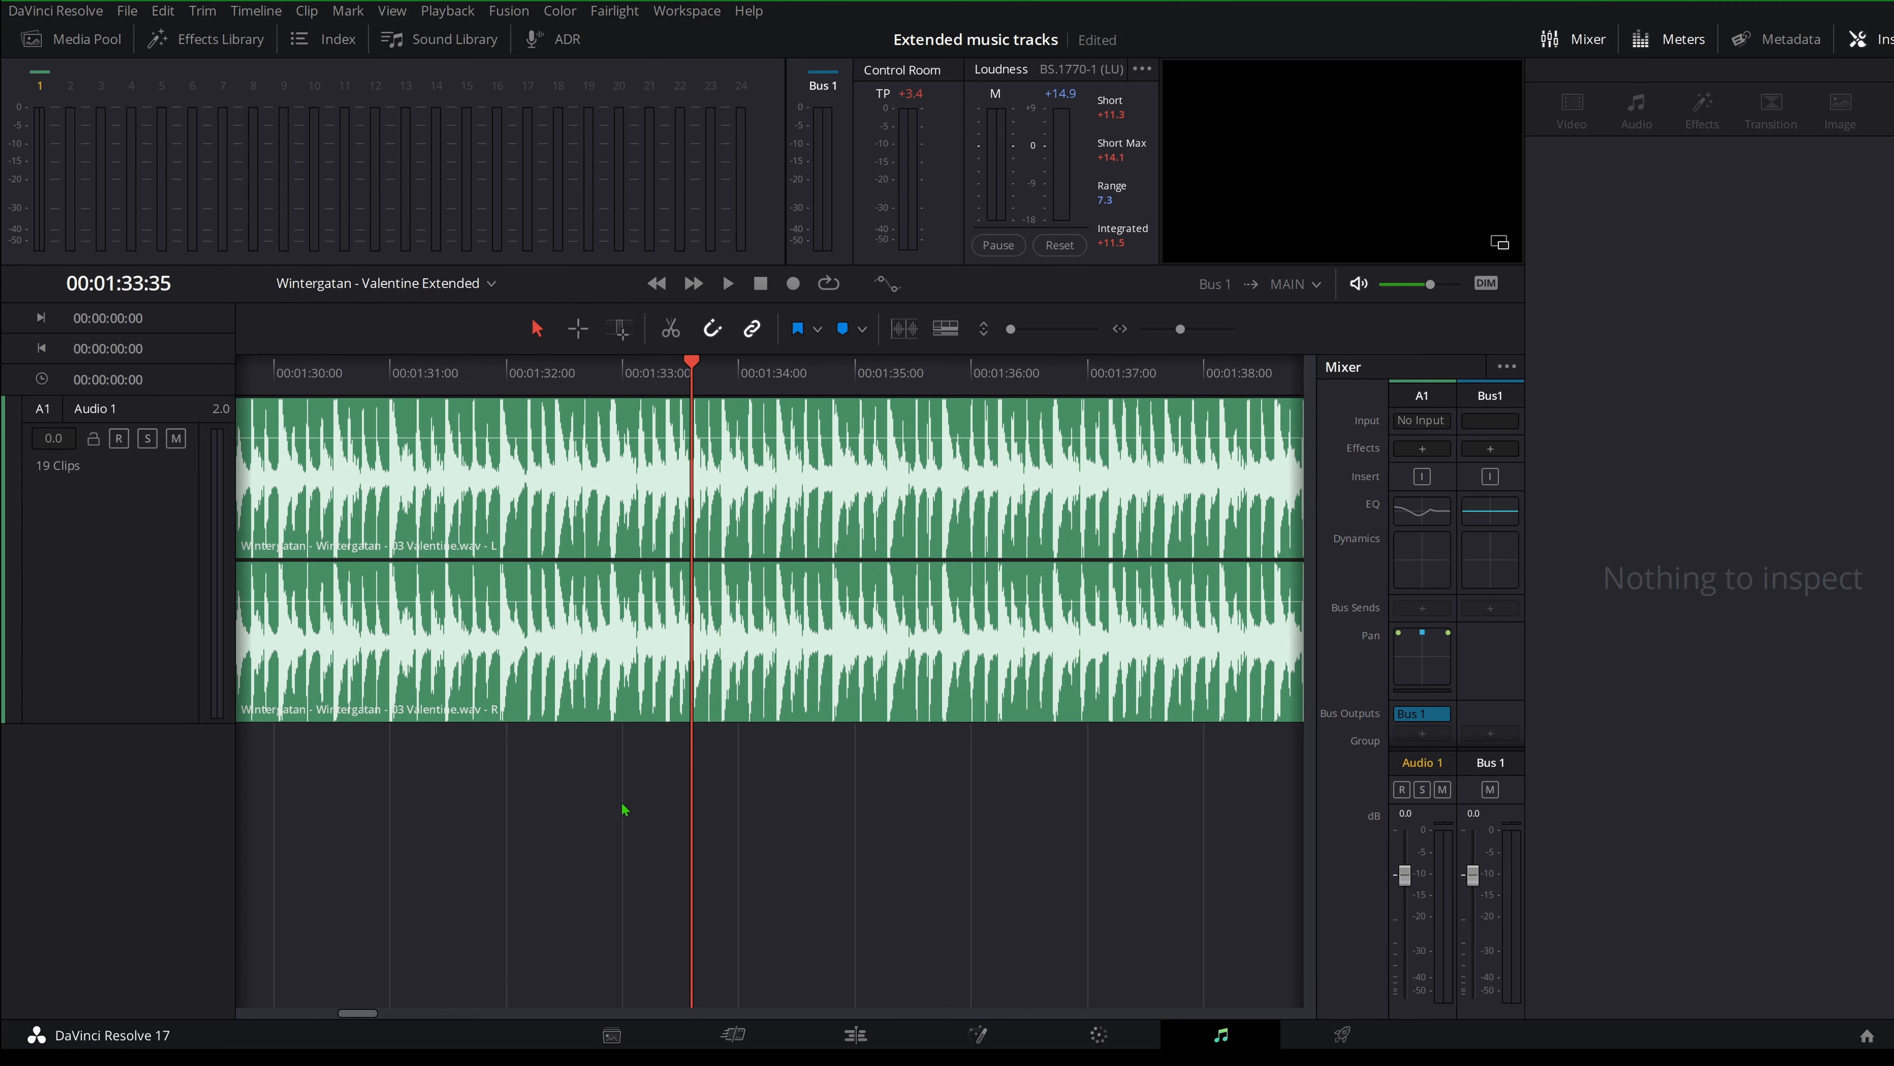
Undo the removal of the third clip's last bar.
scroll(615, 798, "left", 5)
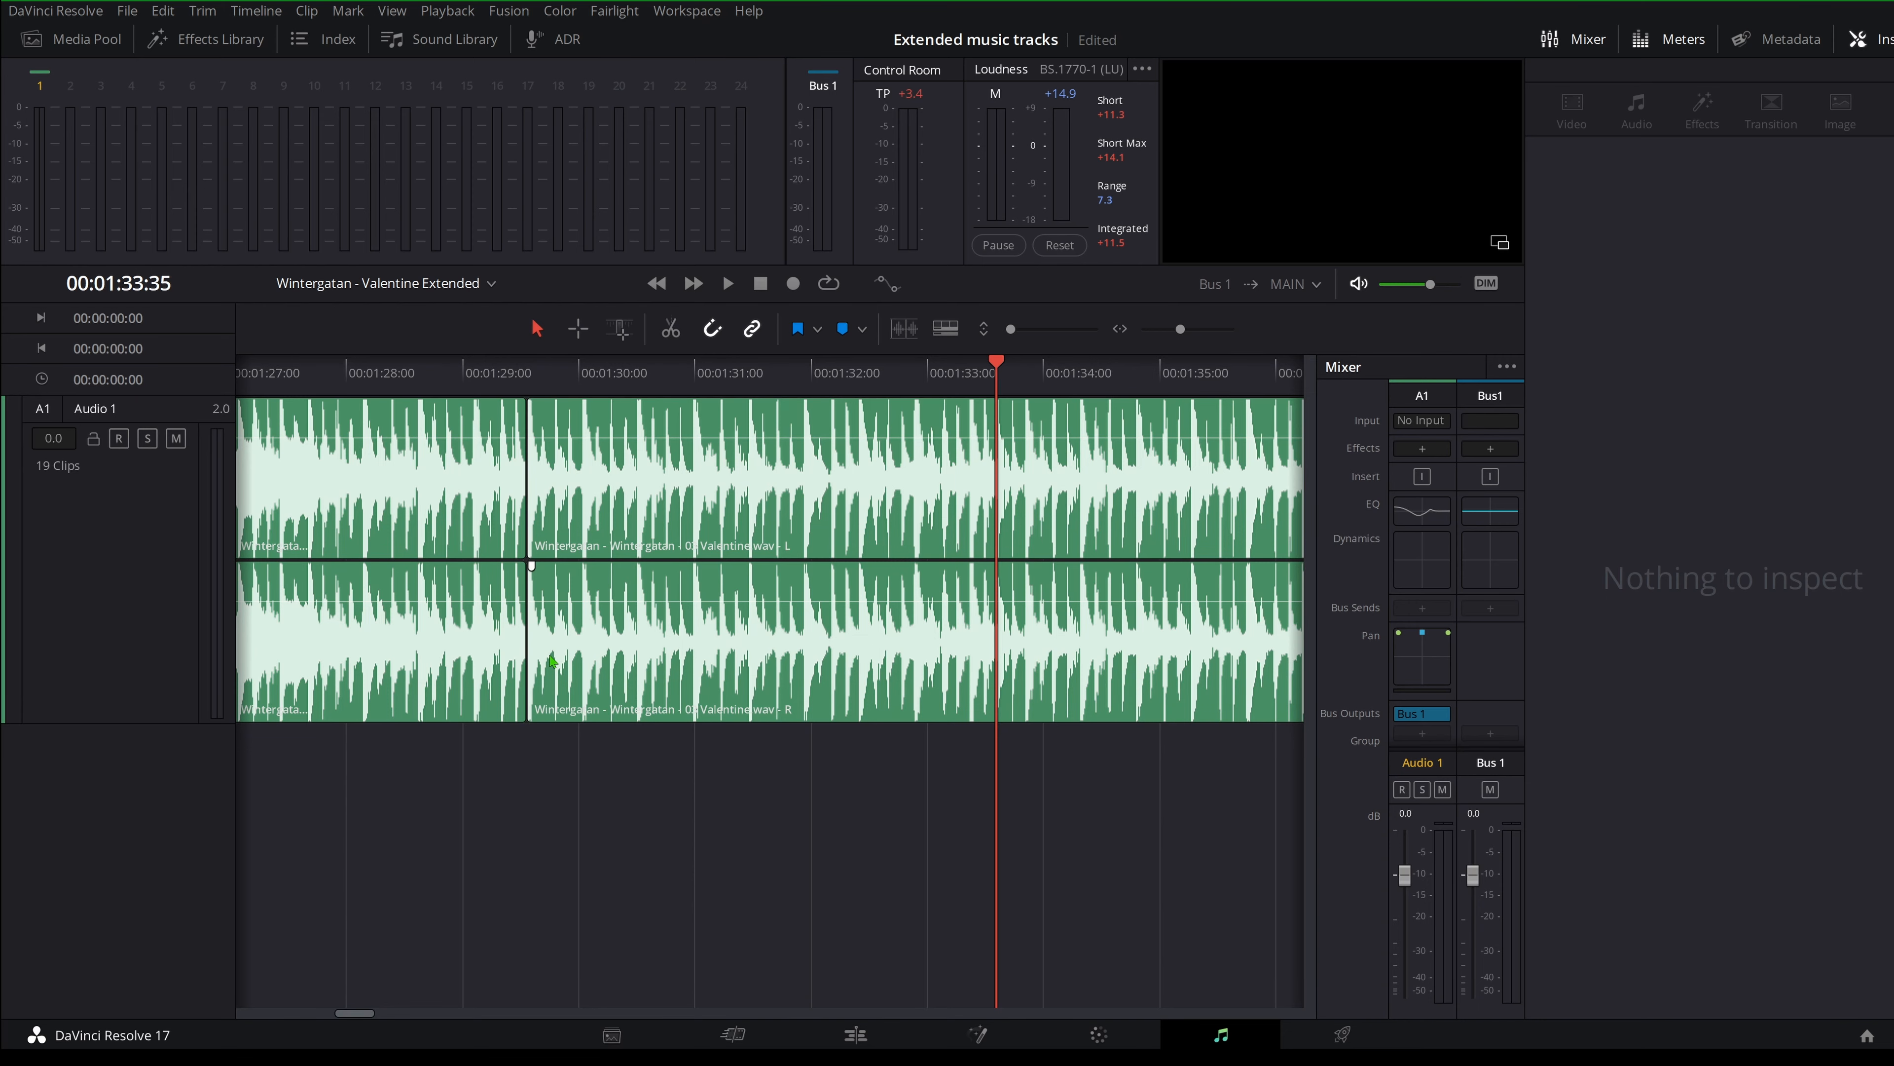
key("ctrl+z")
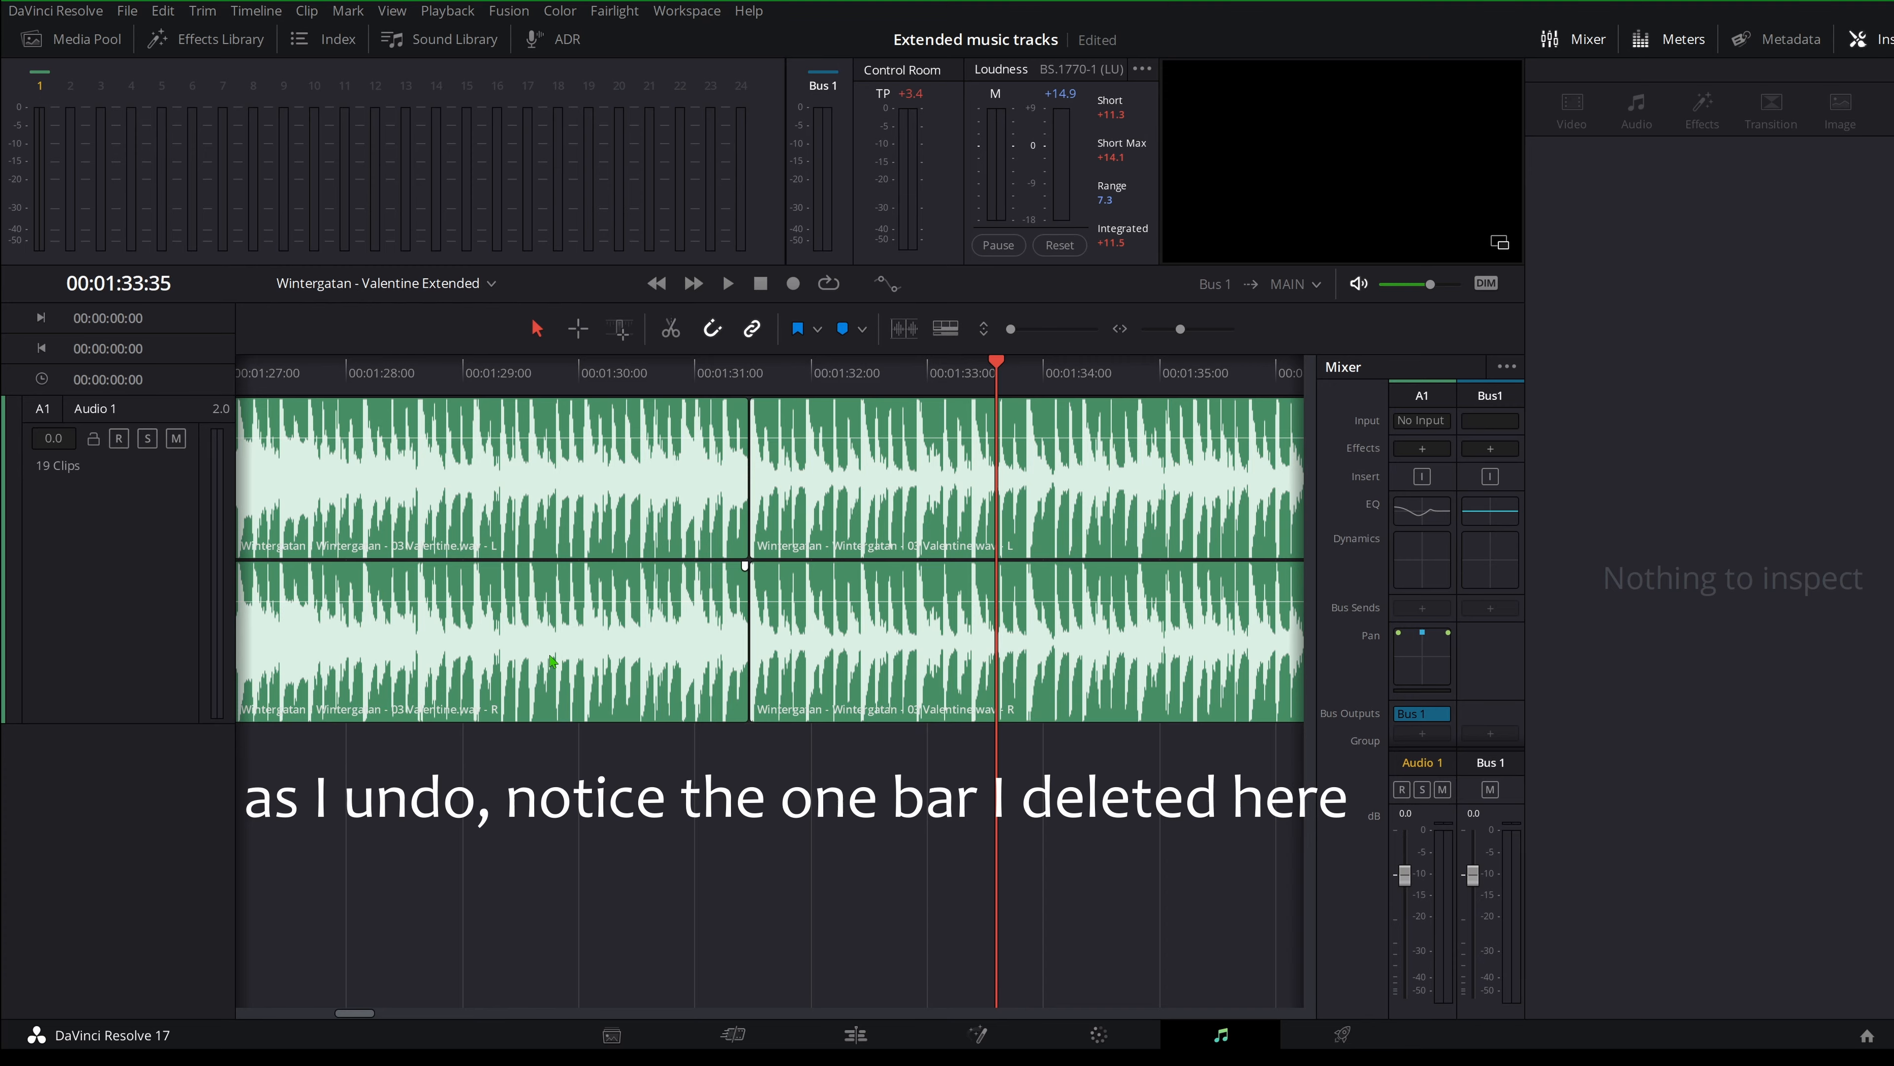
Select all clips after the third clip and move them later to open a gap.
scroll(884, 745, "down", 9)
left_click_drag(1208, 842, 352, 518)
scroll(414, 551, "up", 1)
left_click_drag(418, 550, 461, 551)
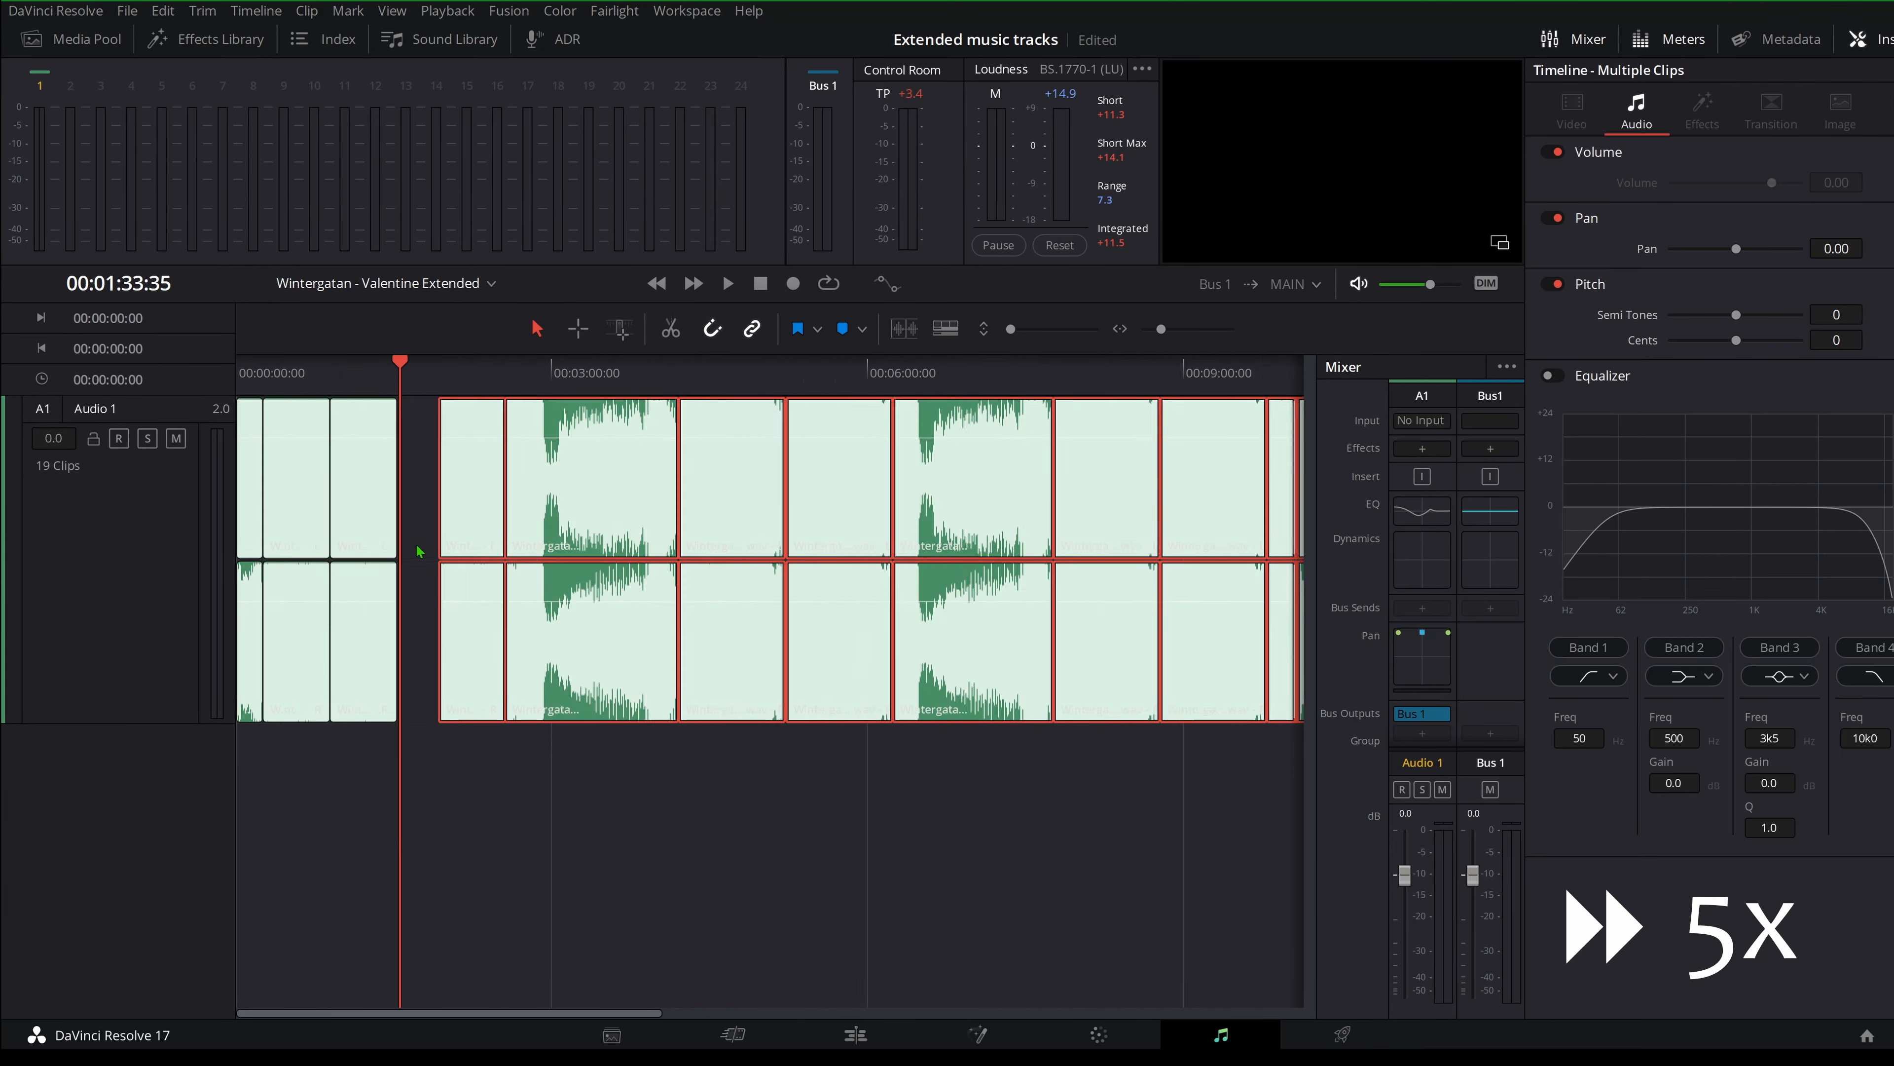
Extend the third clip's end into the gap and play the added part to find its next downbeat.
scroll(420, 551, "up", 9)
left_click(339, 382)
key("space")
key("space")
left_click_drag(583, 524, 796, 524)
left_click(588, 372)
key("space")
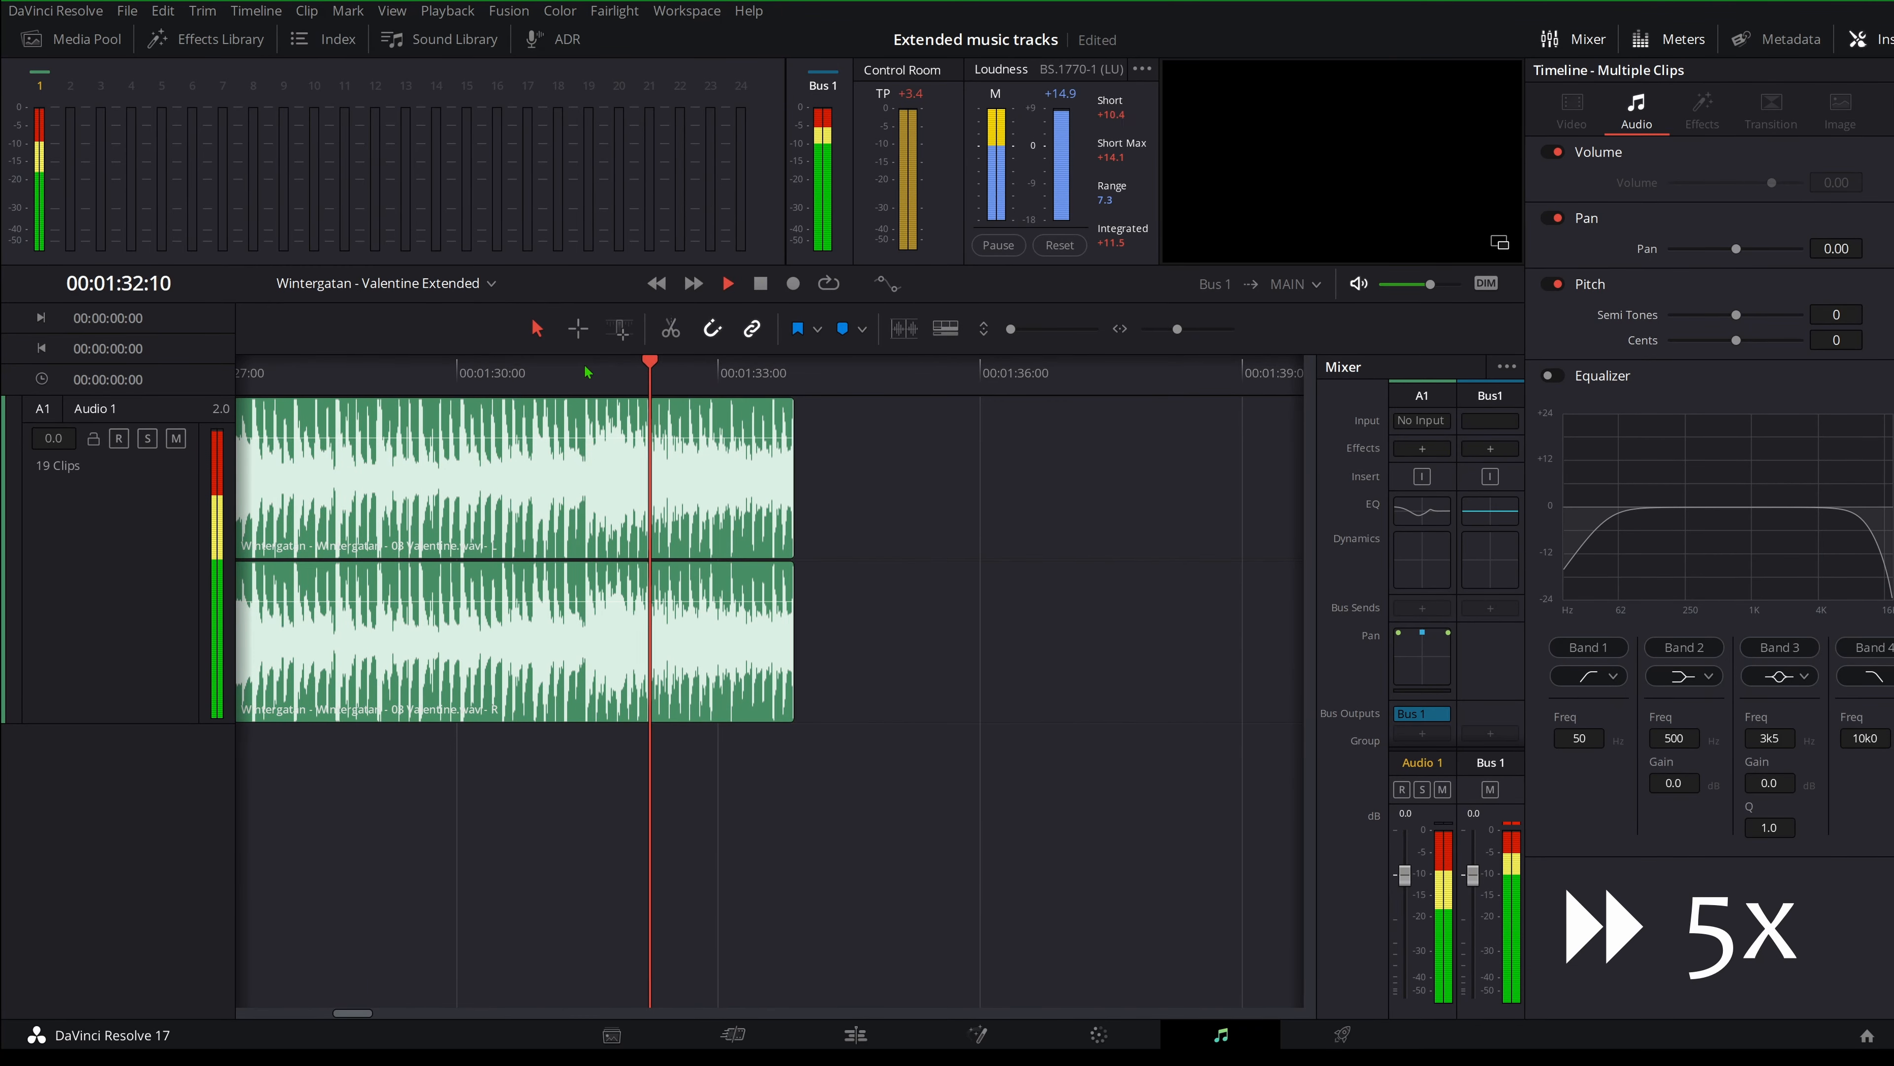
Trim the extended end of the third clip back to just before the downbeat and play it.
key("space")
scroll(775, 477, "up", 5)
left_click_drag(891, 477, 769, 478)
scroll(769, 478, "down", 5)
left_click(451, 376)
key("space")
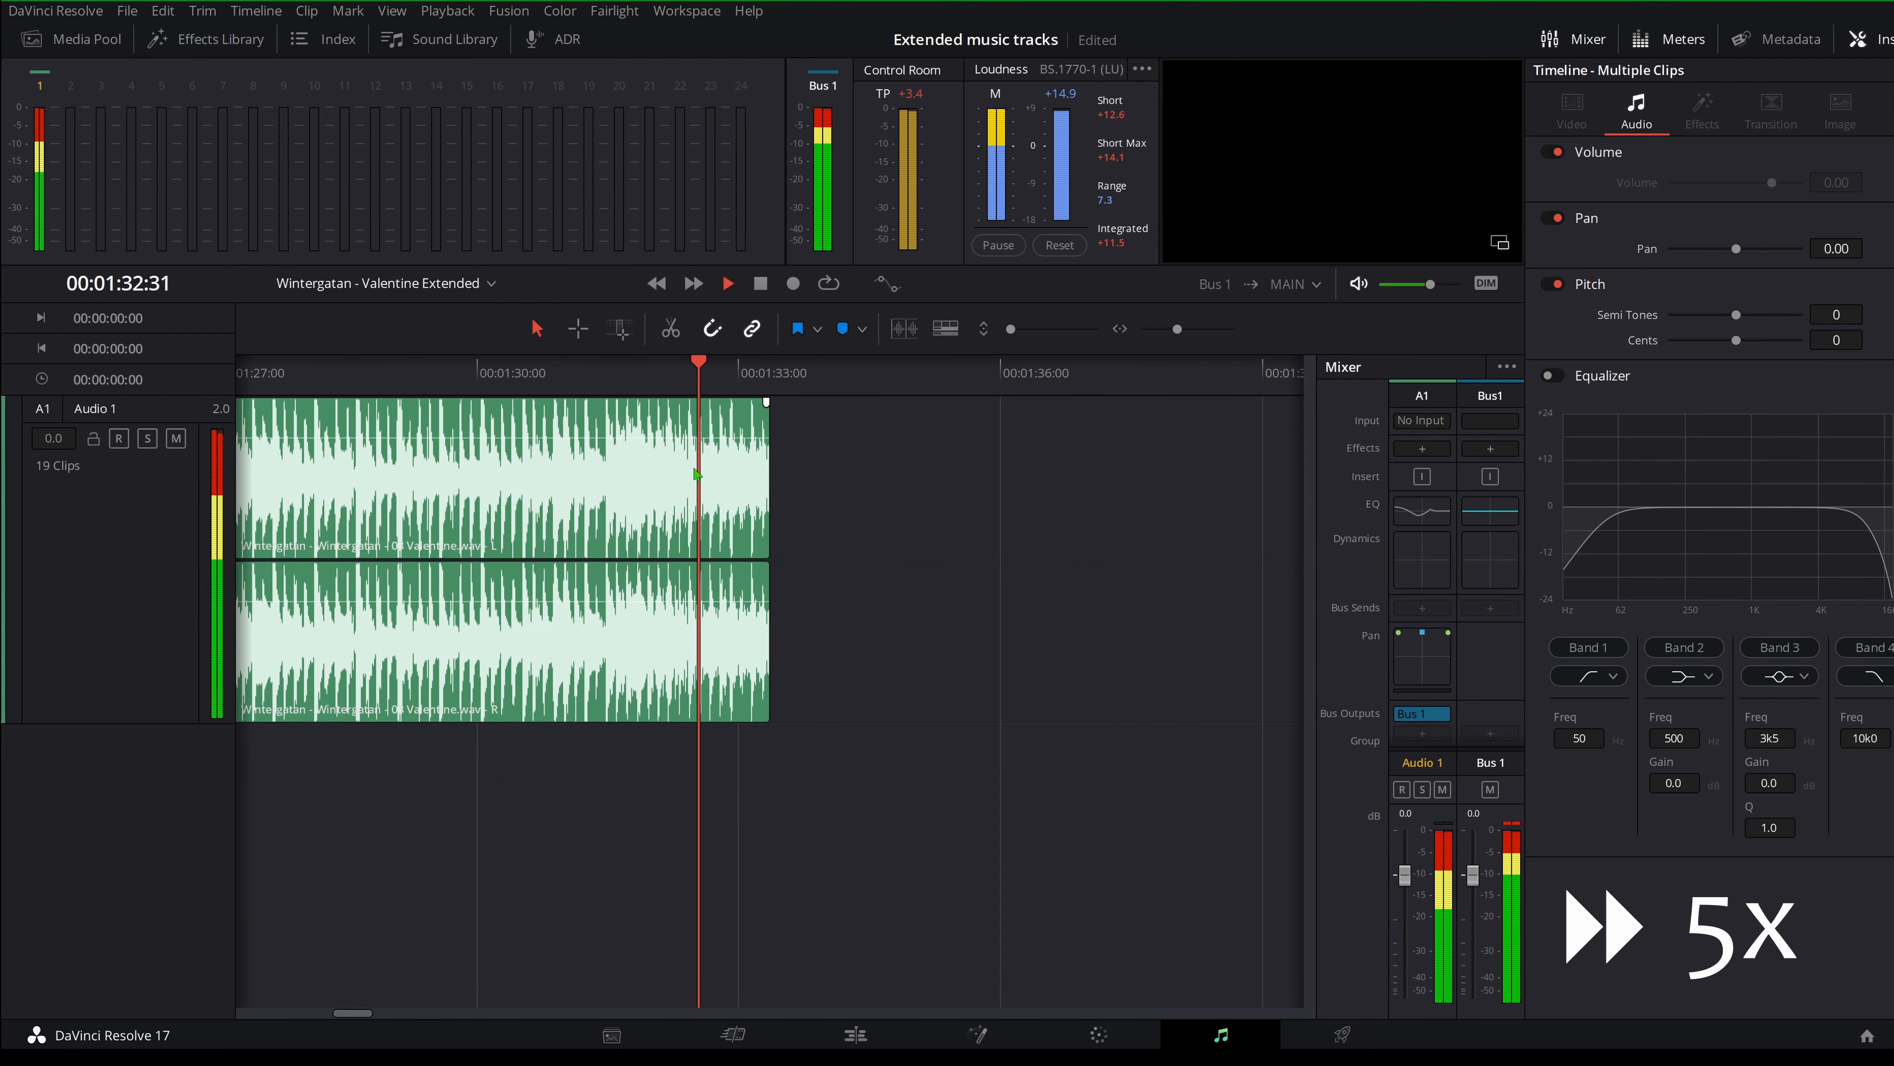
key("space")
Move the following clips back against the third clip's extended end and play across the cut.
scroll(824, 560, "down", 5)
left_click_drag(999, 515, 815, 509)
scroll(813, 509, "up", 8)
left_click(283, 376)
key("space")
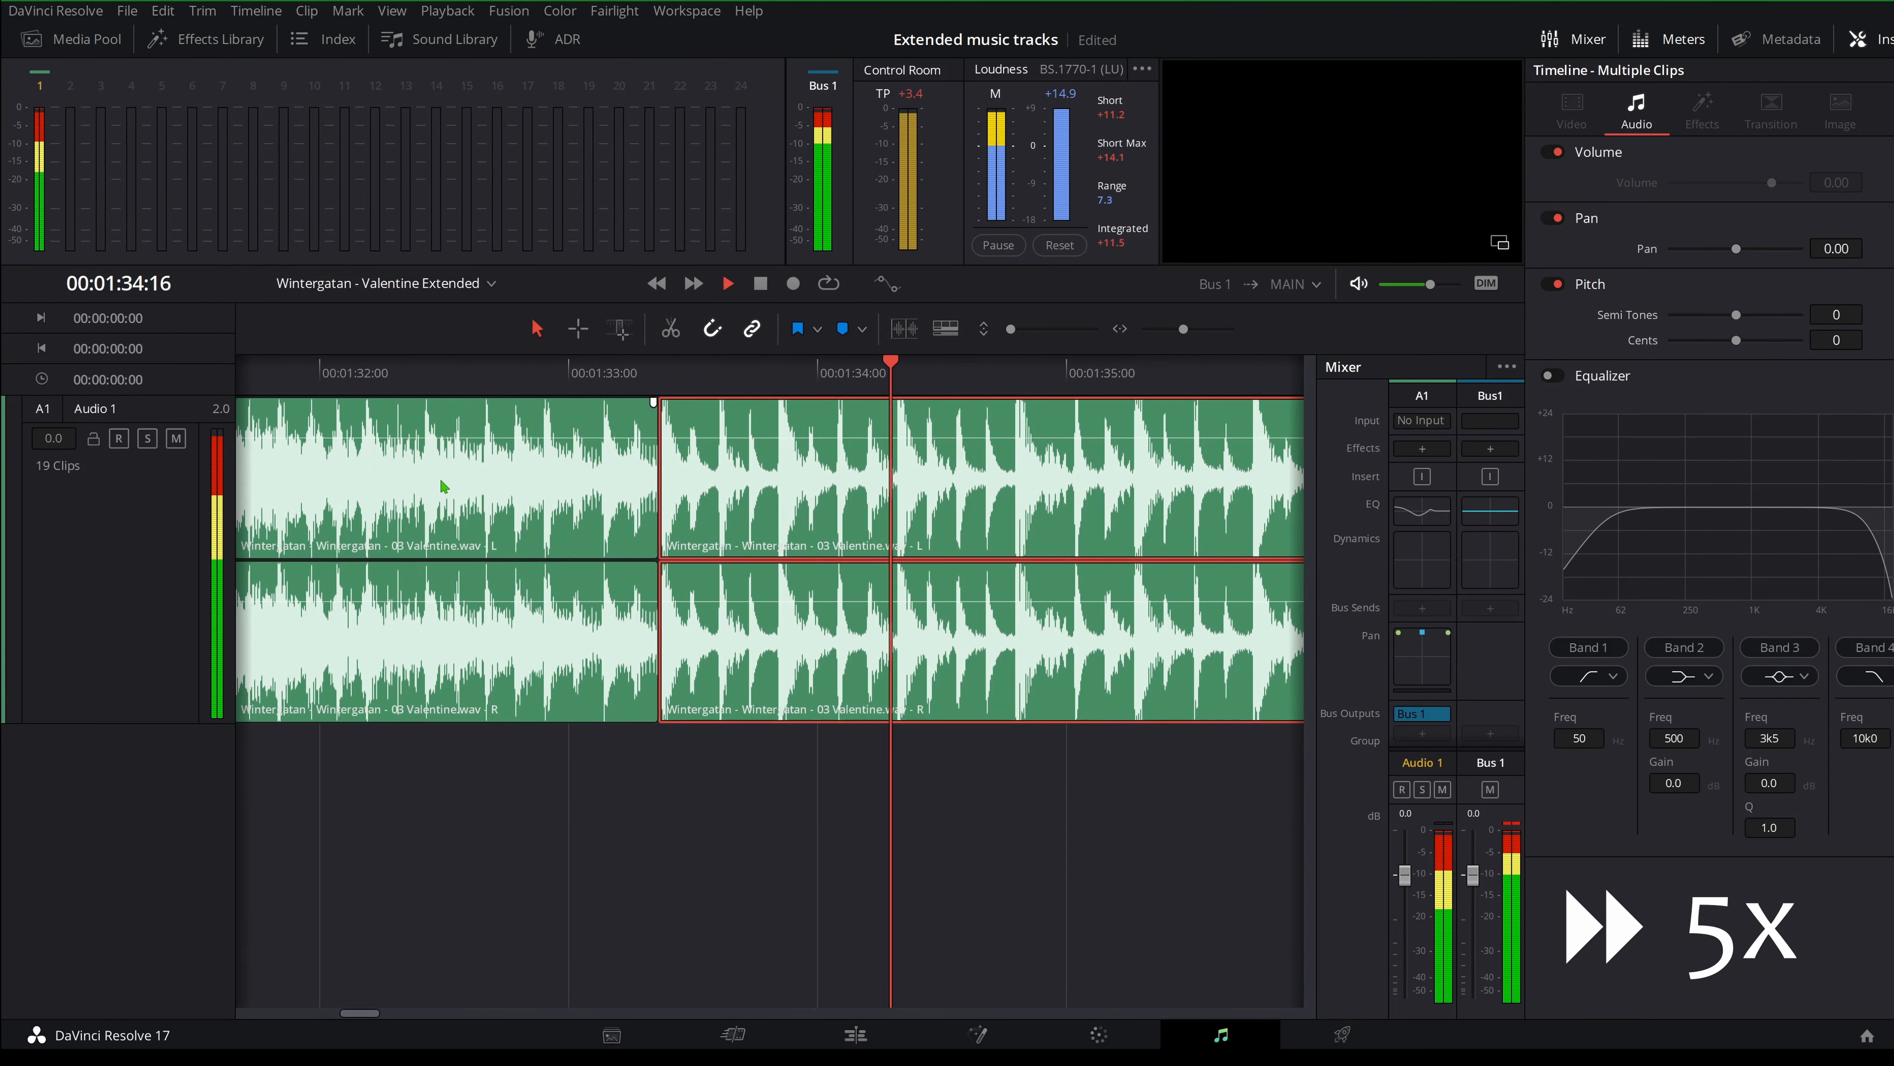
scroll(444, 487, "down", 8)
Play from 00:01:27:18 across the extended transition to hear the extra bar before the fourth clip.
left_click(567, 373)
key("space")
left_click(302, 373)
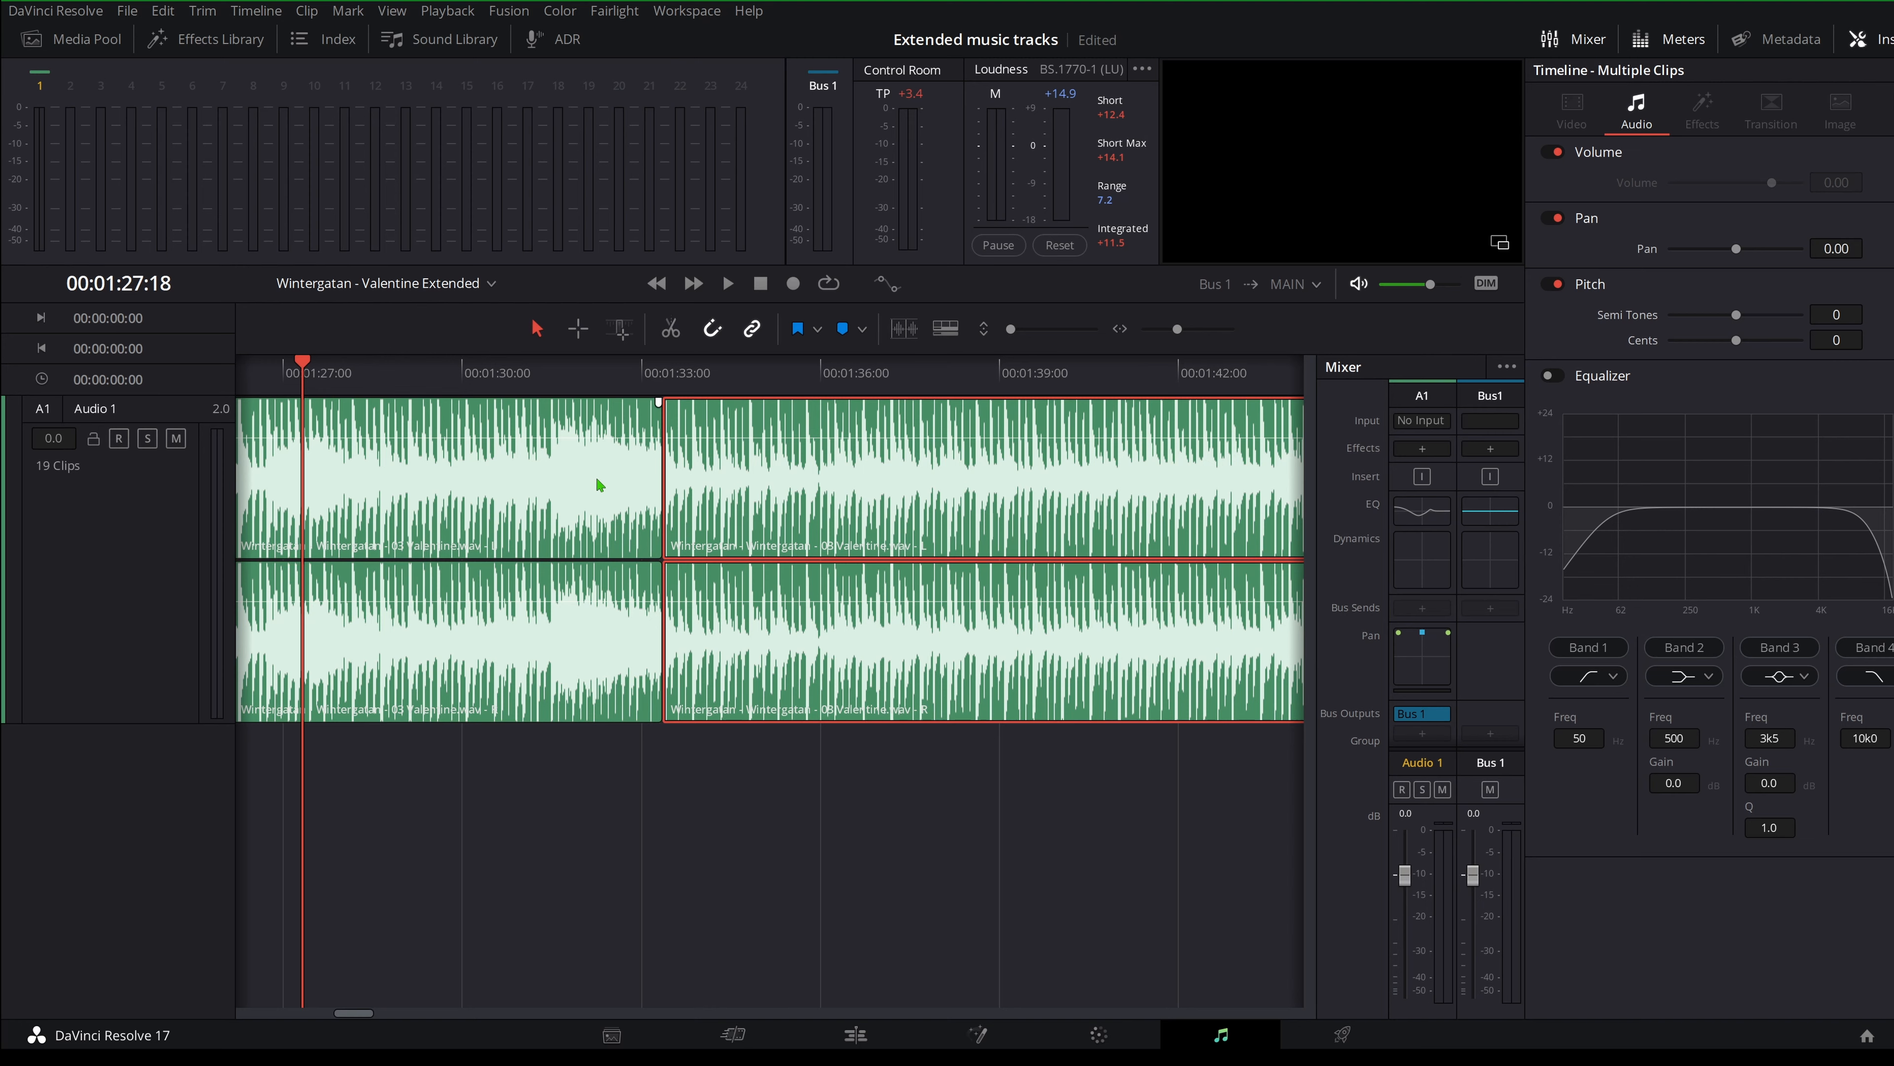
key("space")
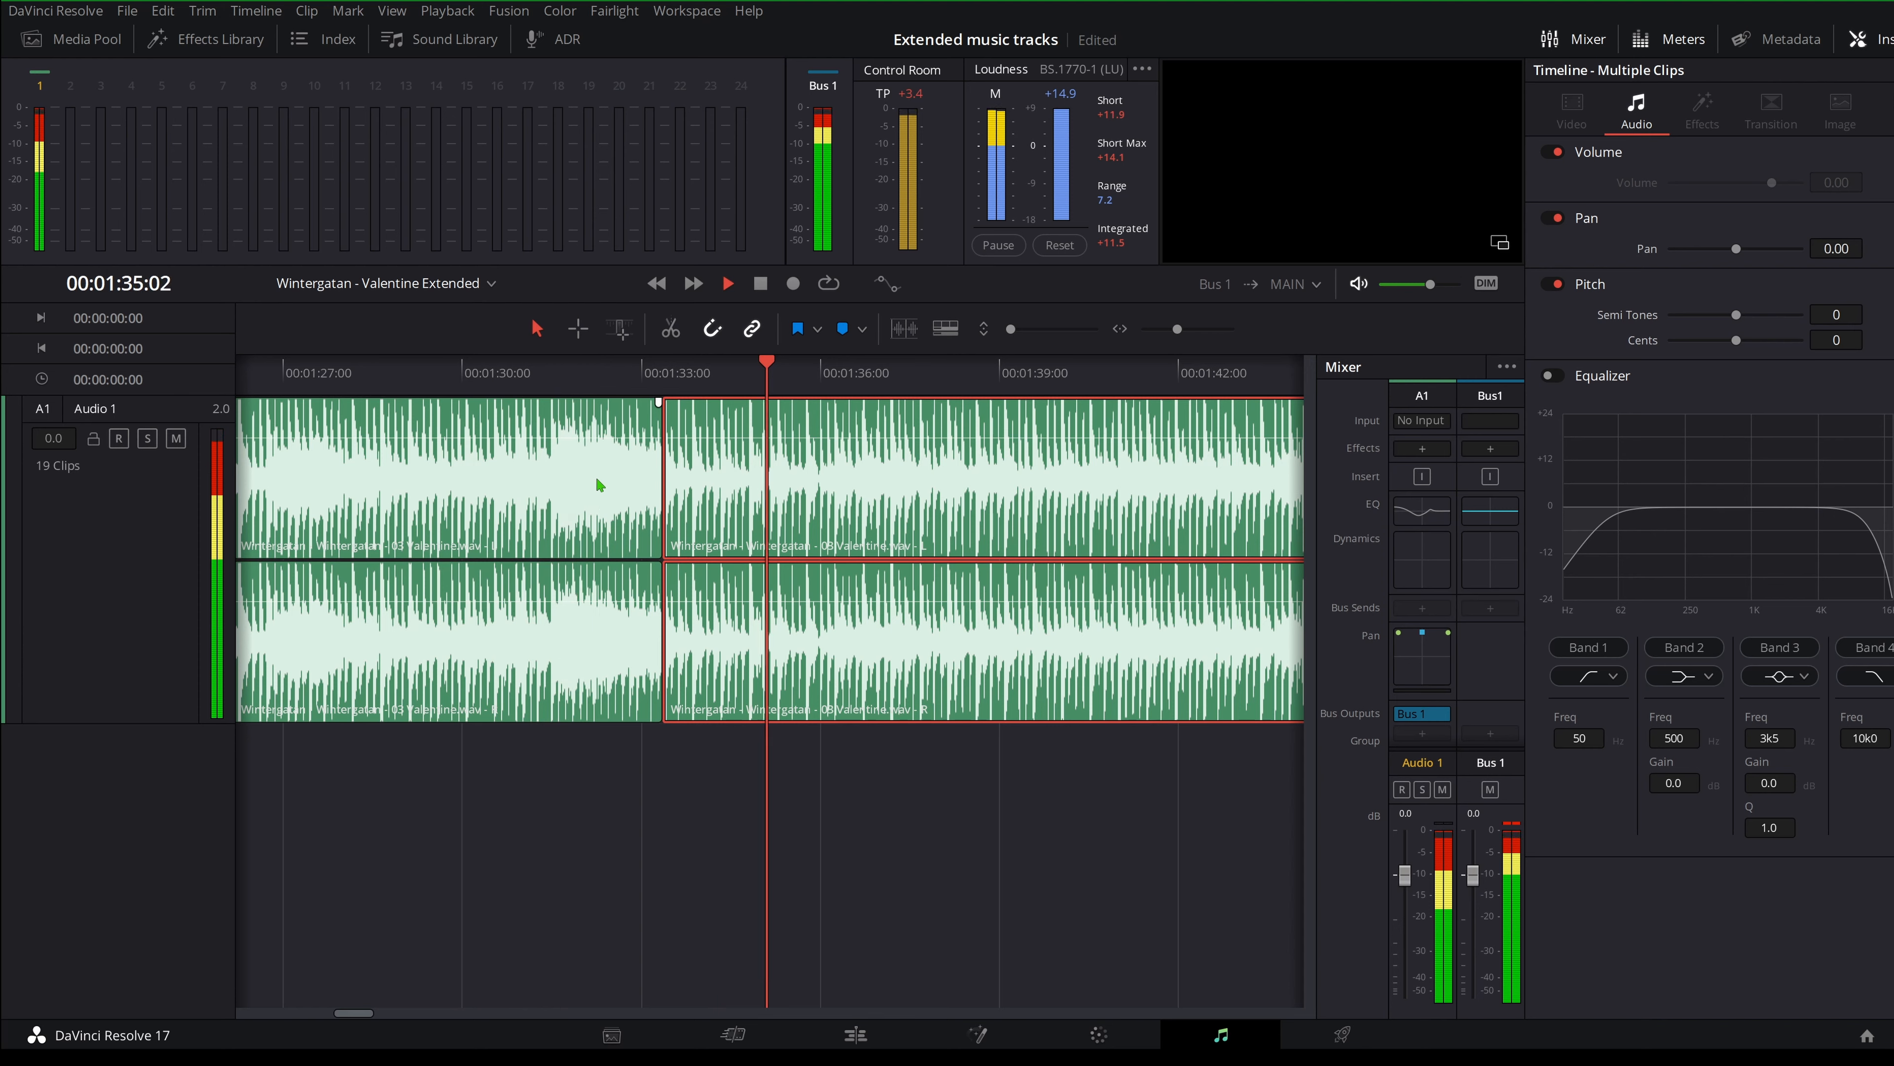
key("space")
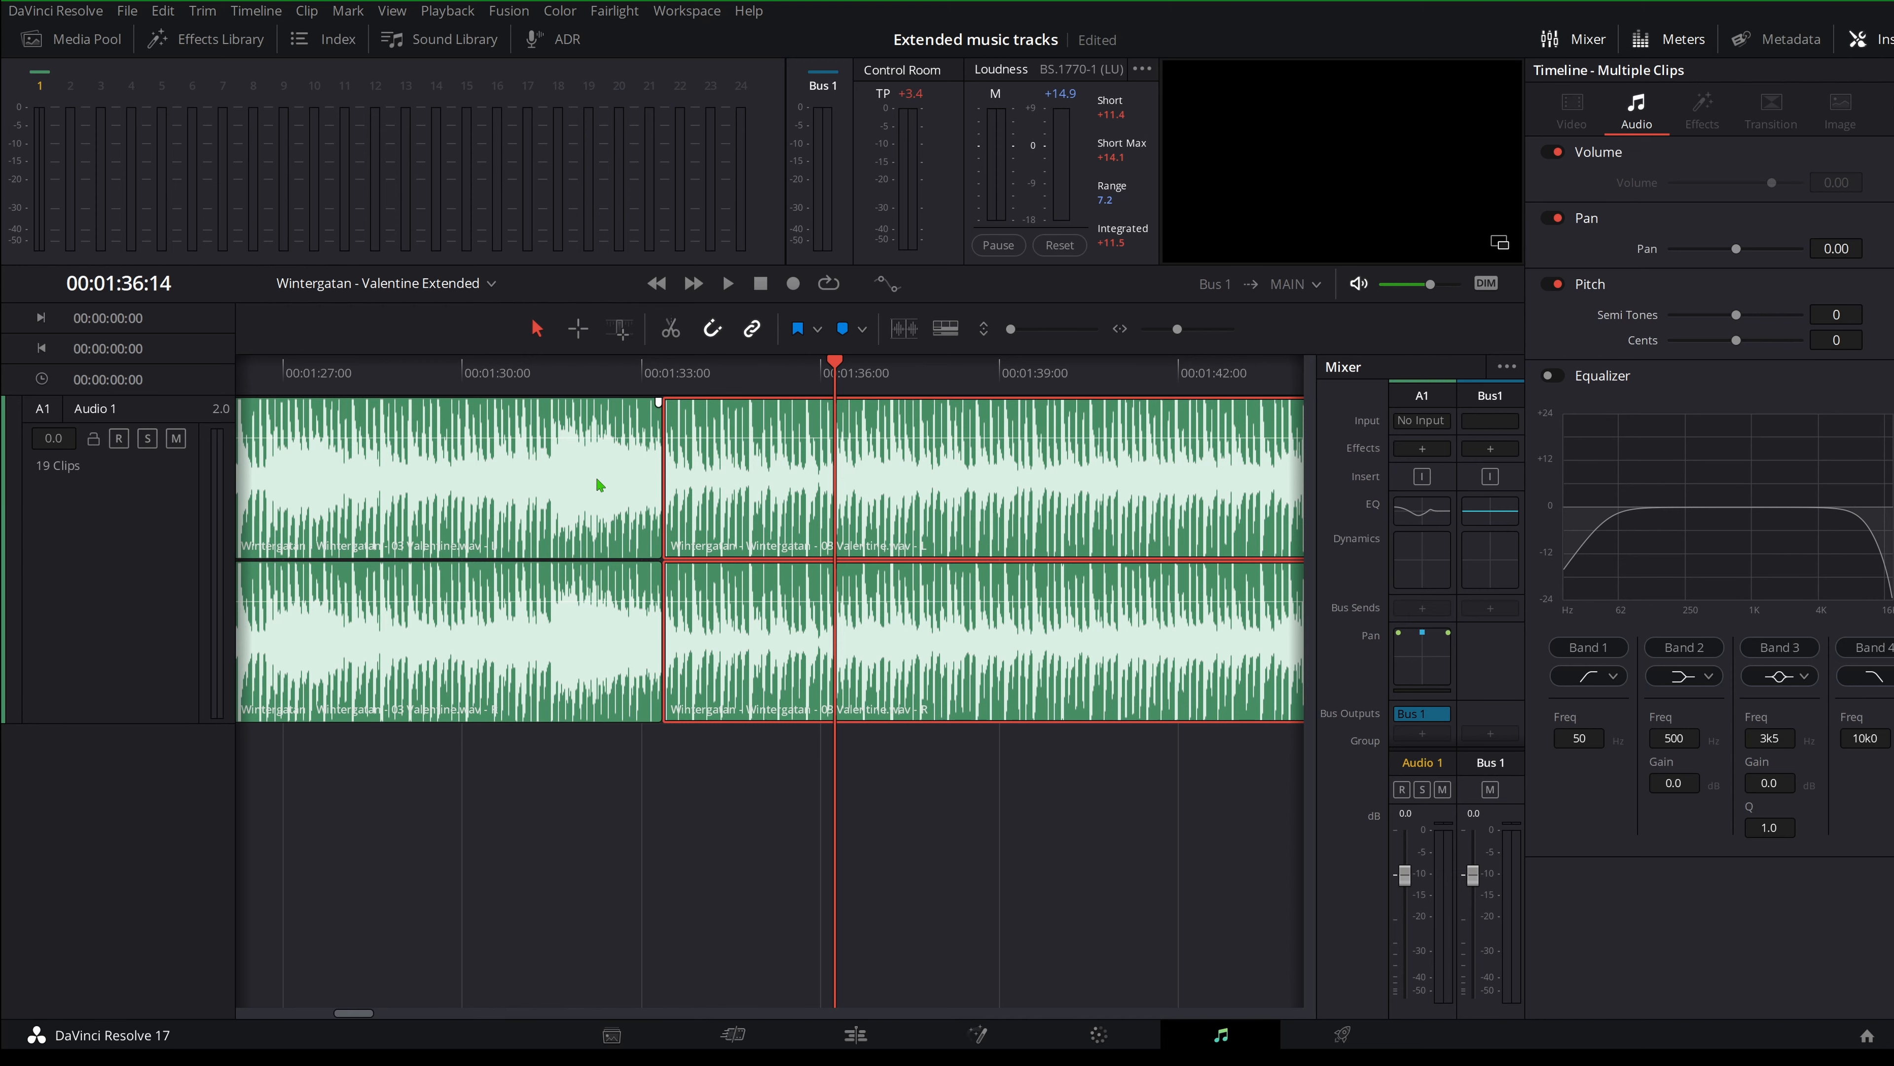
Undo the third clip's extension and the shifting of the following clips.
key("ctrl+z")
key("ctrl+z")
key("ctrl+z")
key("ctrl+z")
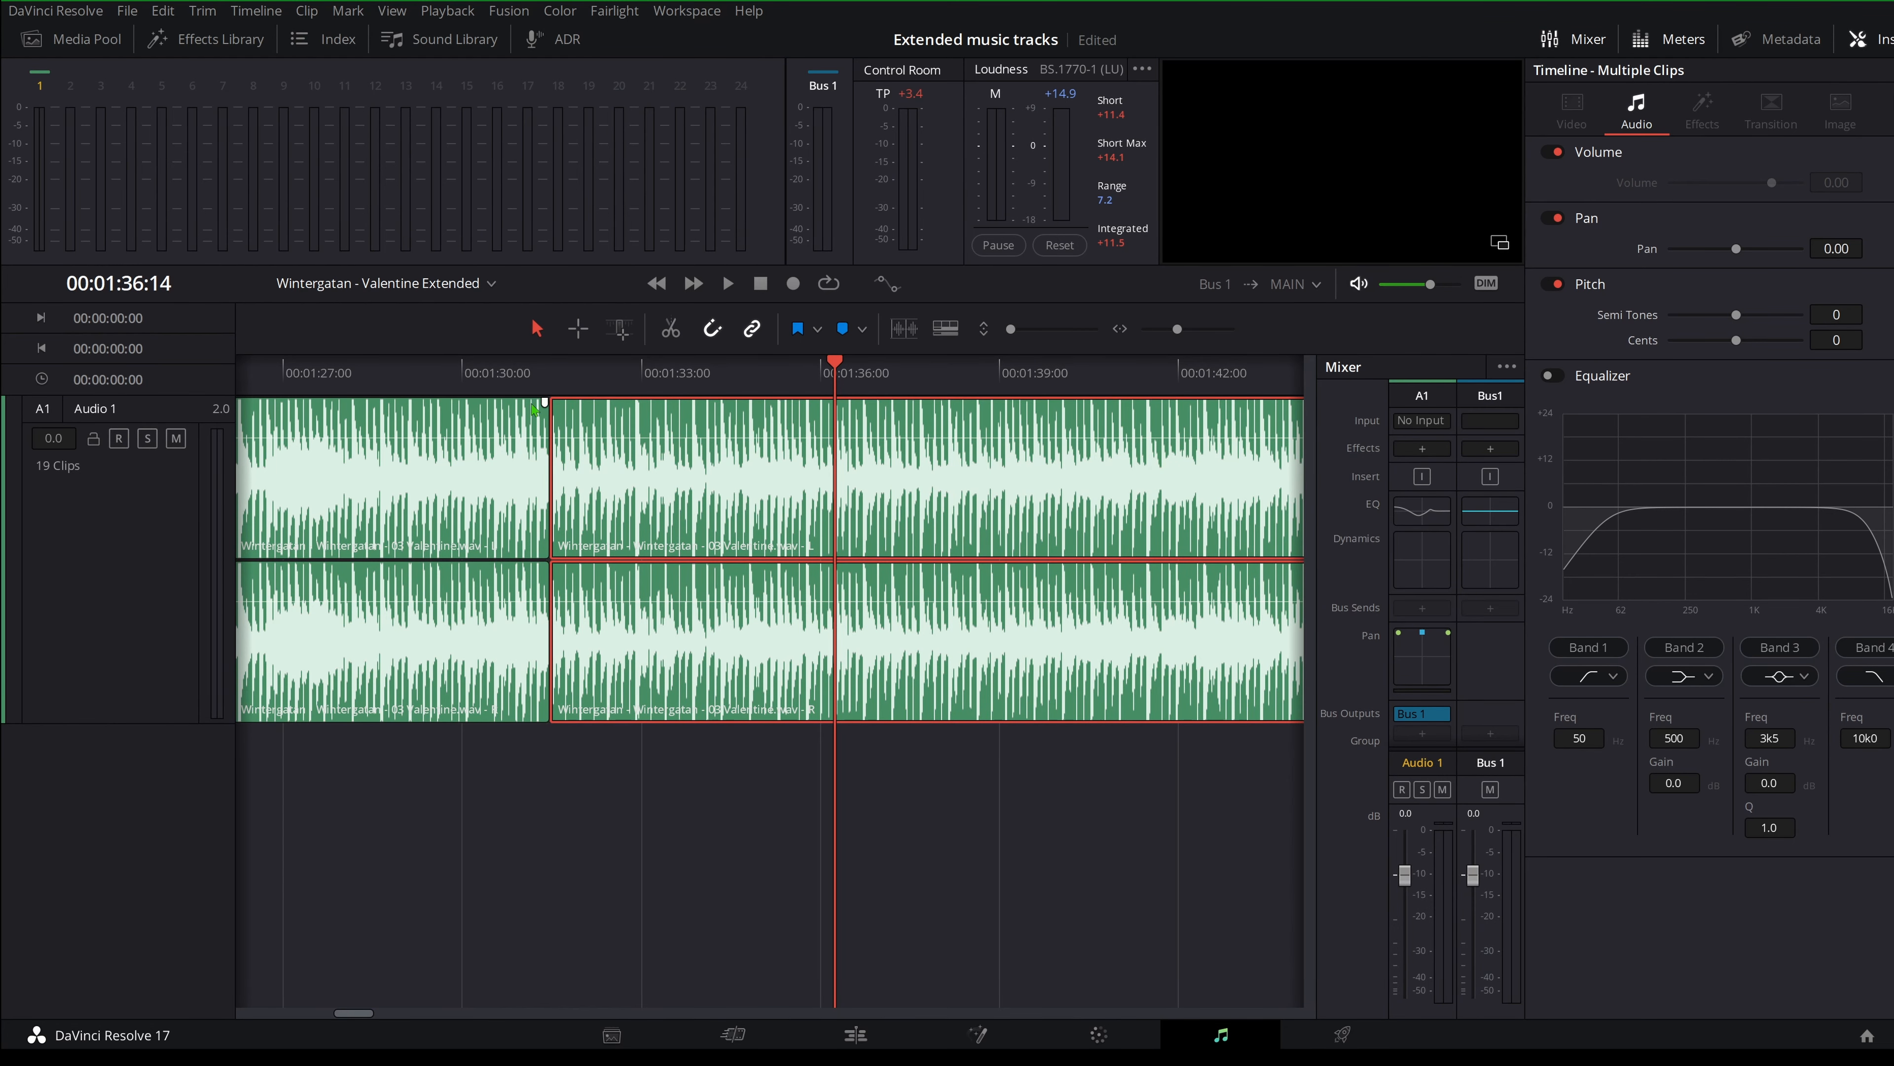
left_click(549, 403)
left_click(500, 416)
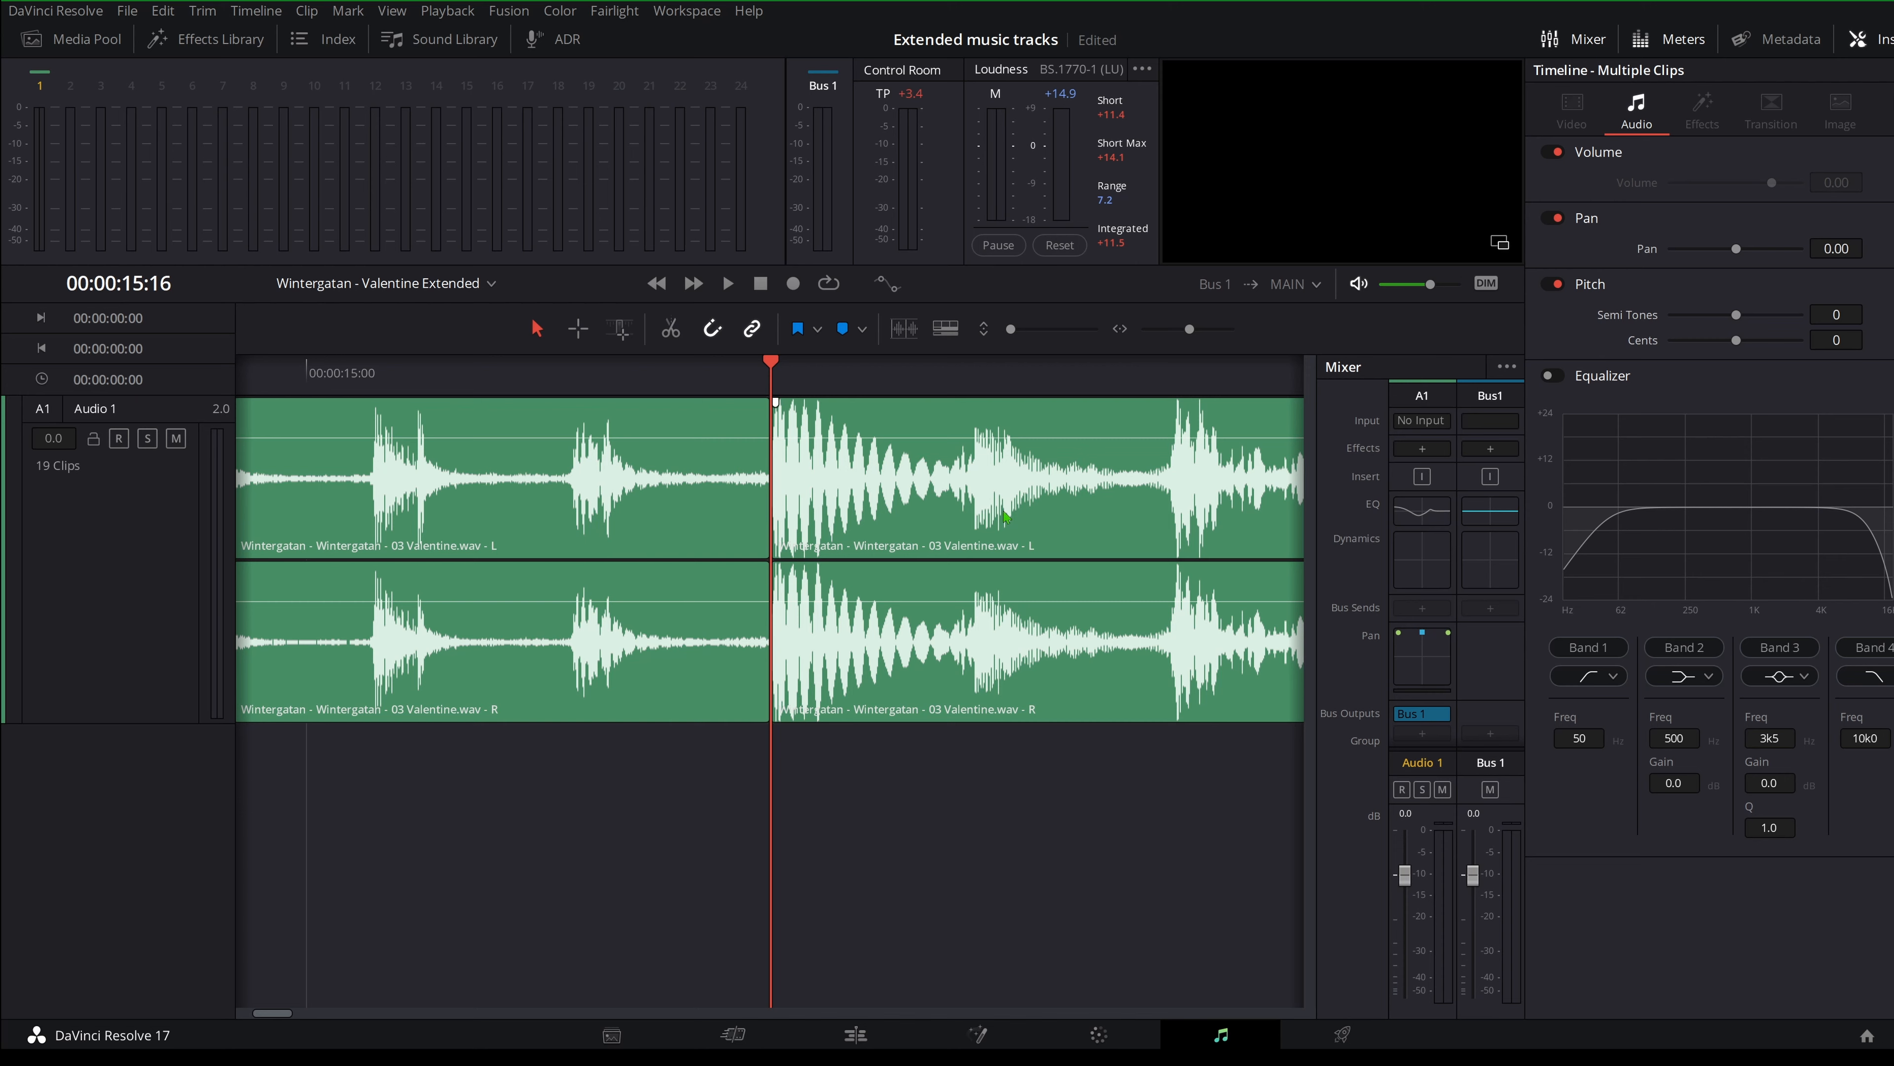
Examine the waveform around the cut at 00:00:15:16 and play the beats that follow it.
scroll(828, 541, "down", 3)
scroll(910, 571, "right", 2)
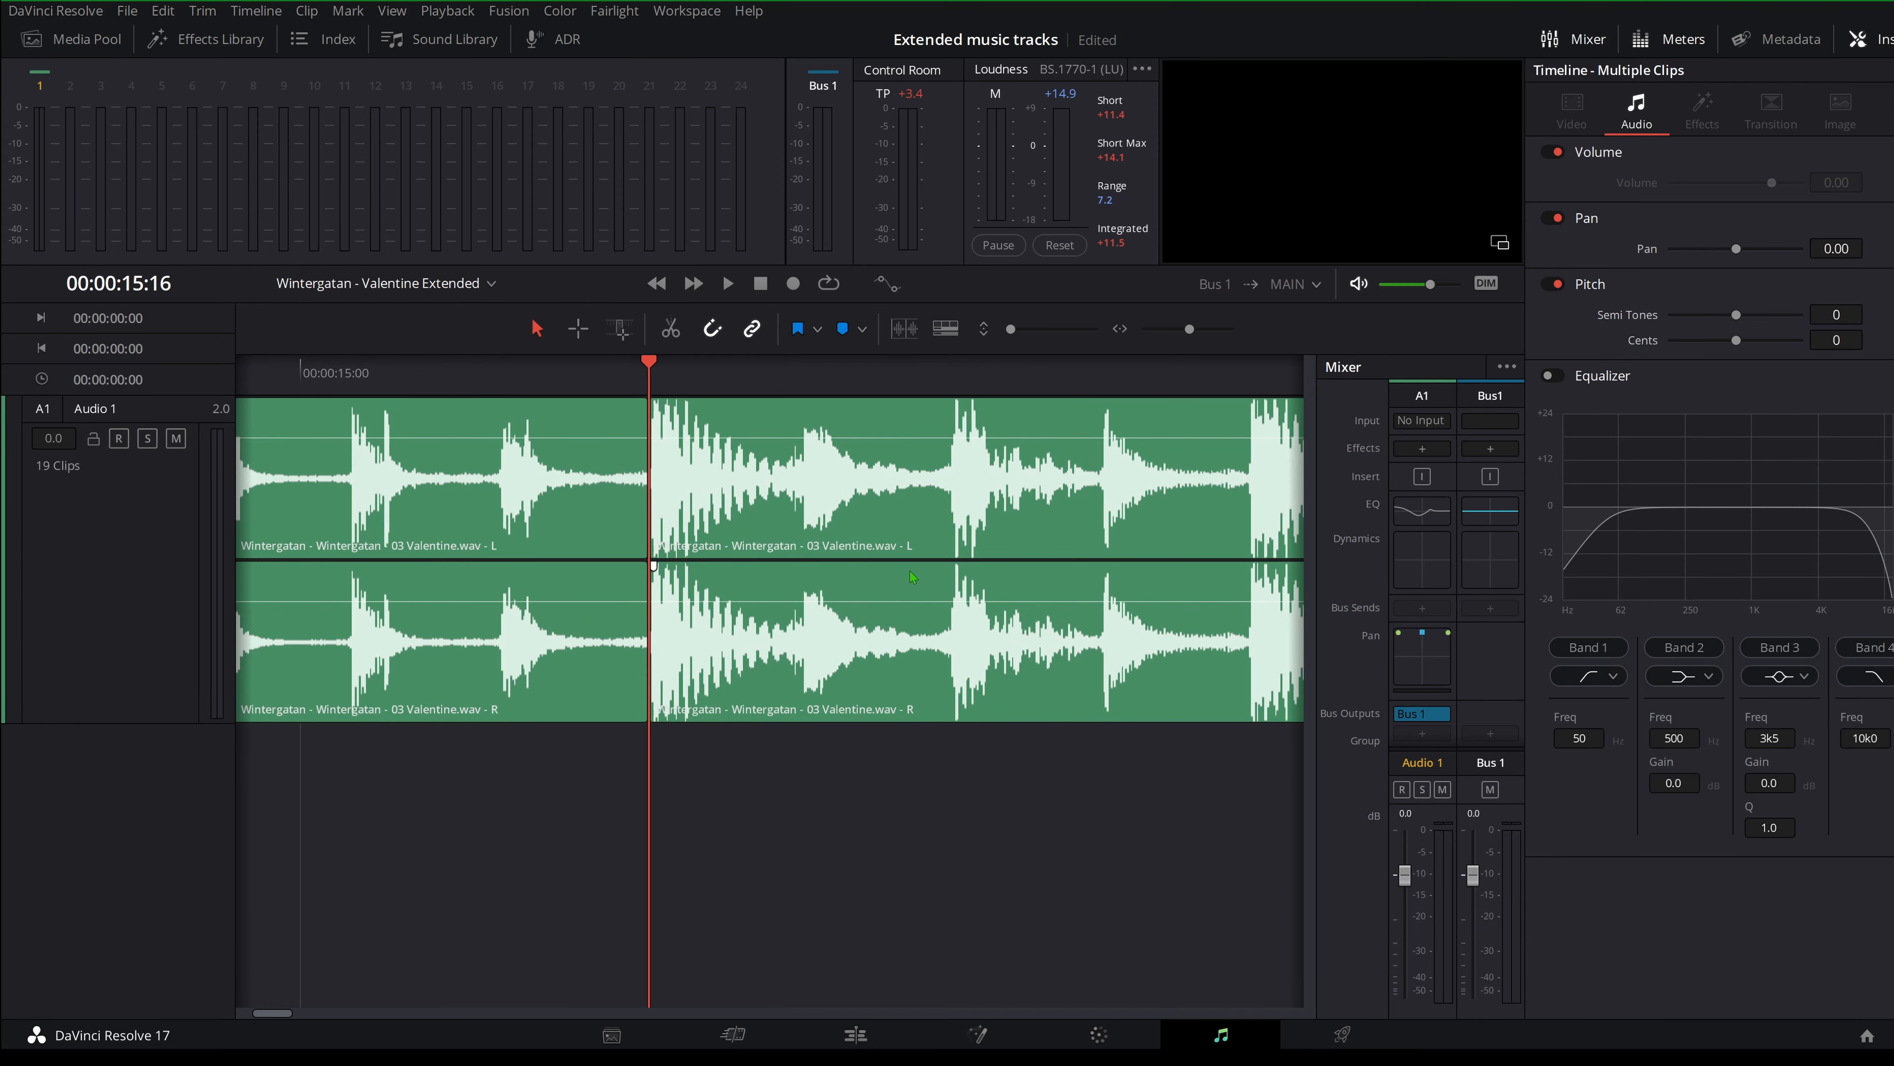
scroll(911, 573, "right", 5)
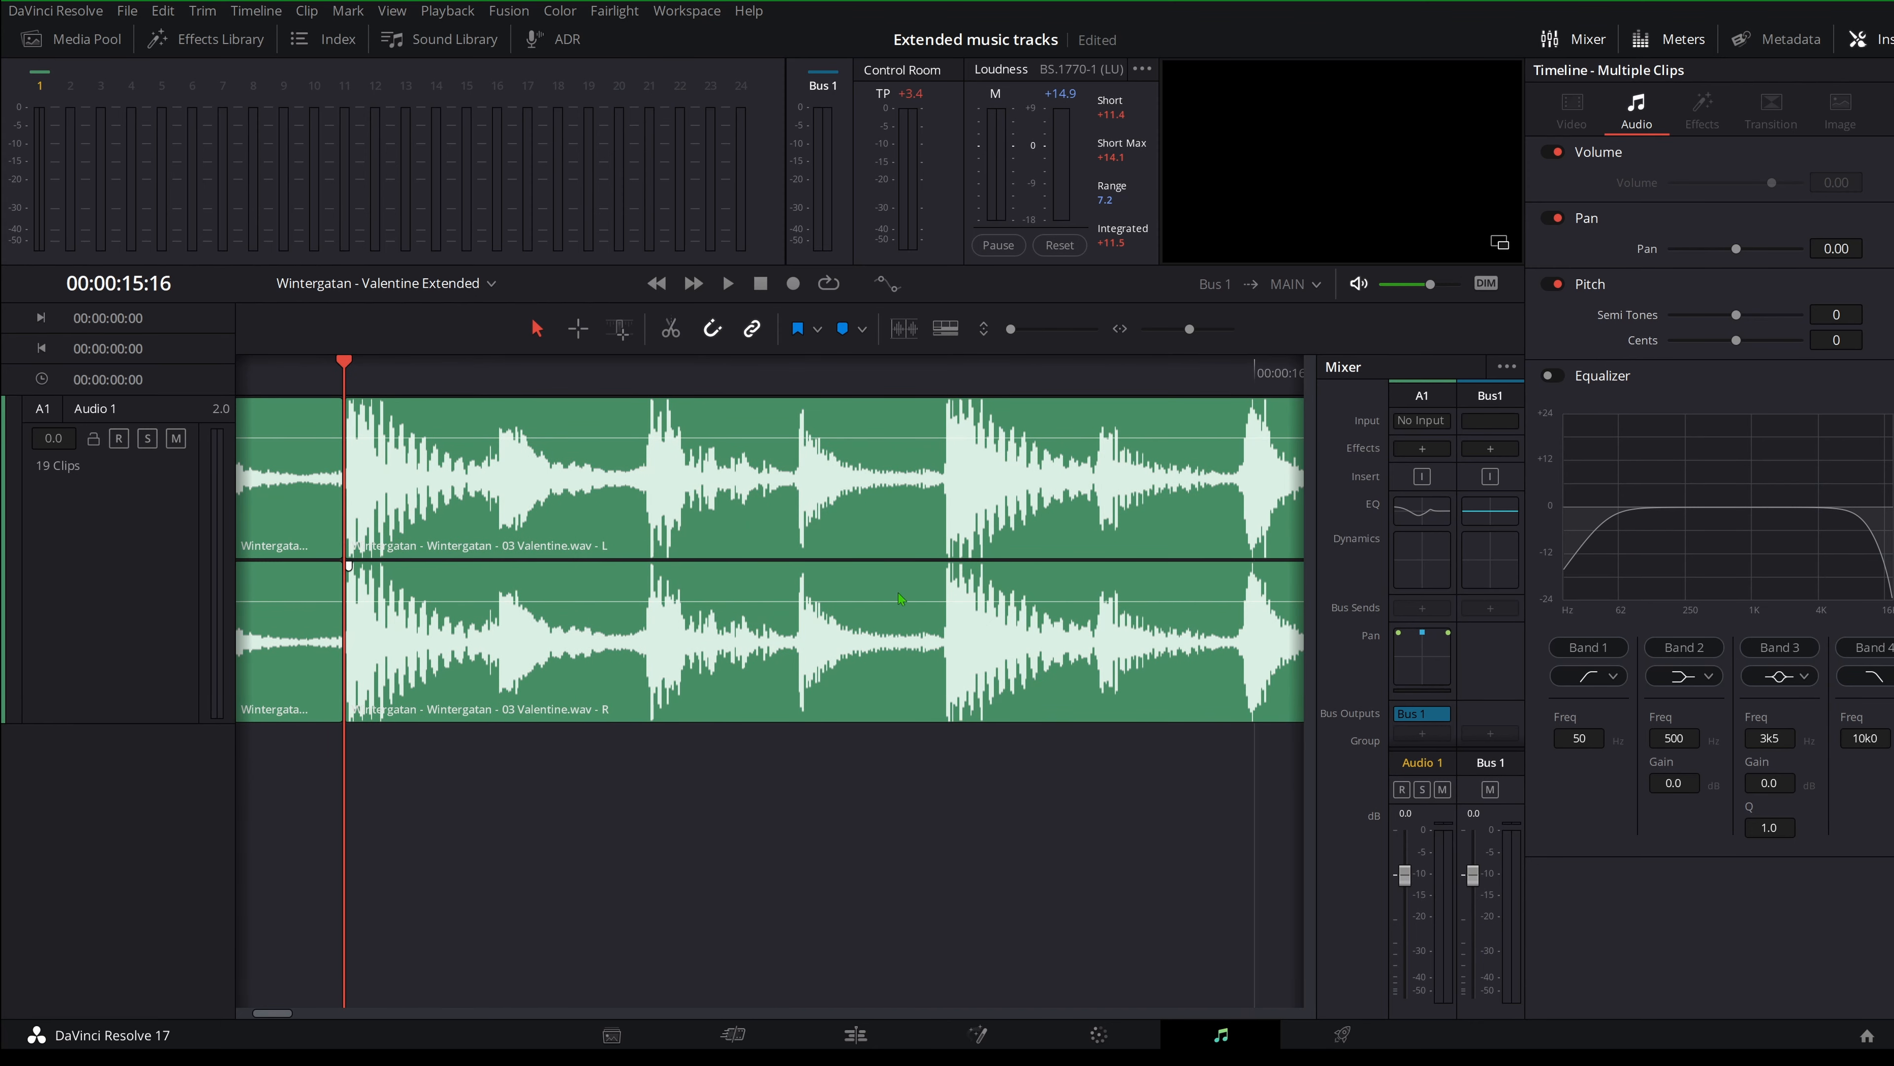
scroll(992, 574, "right", 1)
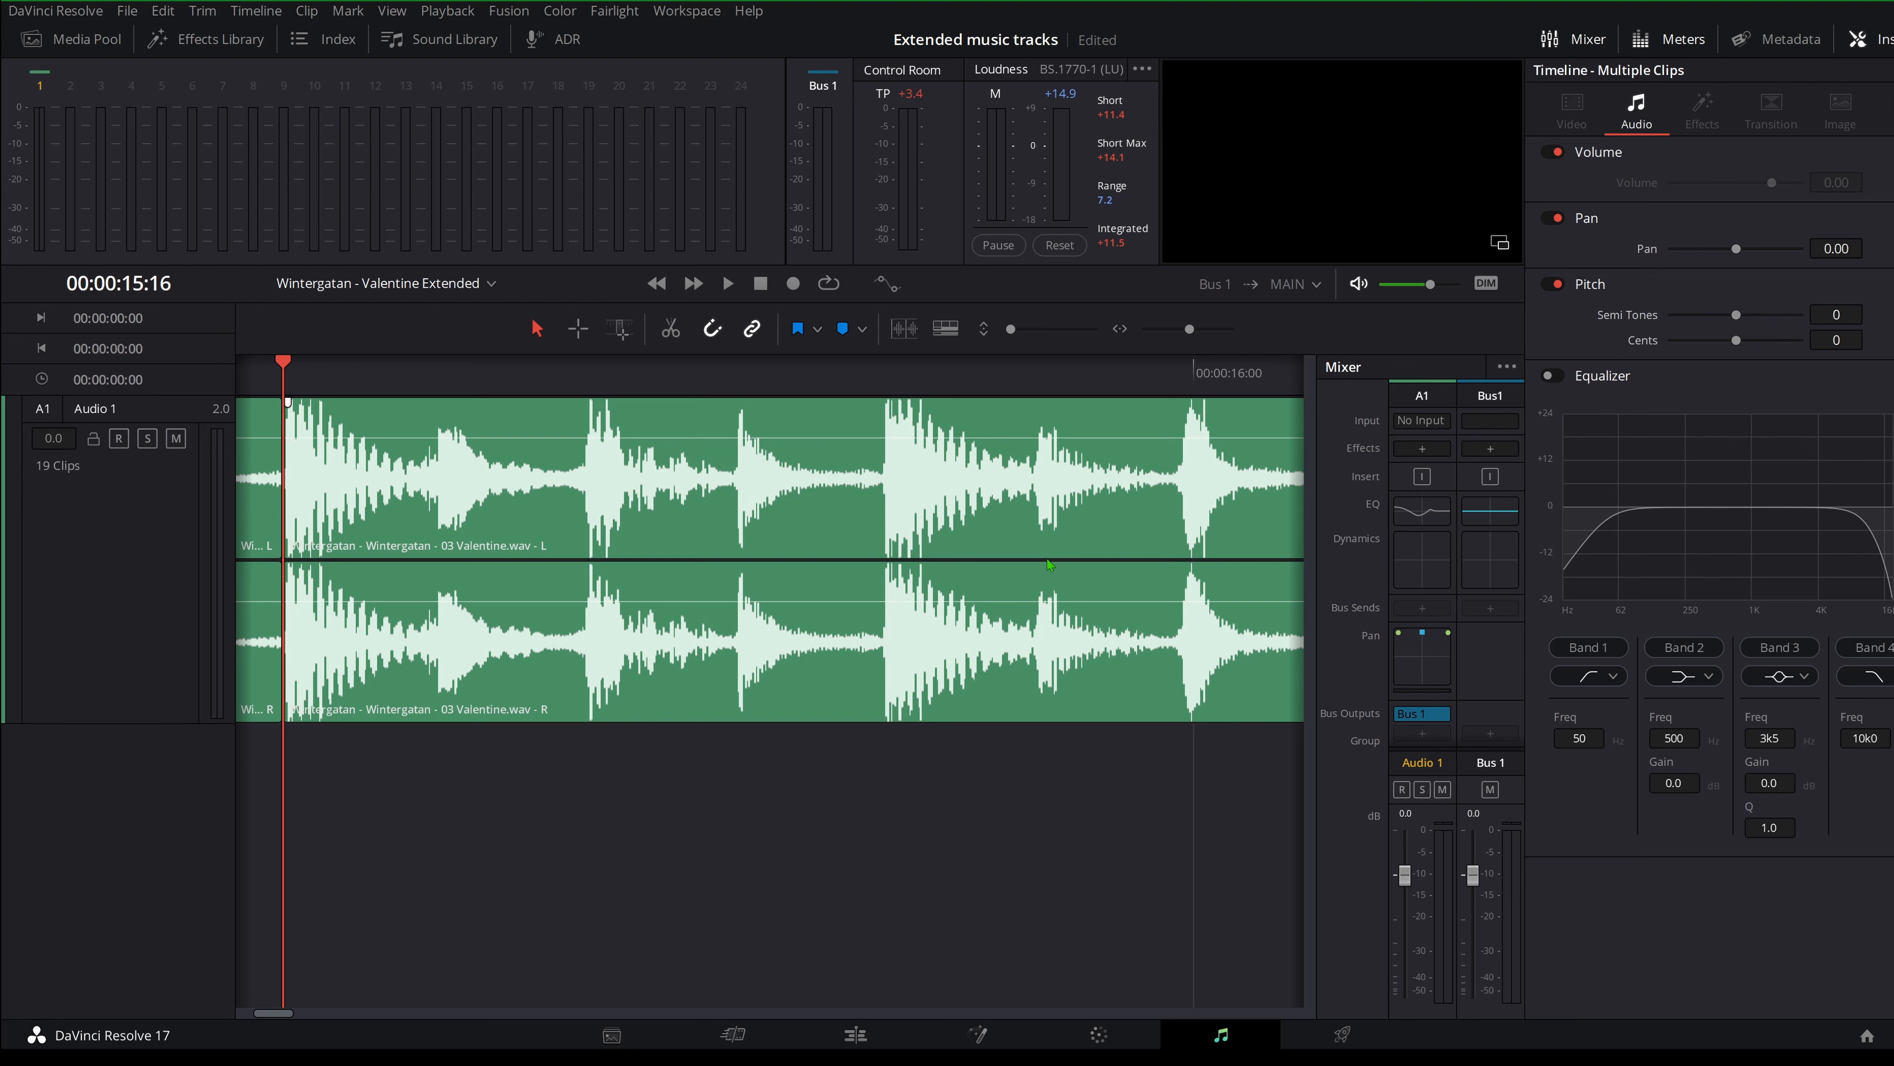
key("space")
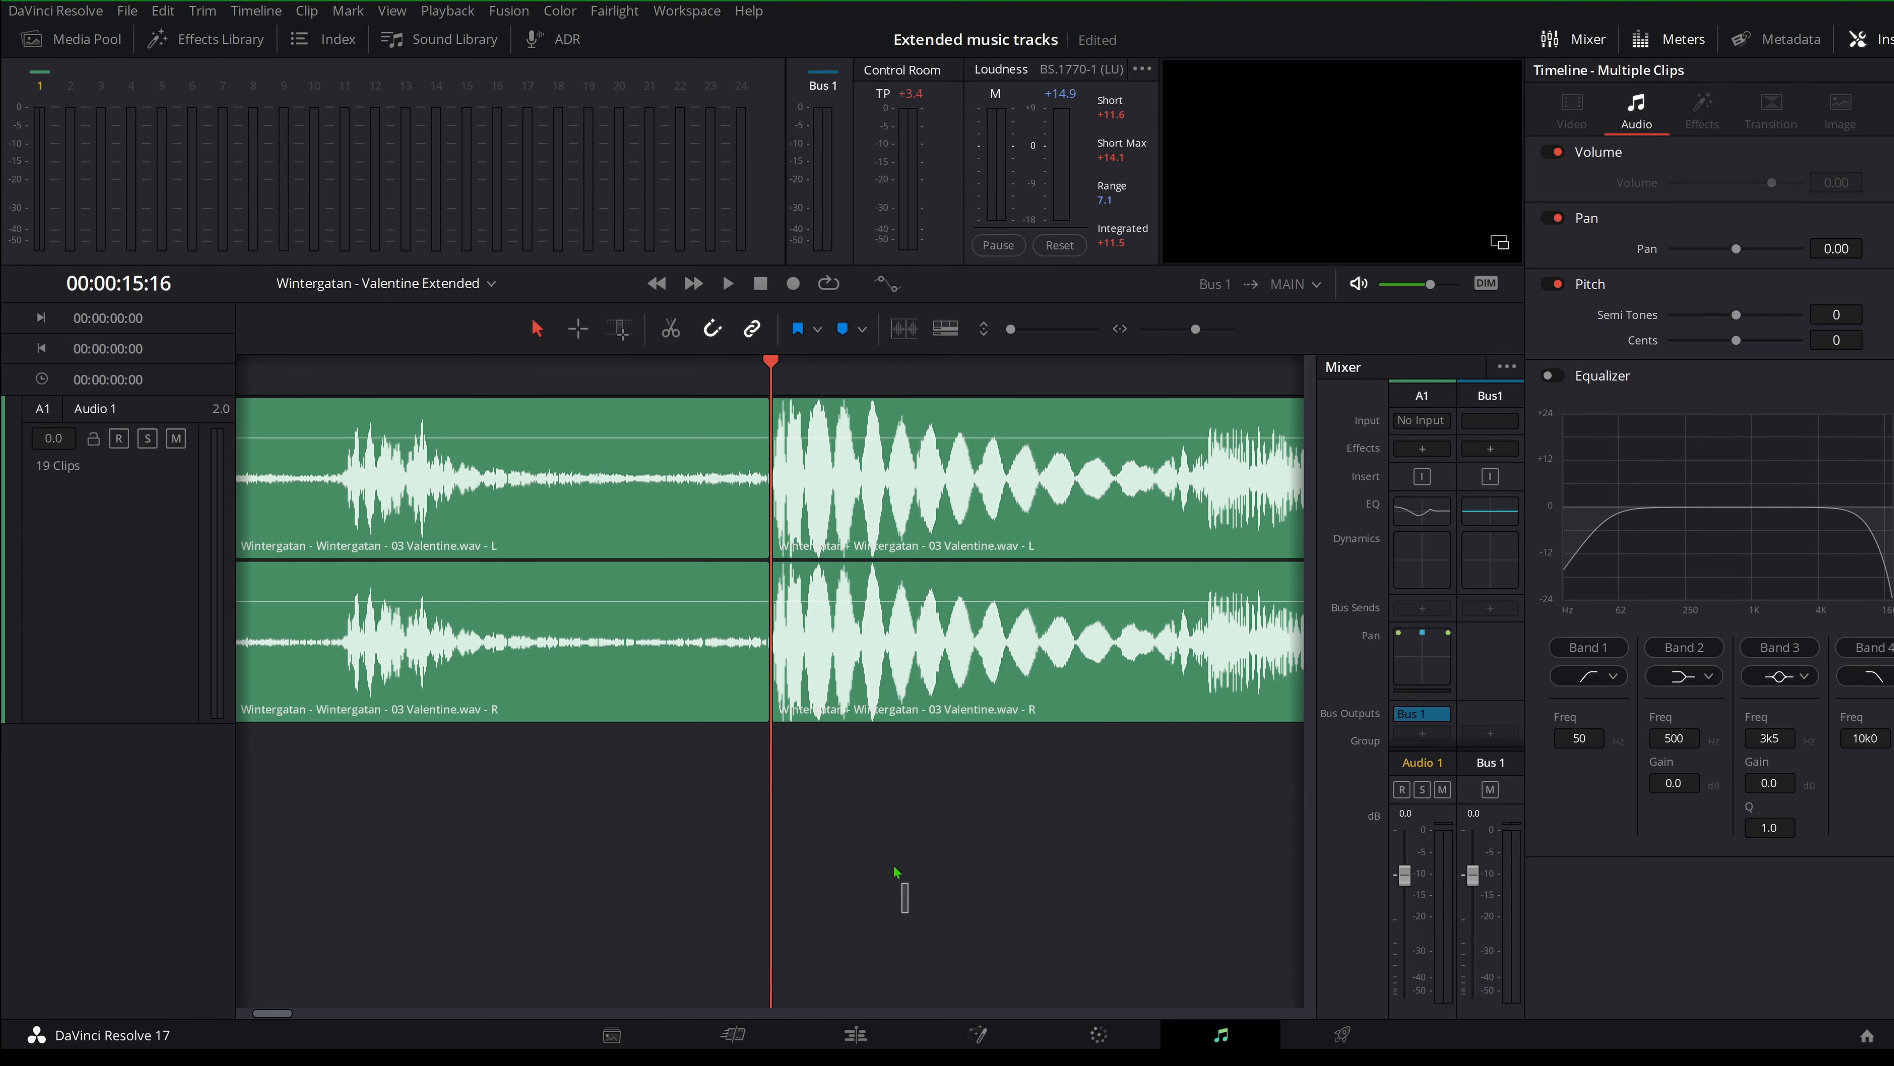
left_click_drag(908, 912, 672, 464)
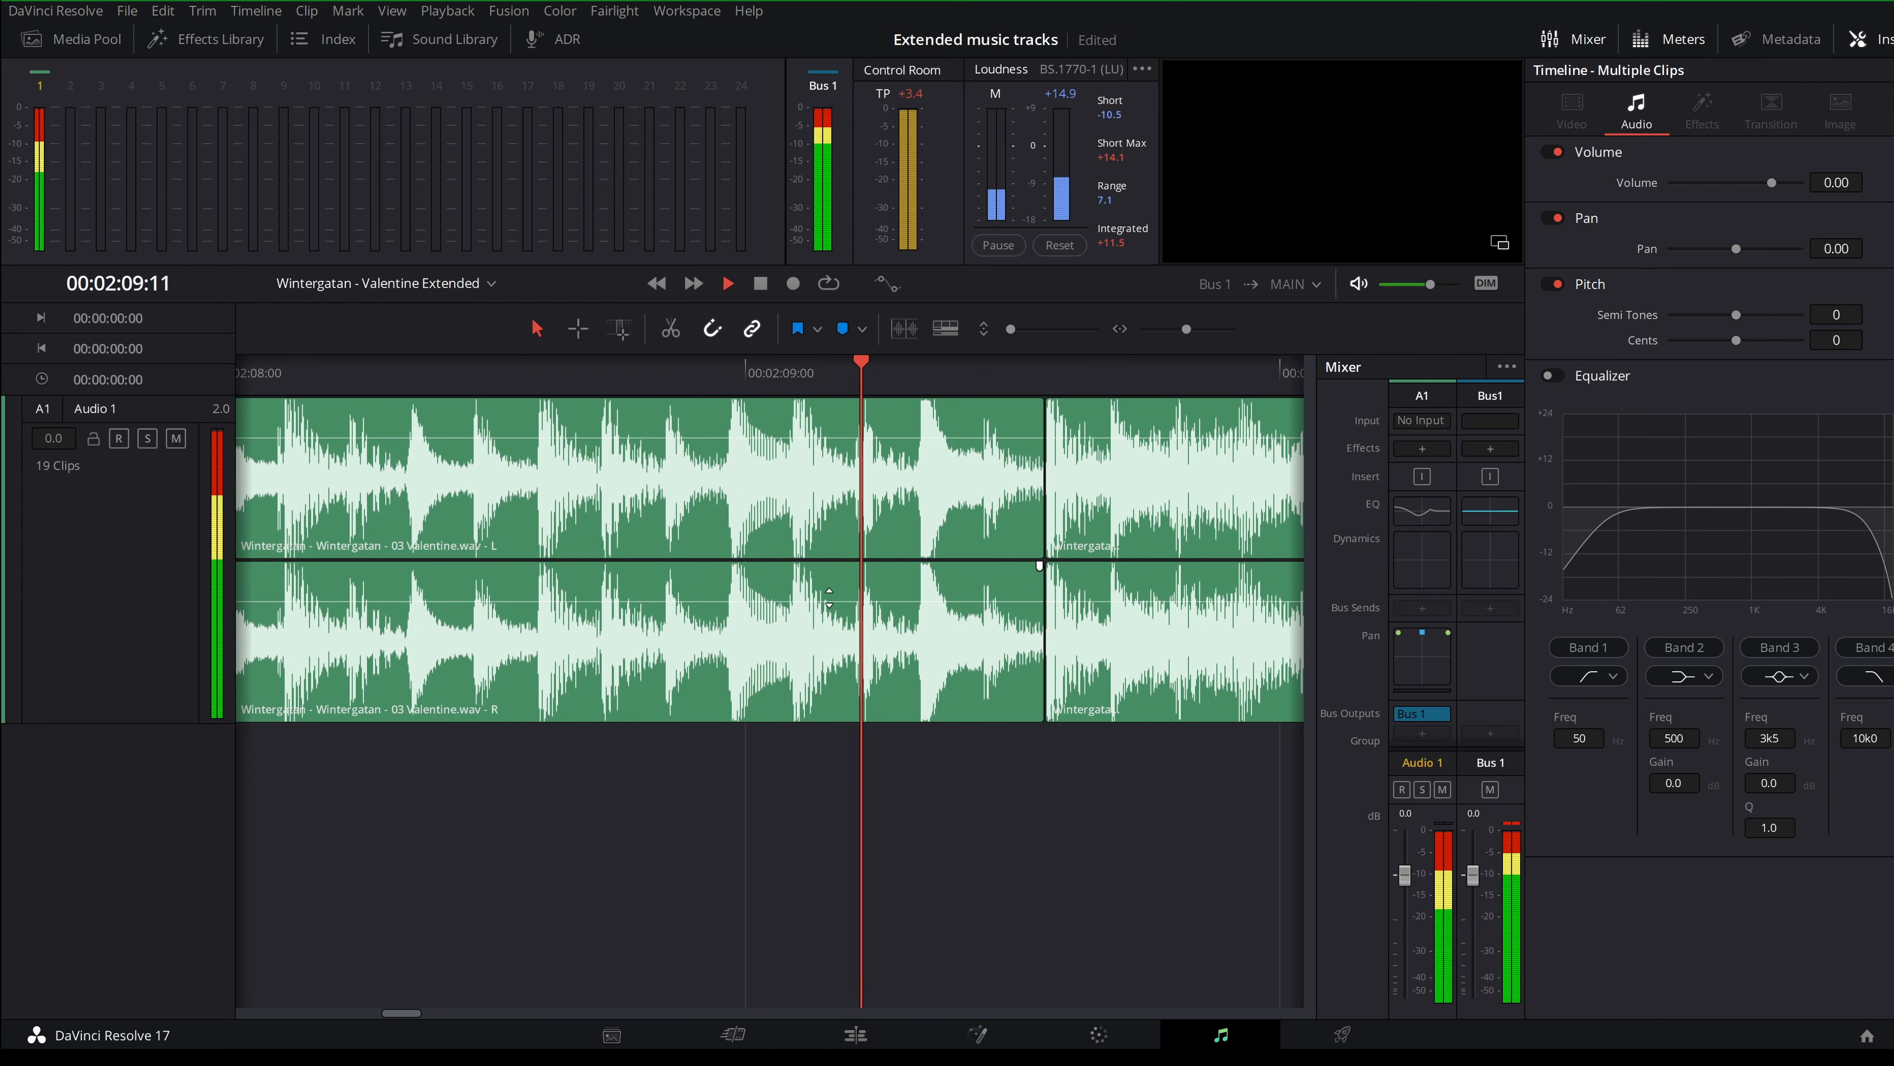
Check the cut at the fourth clip's end and move the playhead five frames before it, to 00:02:09:28.
key("space")
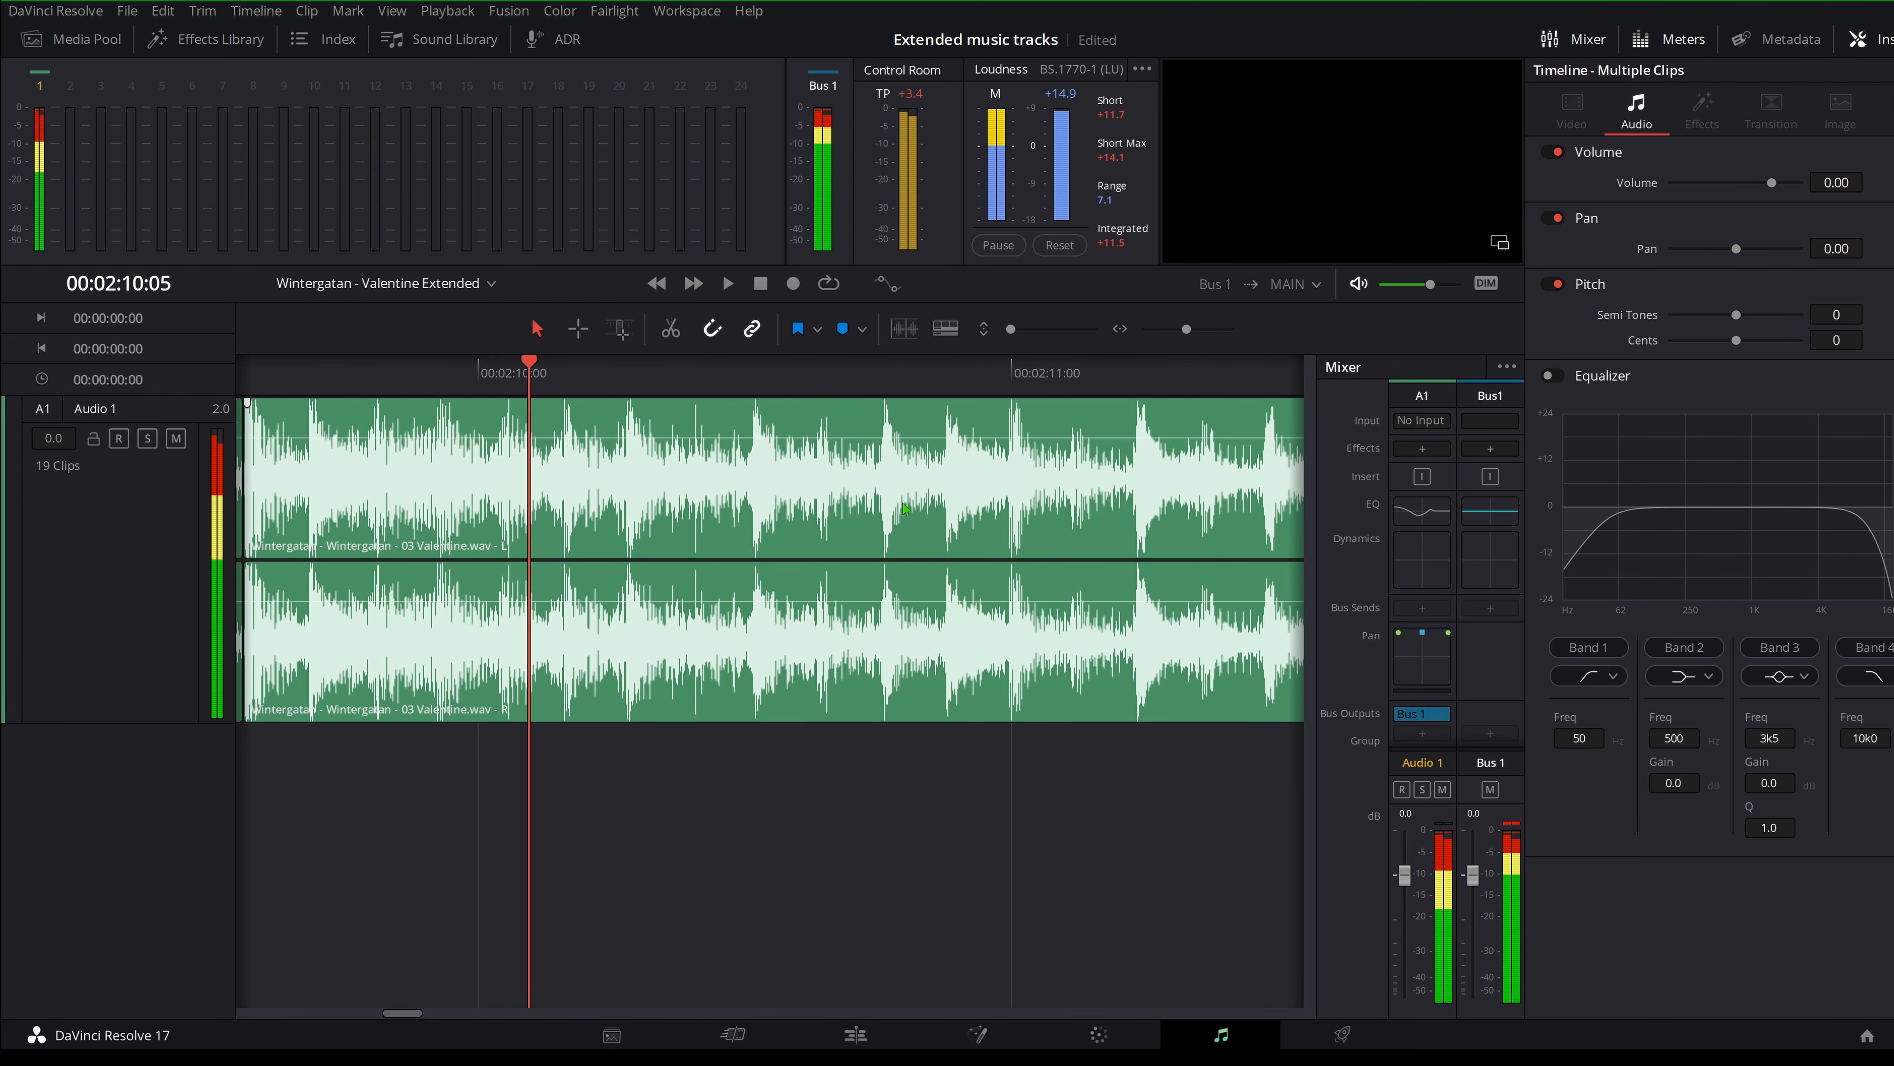
scroll(806, 537, "left", 1)
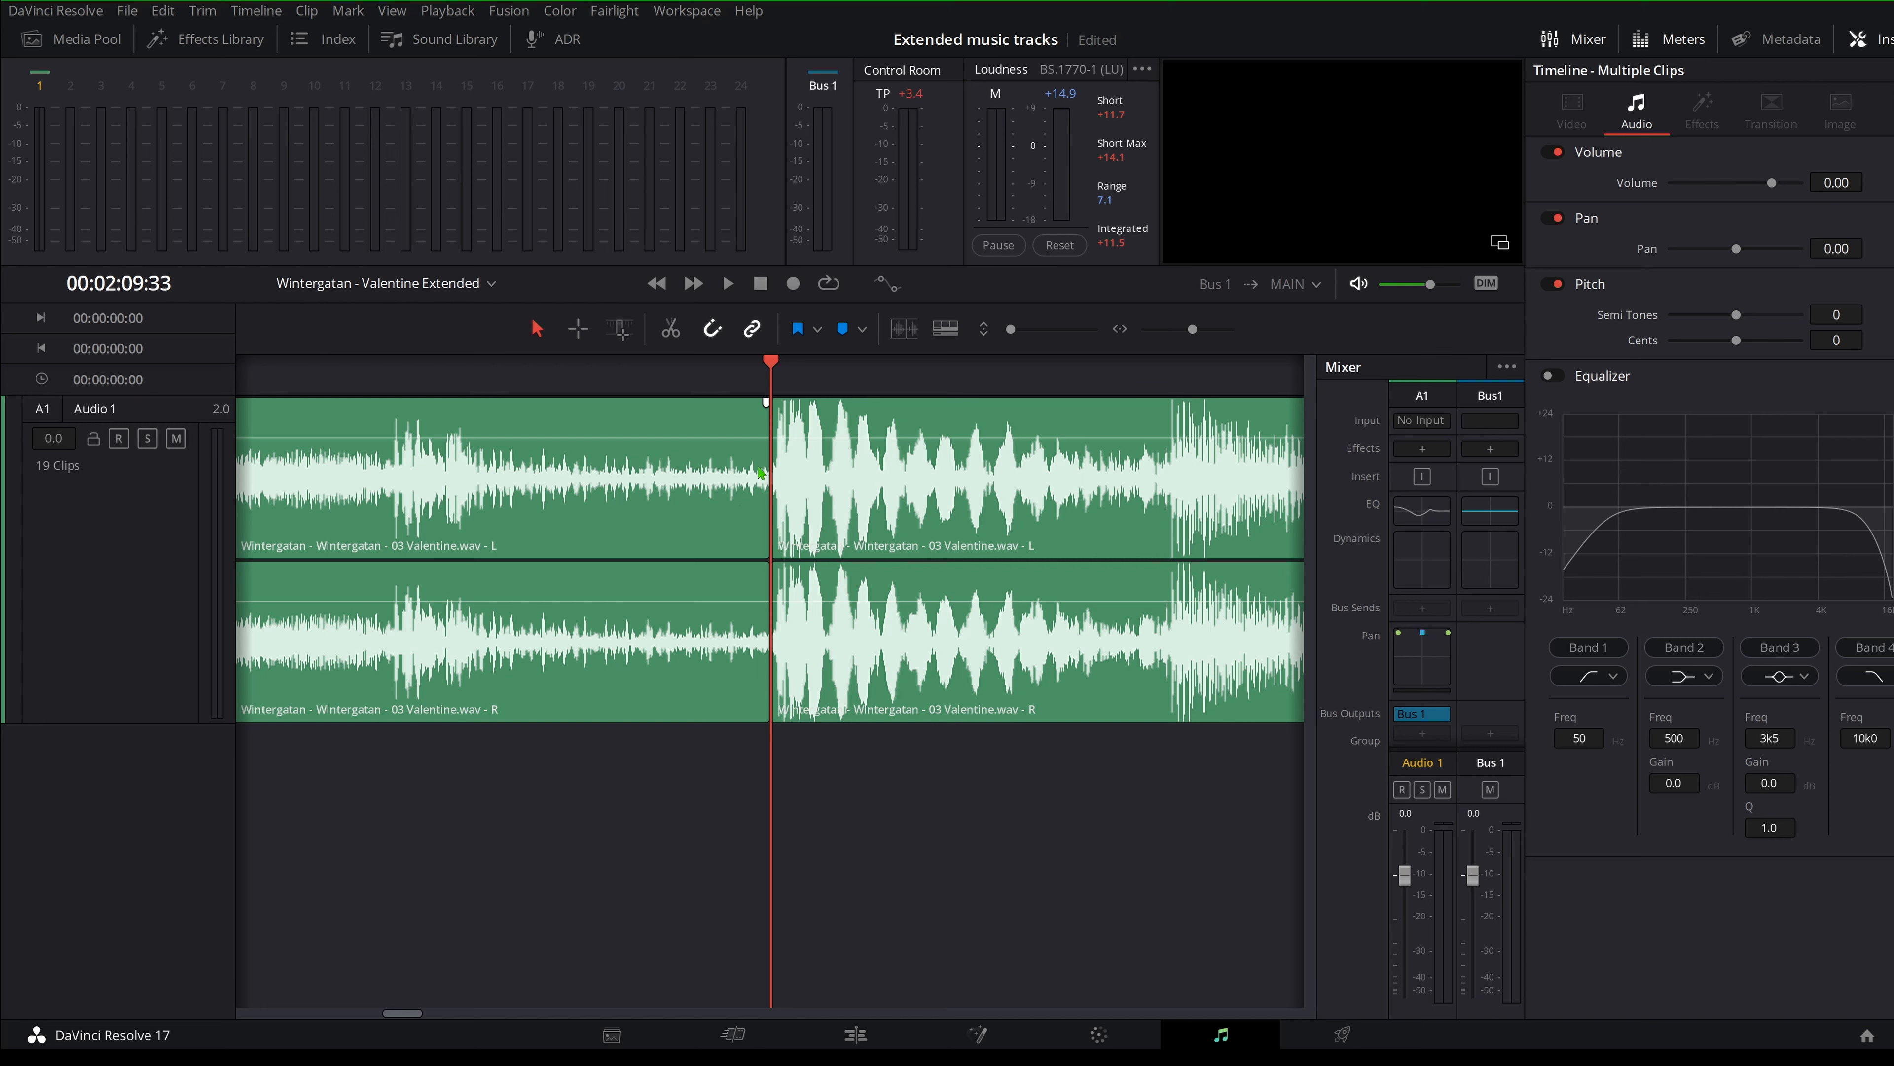
key("Left")
key("Left")
key("Left")
key("Left")
key("Left")
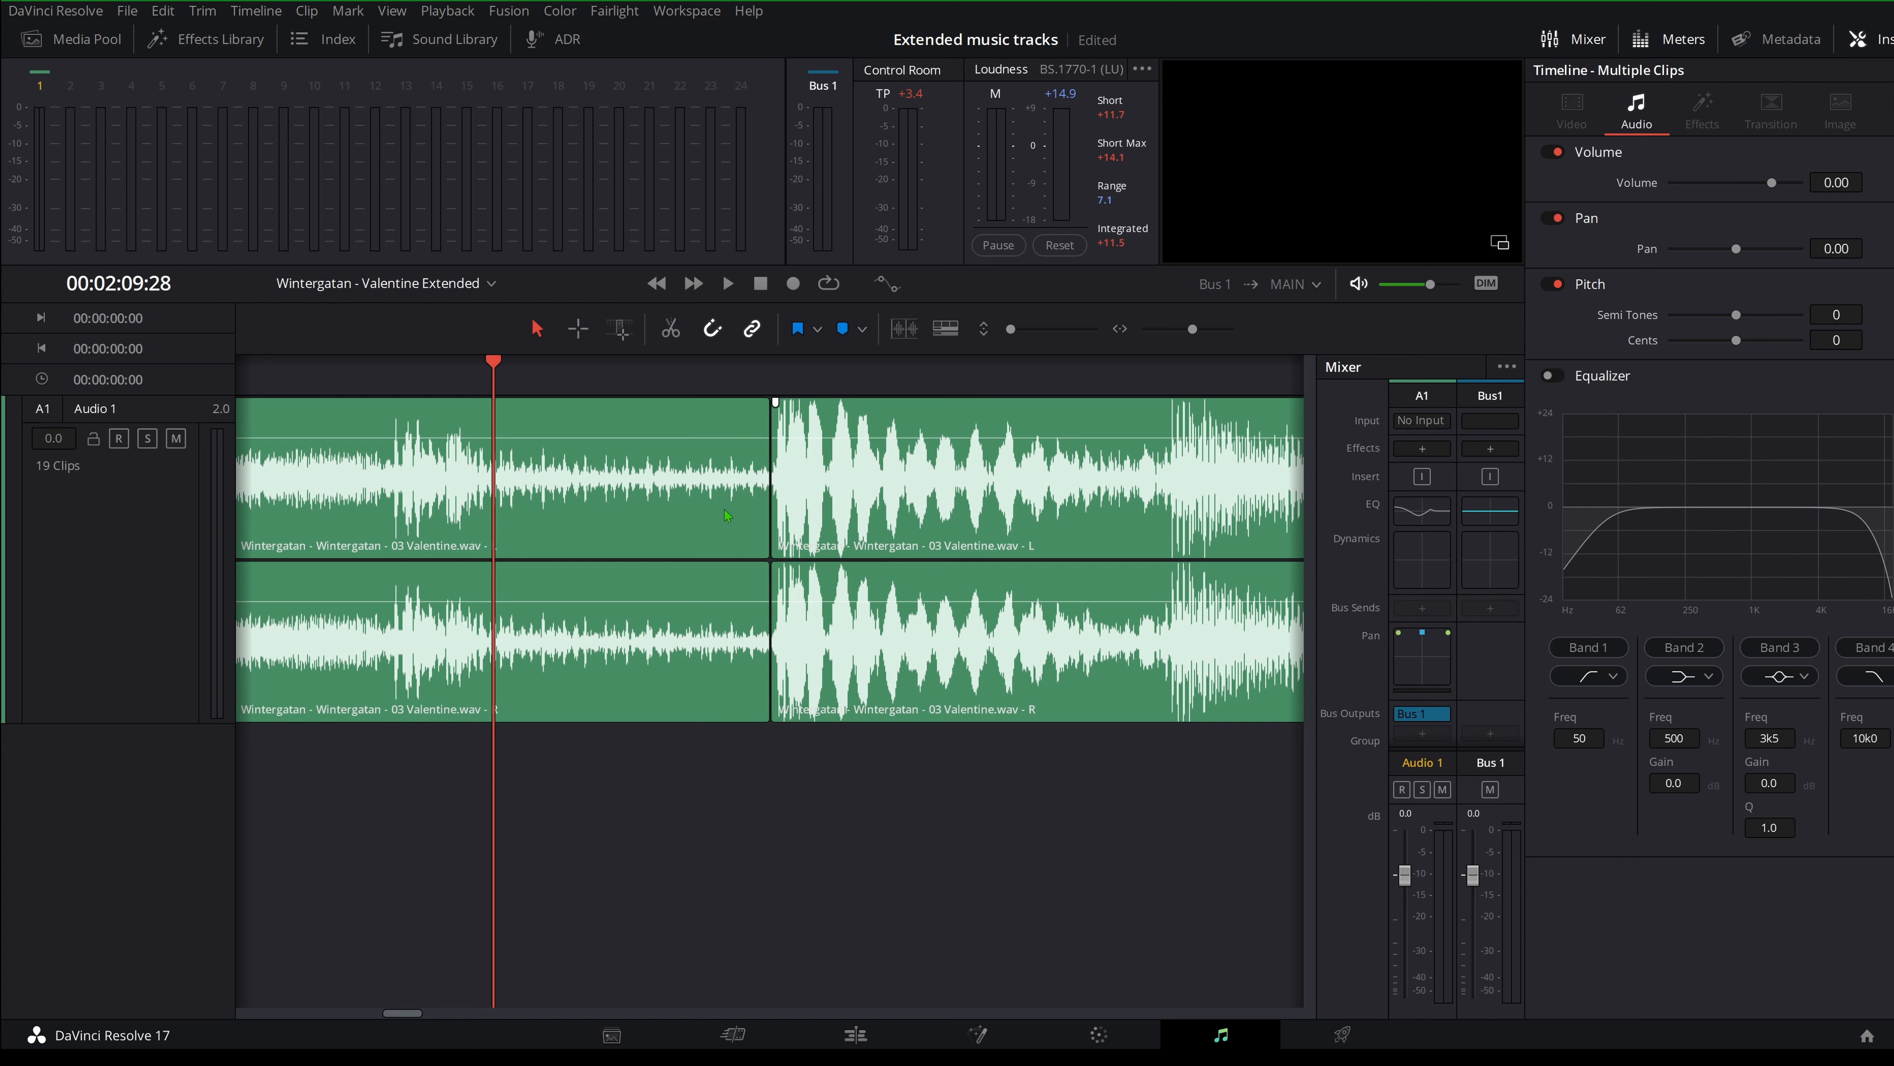
Select the fourth clip and locate the cut at its start.
left_click(623, 476)
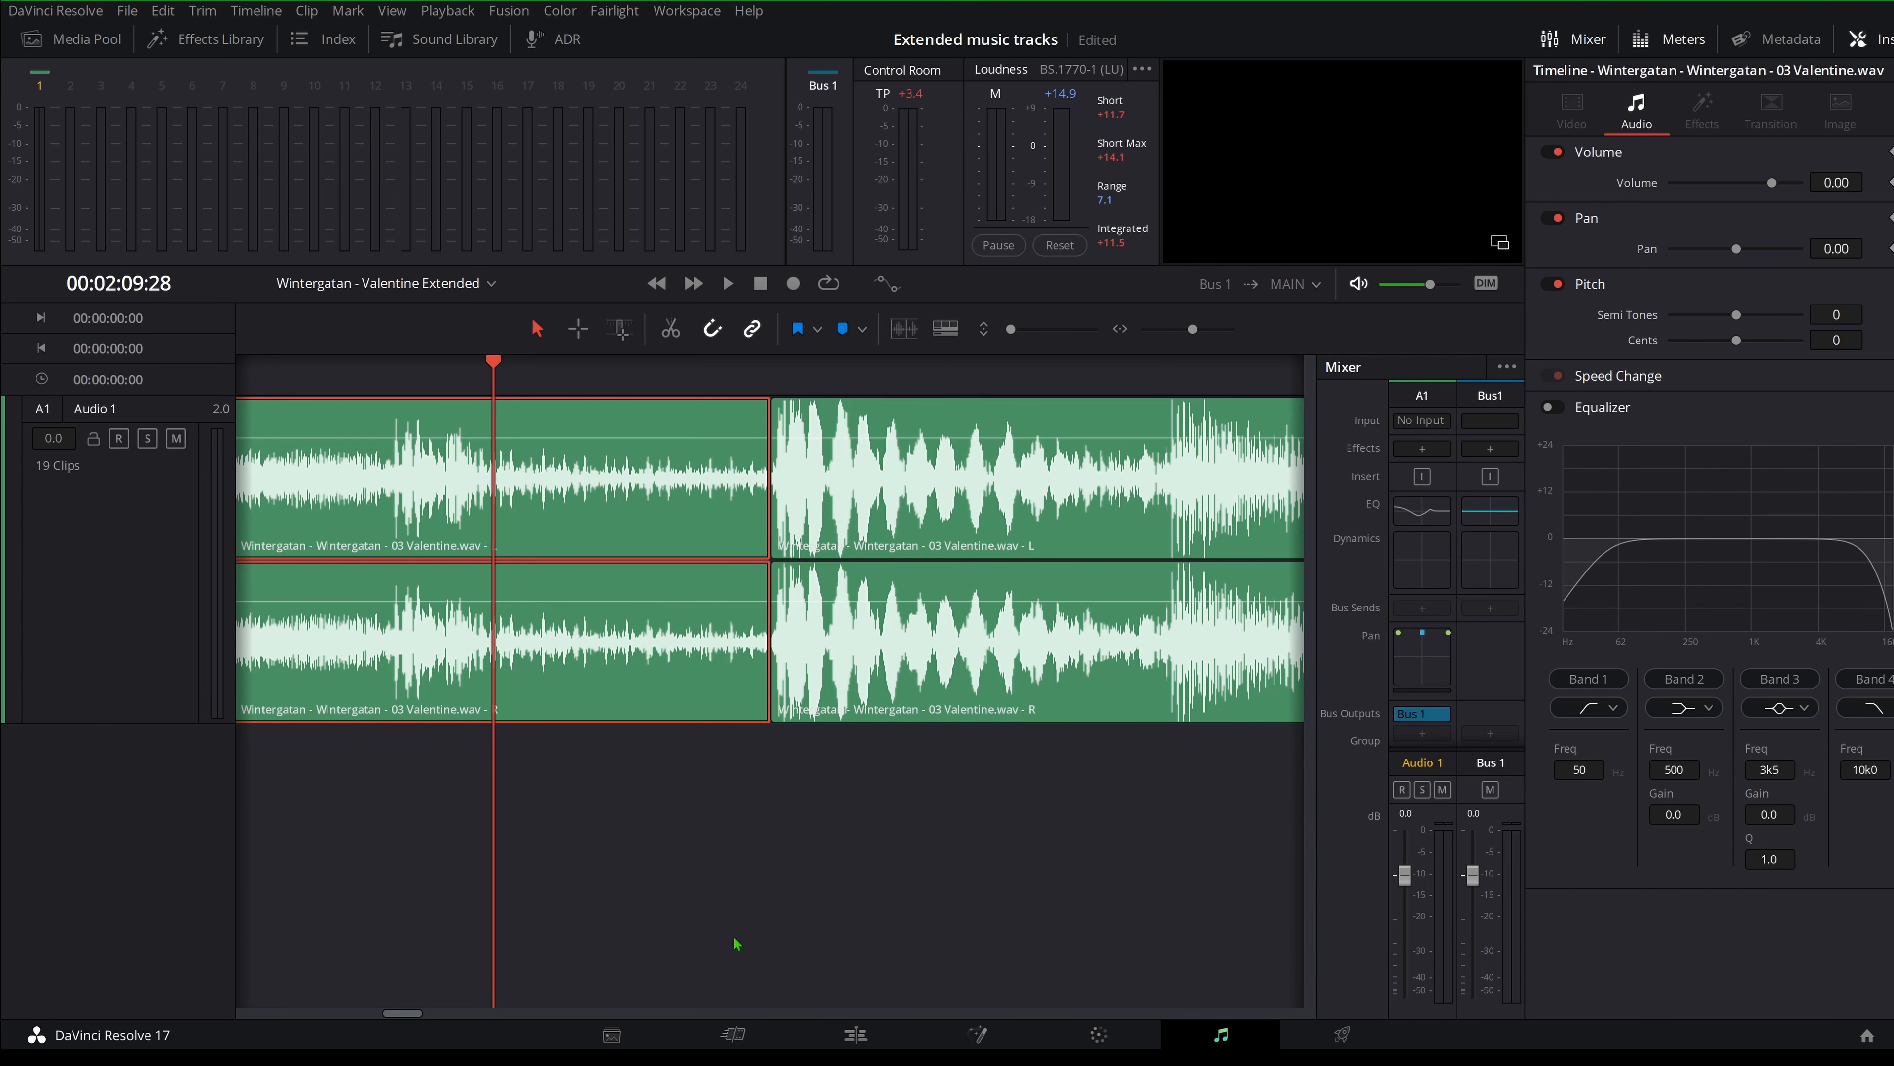
scroll(568, 930, "down", 2)
scroll(596, 910, "down", 5)
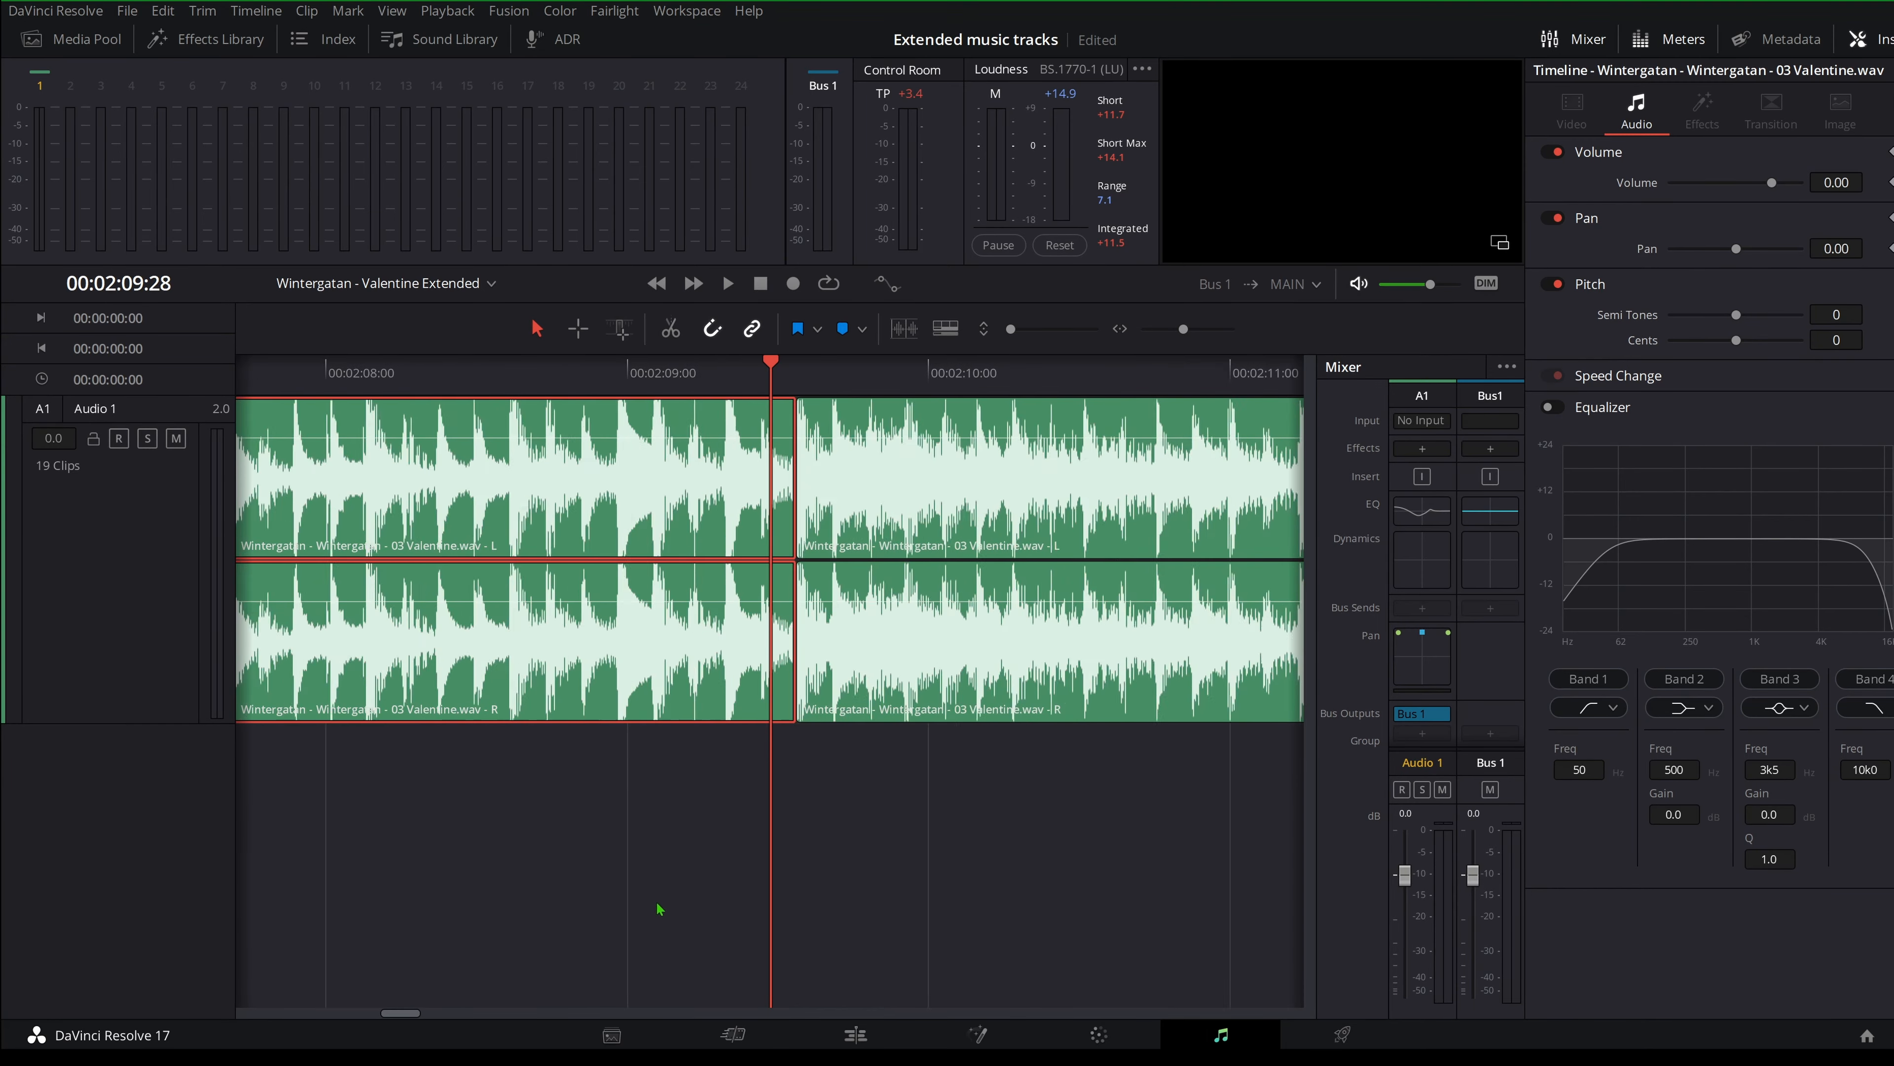
scroll(646, 895, "left", 6)
scroll(645, 893, "left", 10)
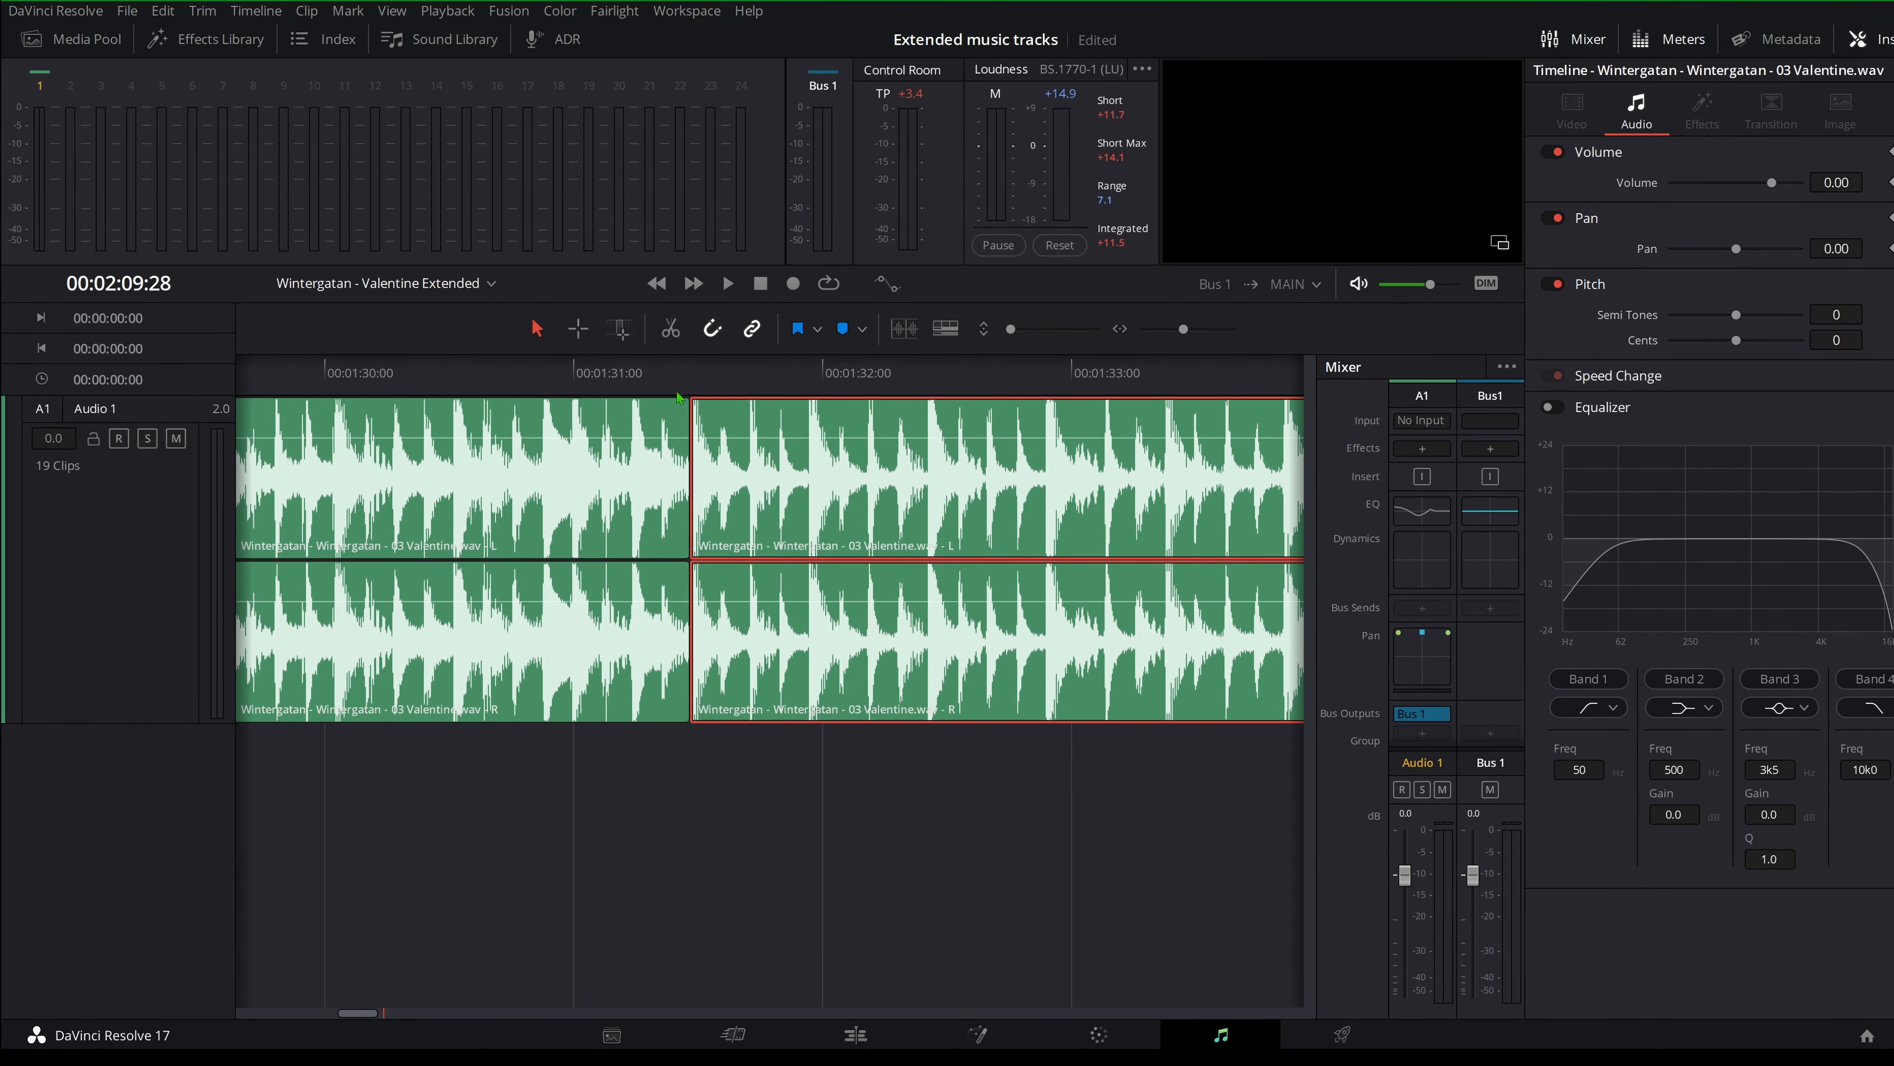
Place the playhead on the cut at the fourth clip's start, 00:01:31:27, and compare the waveforms on both sides.
left_click(692, 377)
scroll(683, 566, "up", 8)
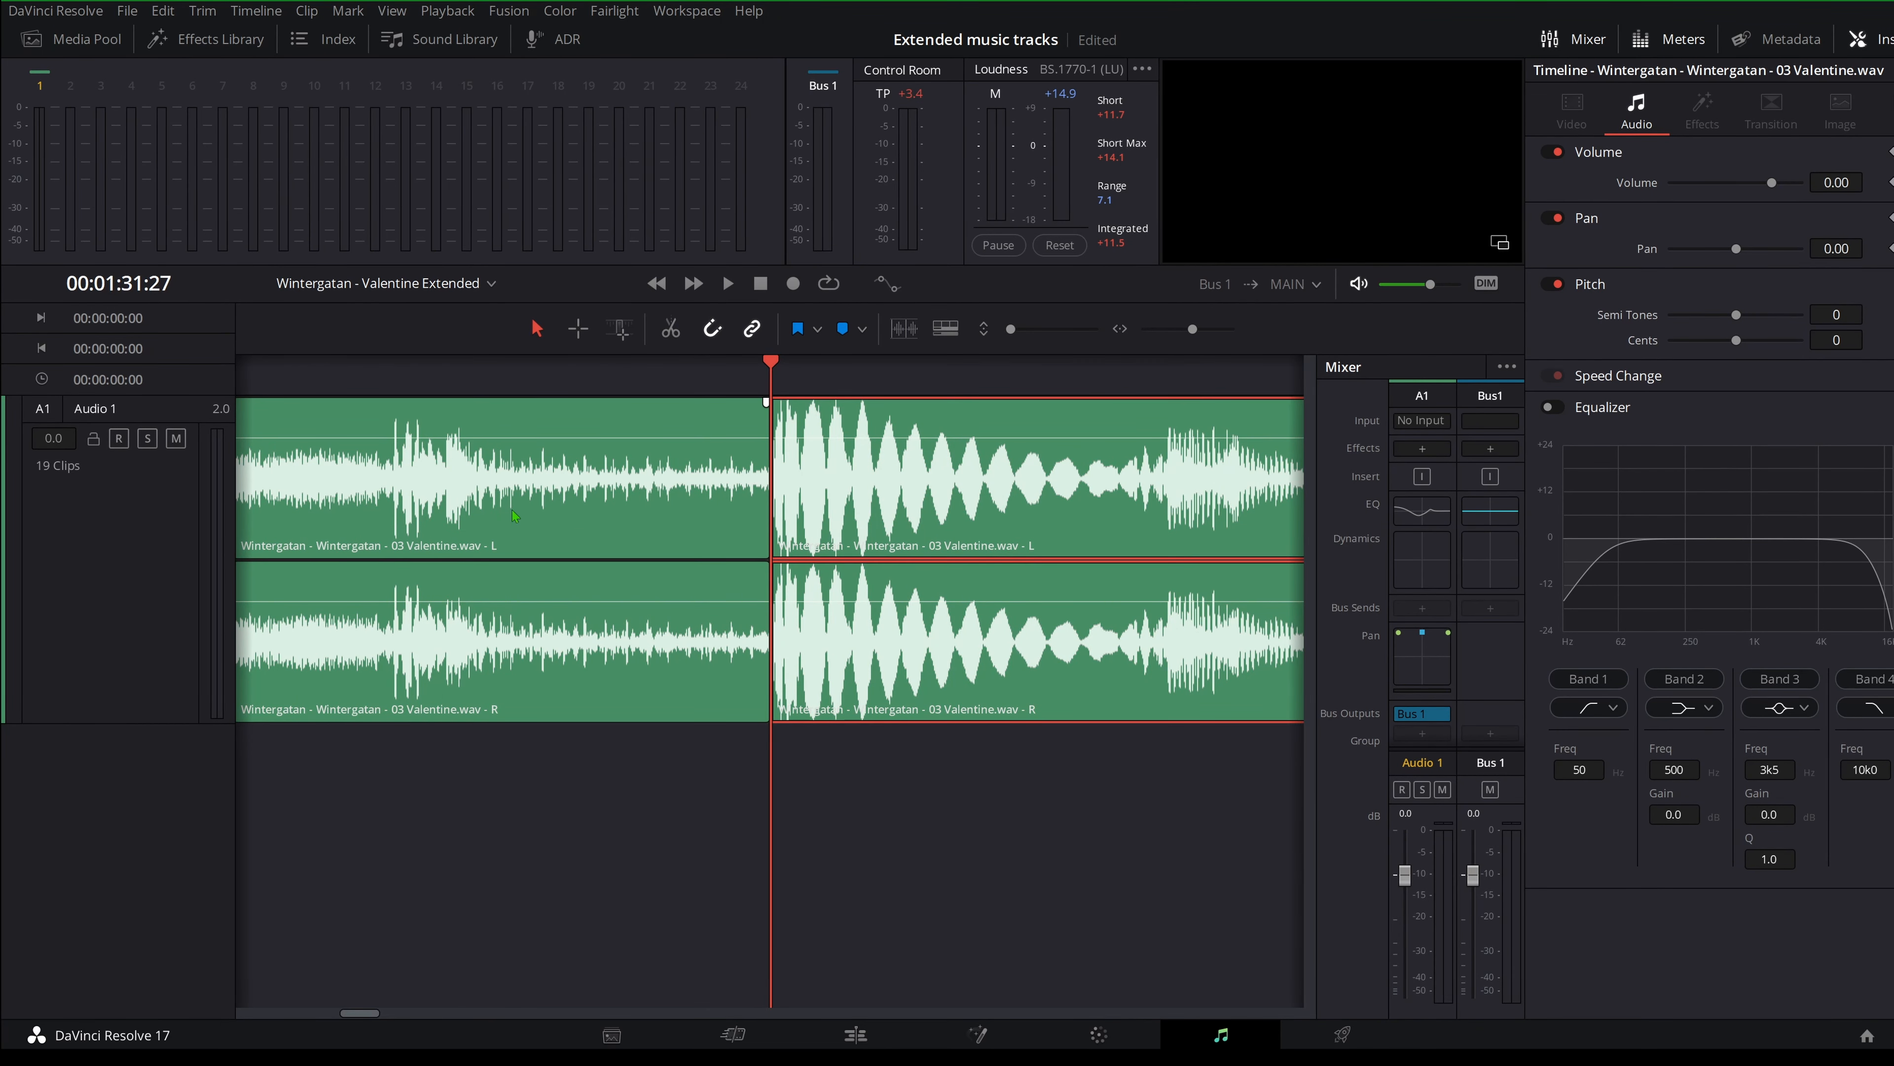
left_click(513, 458)
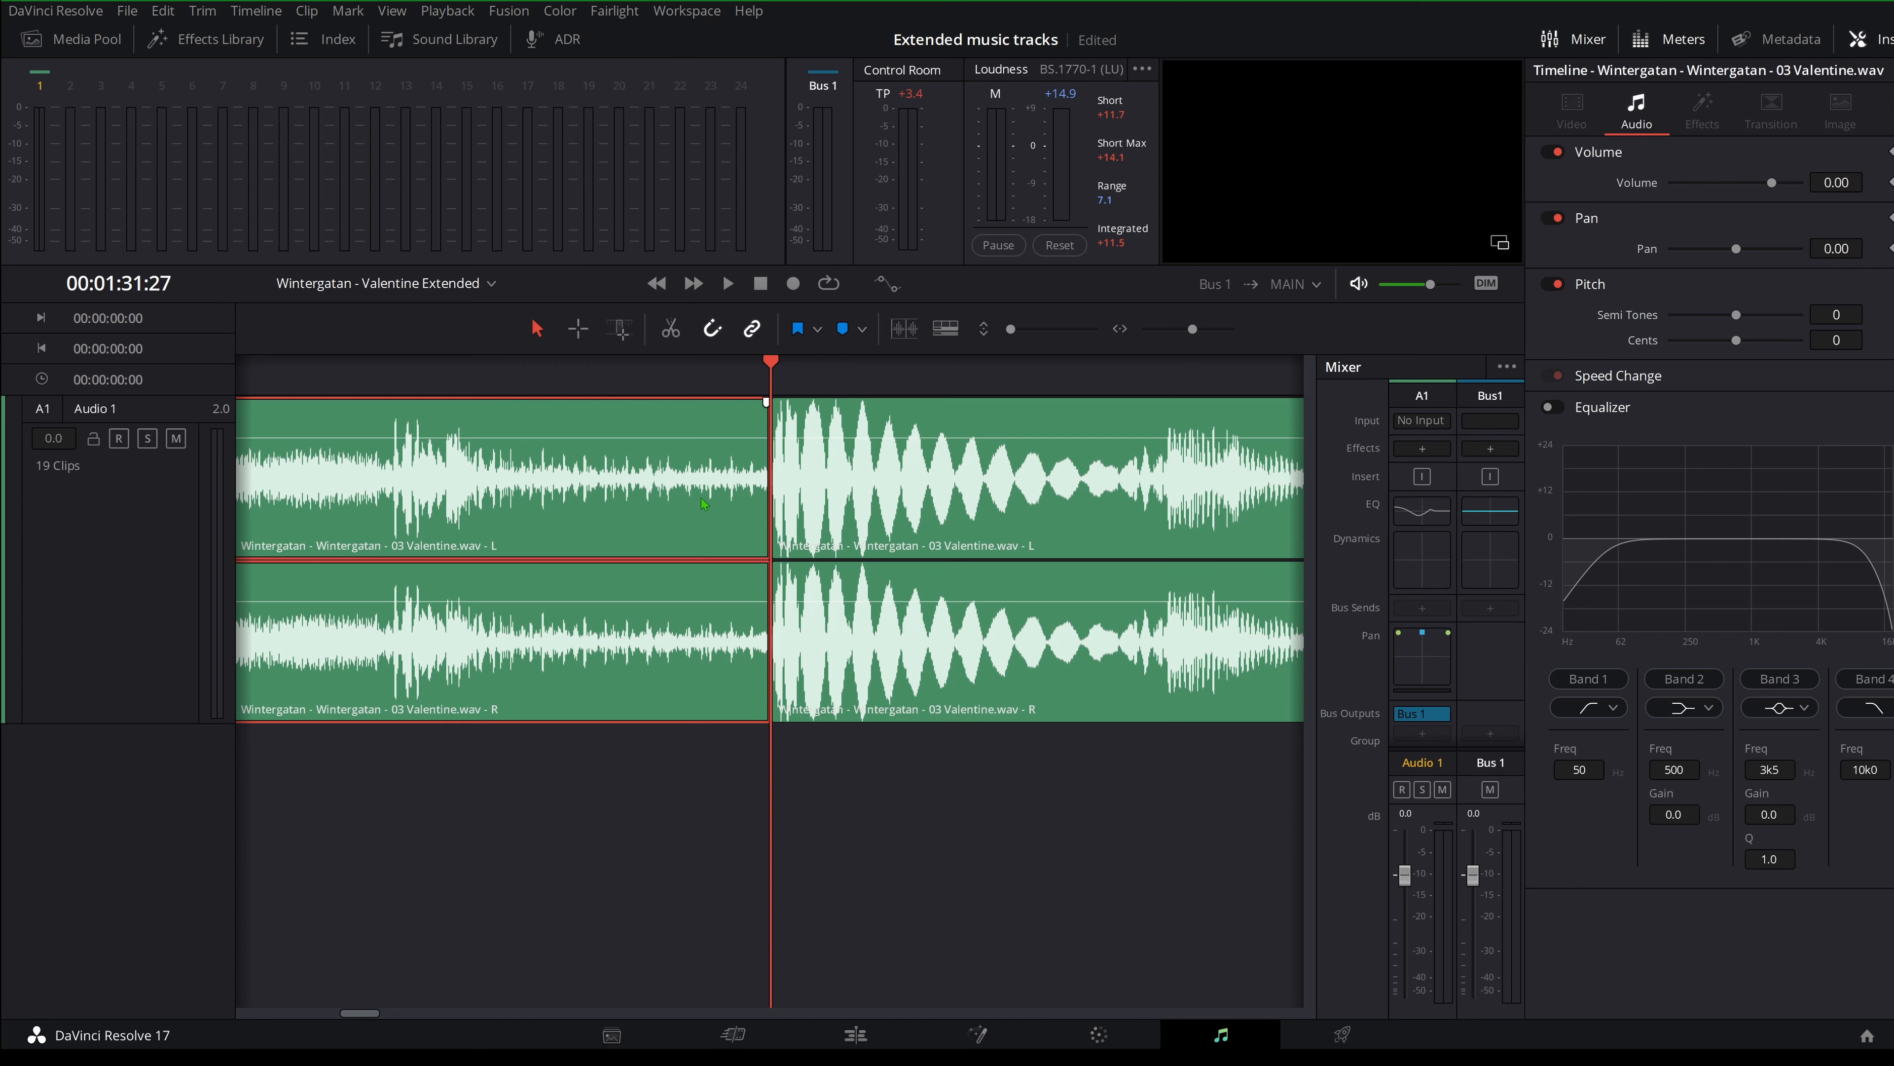
left_click(829, 485)
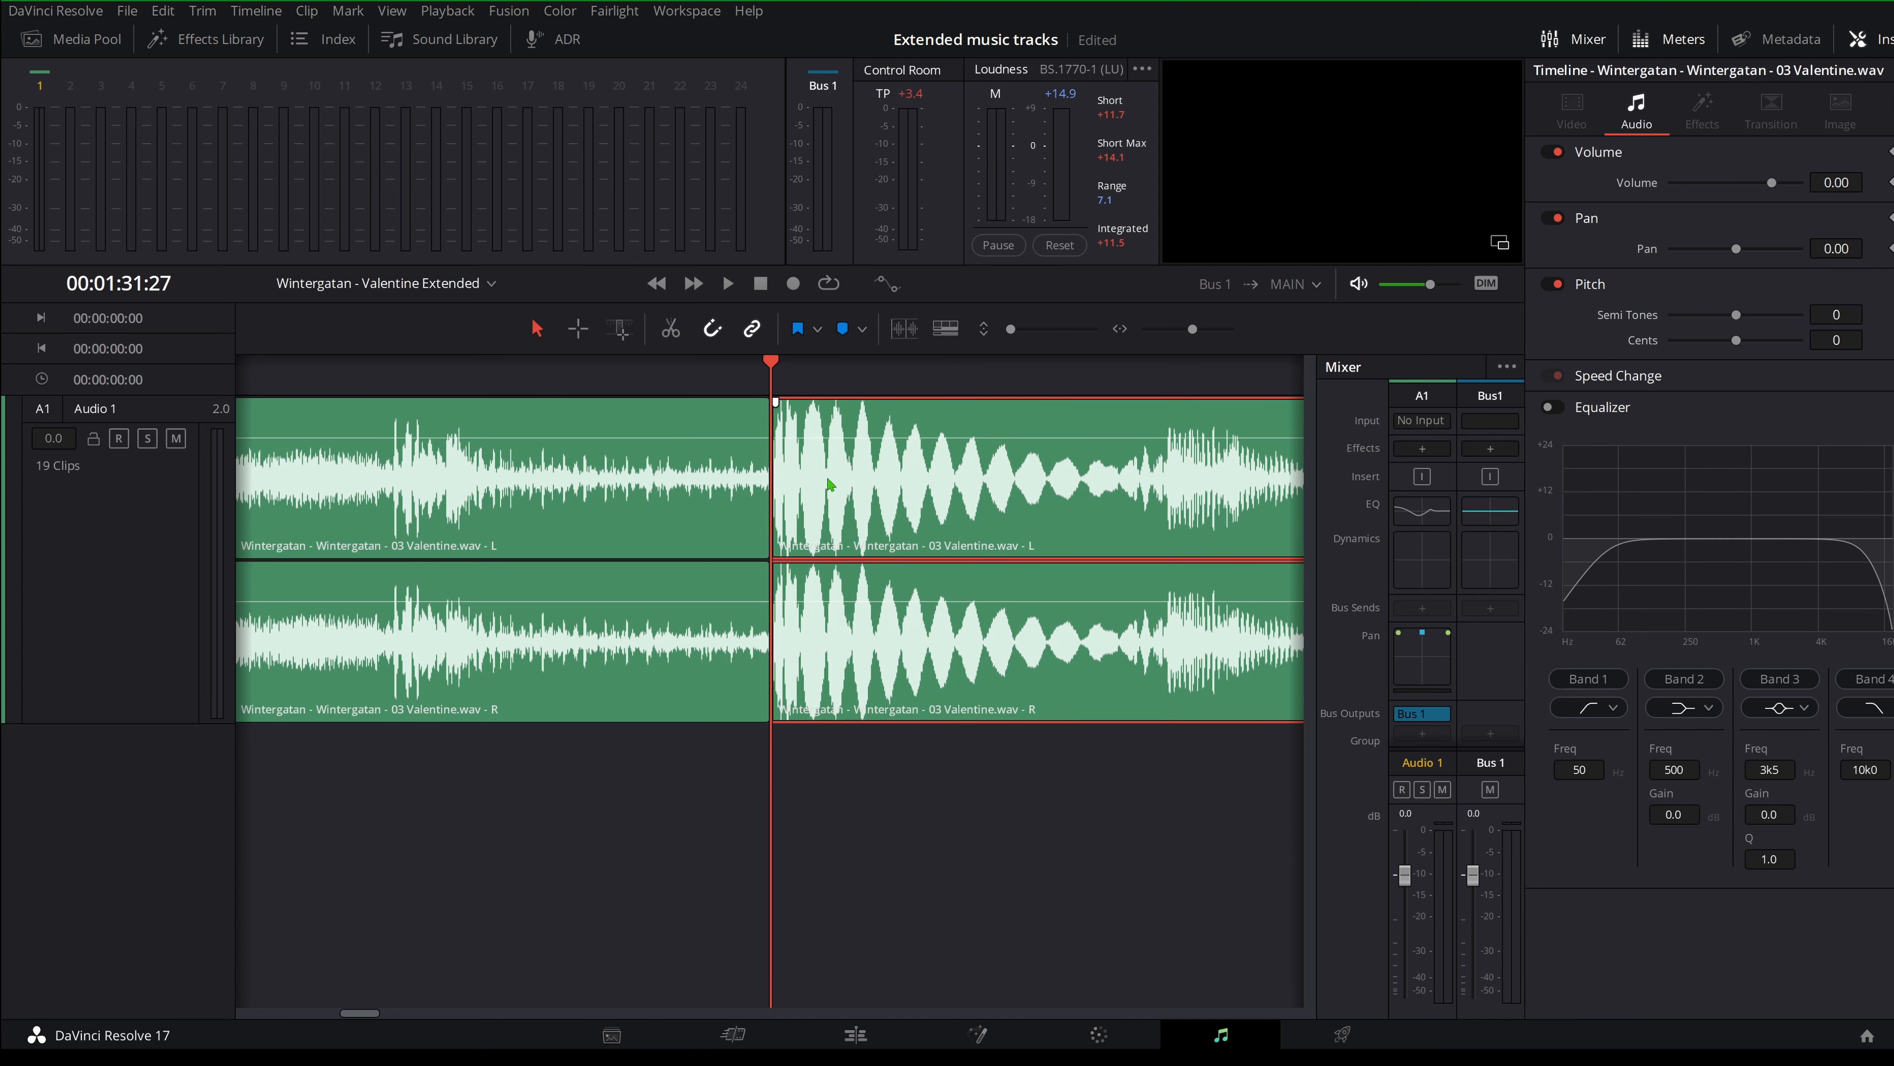
Play the audio across the fourth clip's starting cut from about 1.5 seconds before it.
scroll(839, 636, "down", 5)
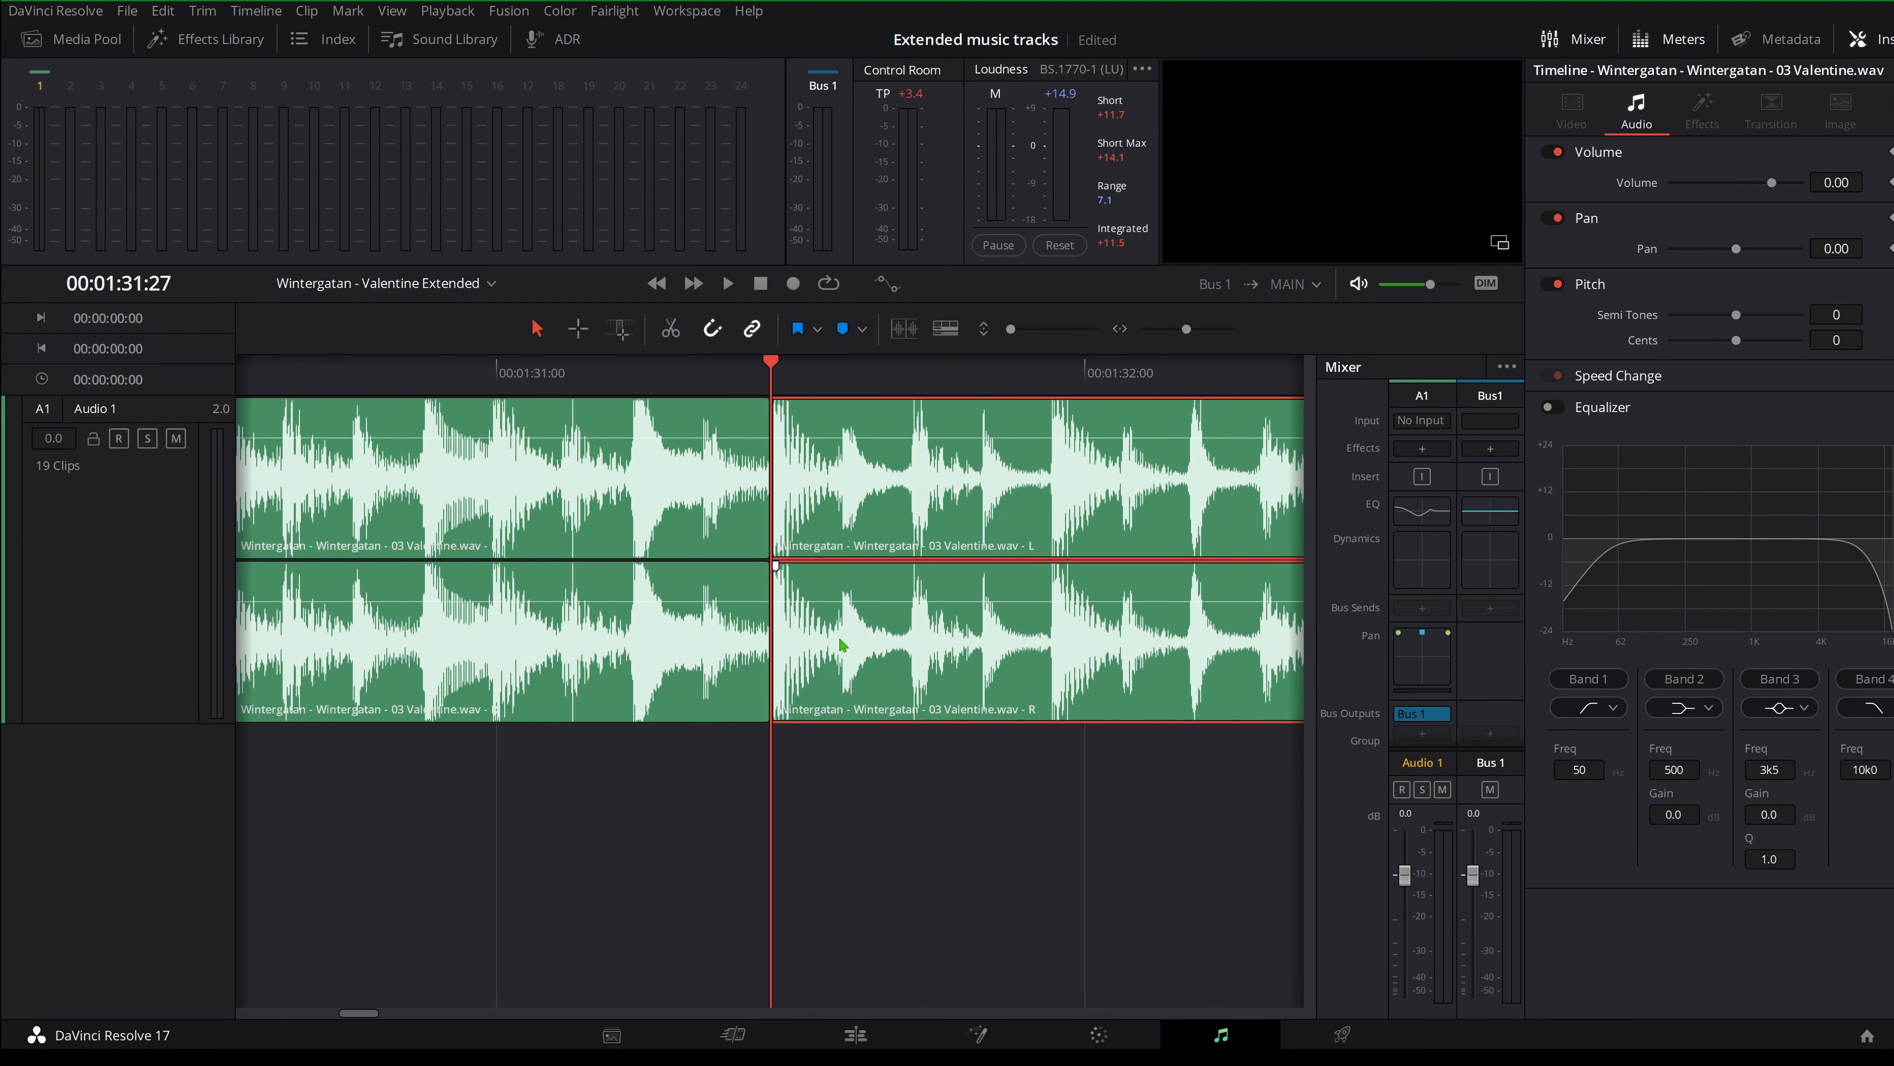
scroll(840, 636, "down", 2)
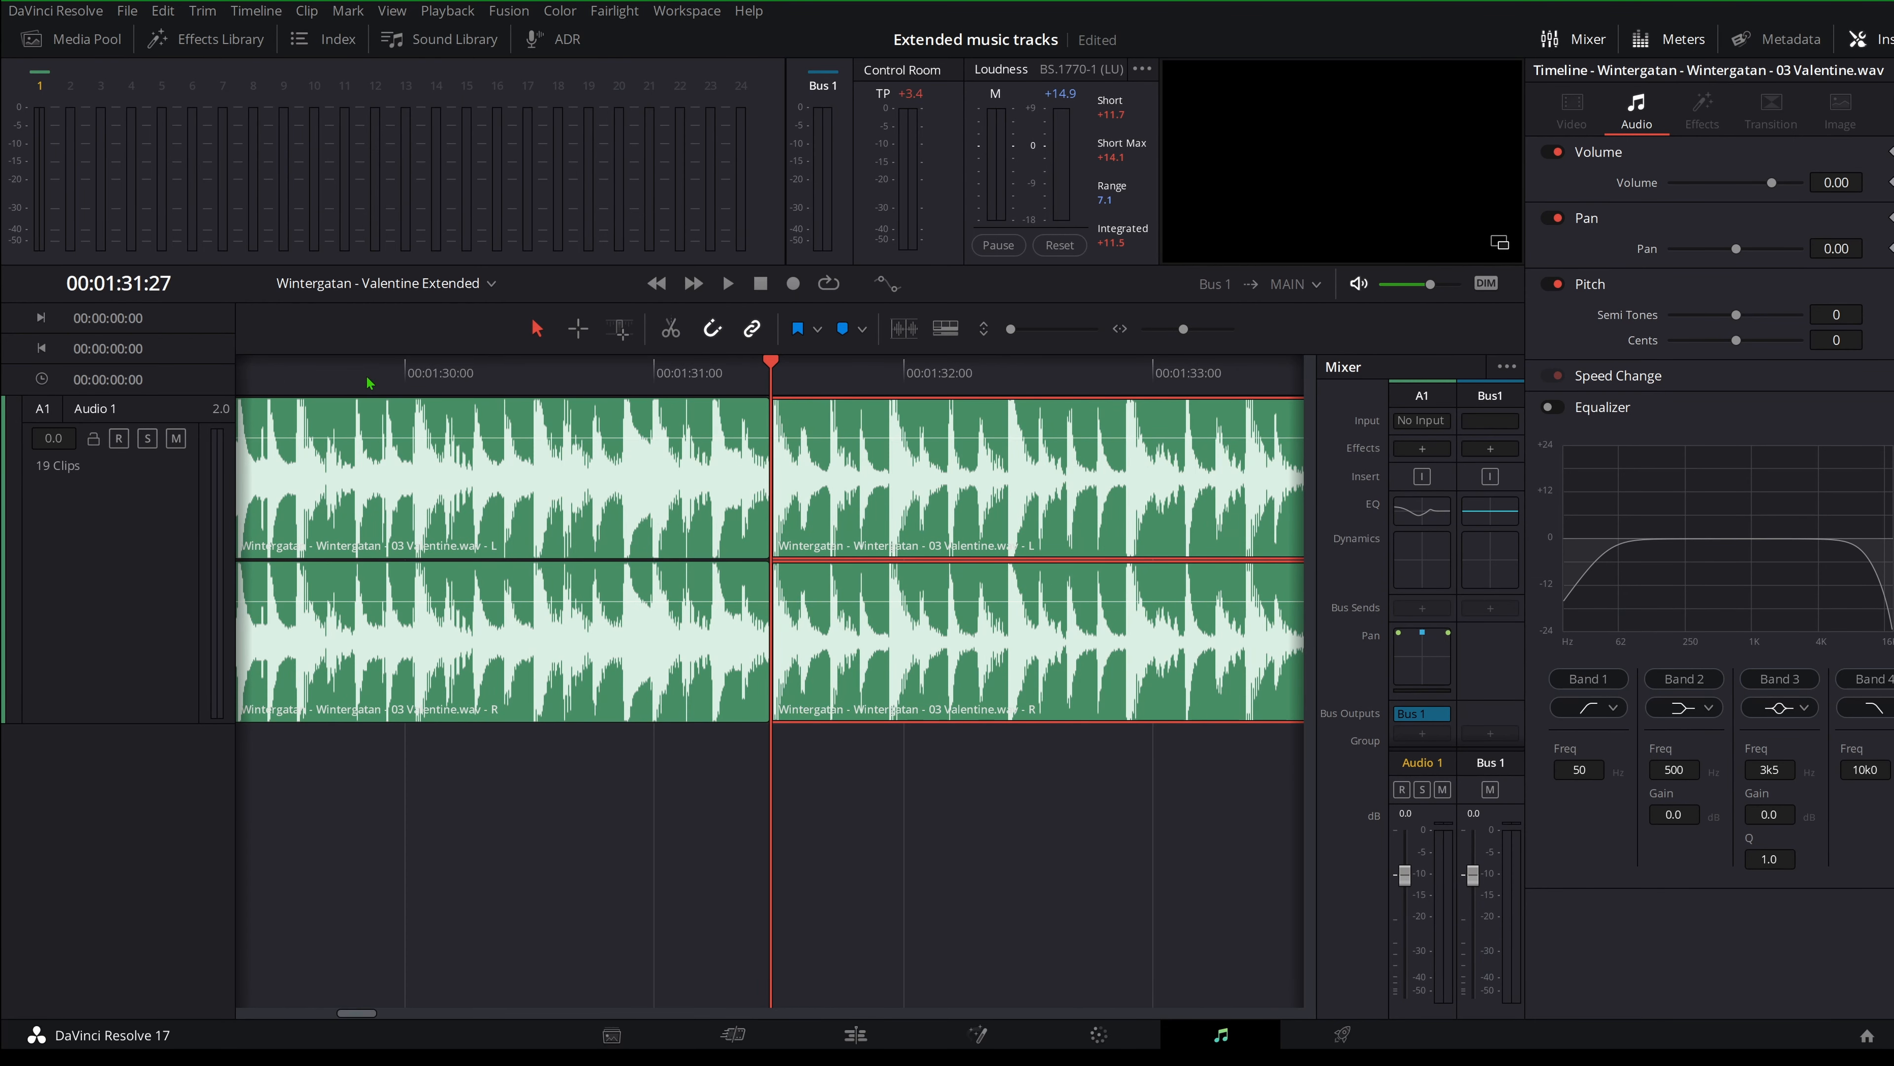
left_click(380, 369)
key("space")
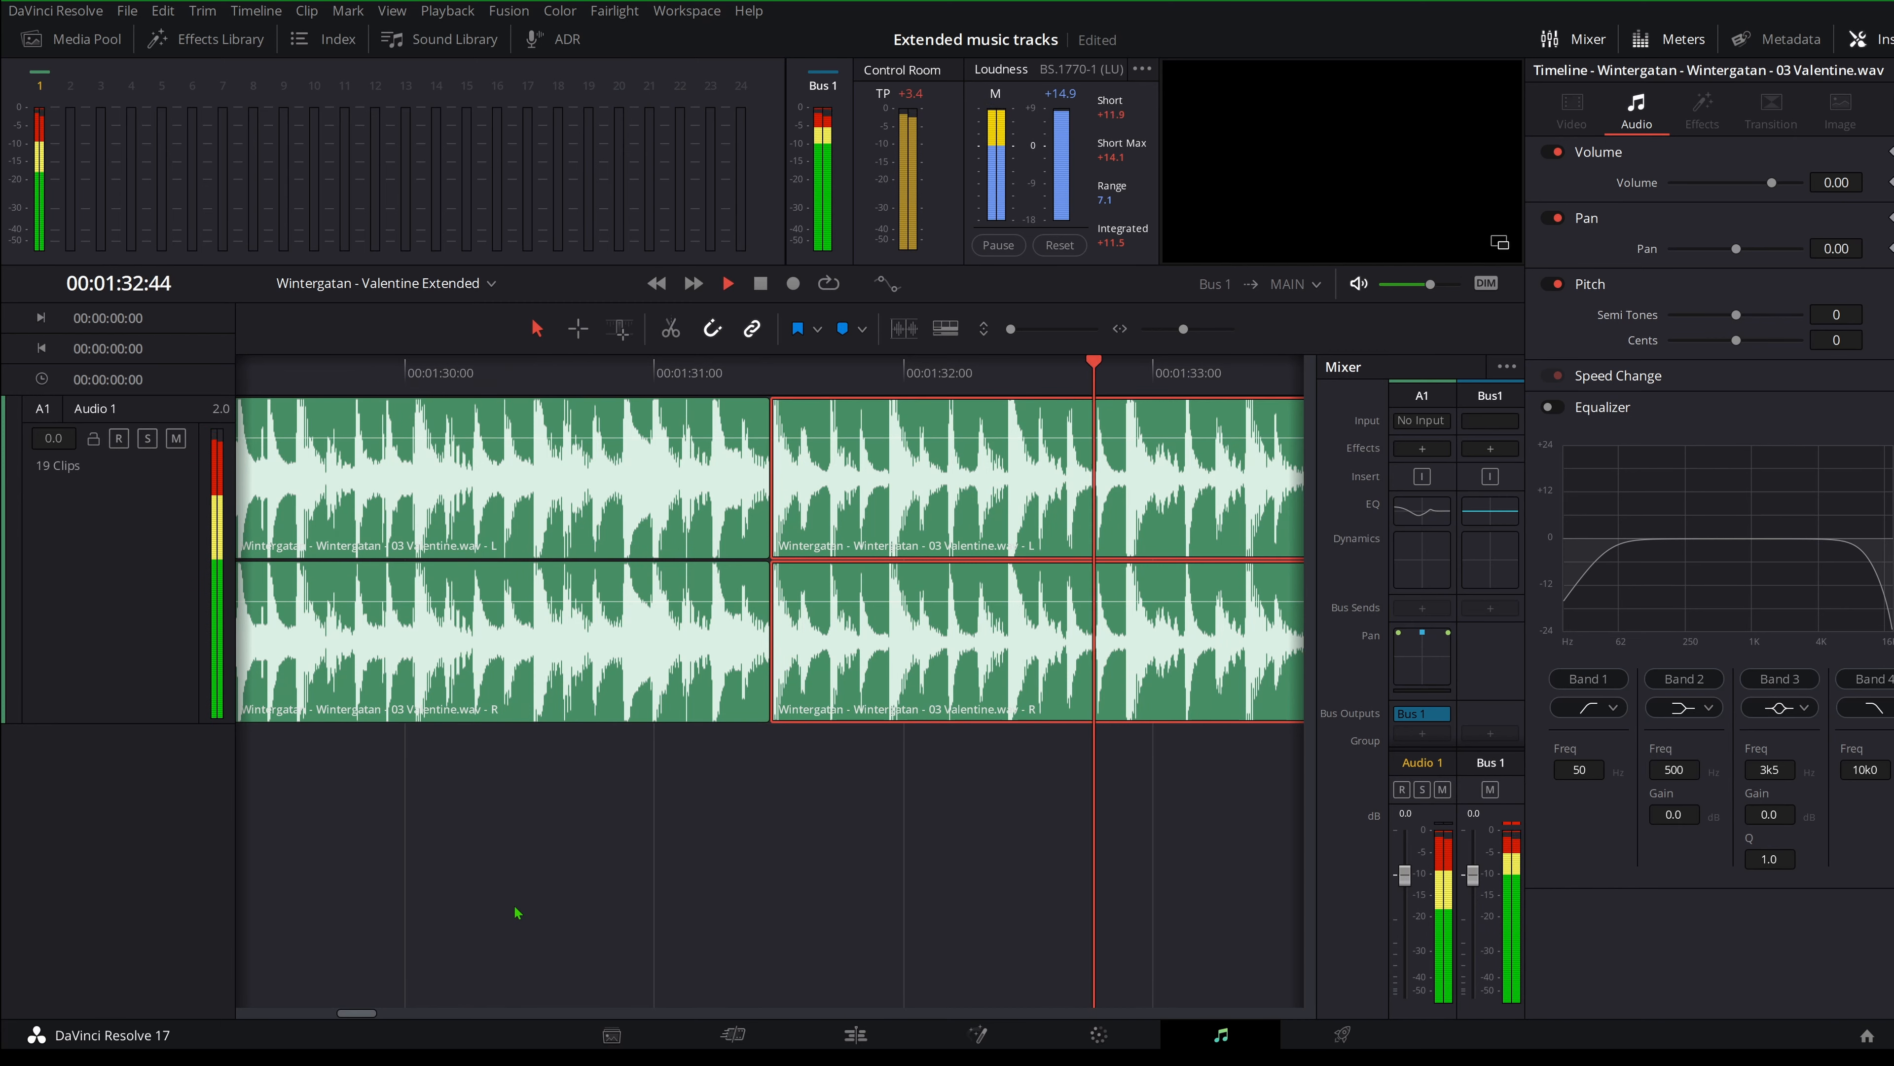
key("space")
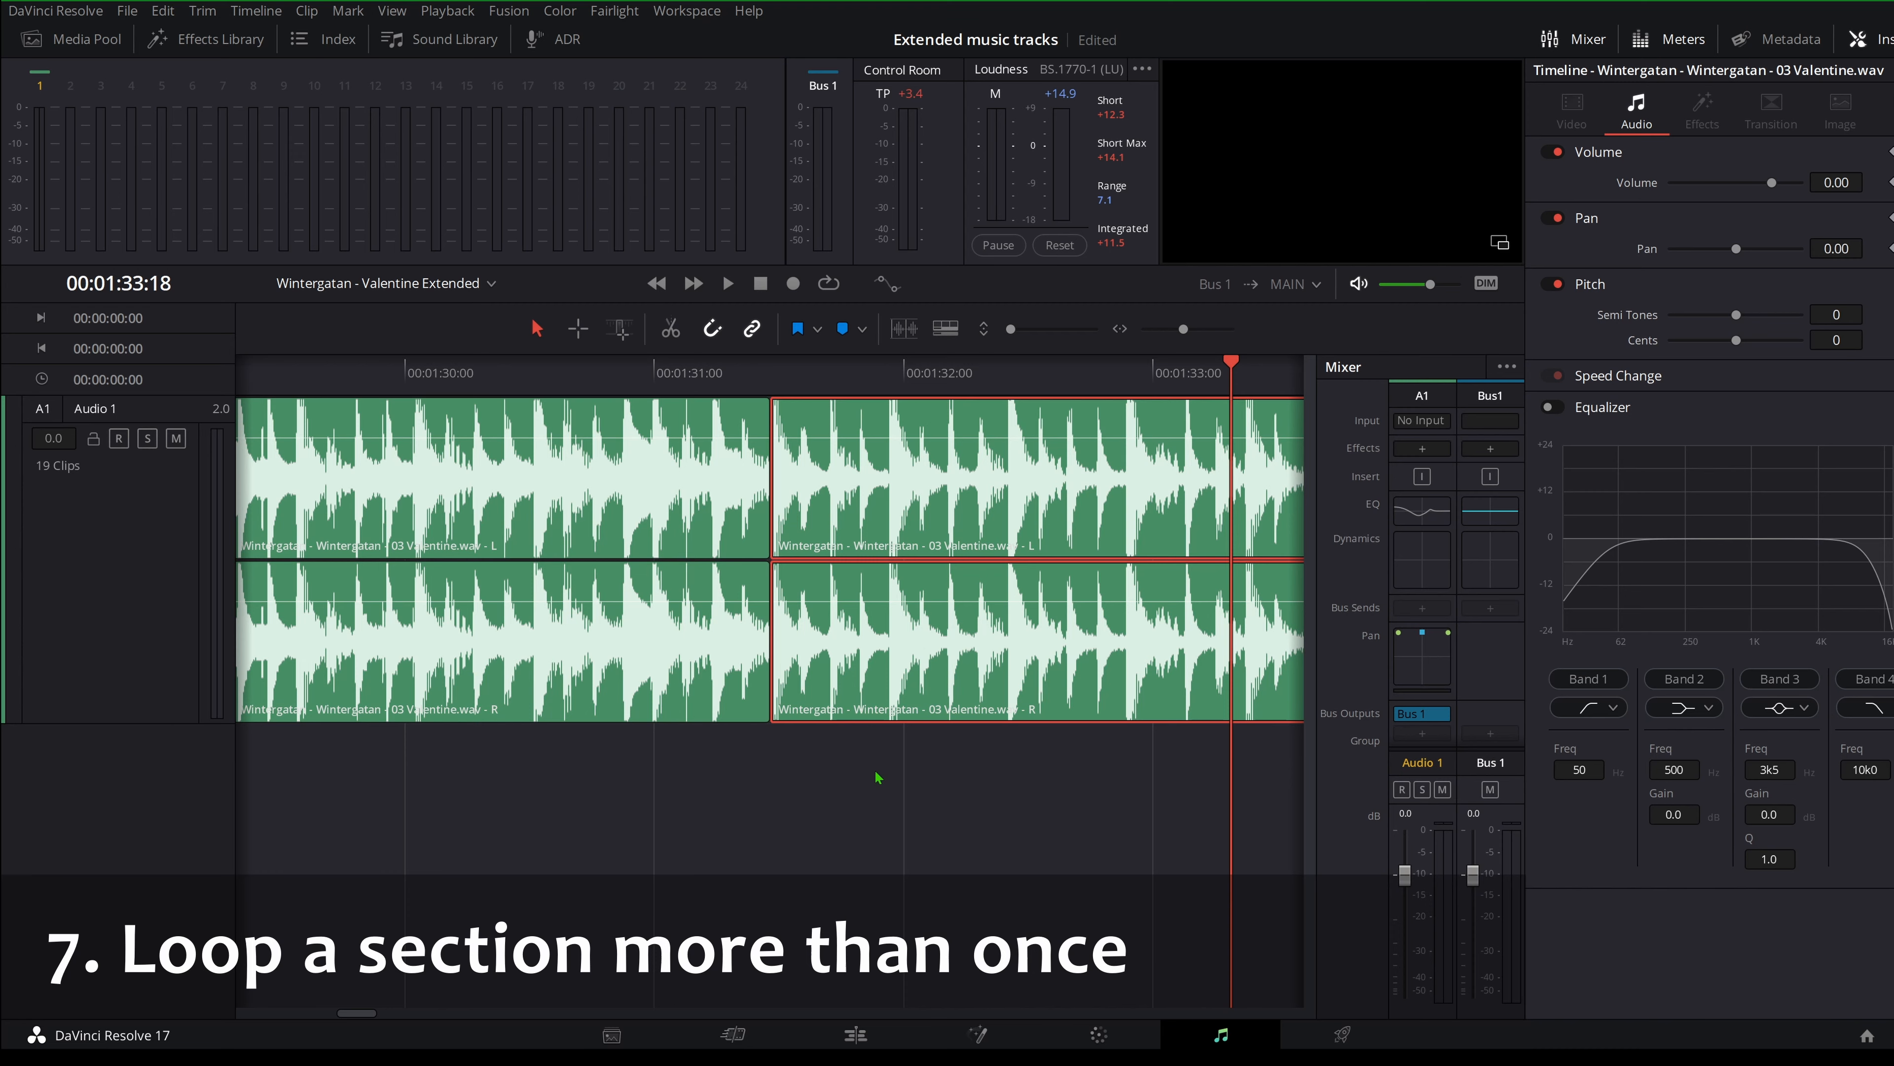
Bring the opening clips into view and select the second and third clips together.
scroll(875, 771, "down", 12)
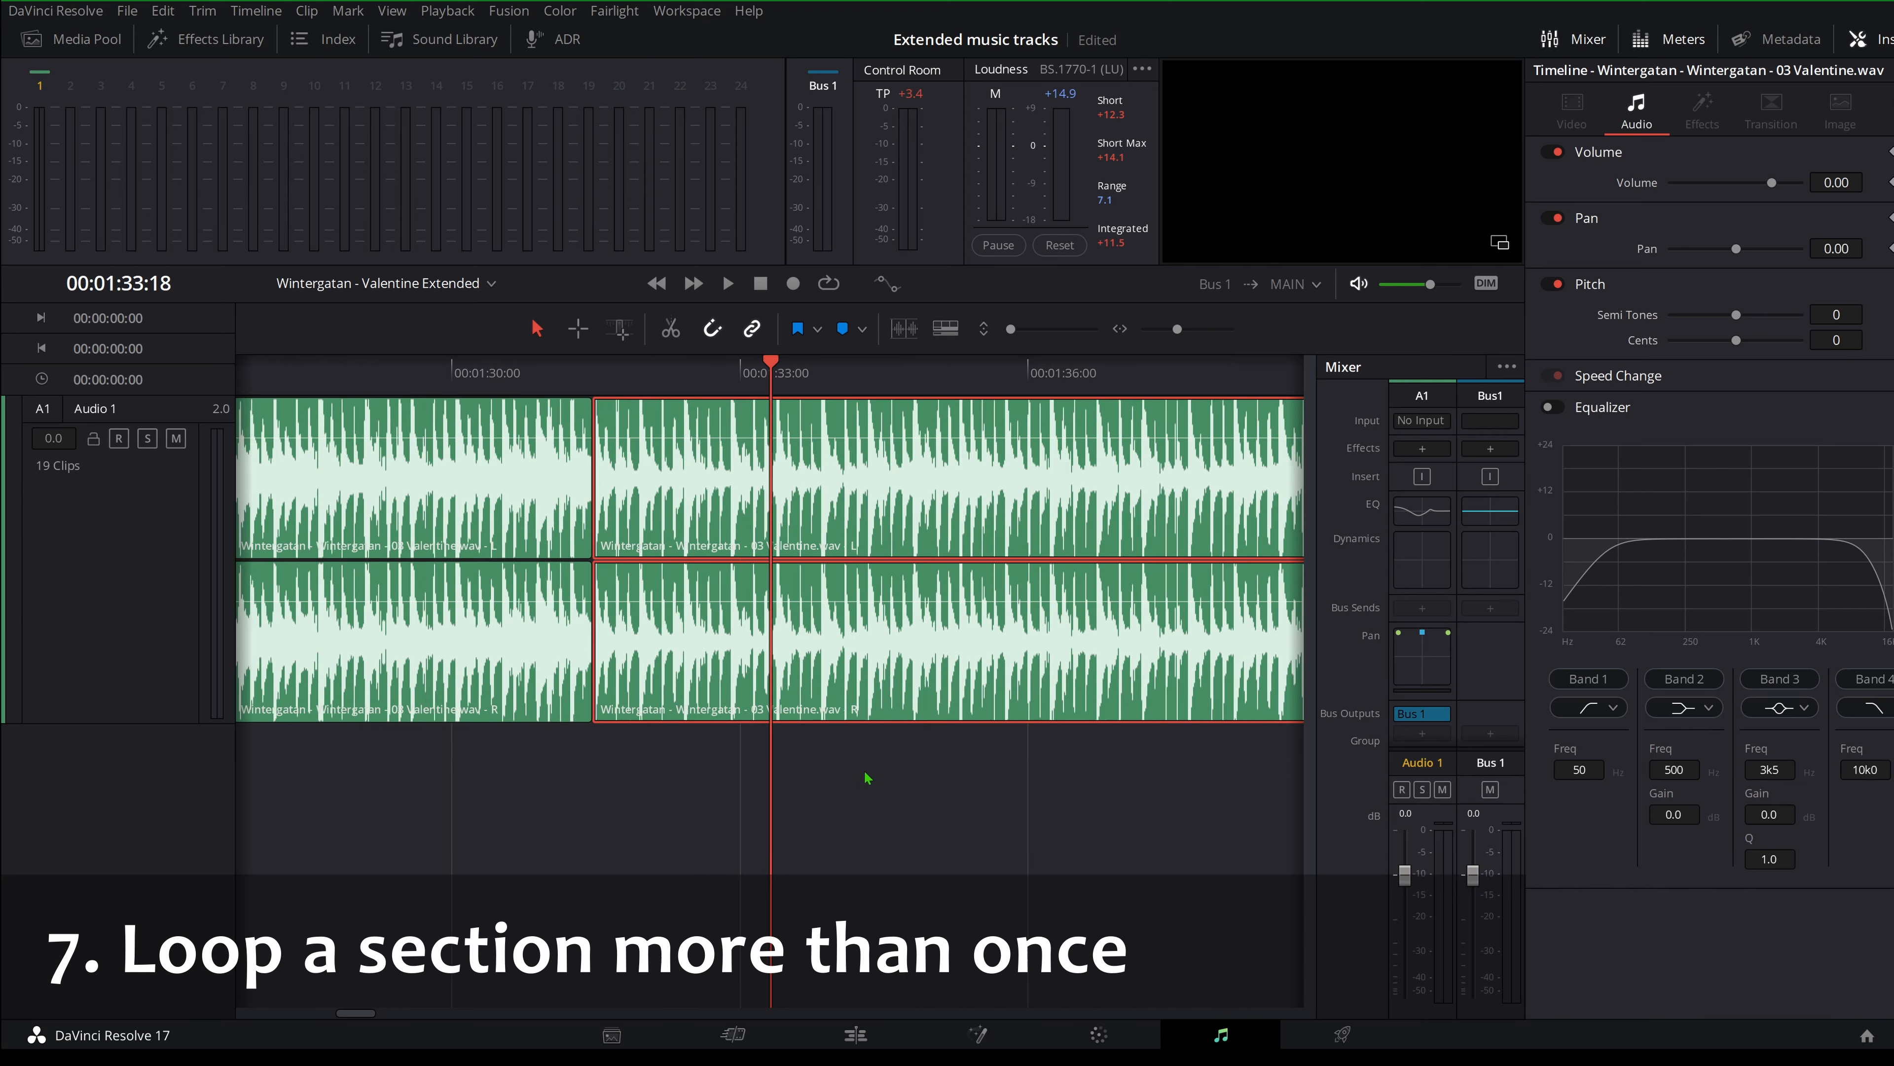
scroll(865, 760, "down", 5)
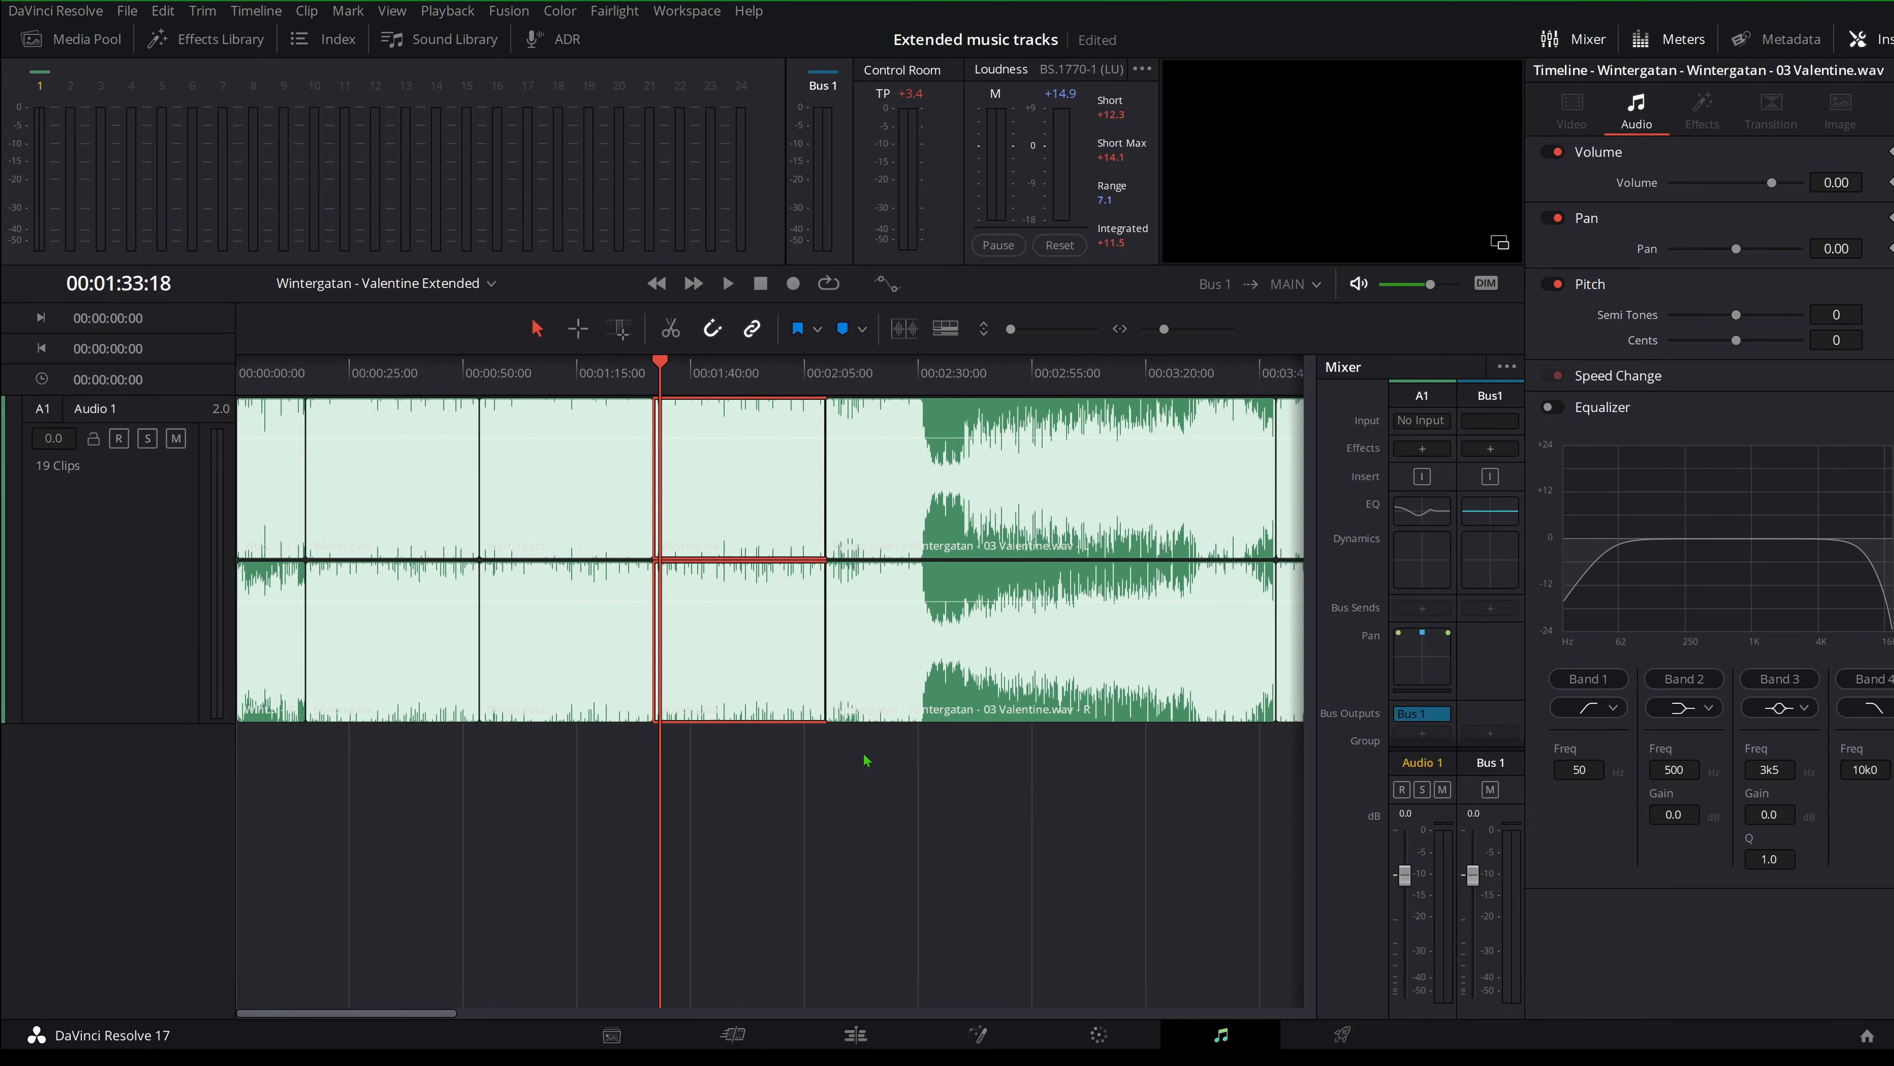
left_click_drag(514, 825, 557, 478)
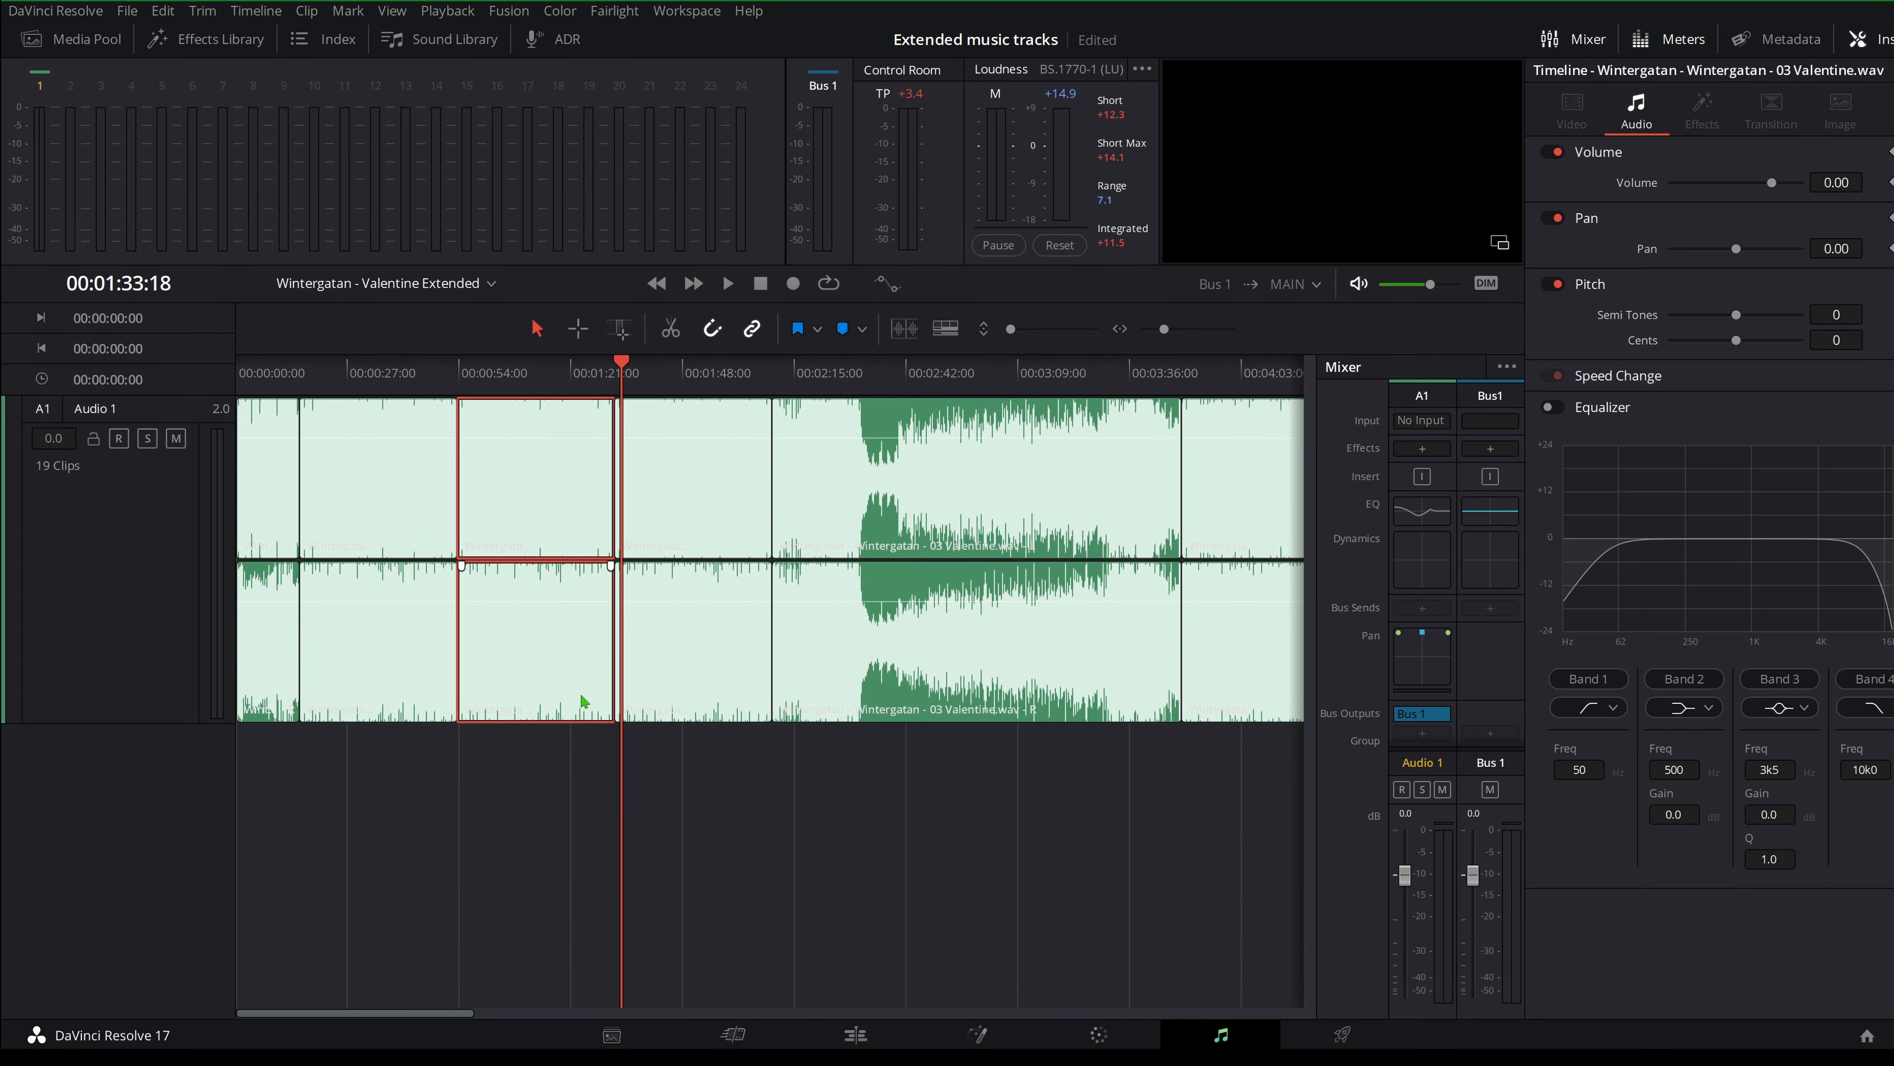
left_click(563, 825)
left_click(365, 521)
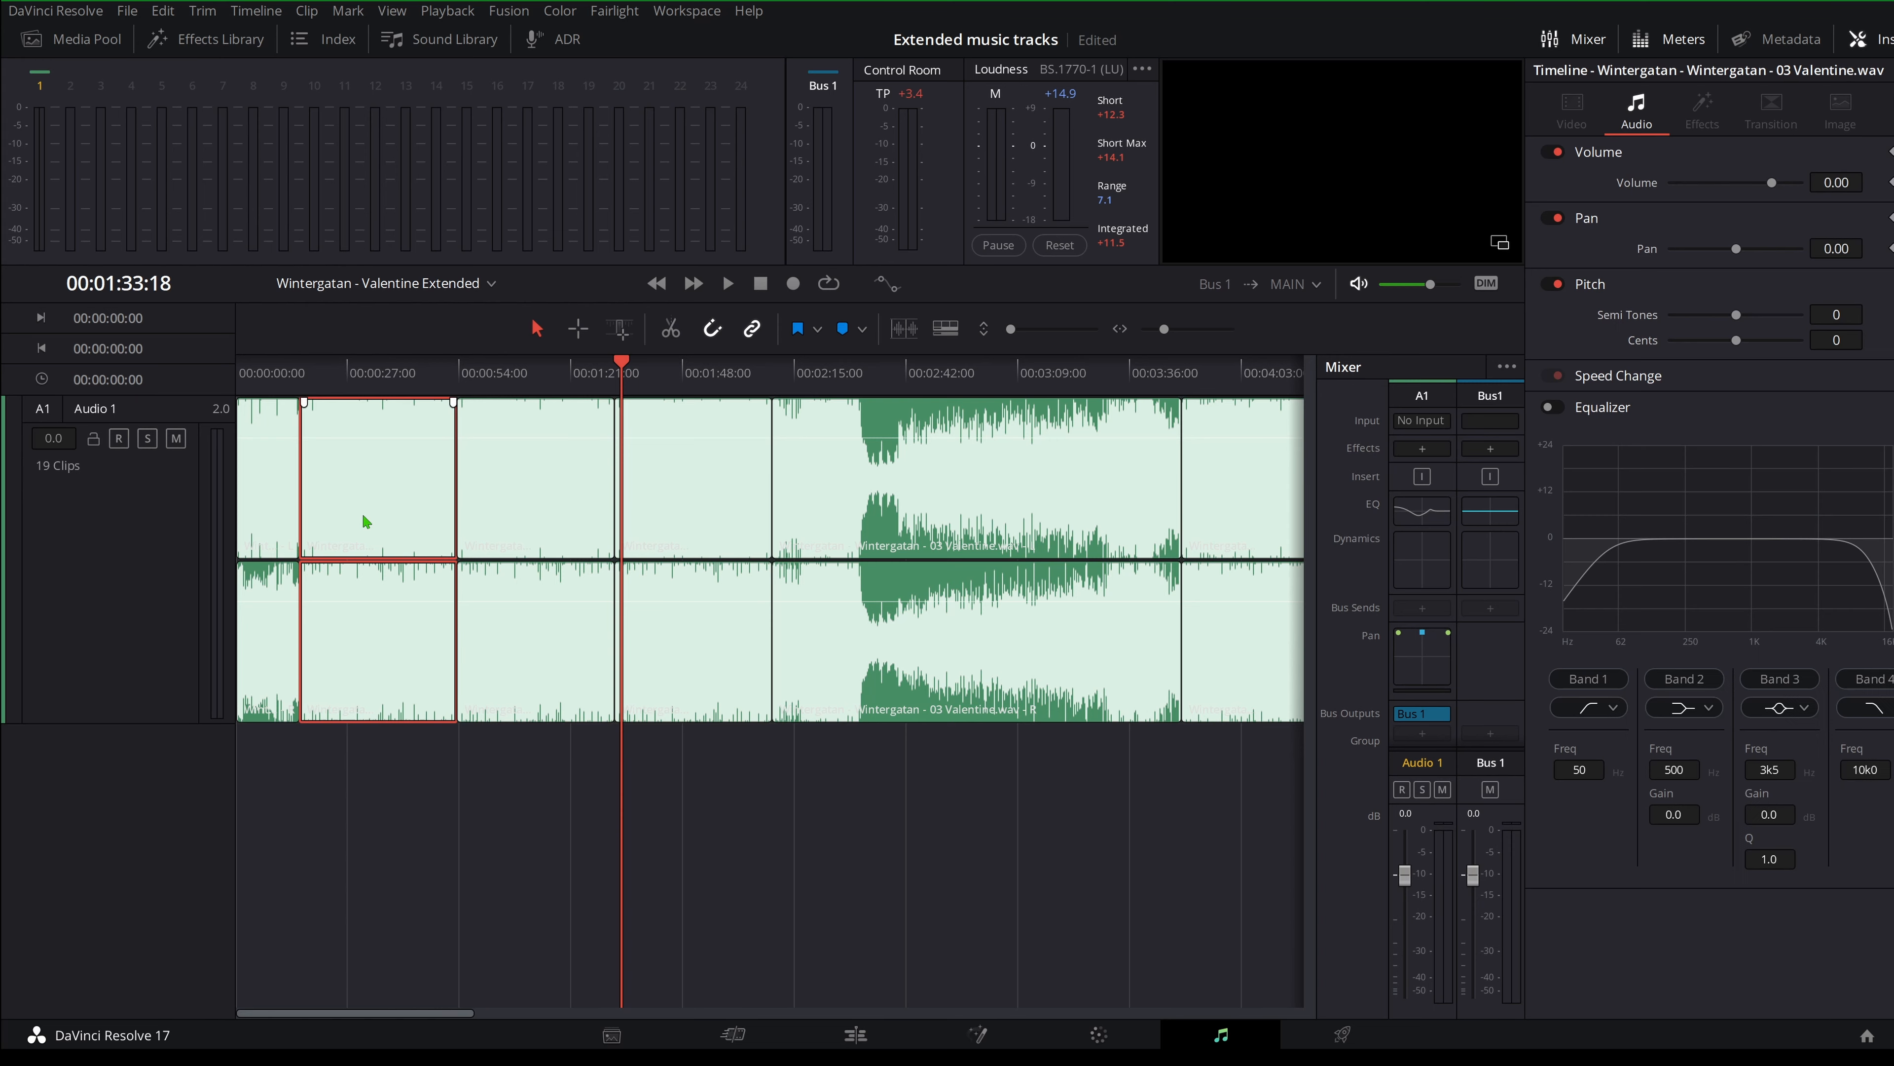
left_click(589, 511)
left_click_drag(379, 498, 379, 498)
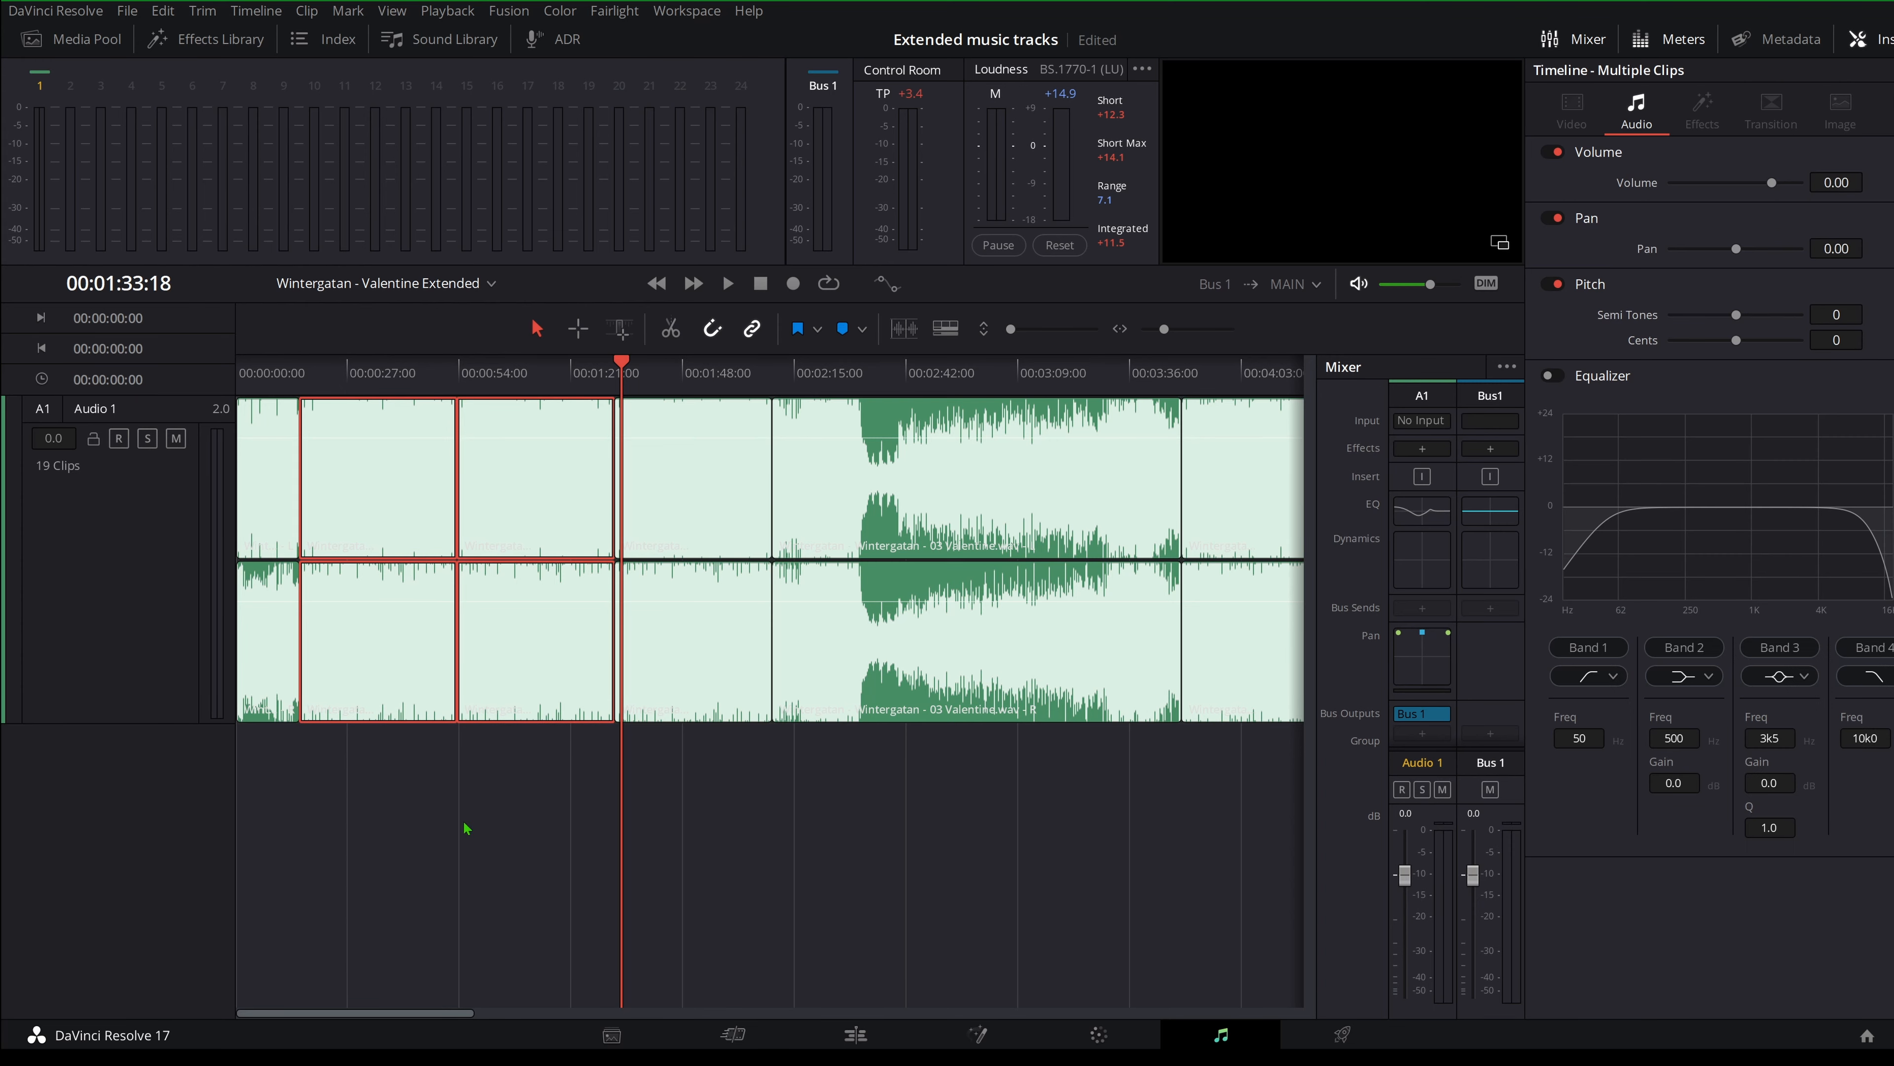
Clear the selection and select the second, third and fourth clips one after another.
left_click(466, 828)
left_click(388, 507)
left_click(534, 489)
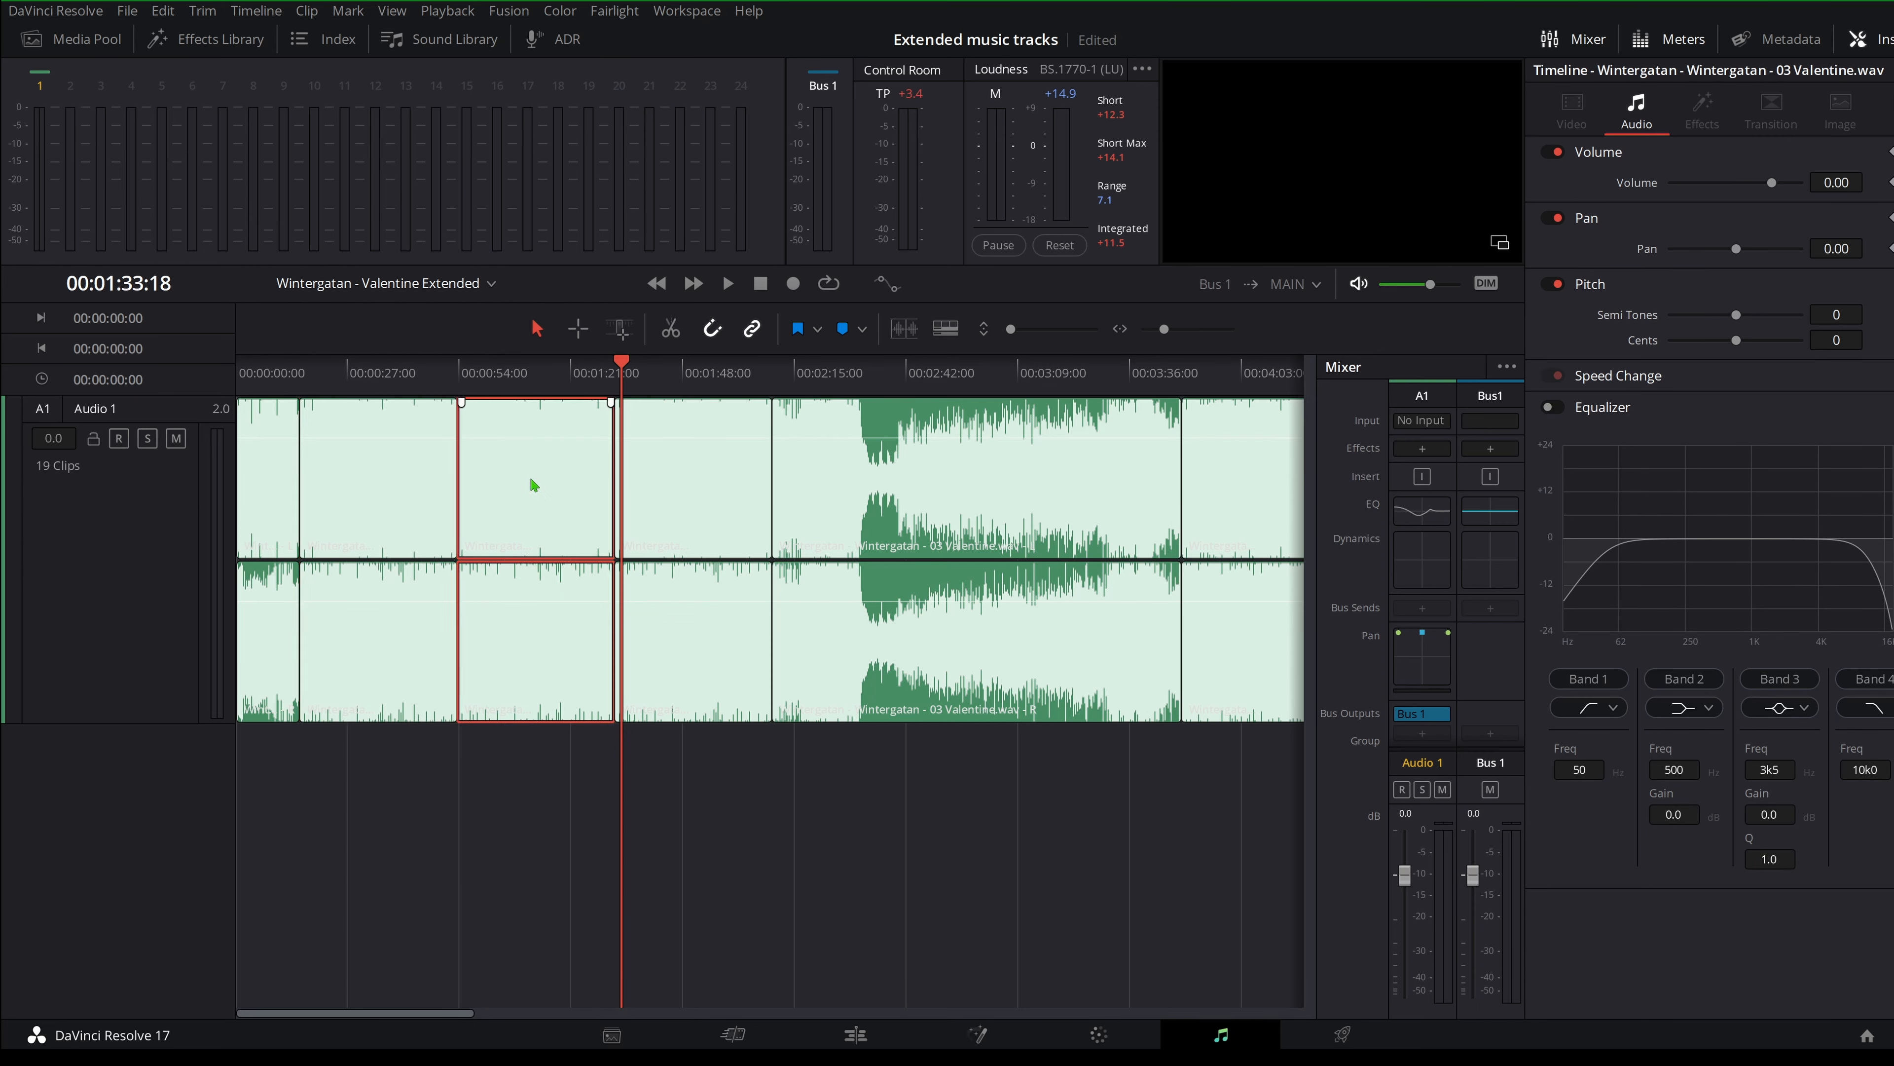
left_click(716, 498)
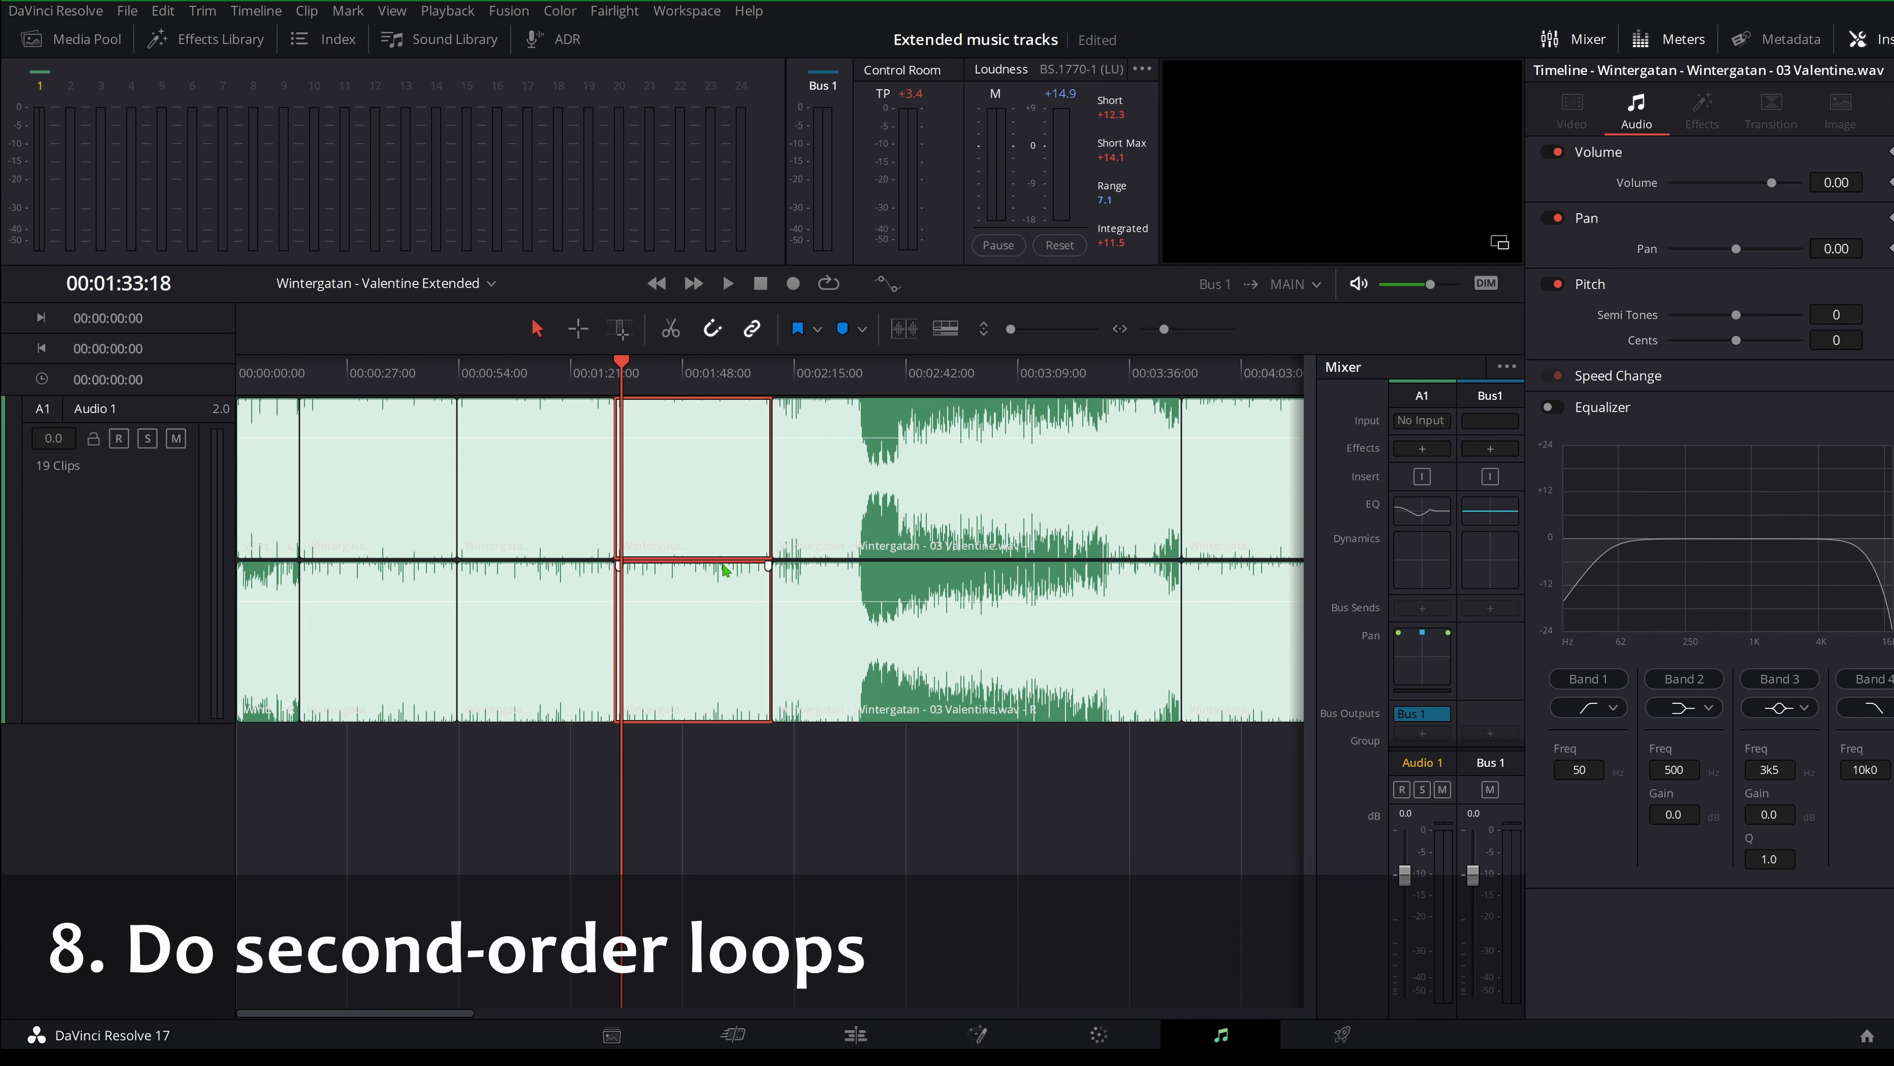
Show the whole extended track and locate the crossfaded transition at 00:09:39:58.
scroll(725, 571, "down", 10)
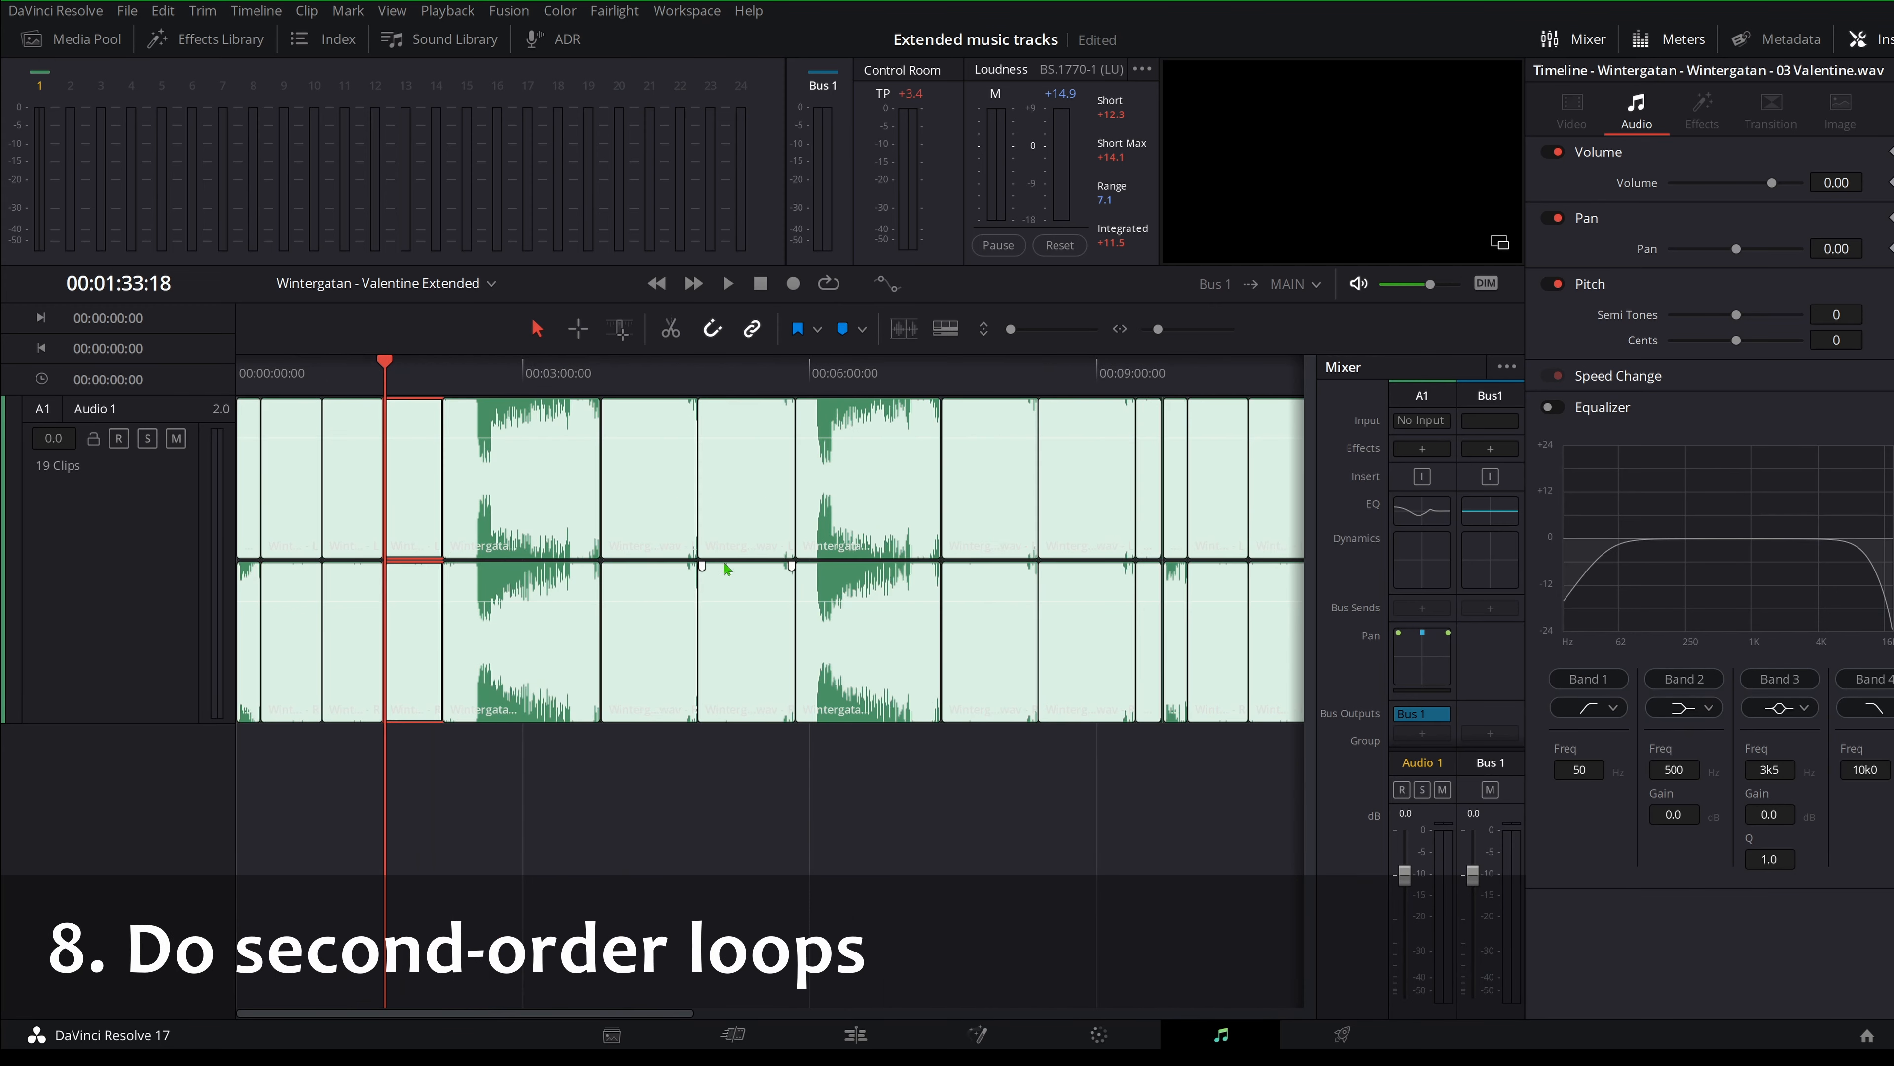
scroll(721, 565, "down", 1)
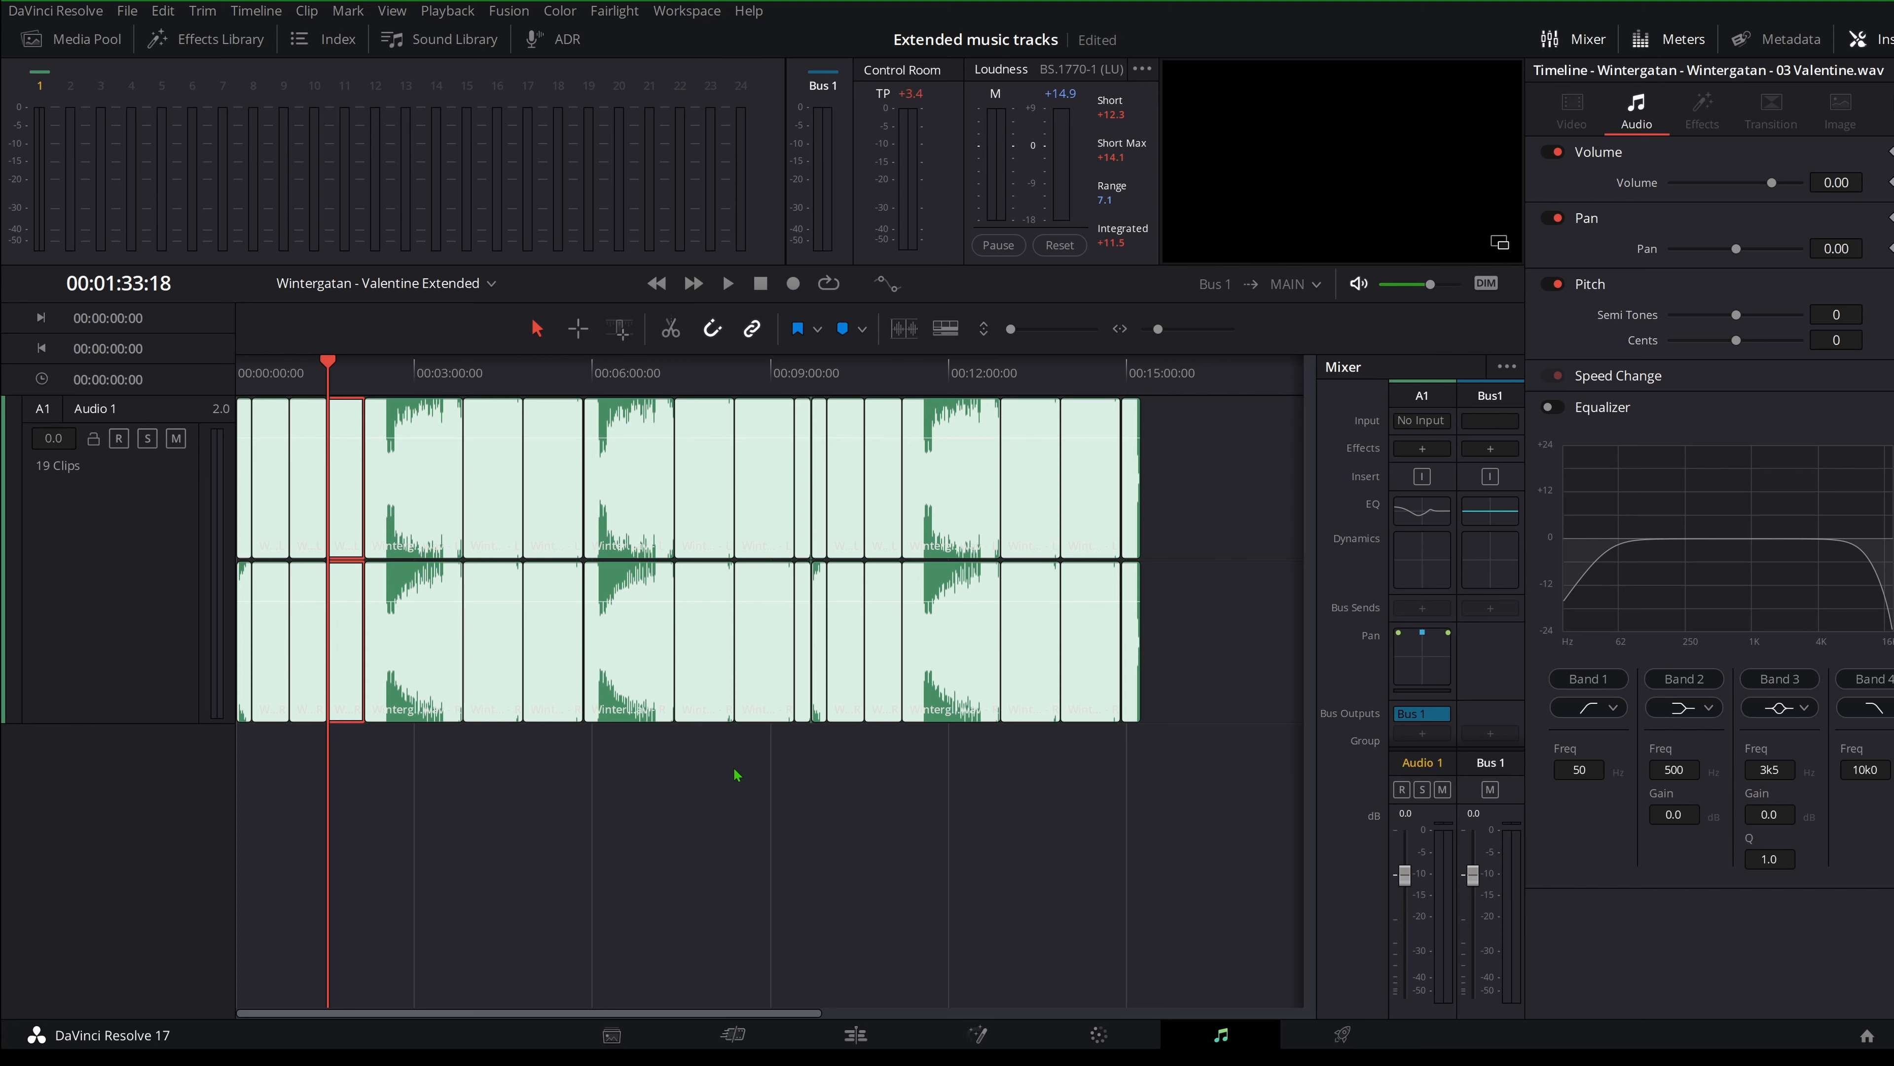
left_click(812, 381)
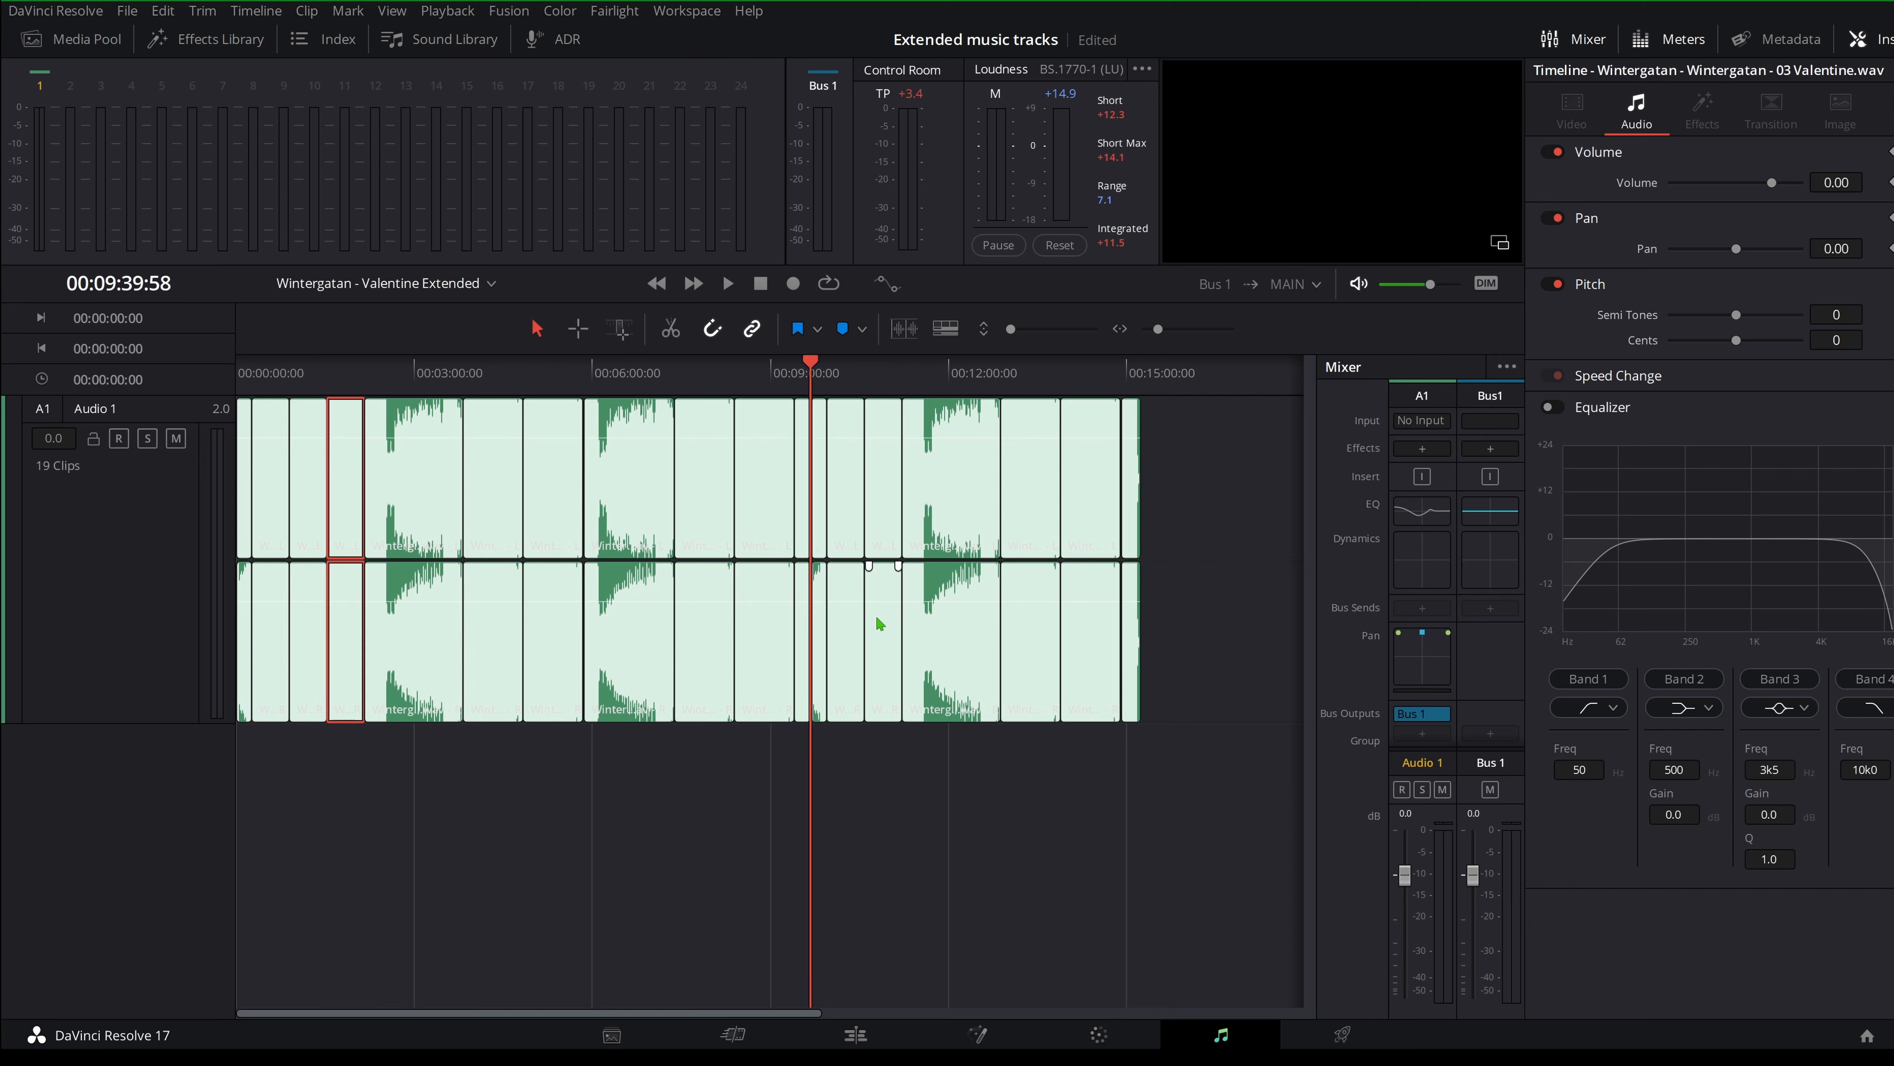
scroll(850, 572, "up", 5)
scroll(811, 571, "up", 5)
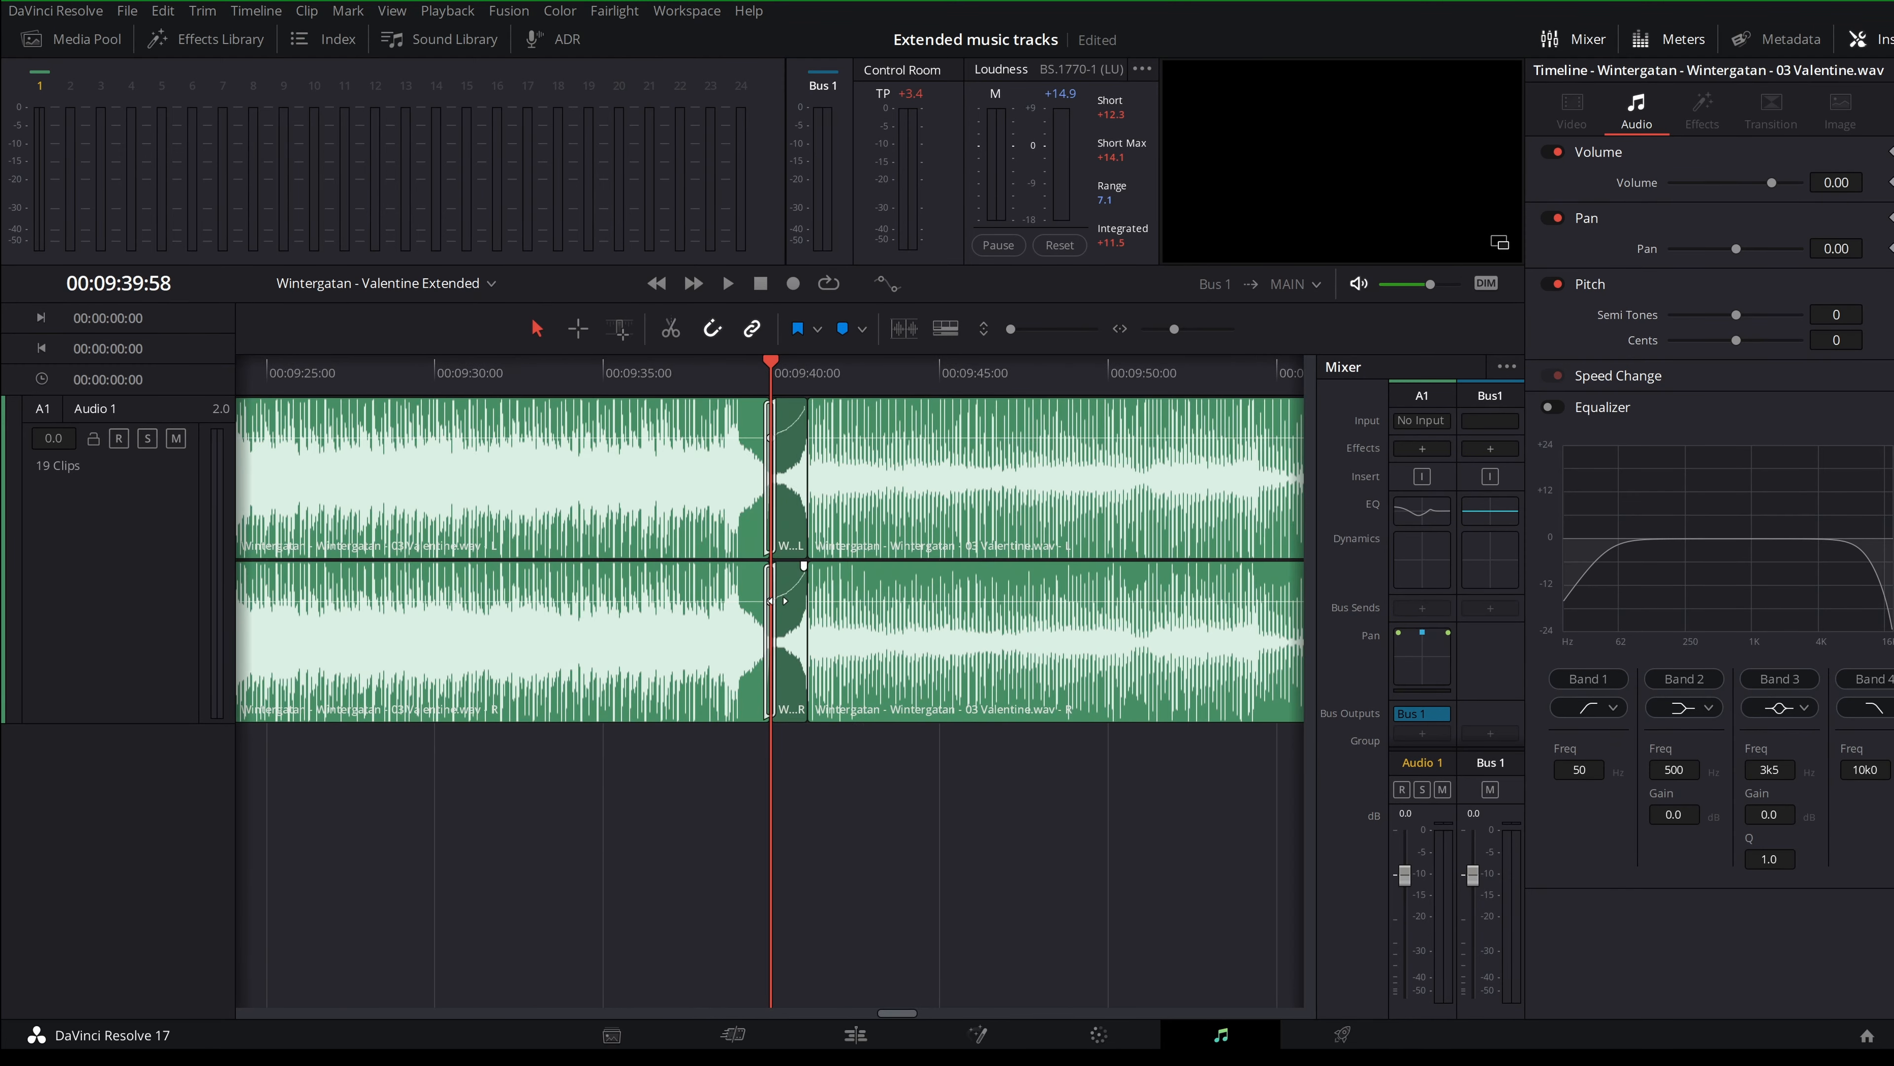
Play the audio into the crossfade from 00:09:35:37 and replay it from nearer the transition into the following clip.
left_click(350, 371)
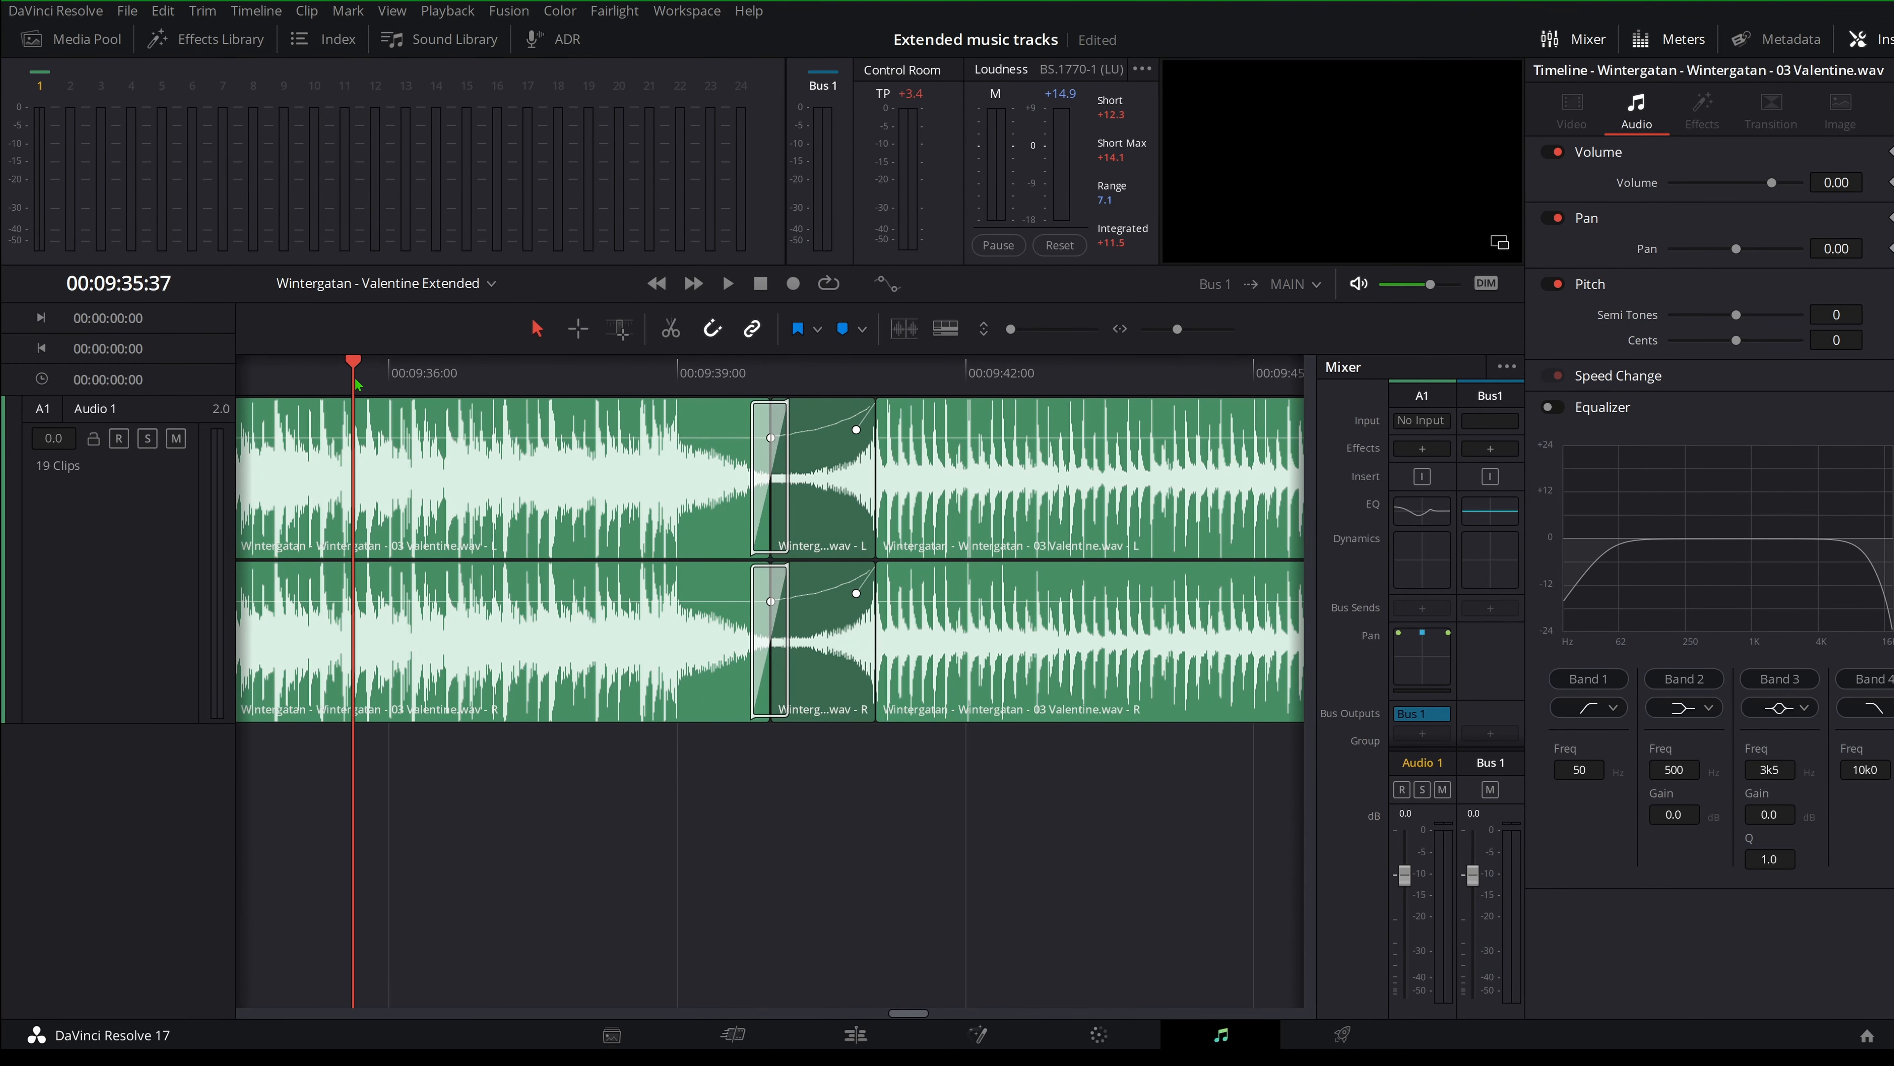
key("space")
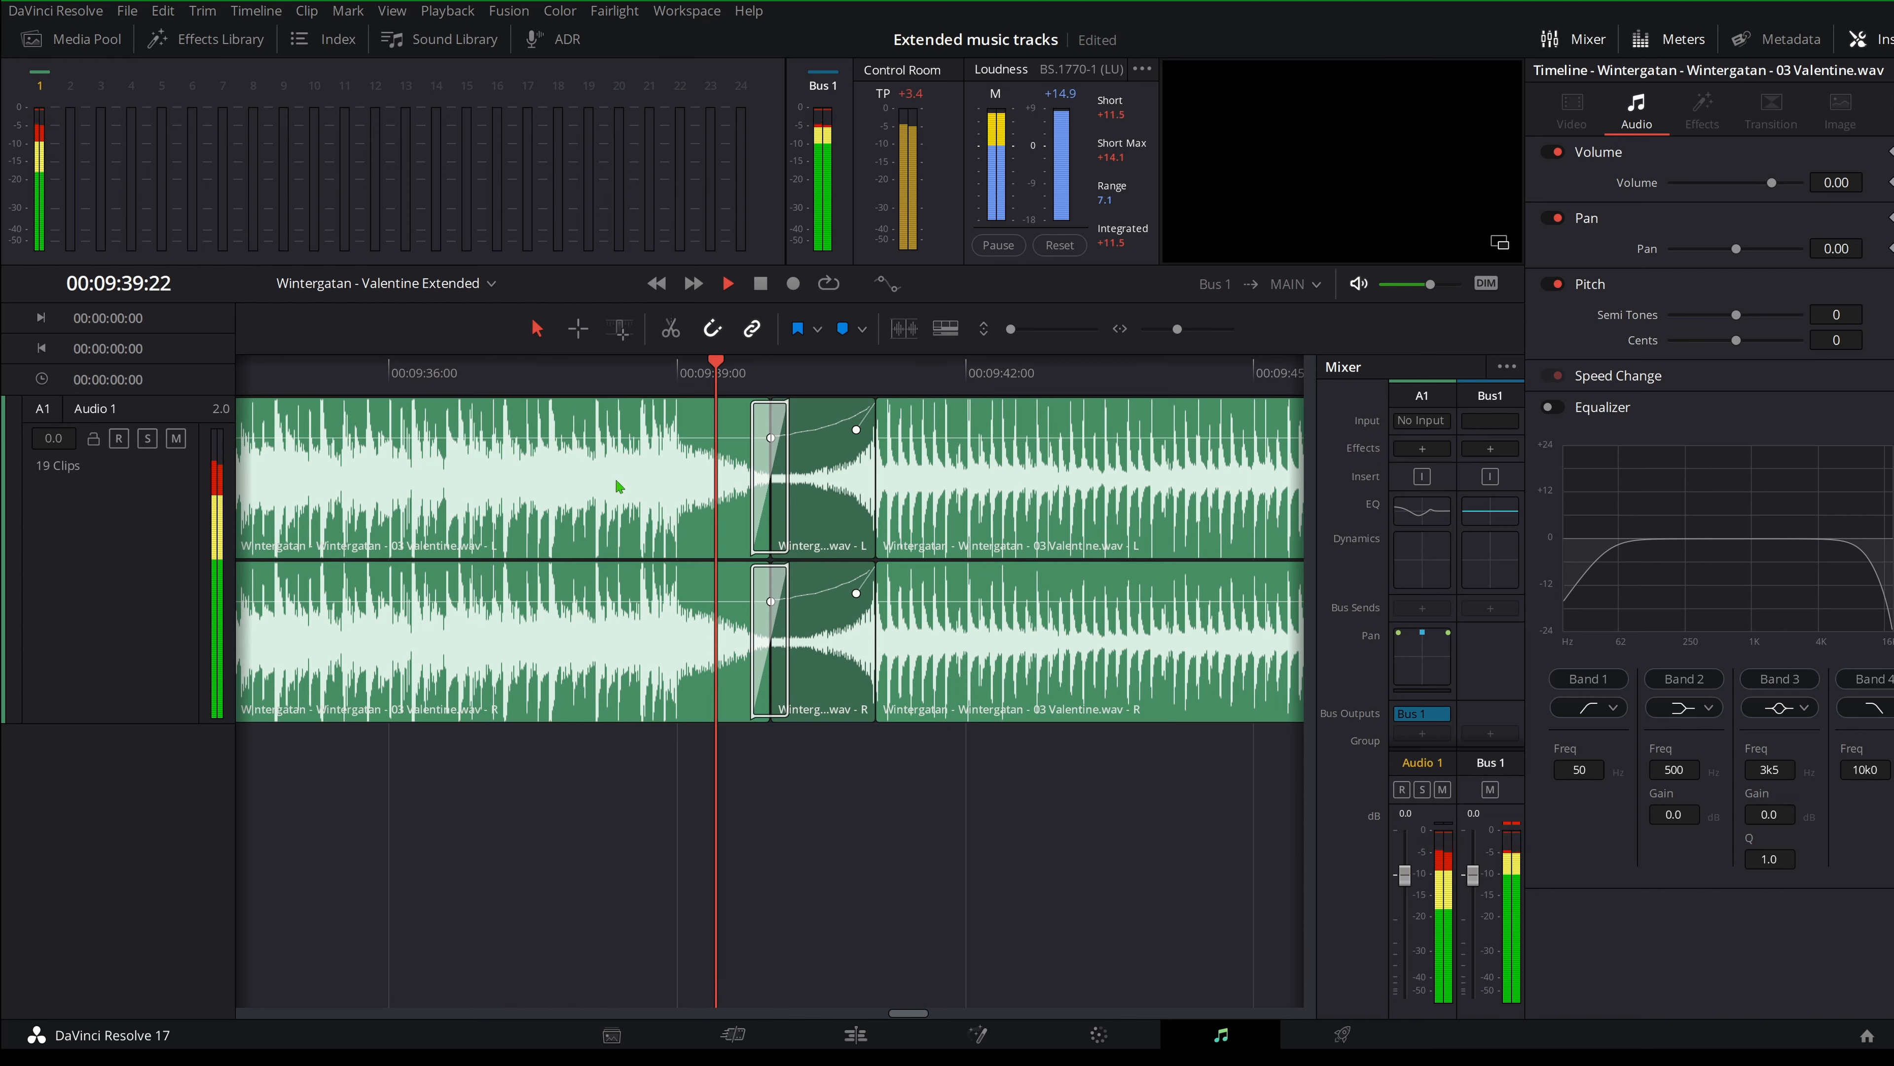
key("space")
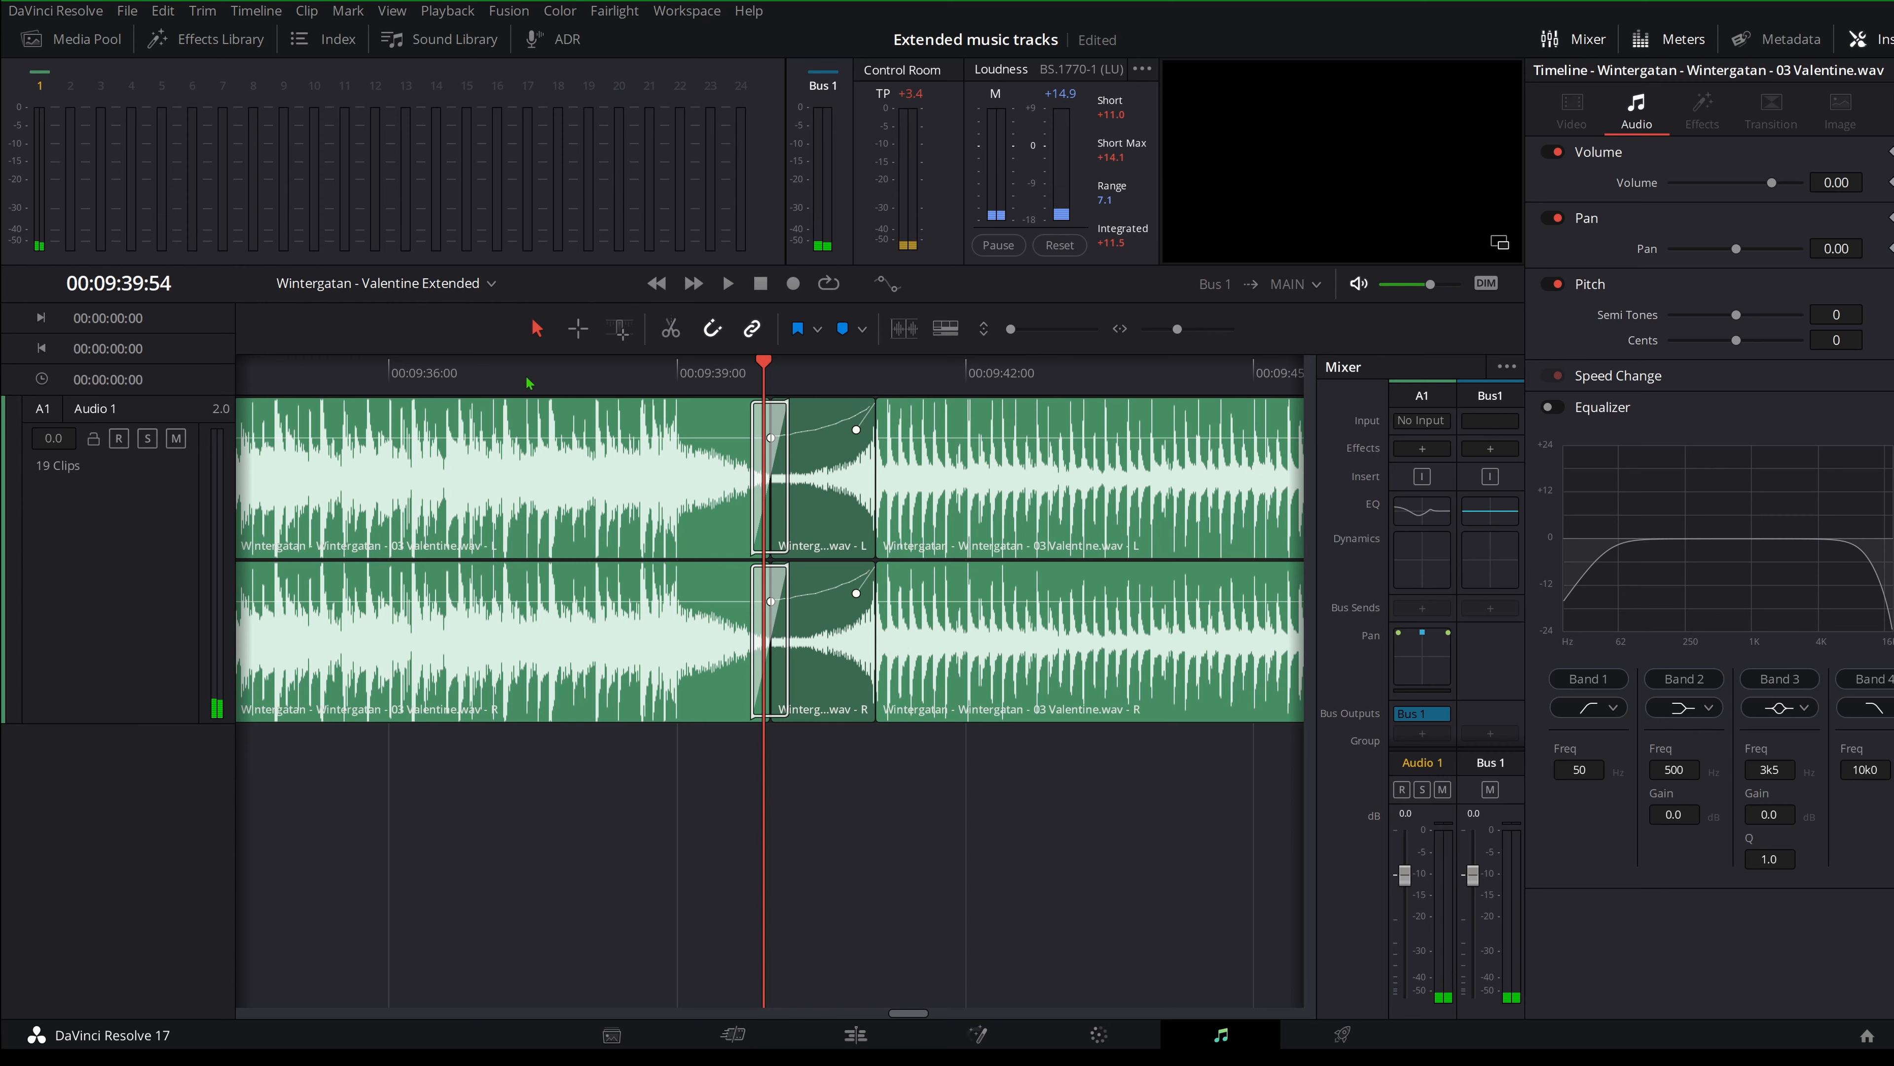
left_click(603, 379)
key("space")
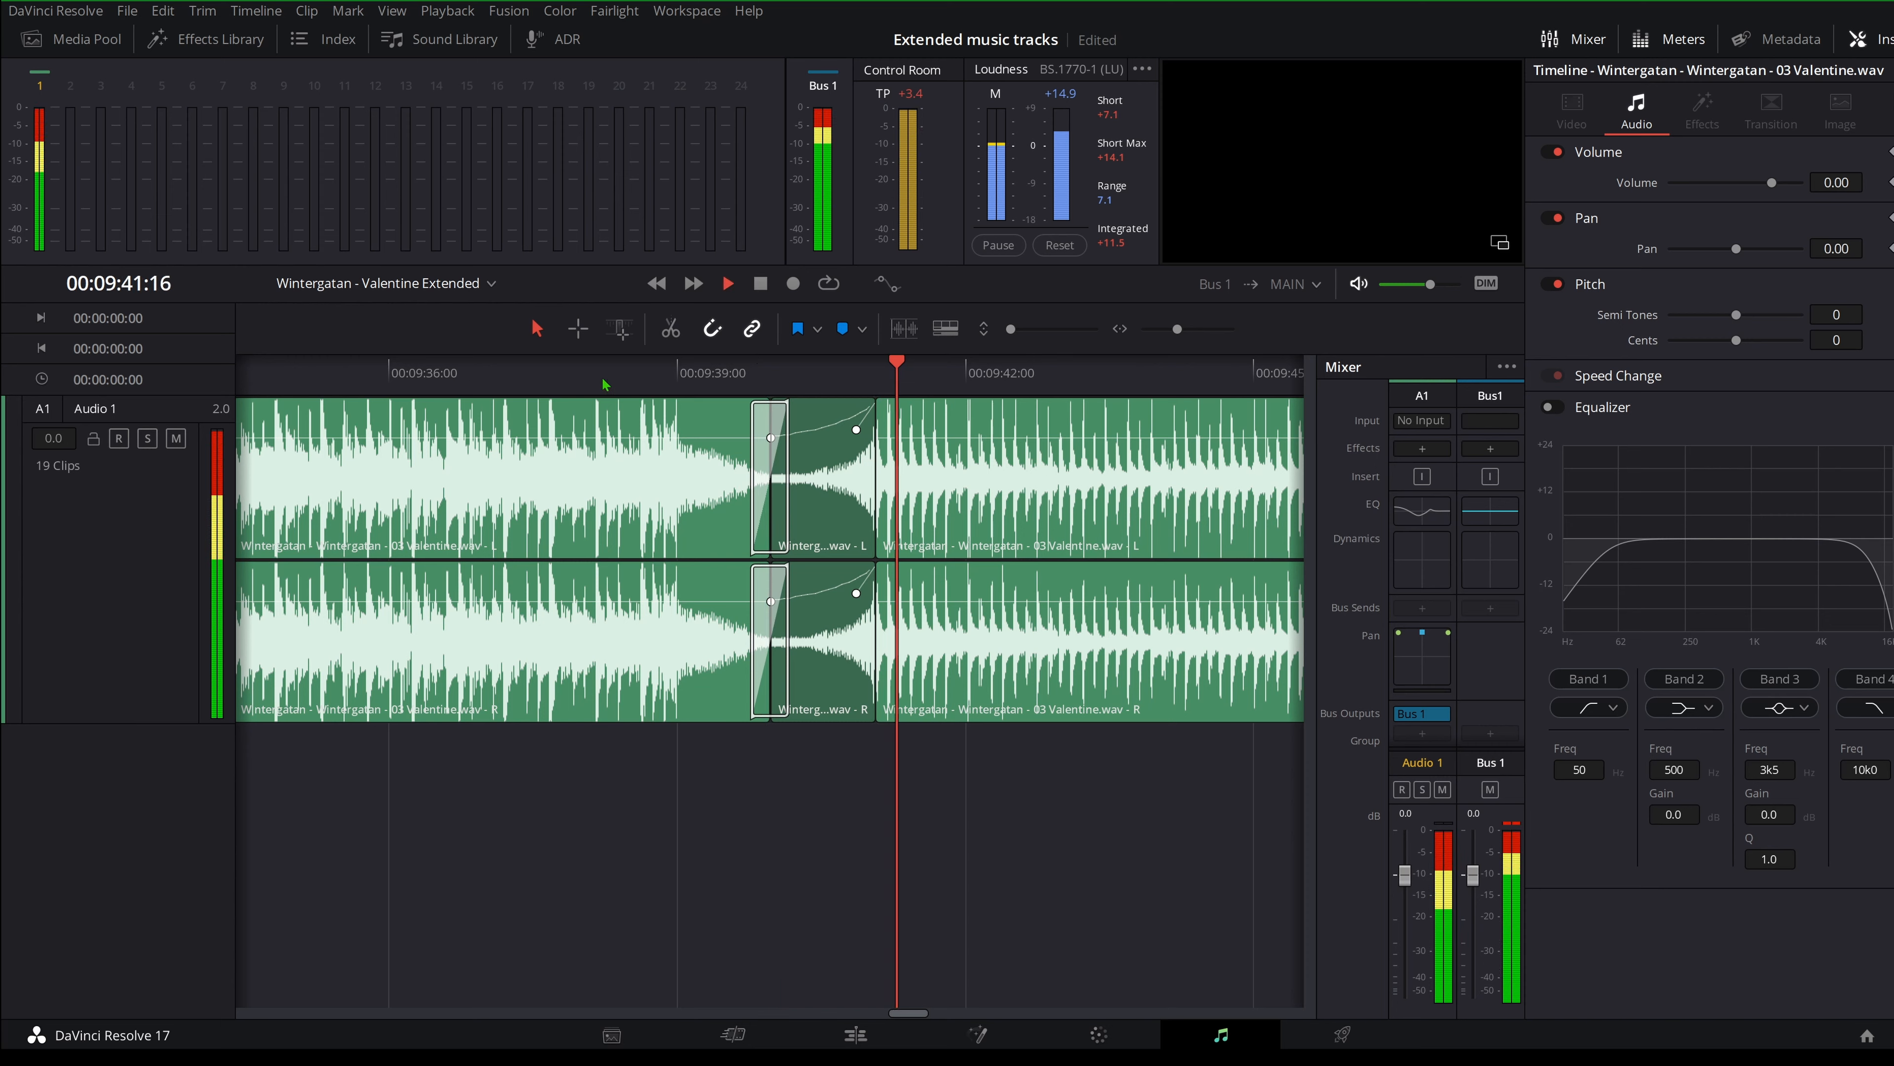
key("space")
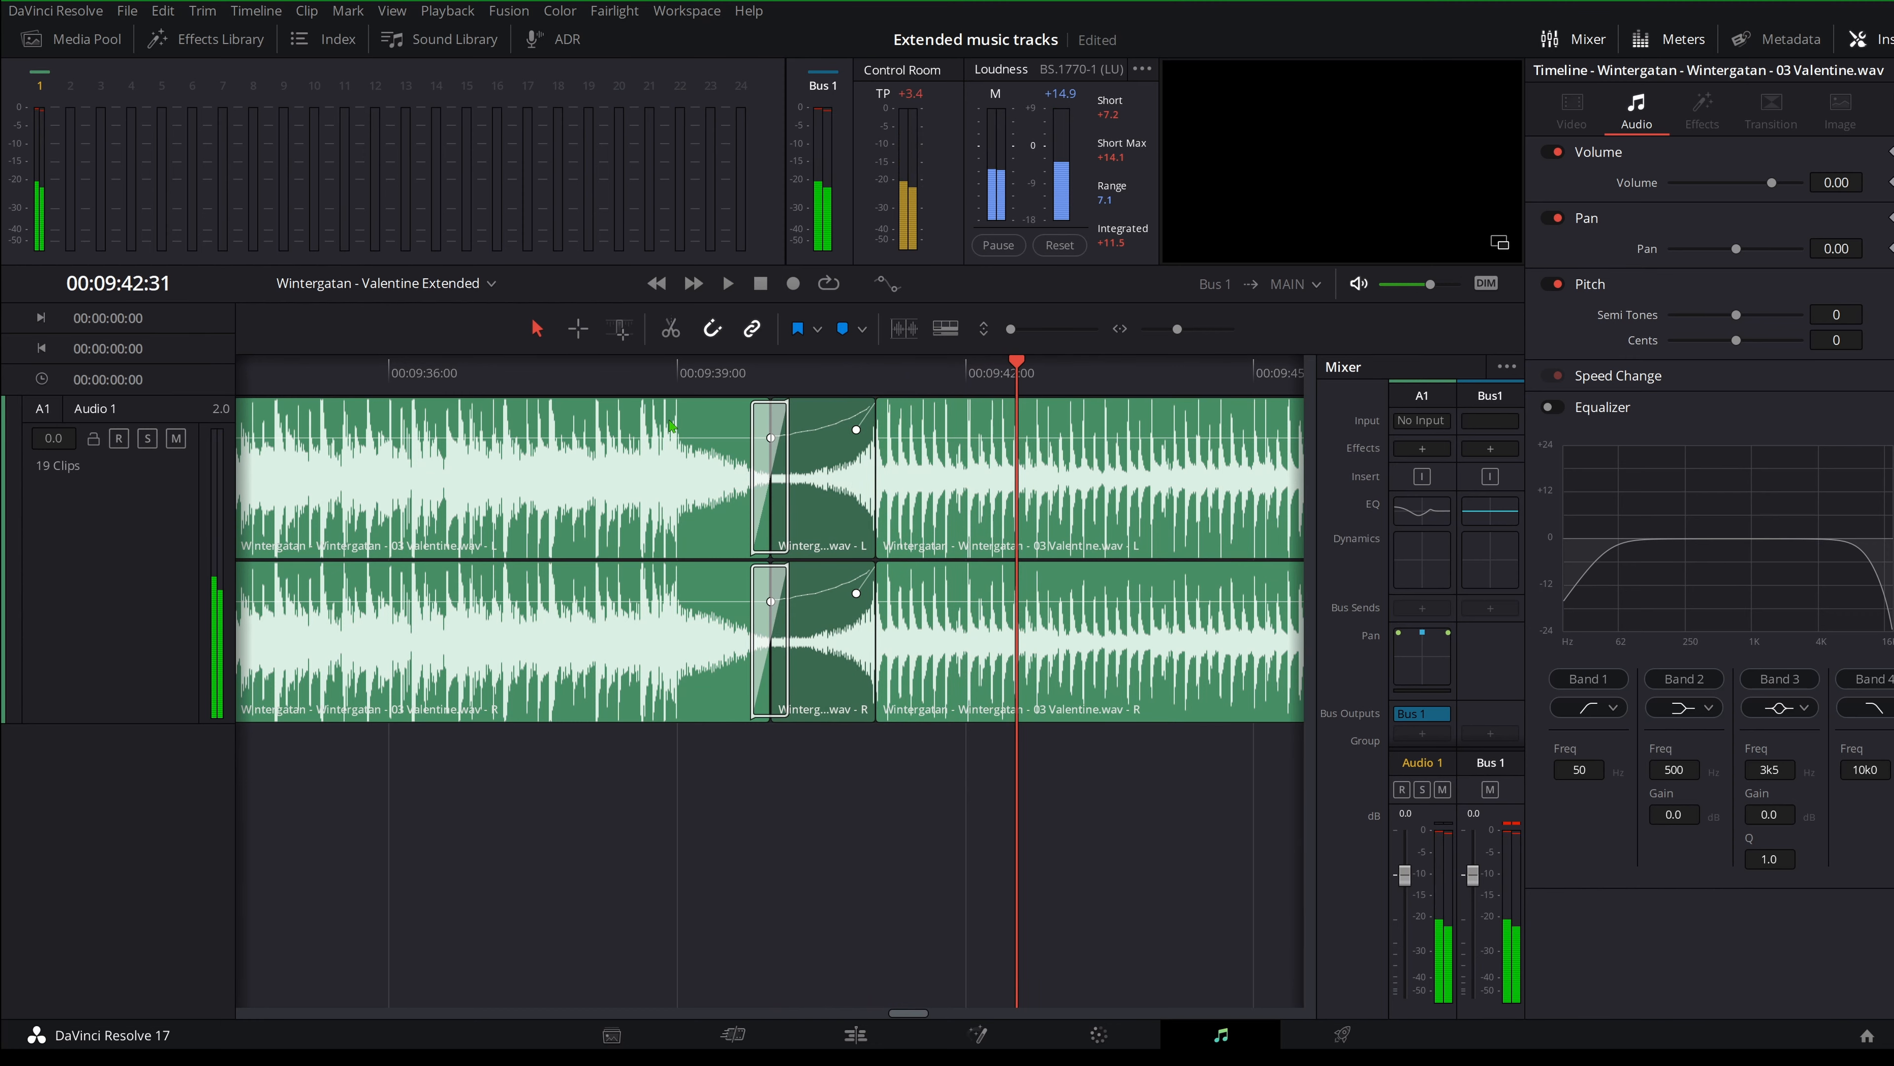
Return to the full track, select all clips following the short crossfaded clip, and clear the selection.
scroll(750, 564, "down", 5)
scroll(809, 579, "down", 10)
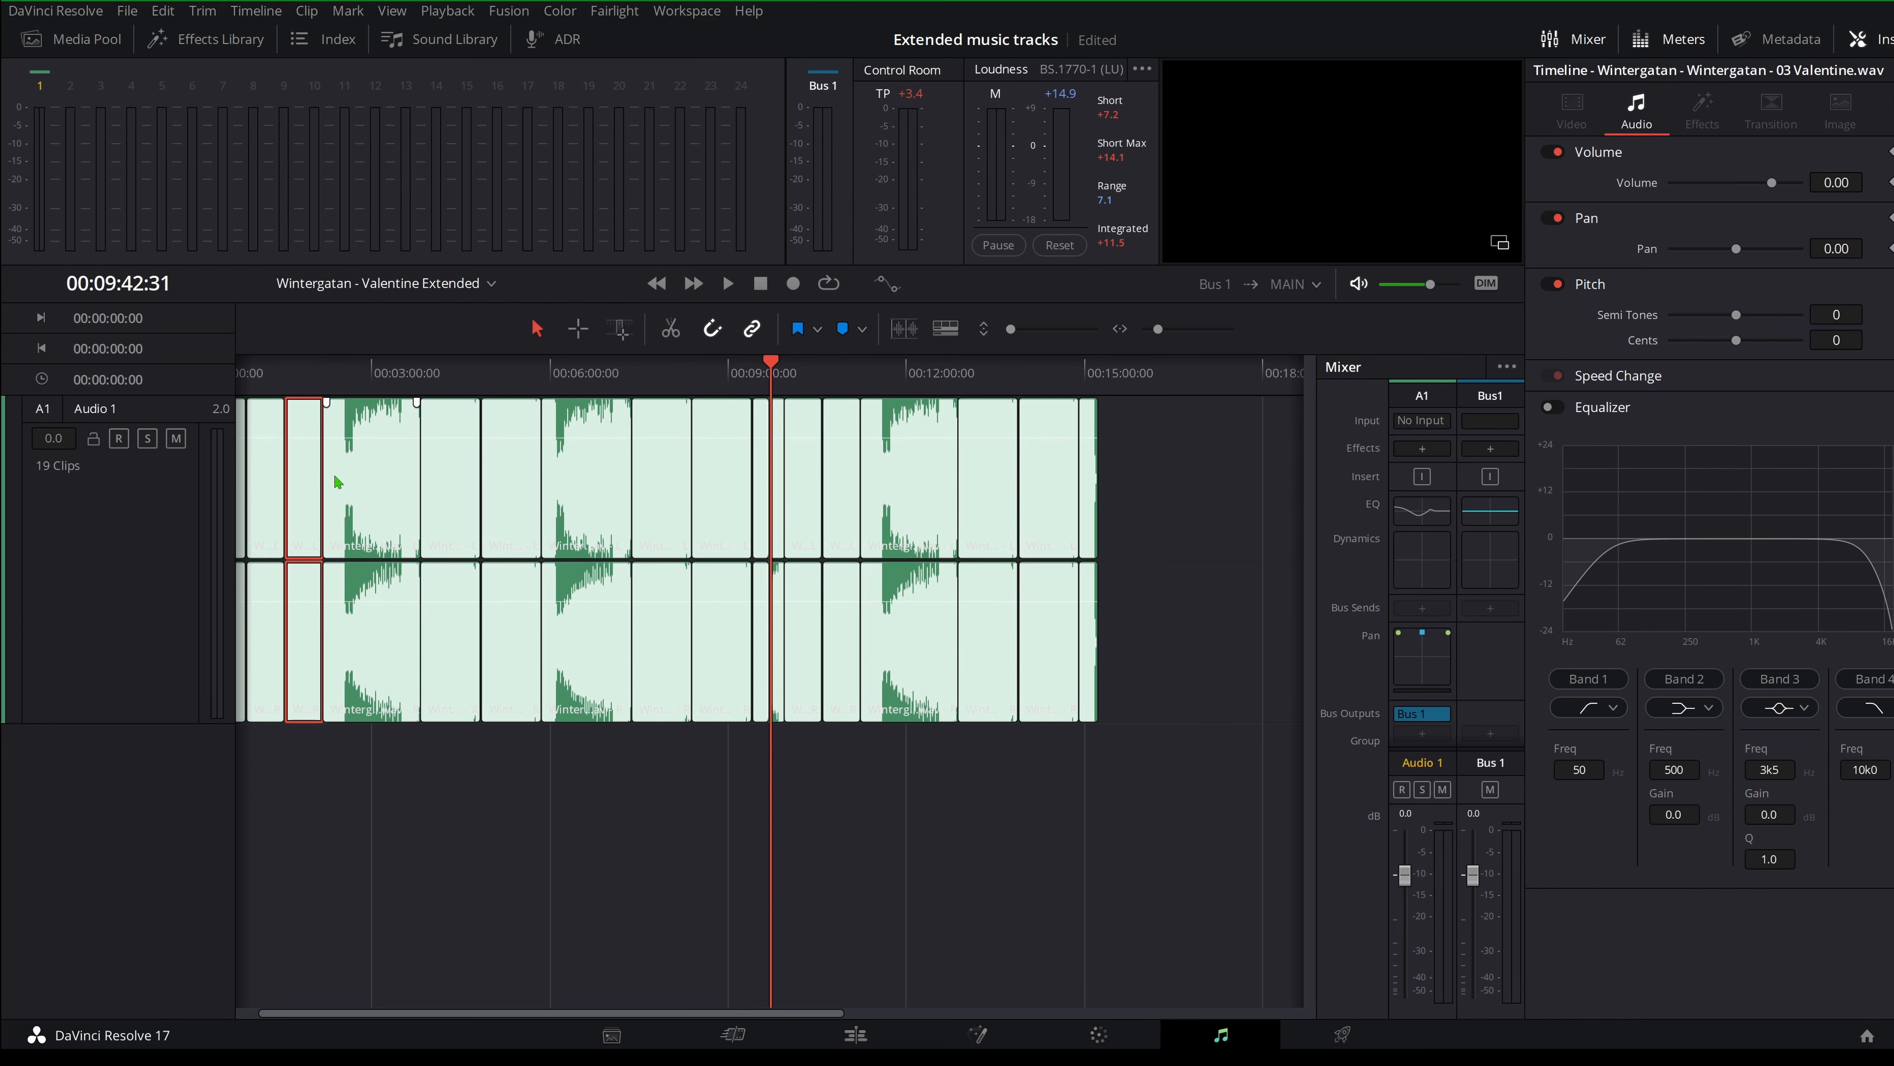
scroll(349, 574, "left", 2)
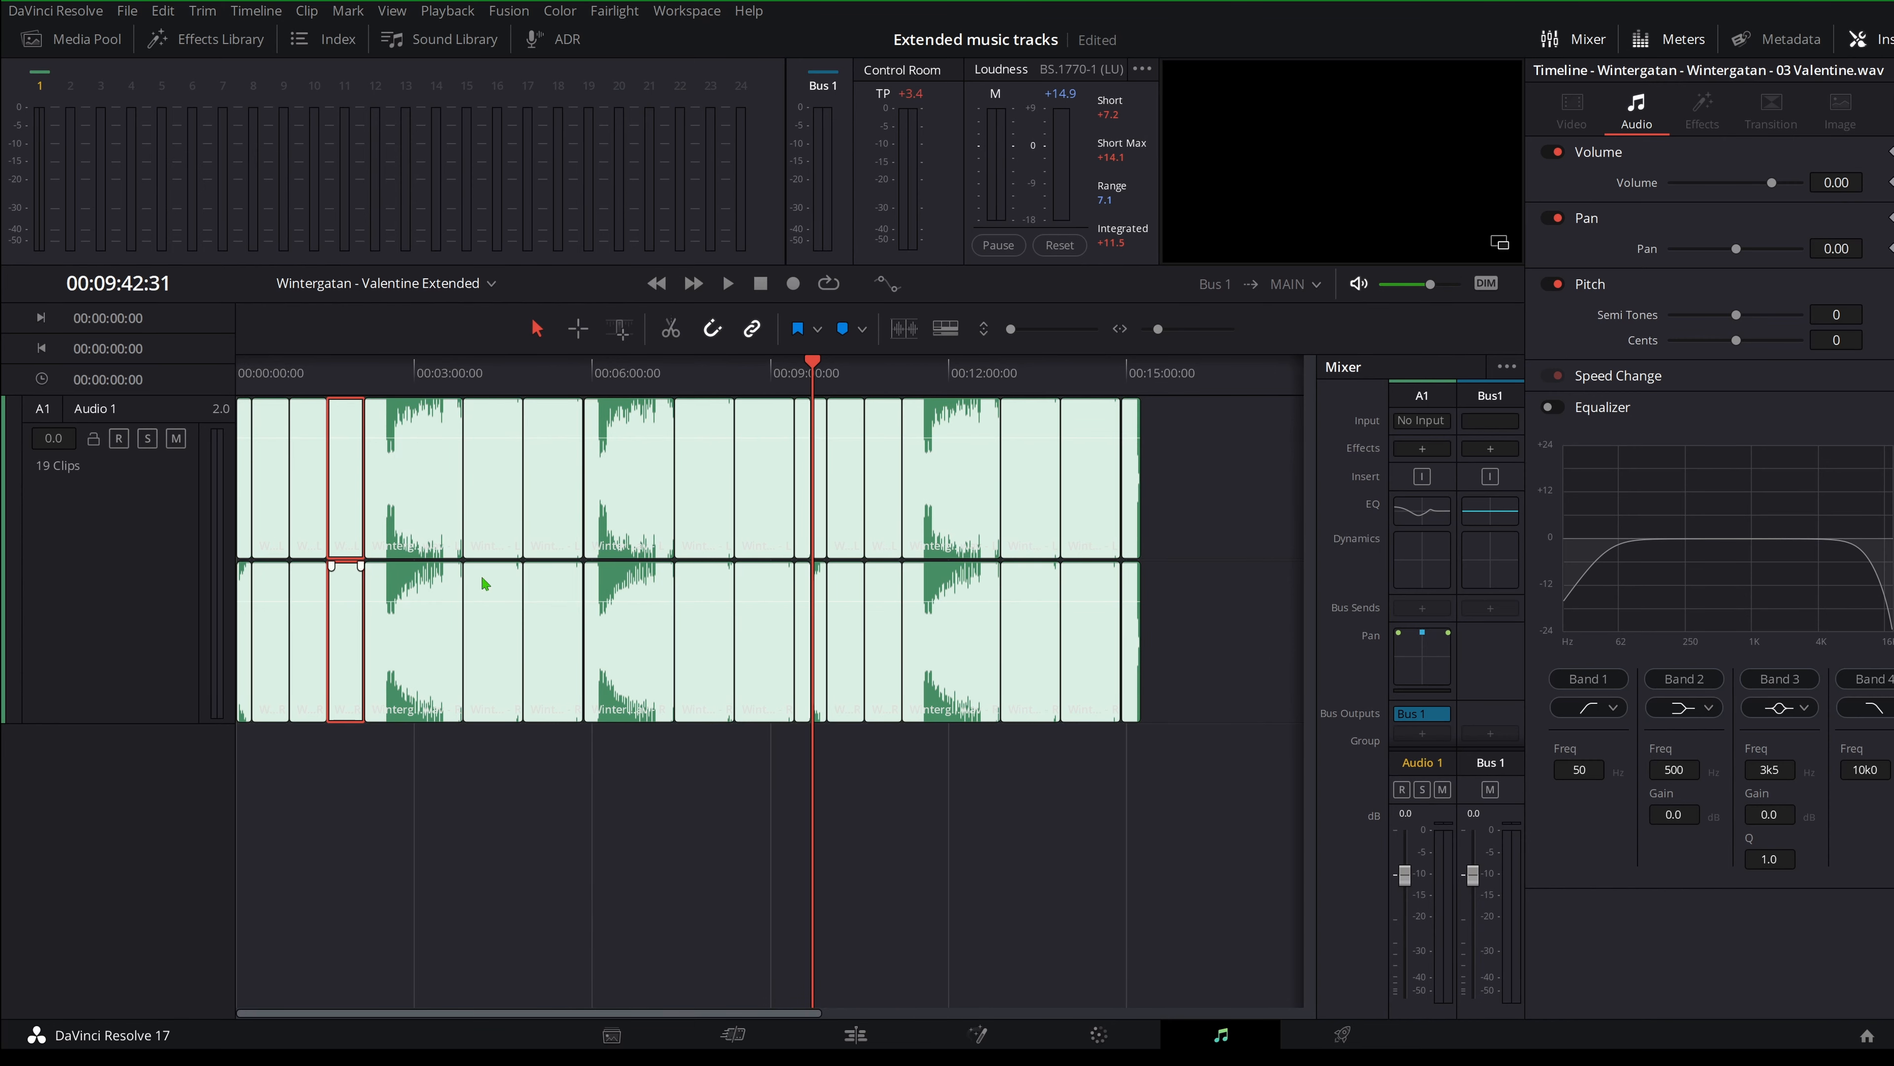
left_click_drag(1258, 798, 844, 500)
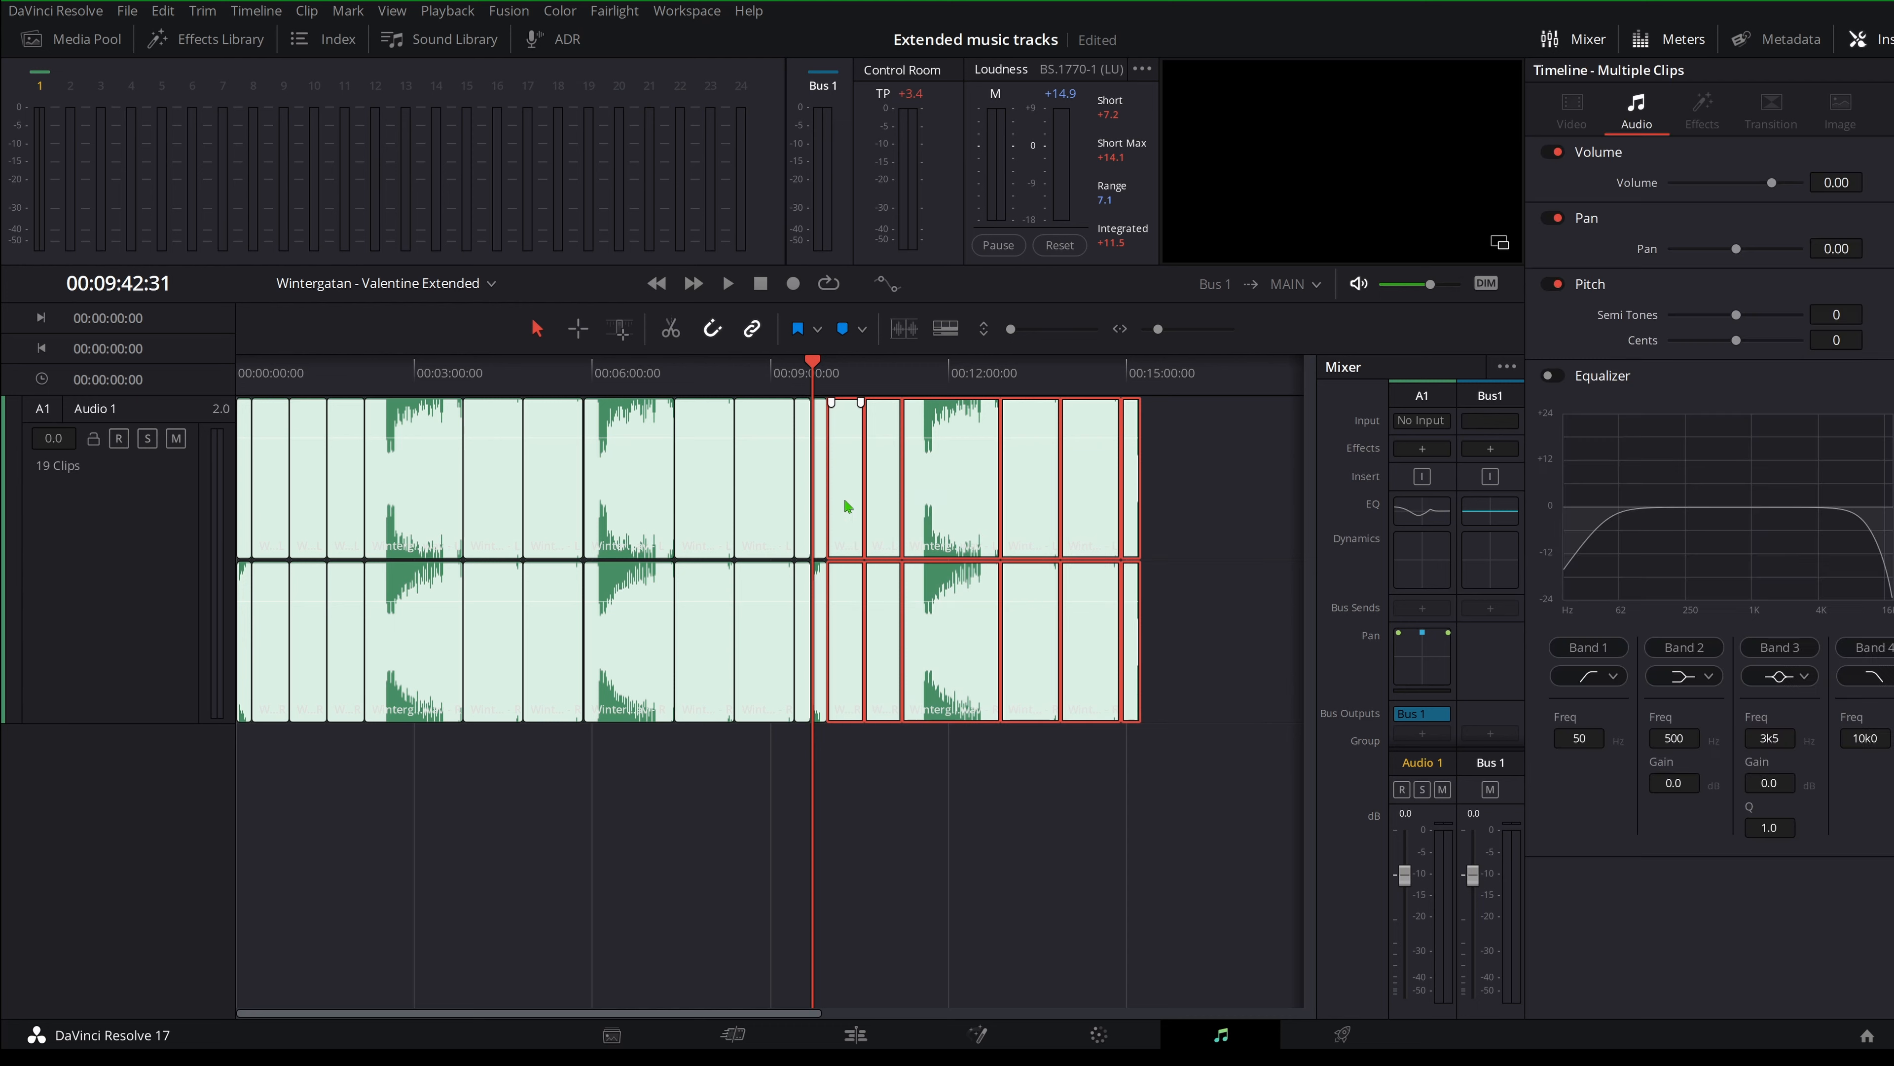
left_click(922, 808)
Check the second, third and fourth clips individually against the clips just after the crossfade, ending with nothing selected.
left_click(300, 535)
left_click(278, 525)
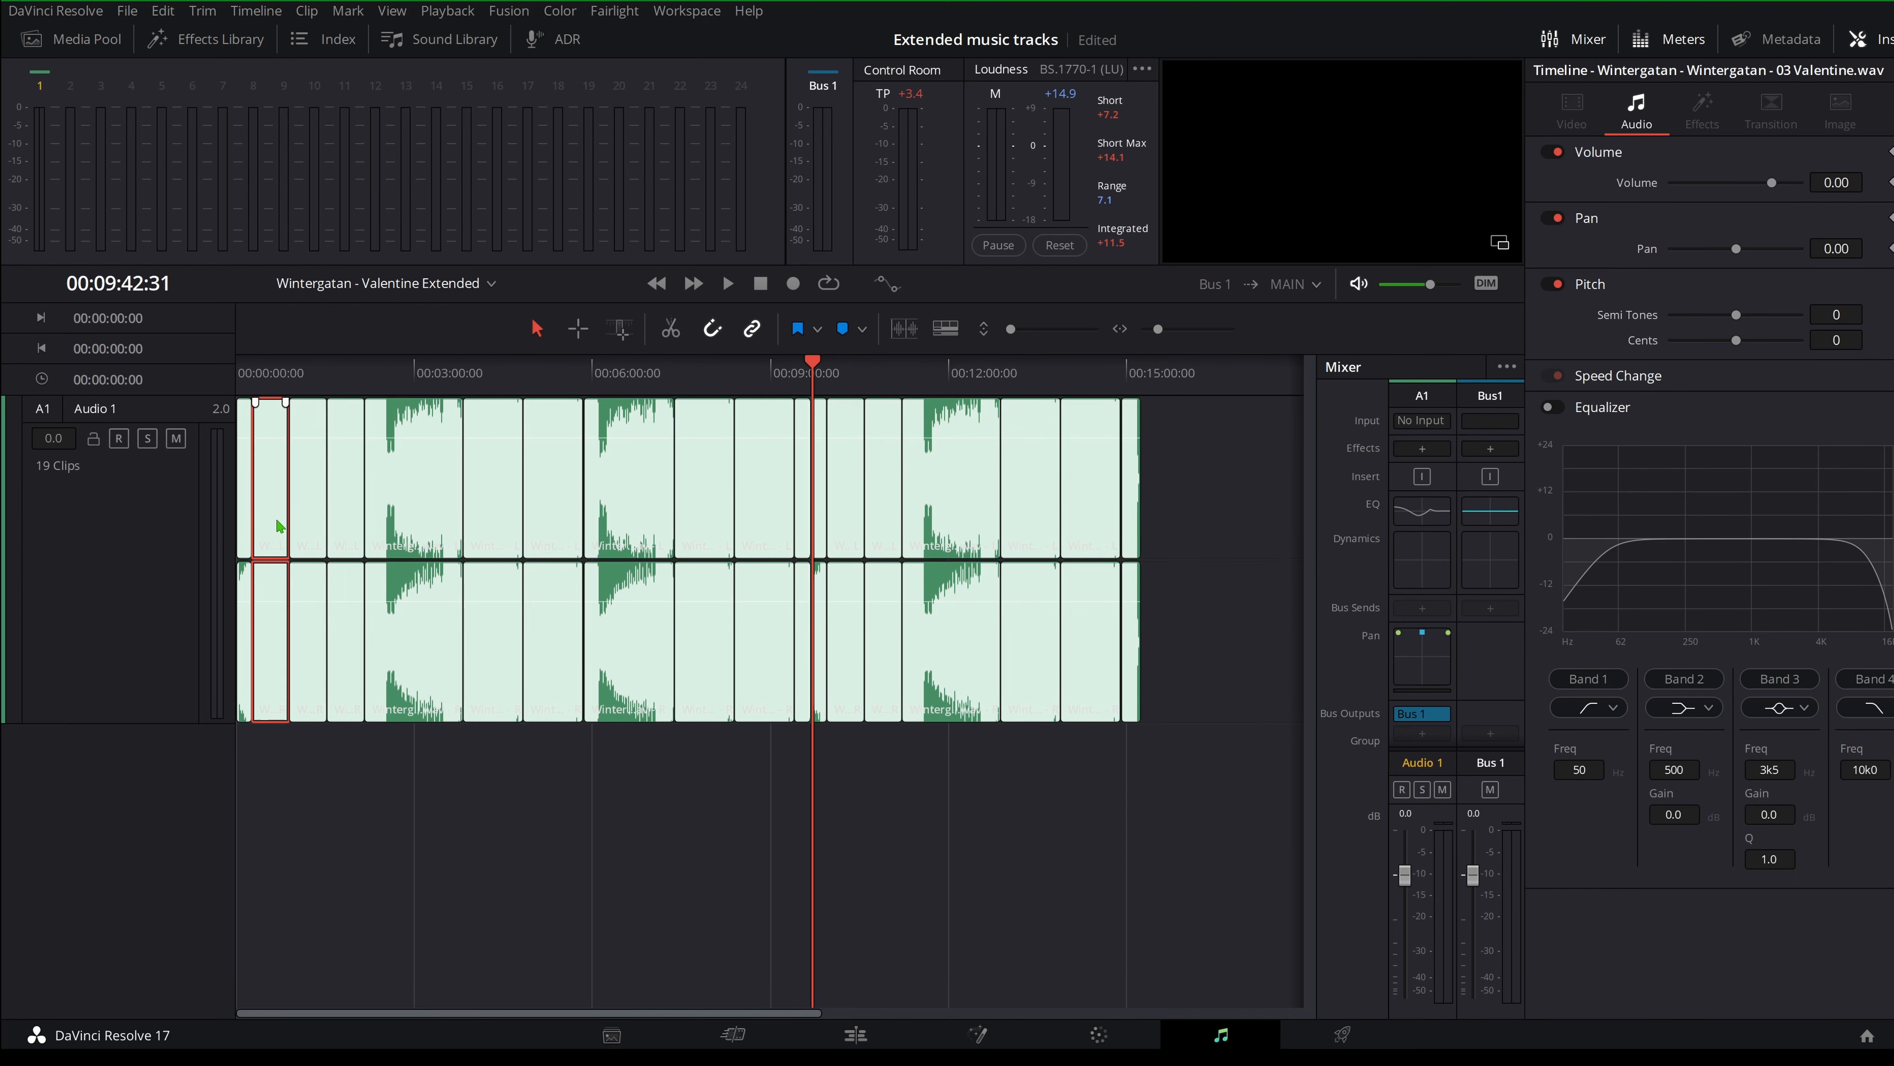
left_click(308, 515)
left_click(344, 515)
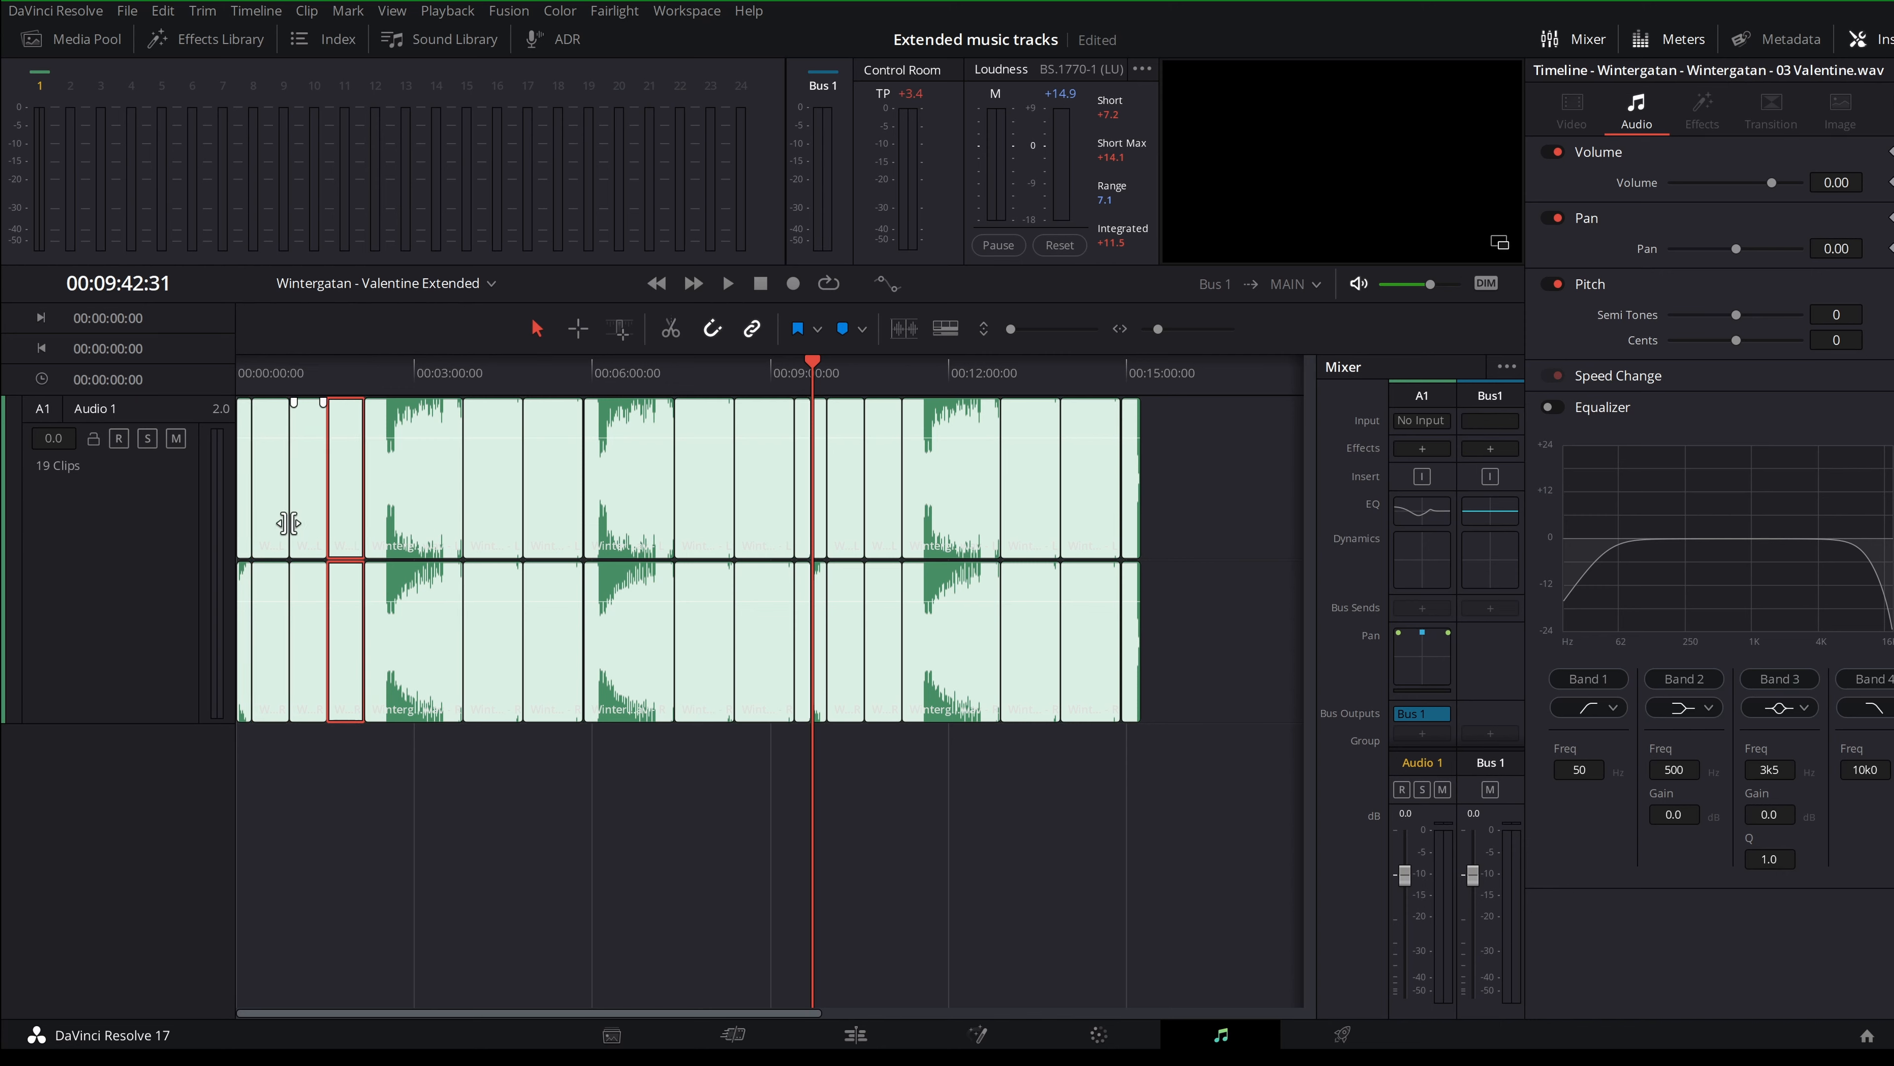
left_click_drag(891, 776, 842, 522)
left_click(902, 787)
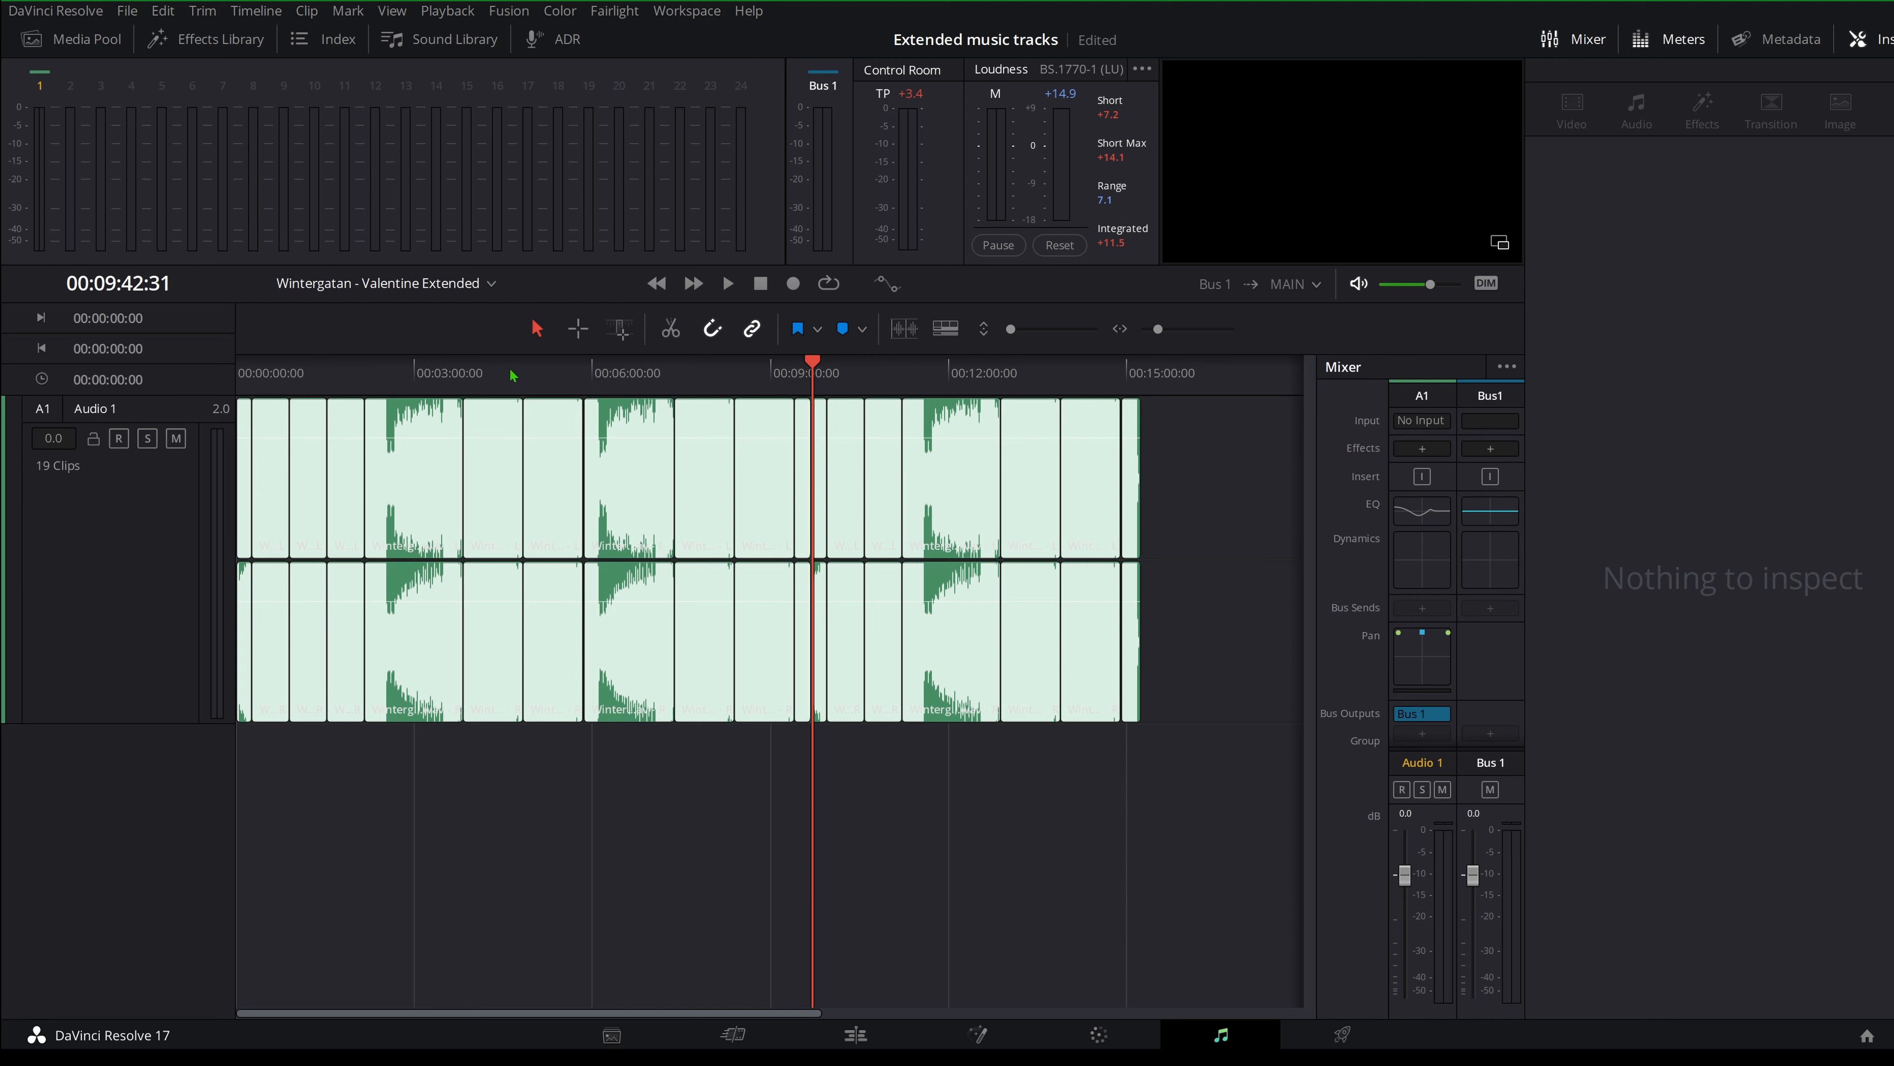
Select the sixth clip, the first B section, and briefly play its repeat in the seventh clip from about 00:05:14.
left_click(563, 373)
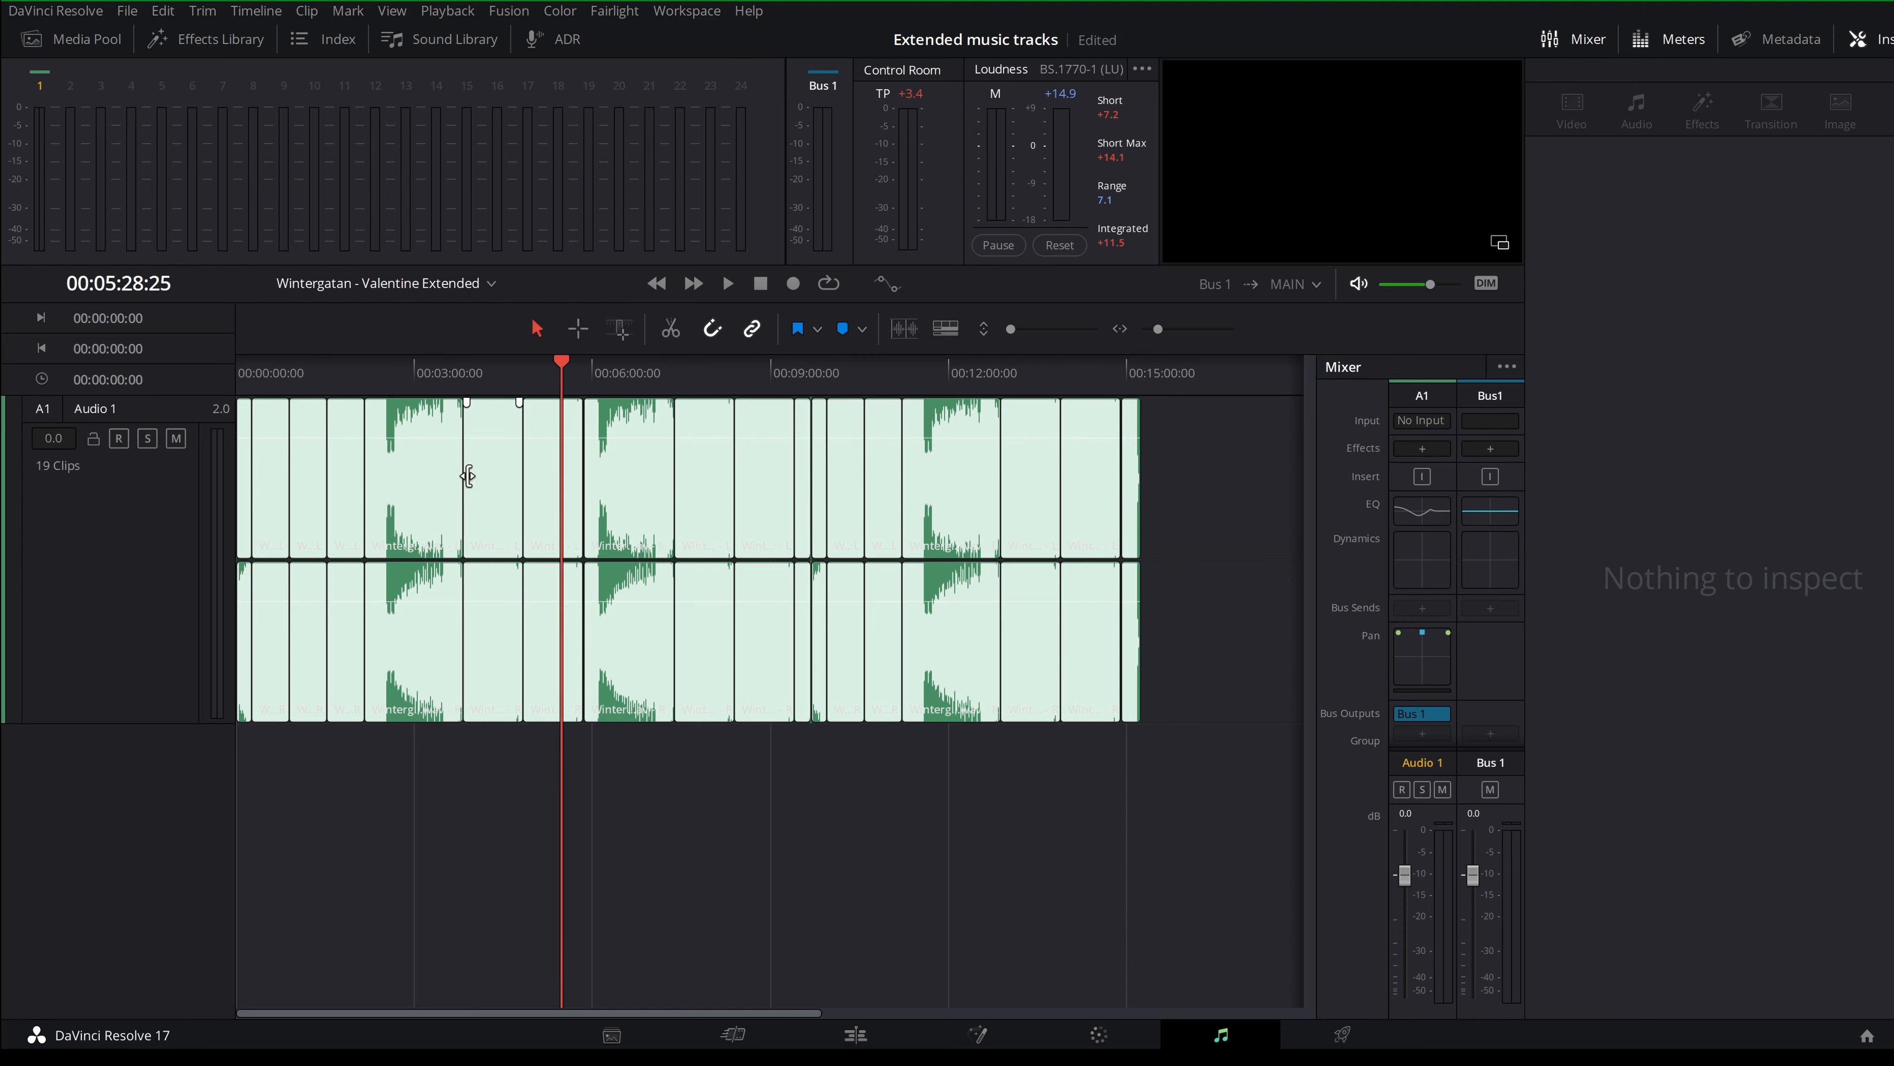
left_click(488, 497)
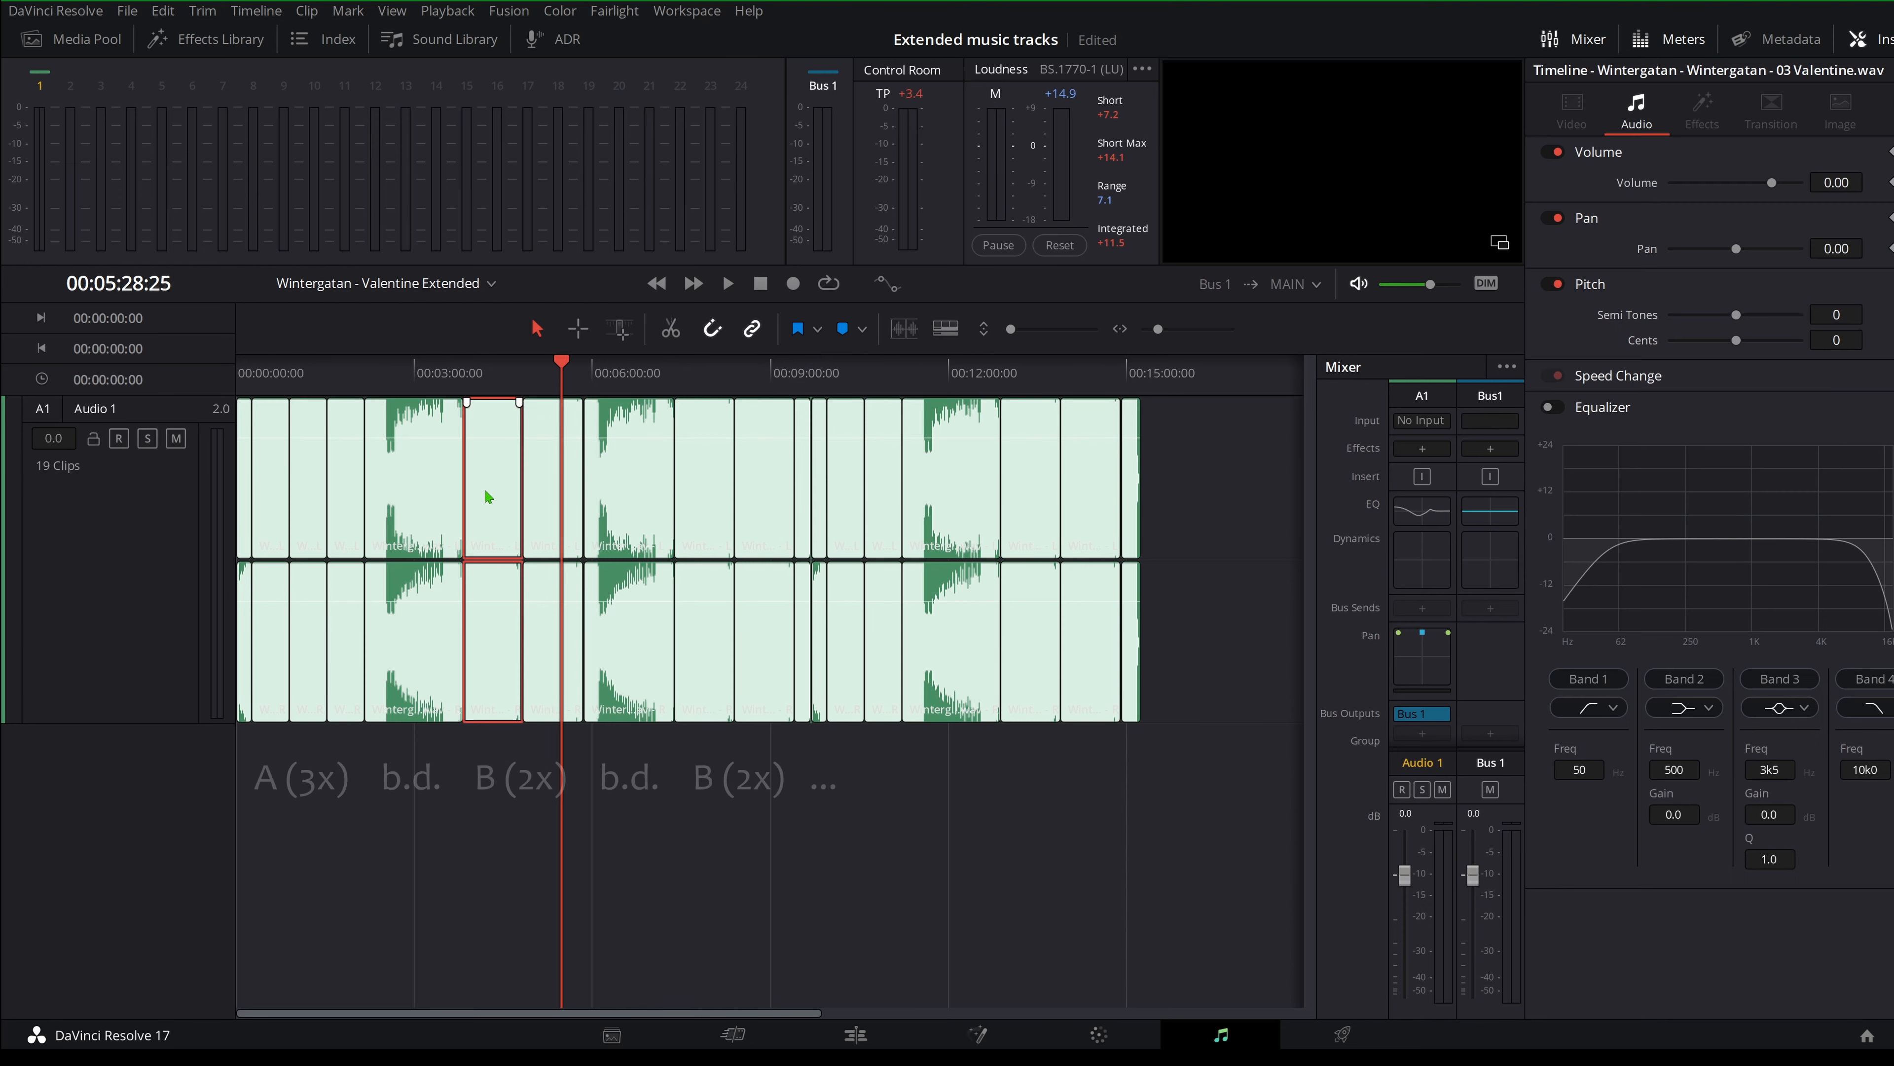
left_click(546, 371)
key("space")
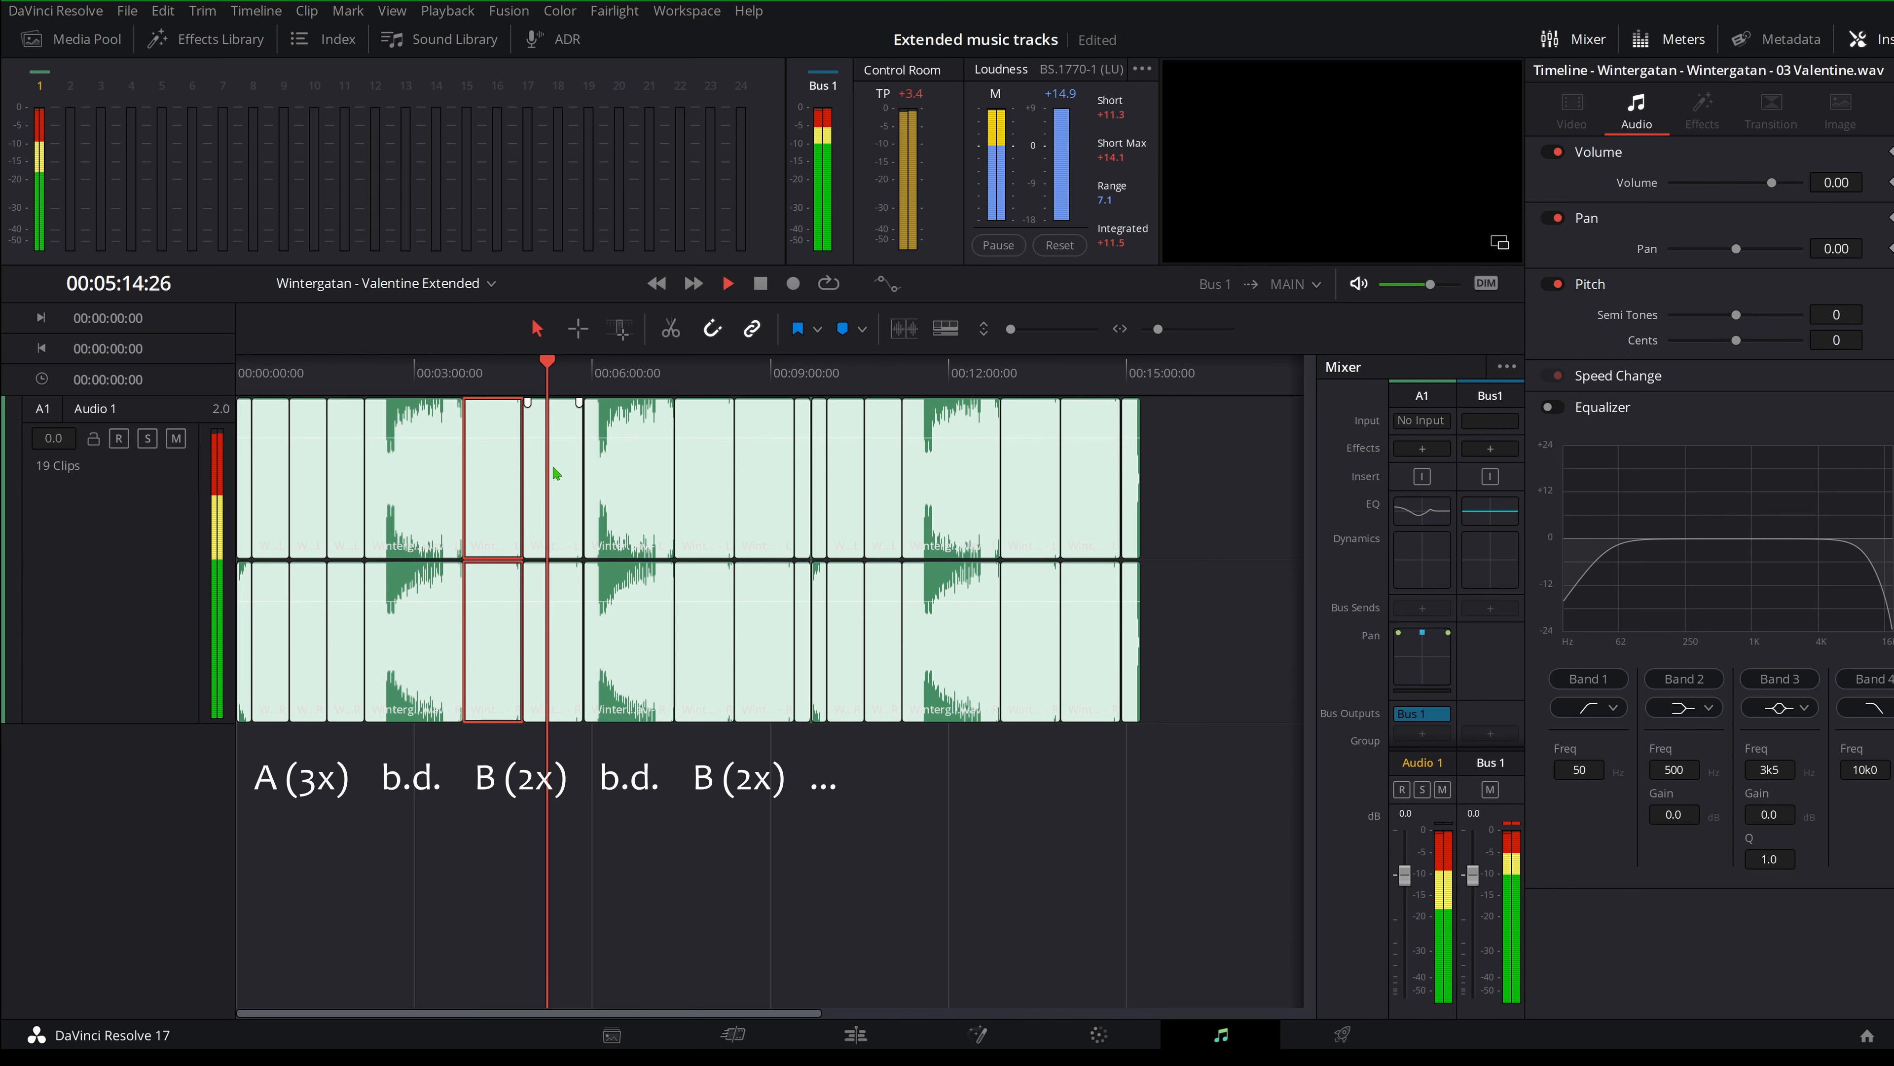
key("space")
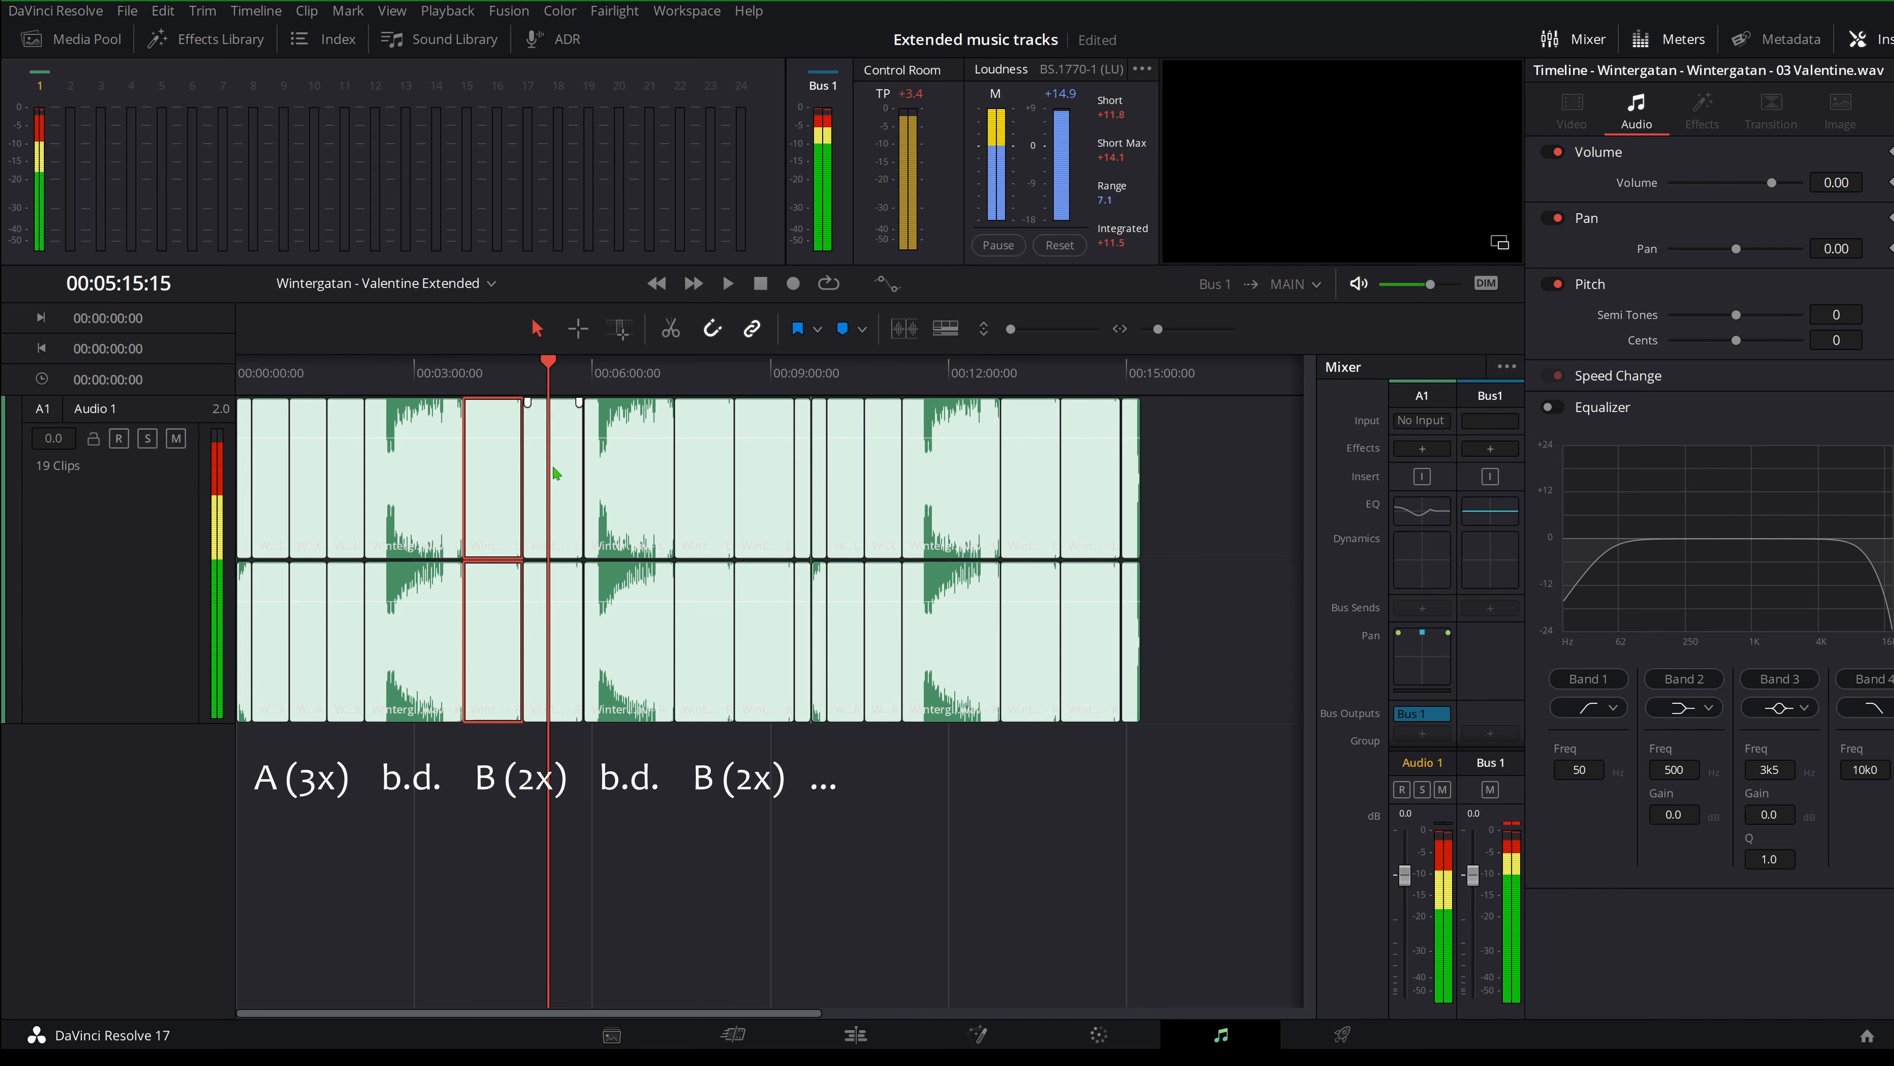
Select the eighth clip, the second breakdown, and play the track from its start at about 00:05:52.
left_click(612, 447)
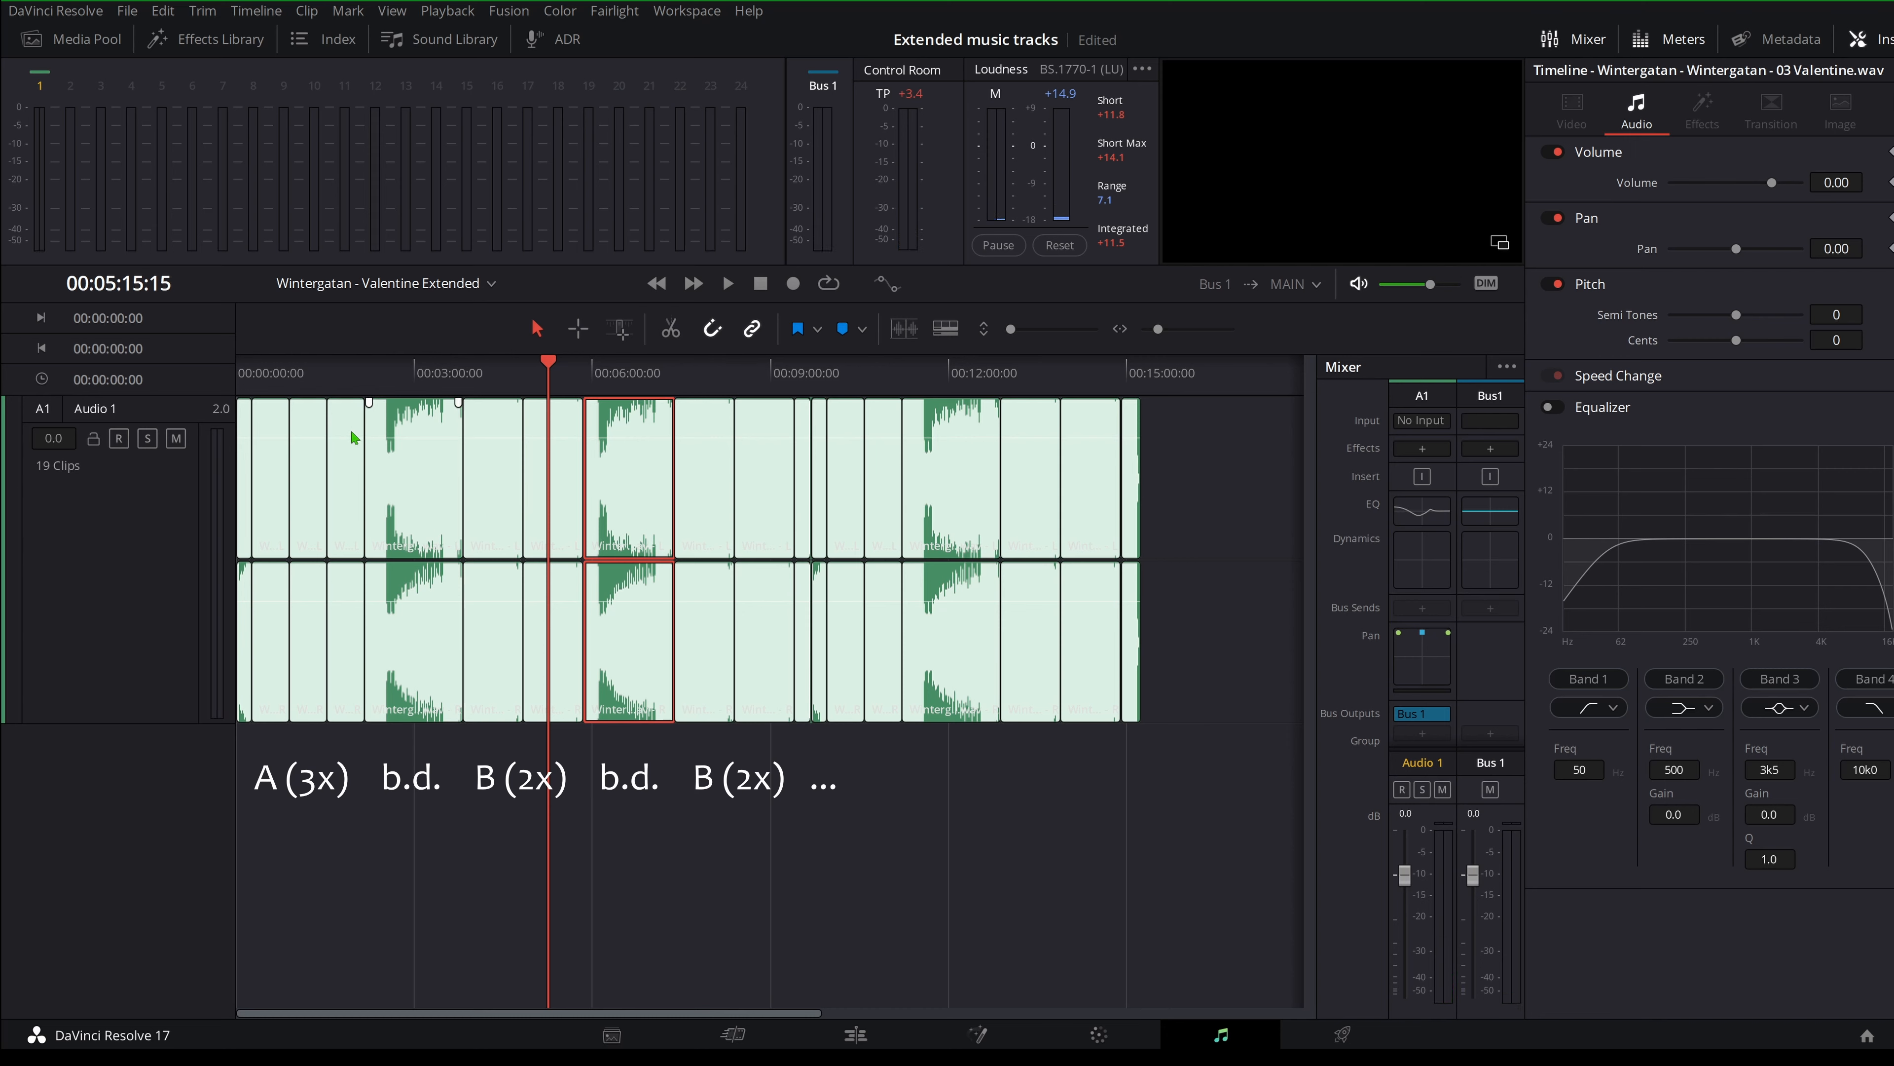
left_click(583, 385)
key("space")
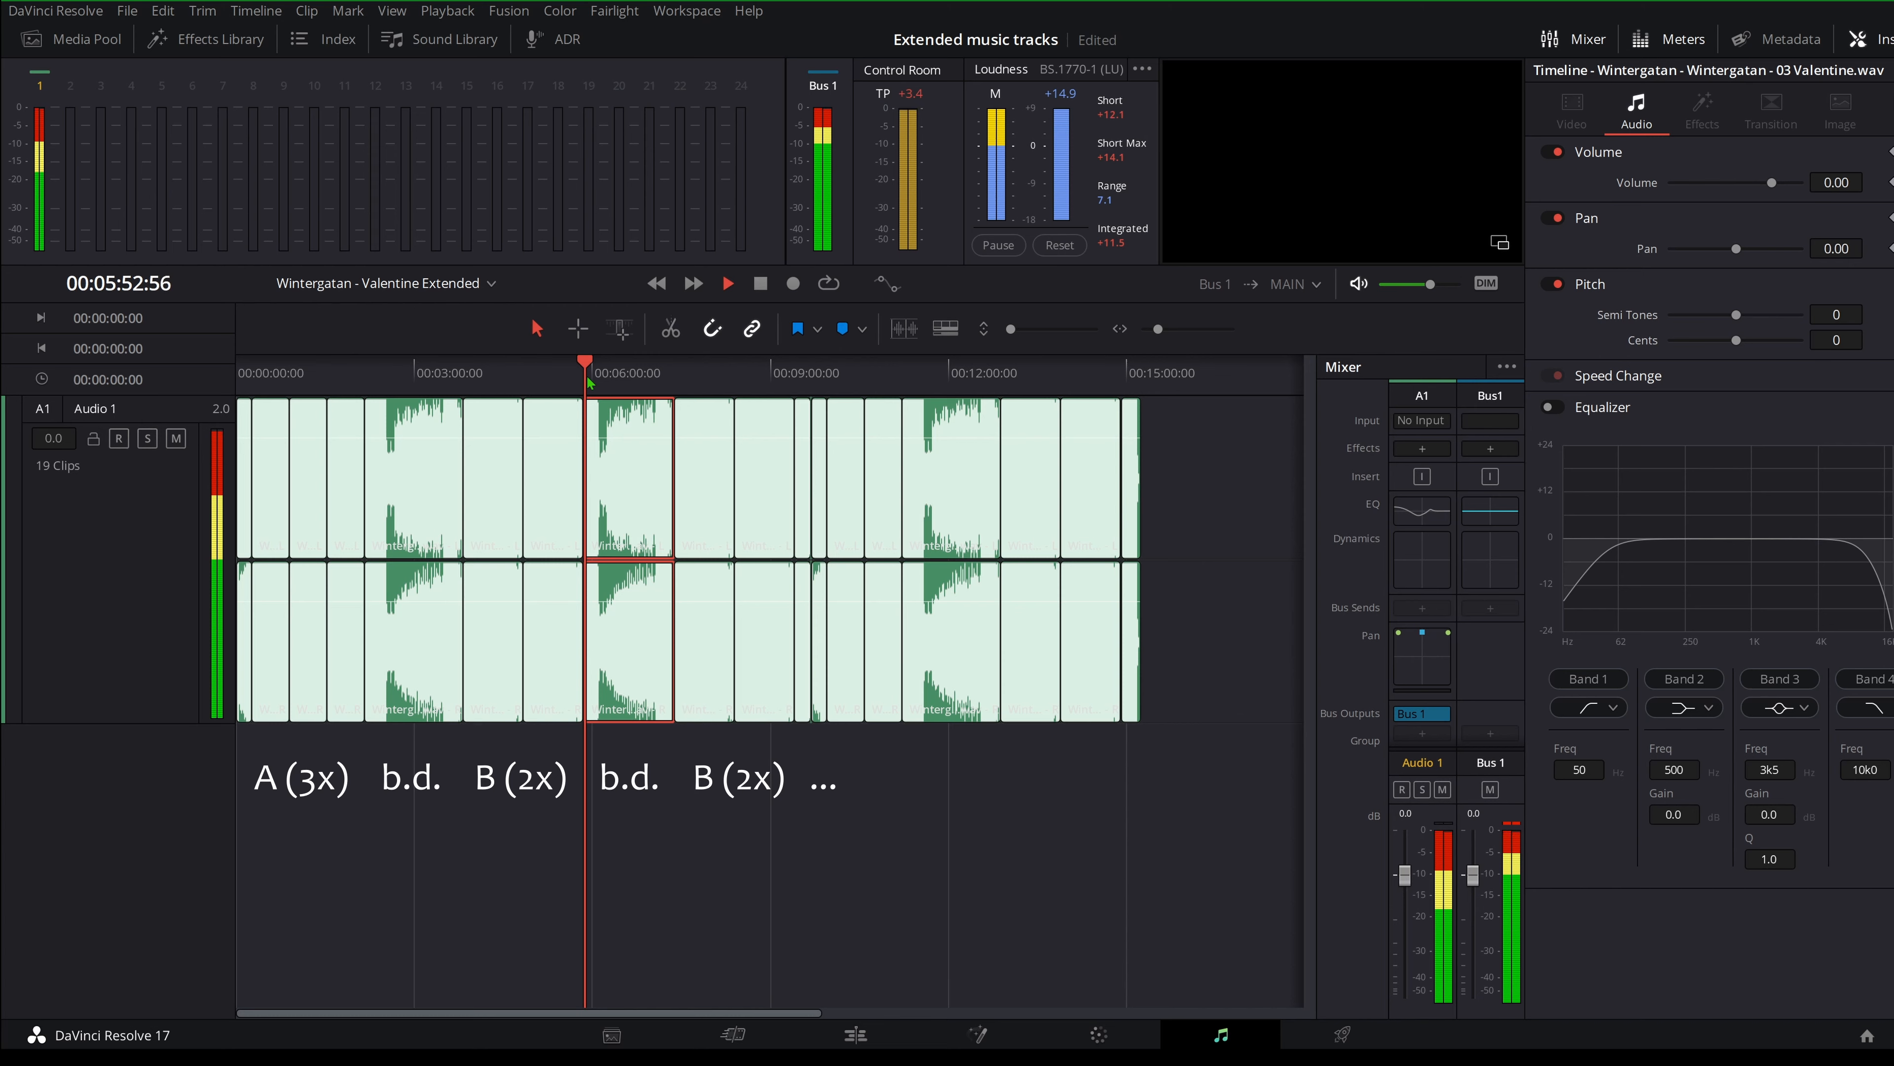
Pause playback, move further into the second breakdown in the eighth clip, and play from there to about 00:07:00:47.
key("space")
mouse_move(613, 385)
left_mouse_down()
mouse_move(583, 382)
mouse_move(605, 377)
left_mouse_up()
key("space")
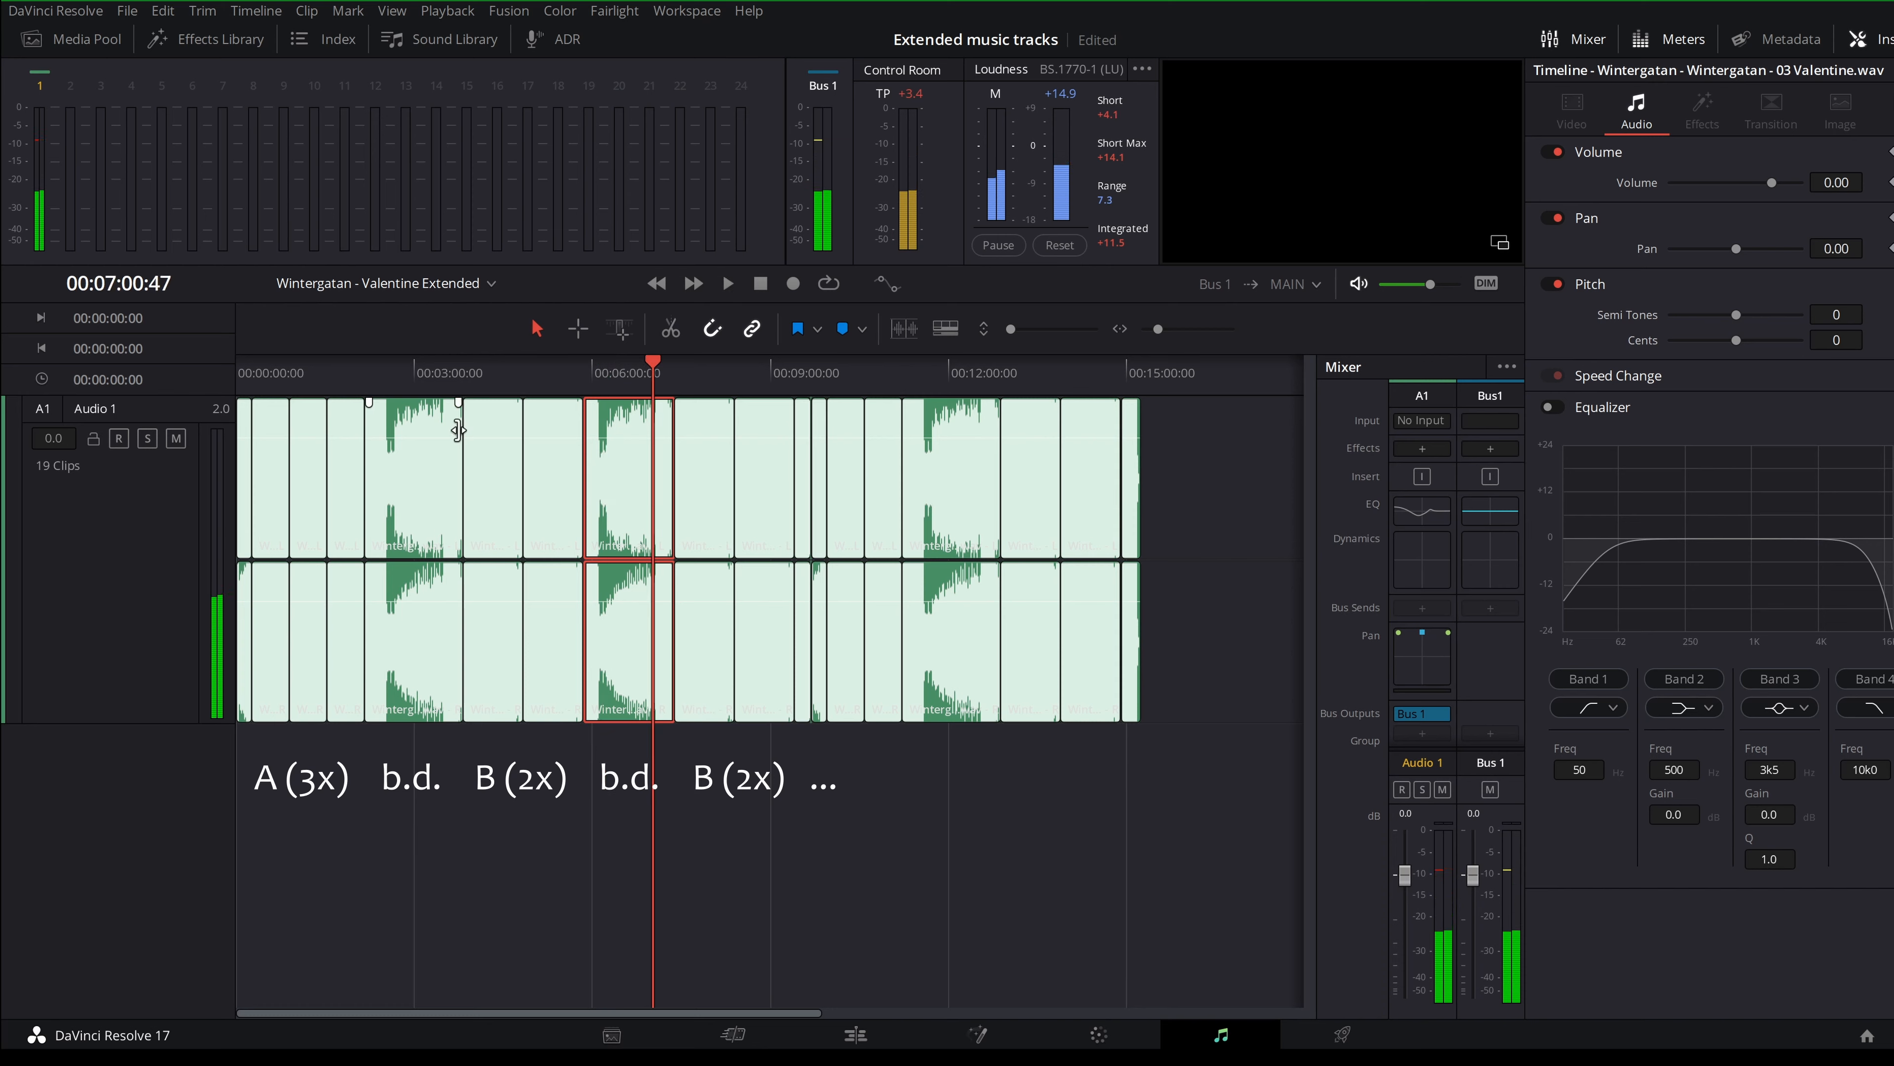
Select the two B-section clips before the second breakdown, clear that selection, and select the three clips following the breakdown.
left_click_drag(568, 782, 482, 531)
left_click(811, 773)
left_click_drag(794, 766, 690, 522)
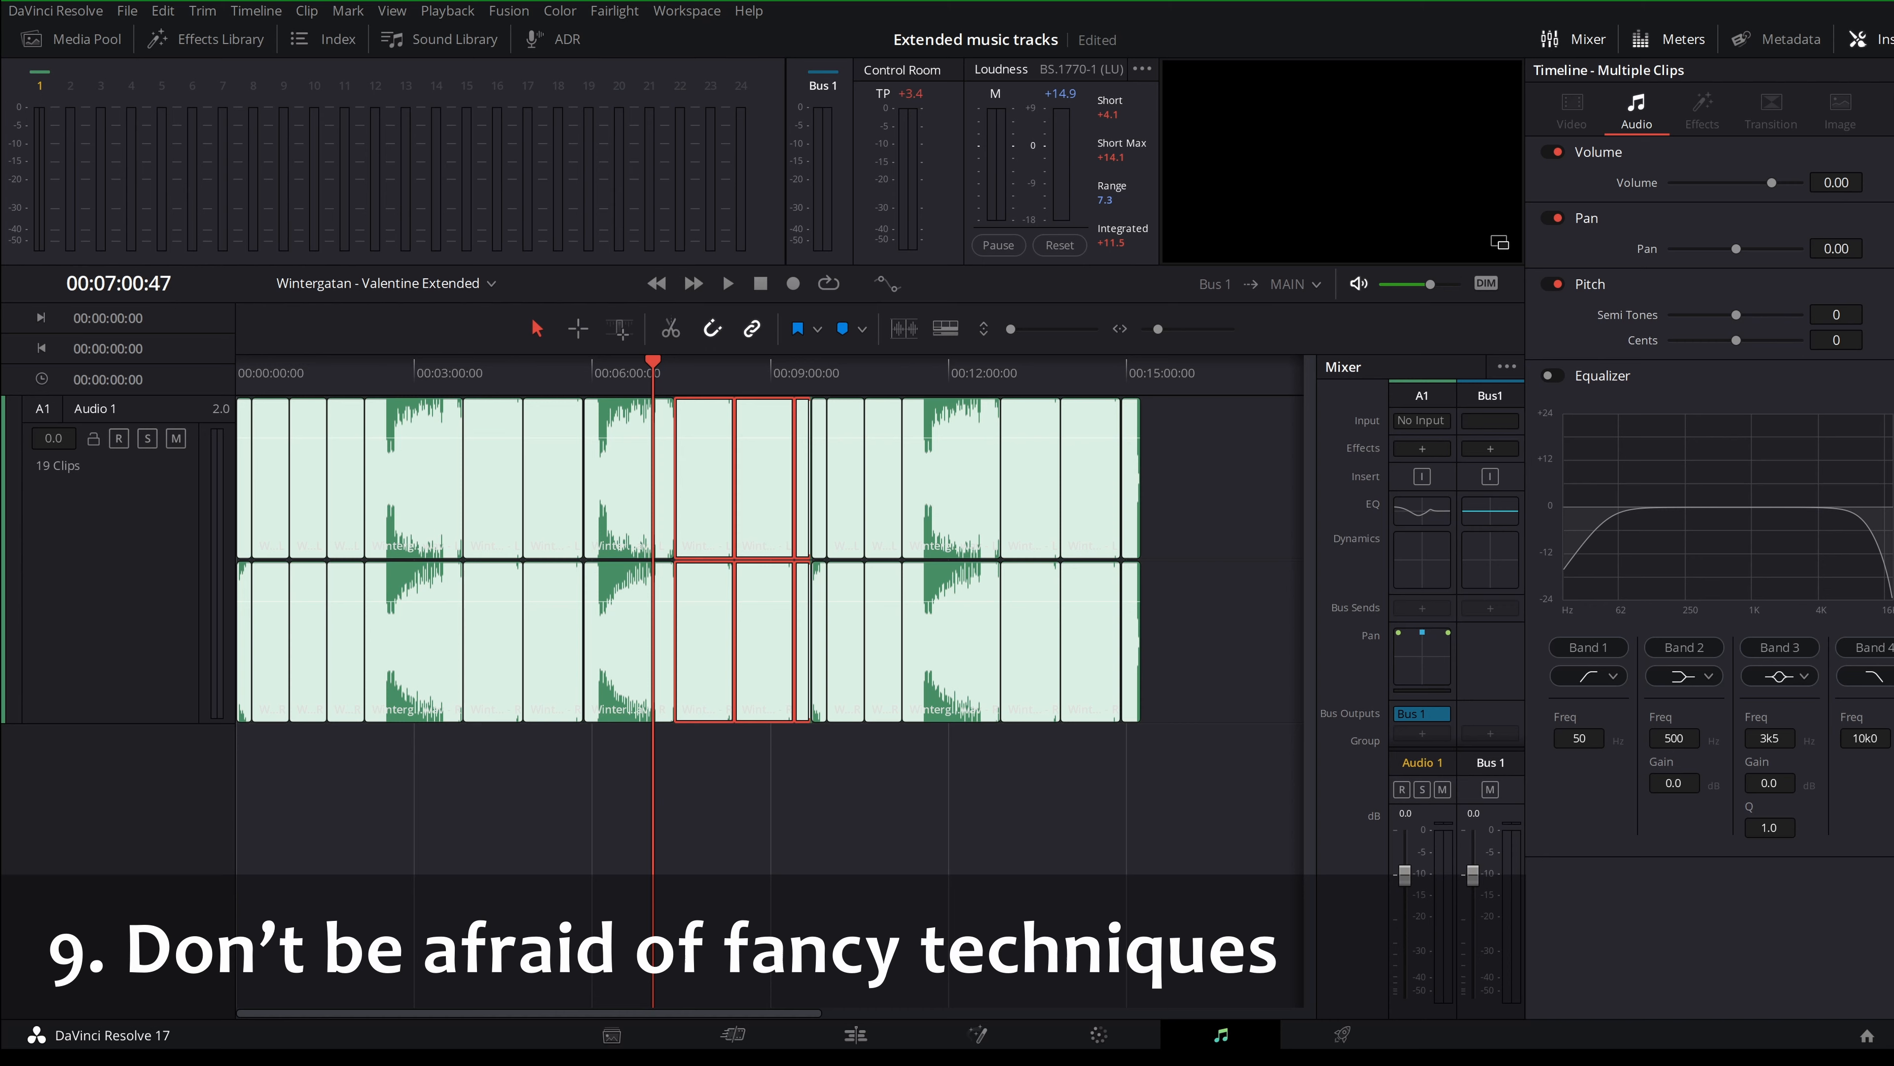
Place the playhead at 00:09:39:58, at the end of the selected clips, and view the crossfade there up close.
left_click(825, 377)
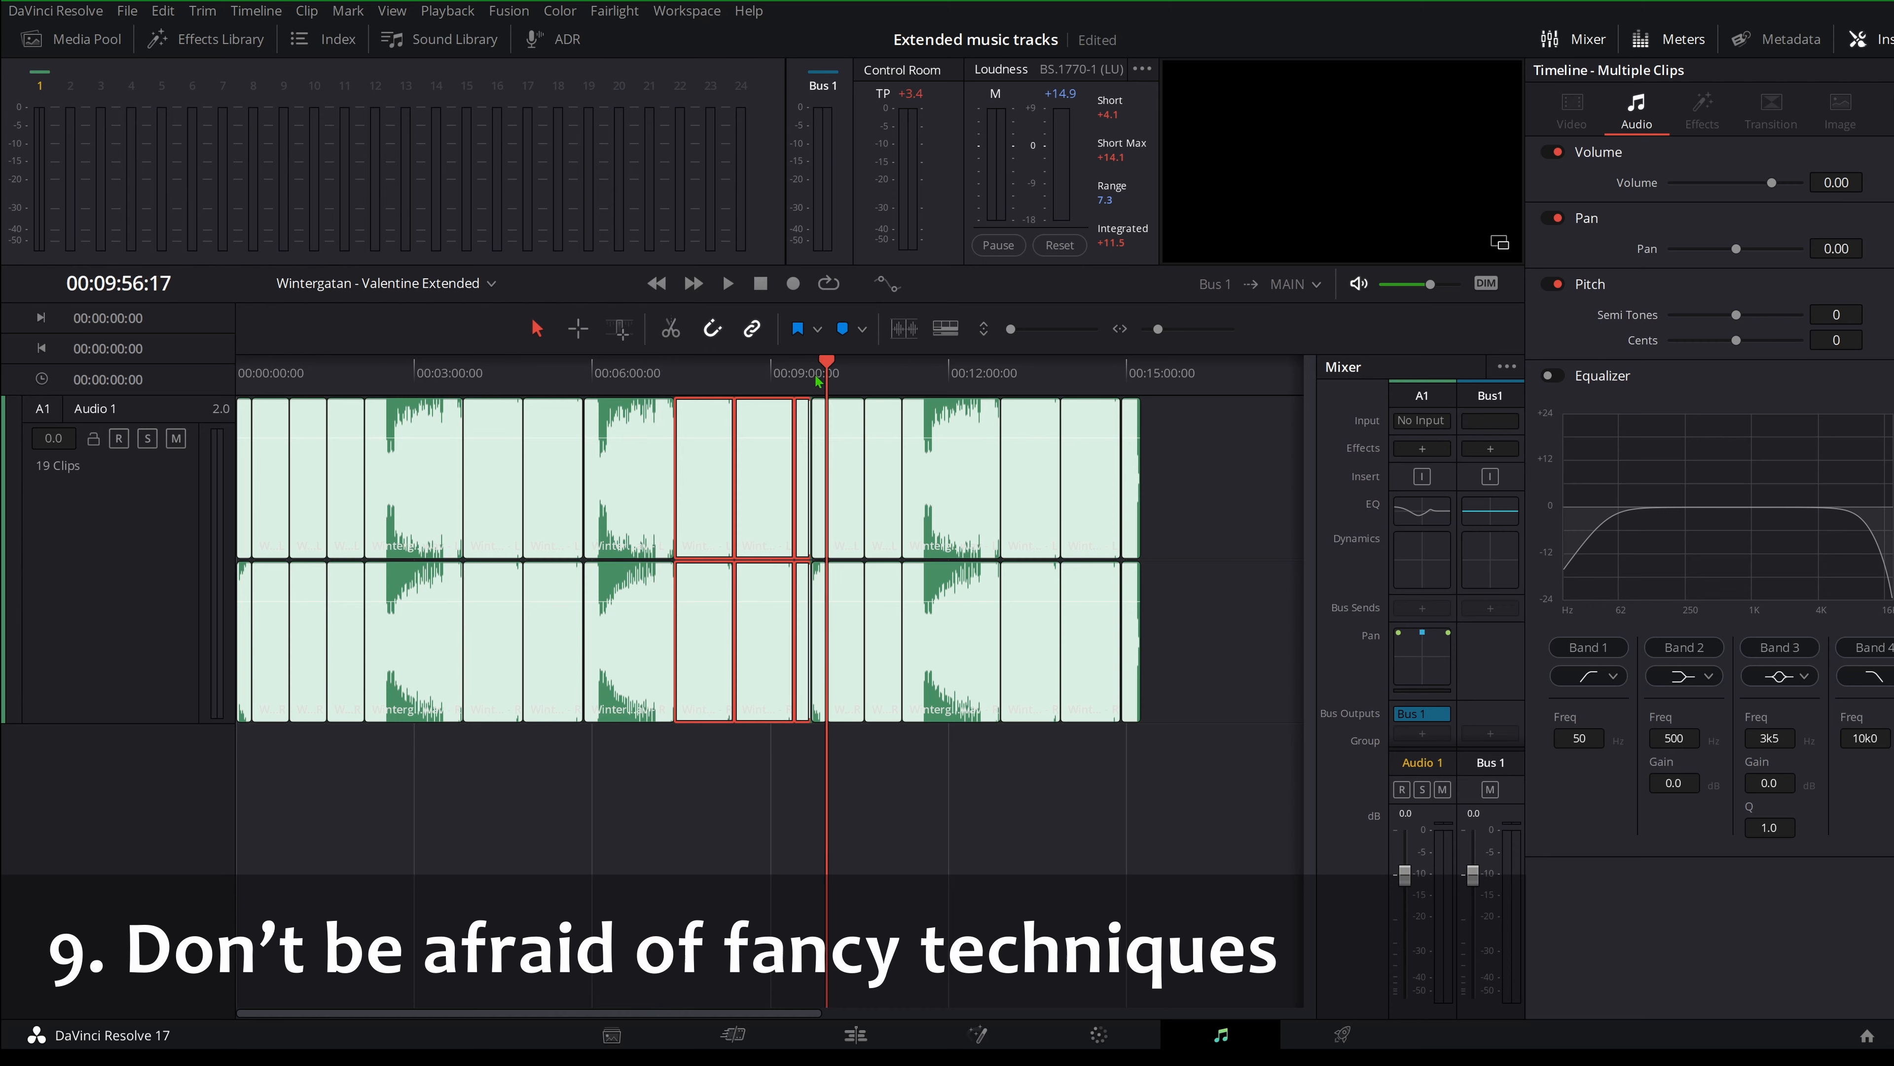
left_click(810, 378)
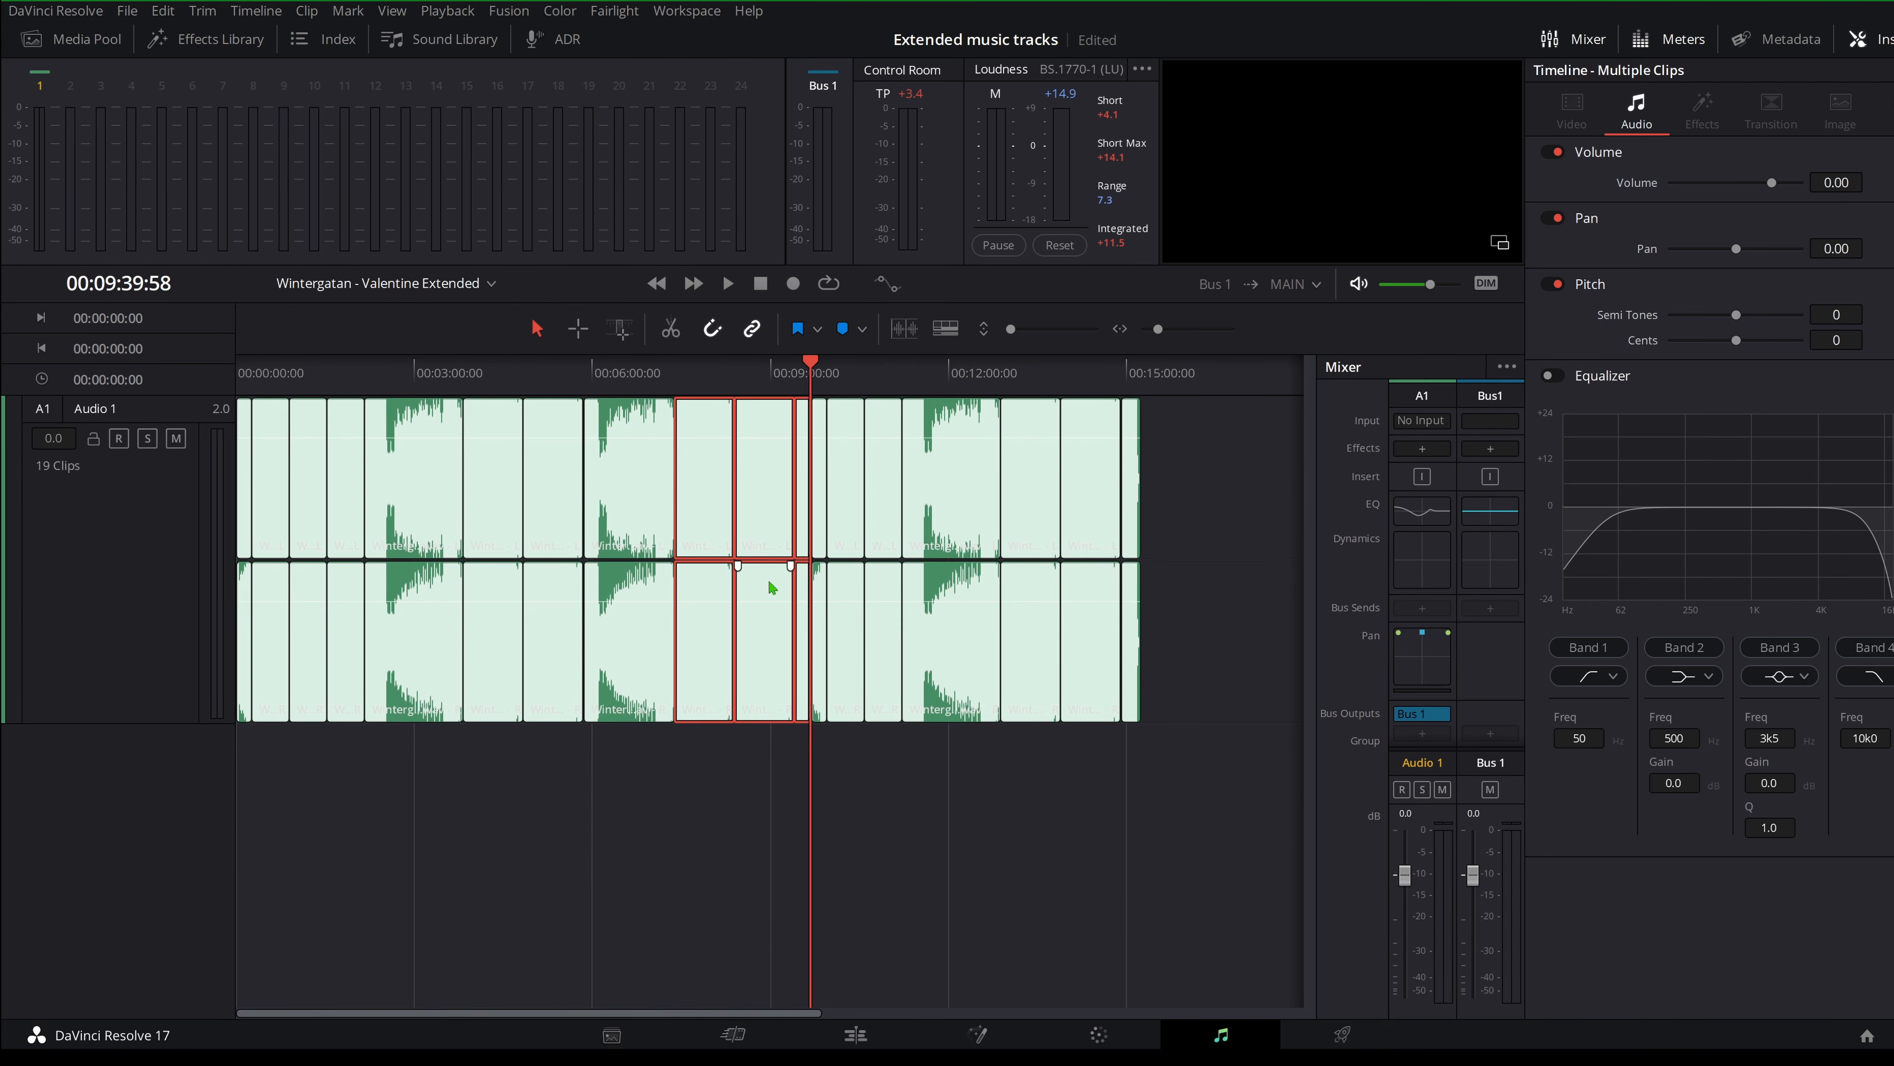
scroll(773, 574, "up", 2)
scroll(788, 643, "up", 8)
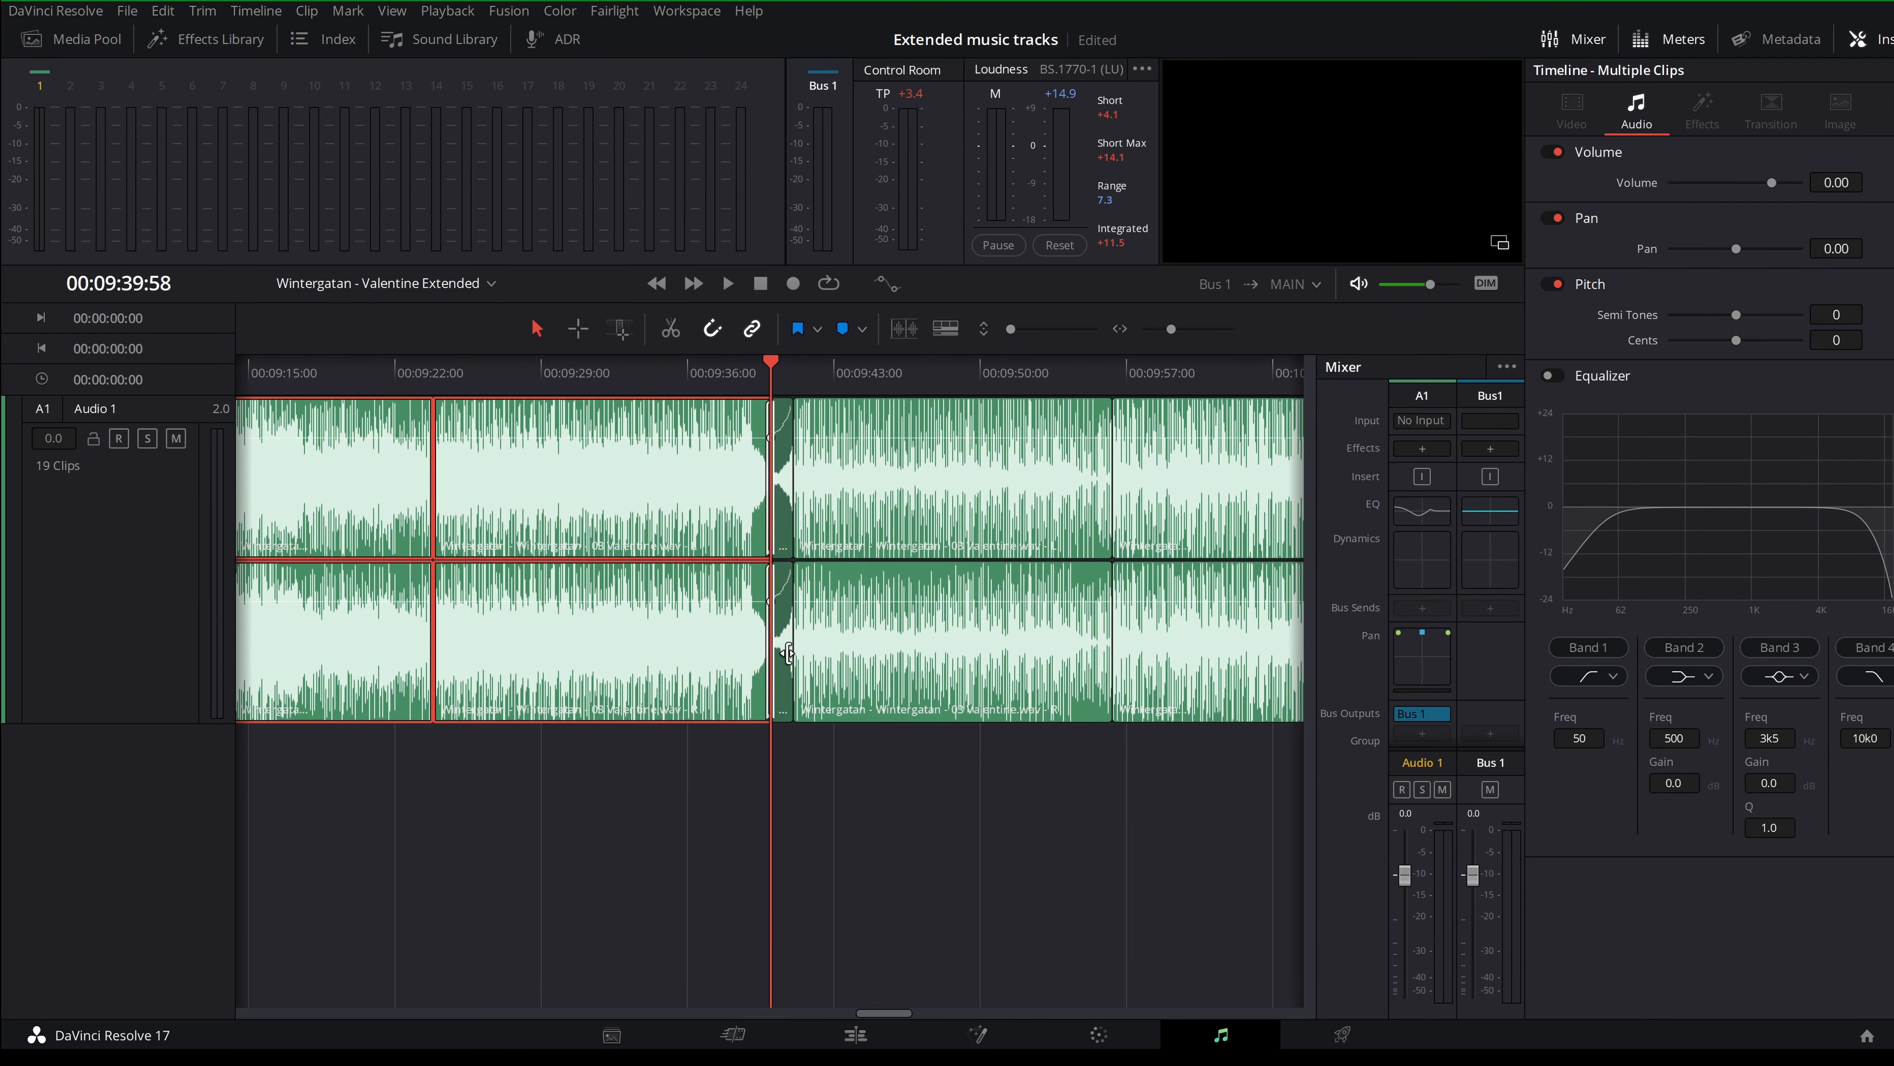
scroll(788, 653, "up", 3)
scroll(788, 653, "up", 4)
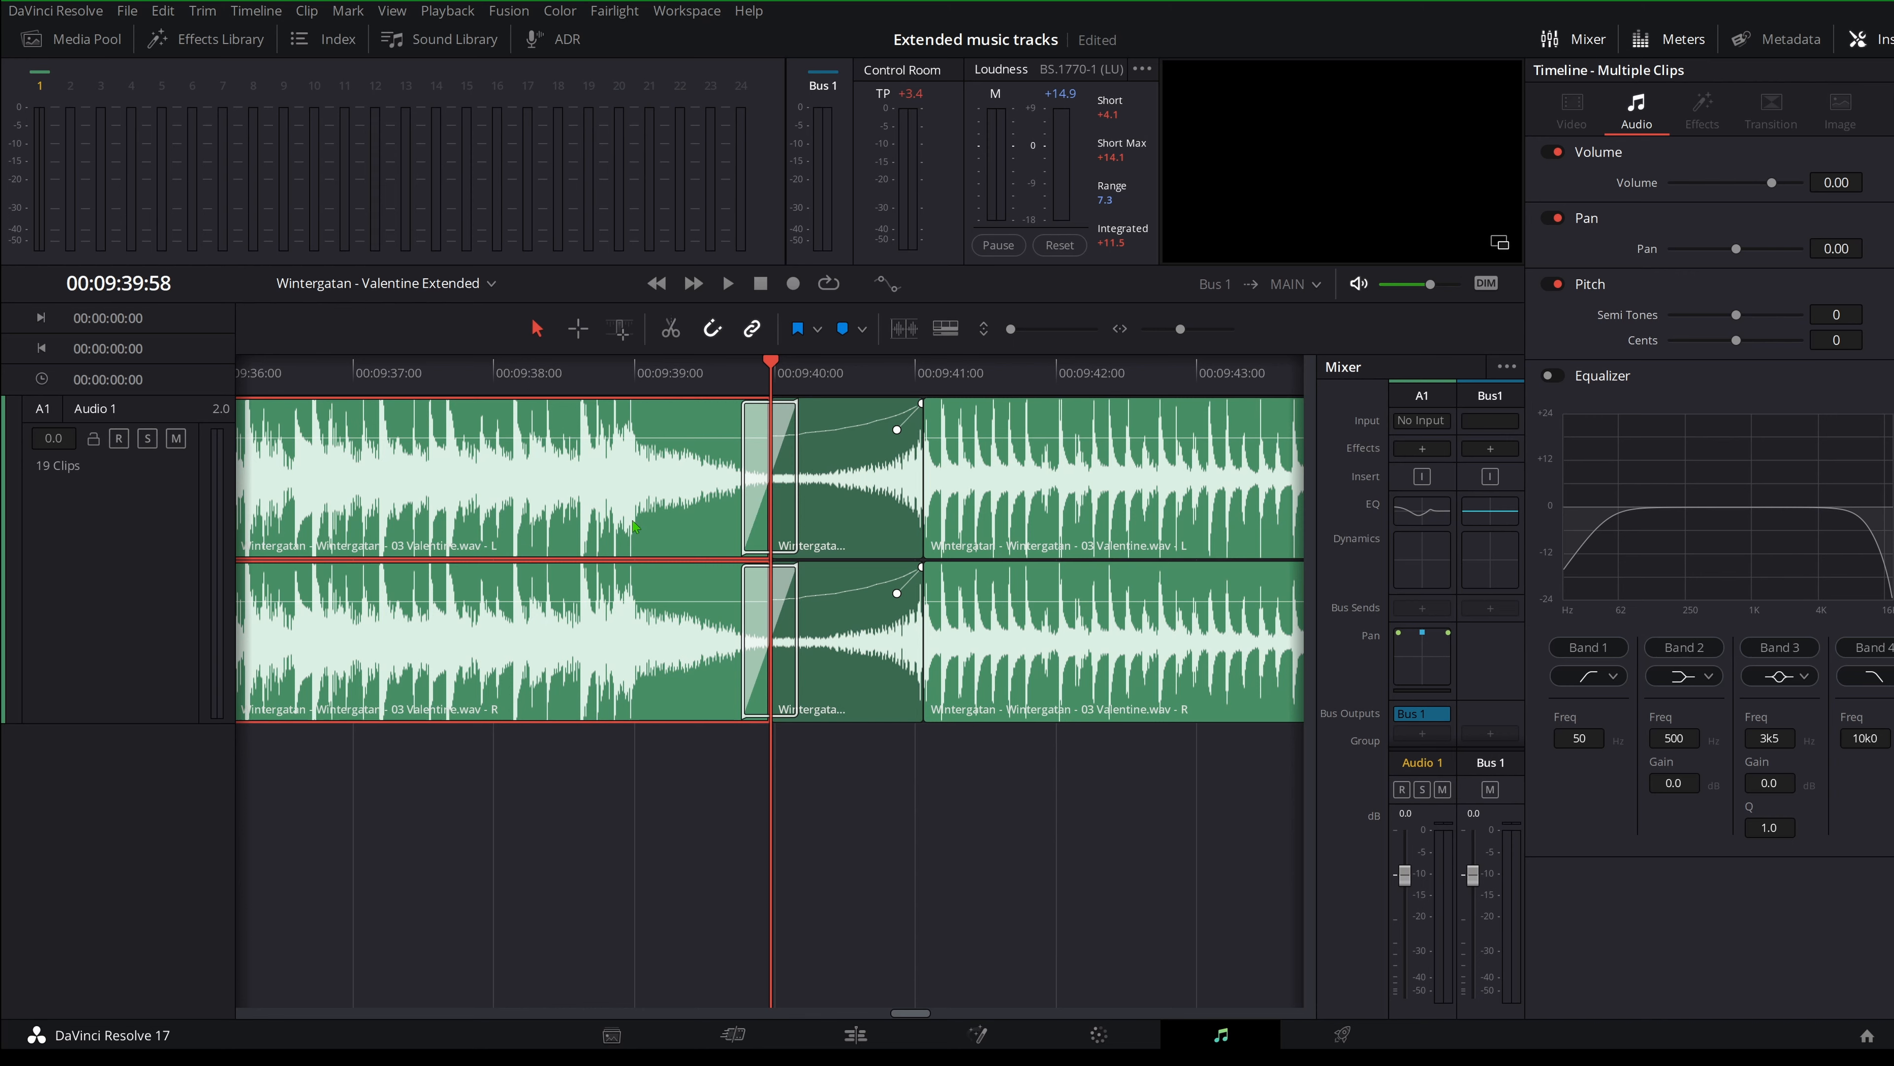
Clear the selection, move the playhead to 00:09:39:01, and select the clip that leads into the crossfade.
left_click(748, 784)
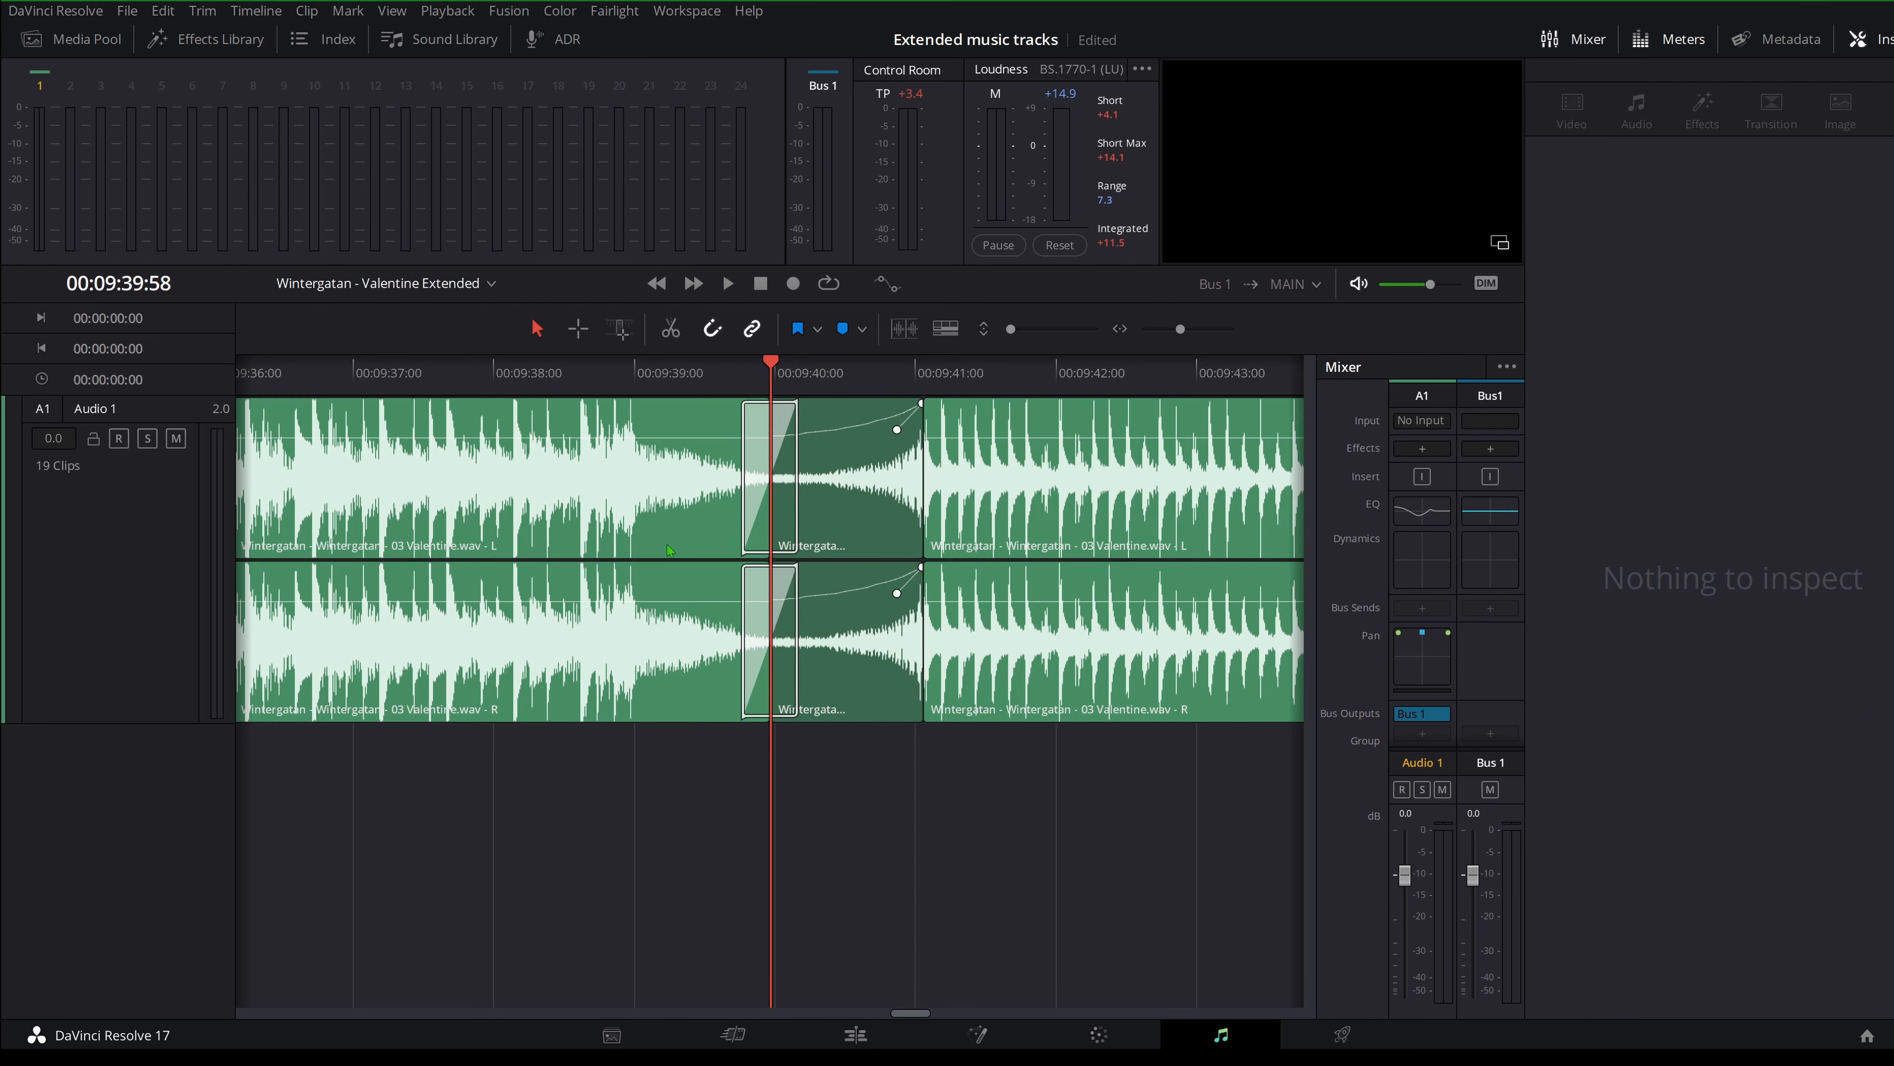
left_click(637, 371)
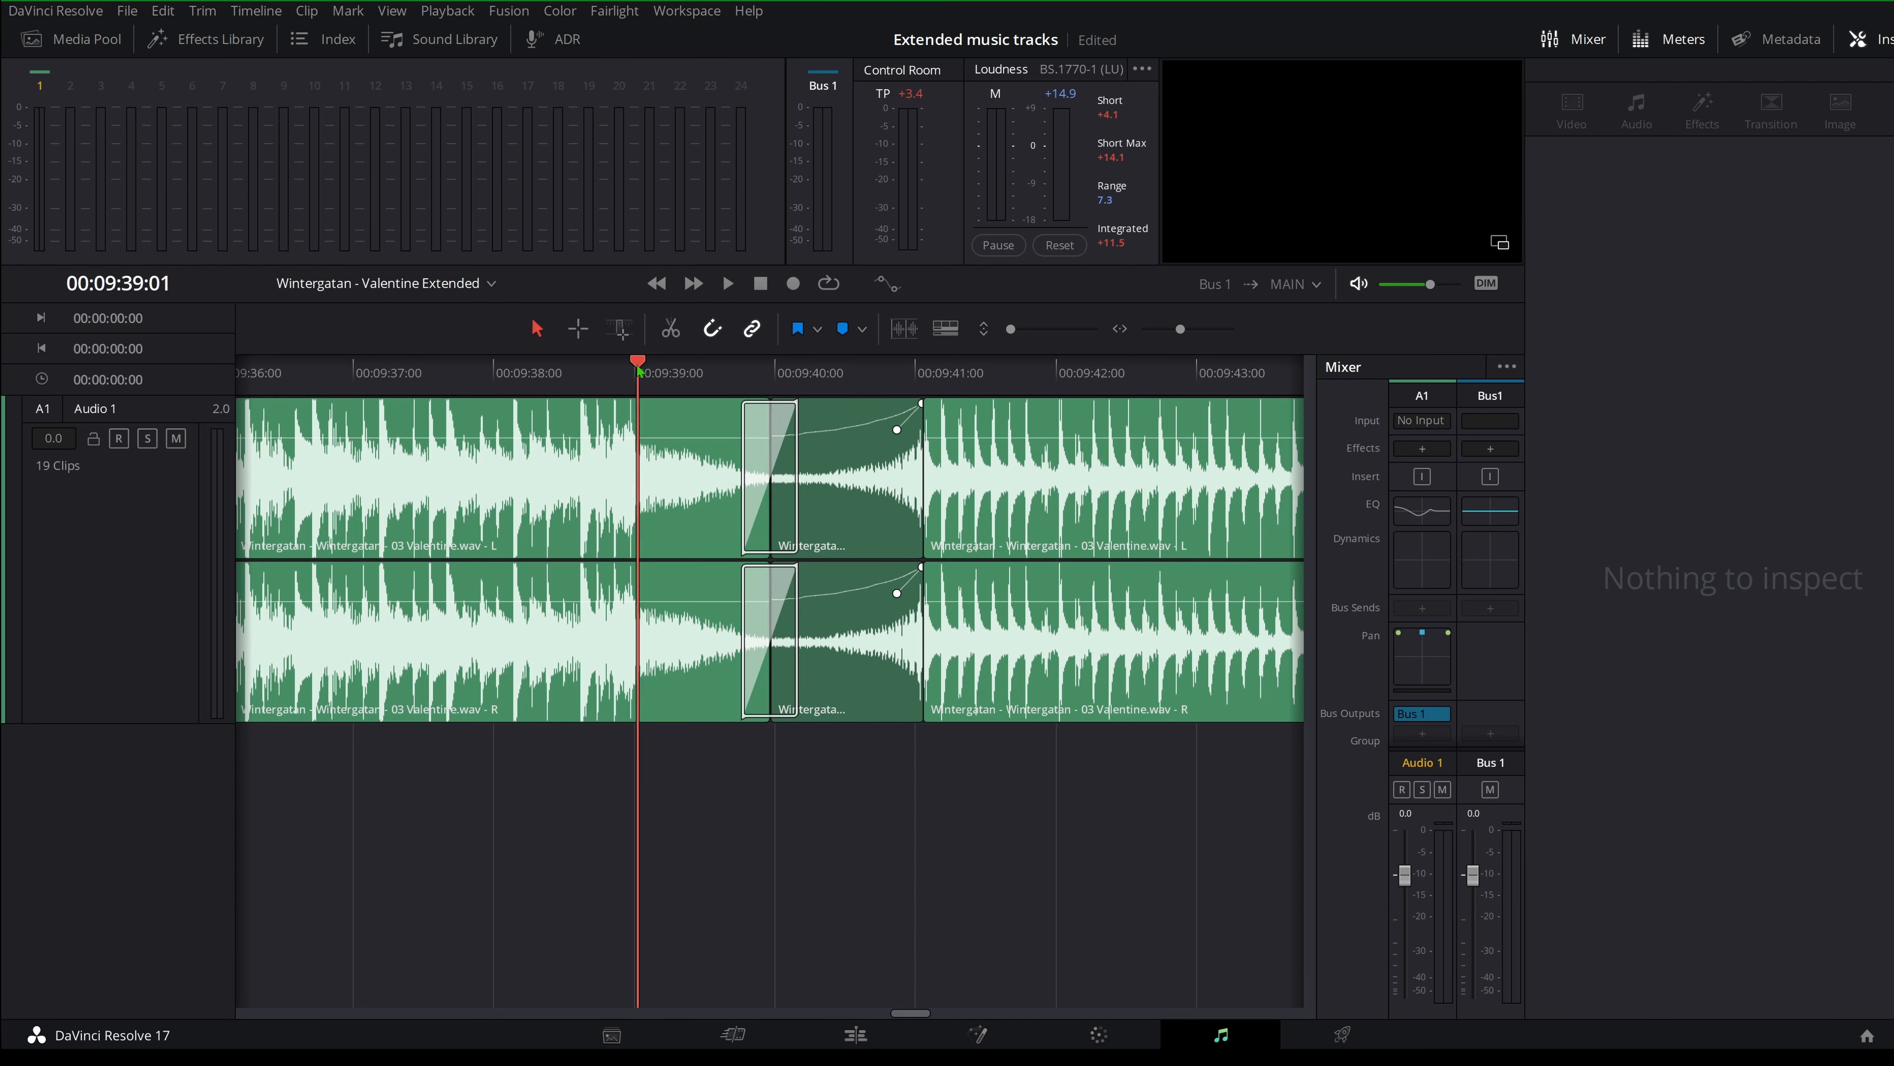
left_click_drag(760, 779, 641, 387)
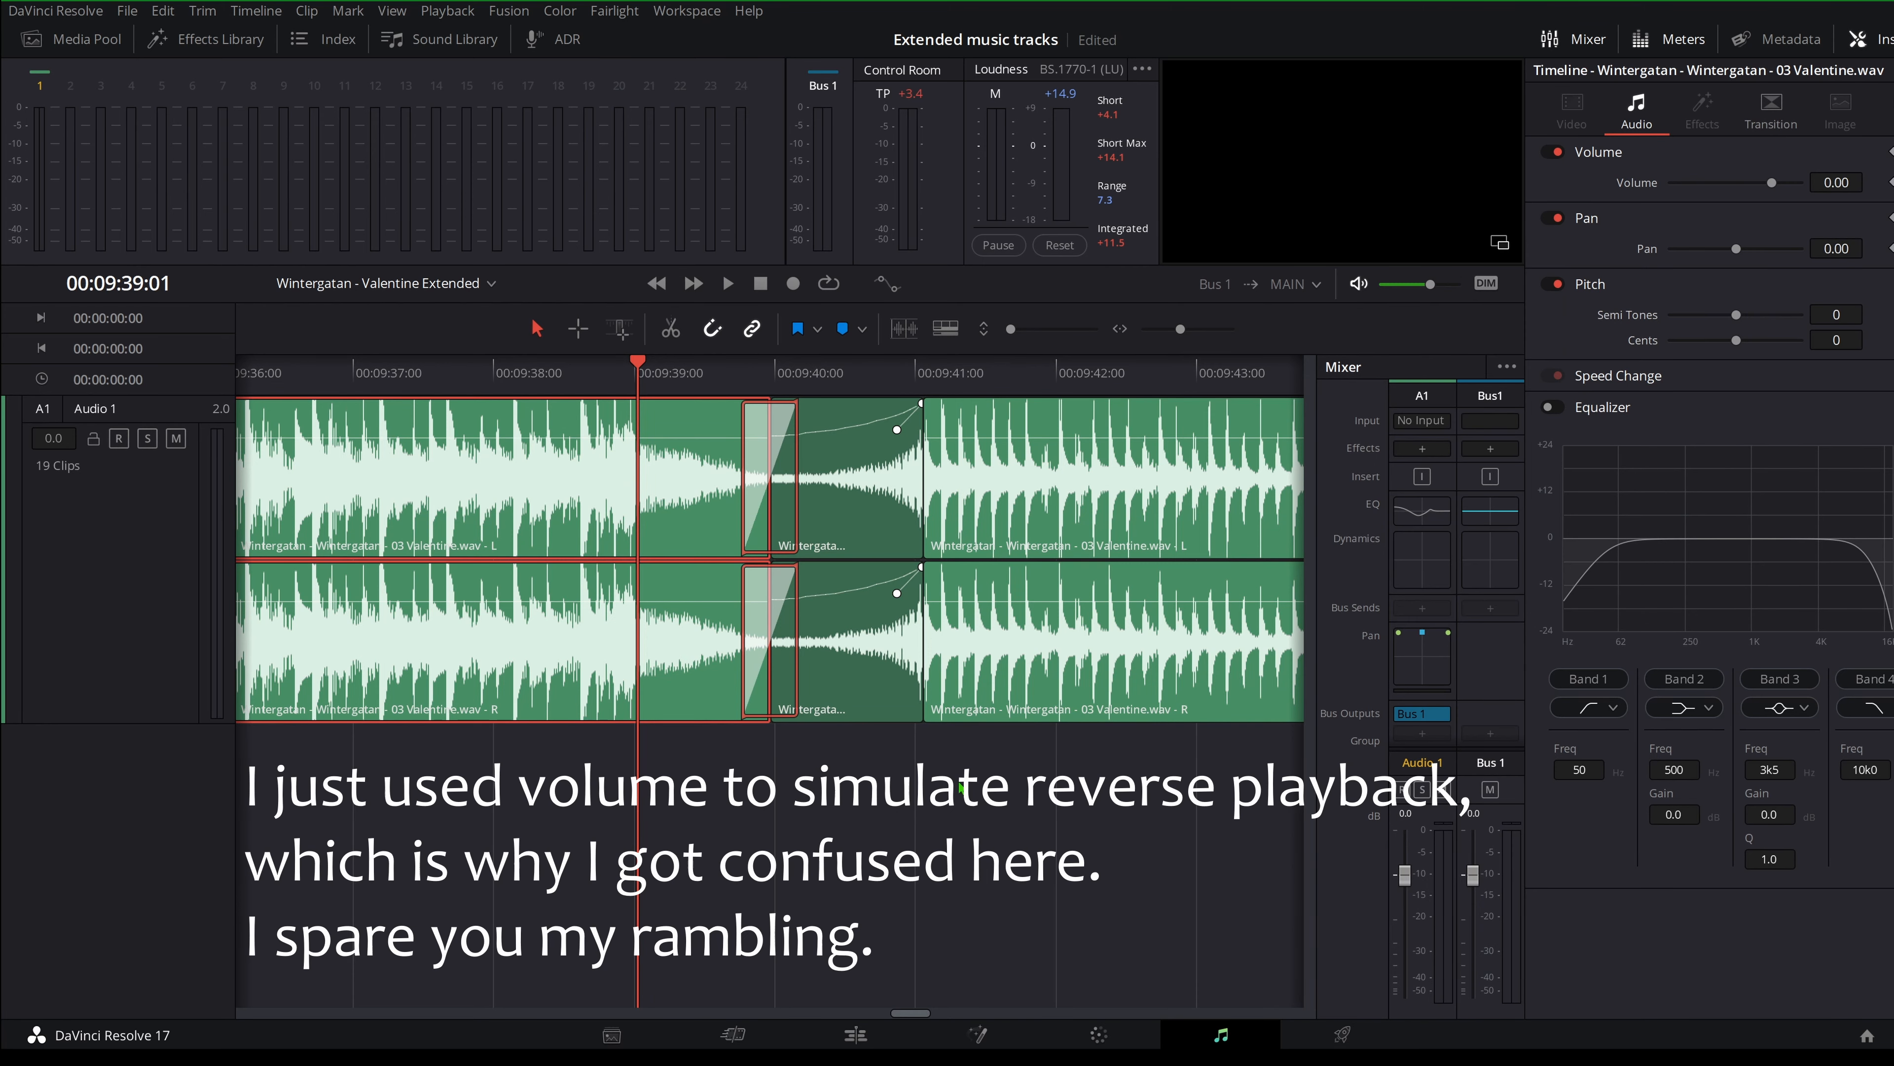
Show the Speed Change settings of the short clip after the crossfade, and play that clip from 00:09:39:58.
left_click(855, 479)
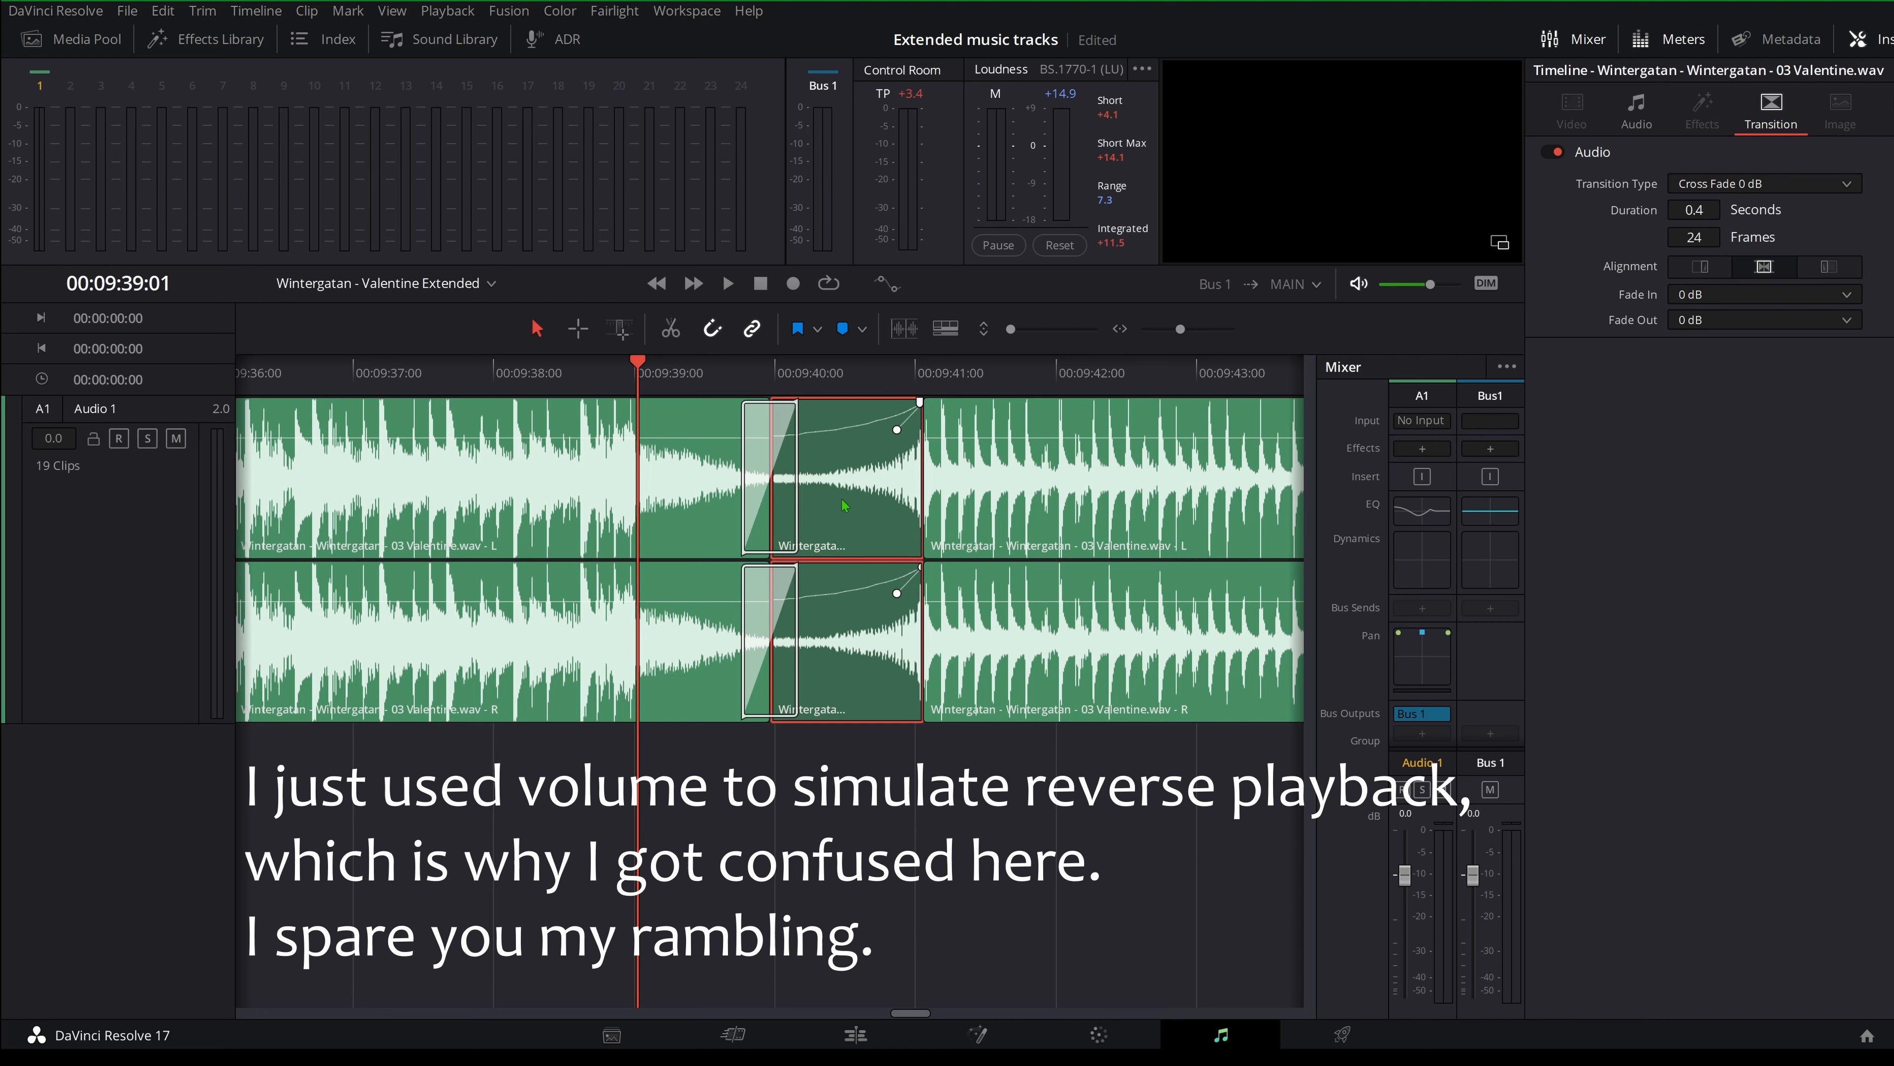
left_click(1637, 112)
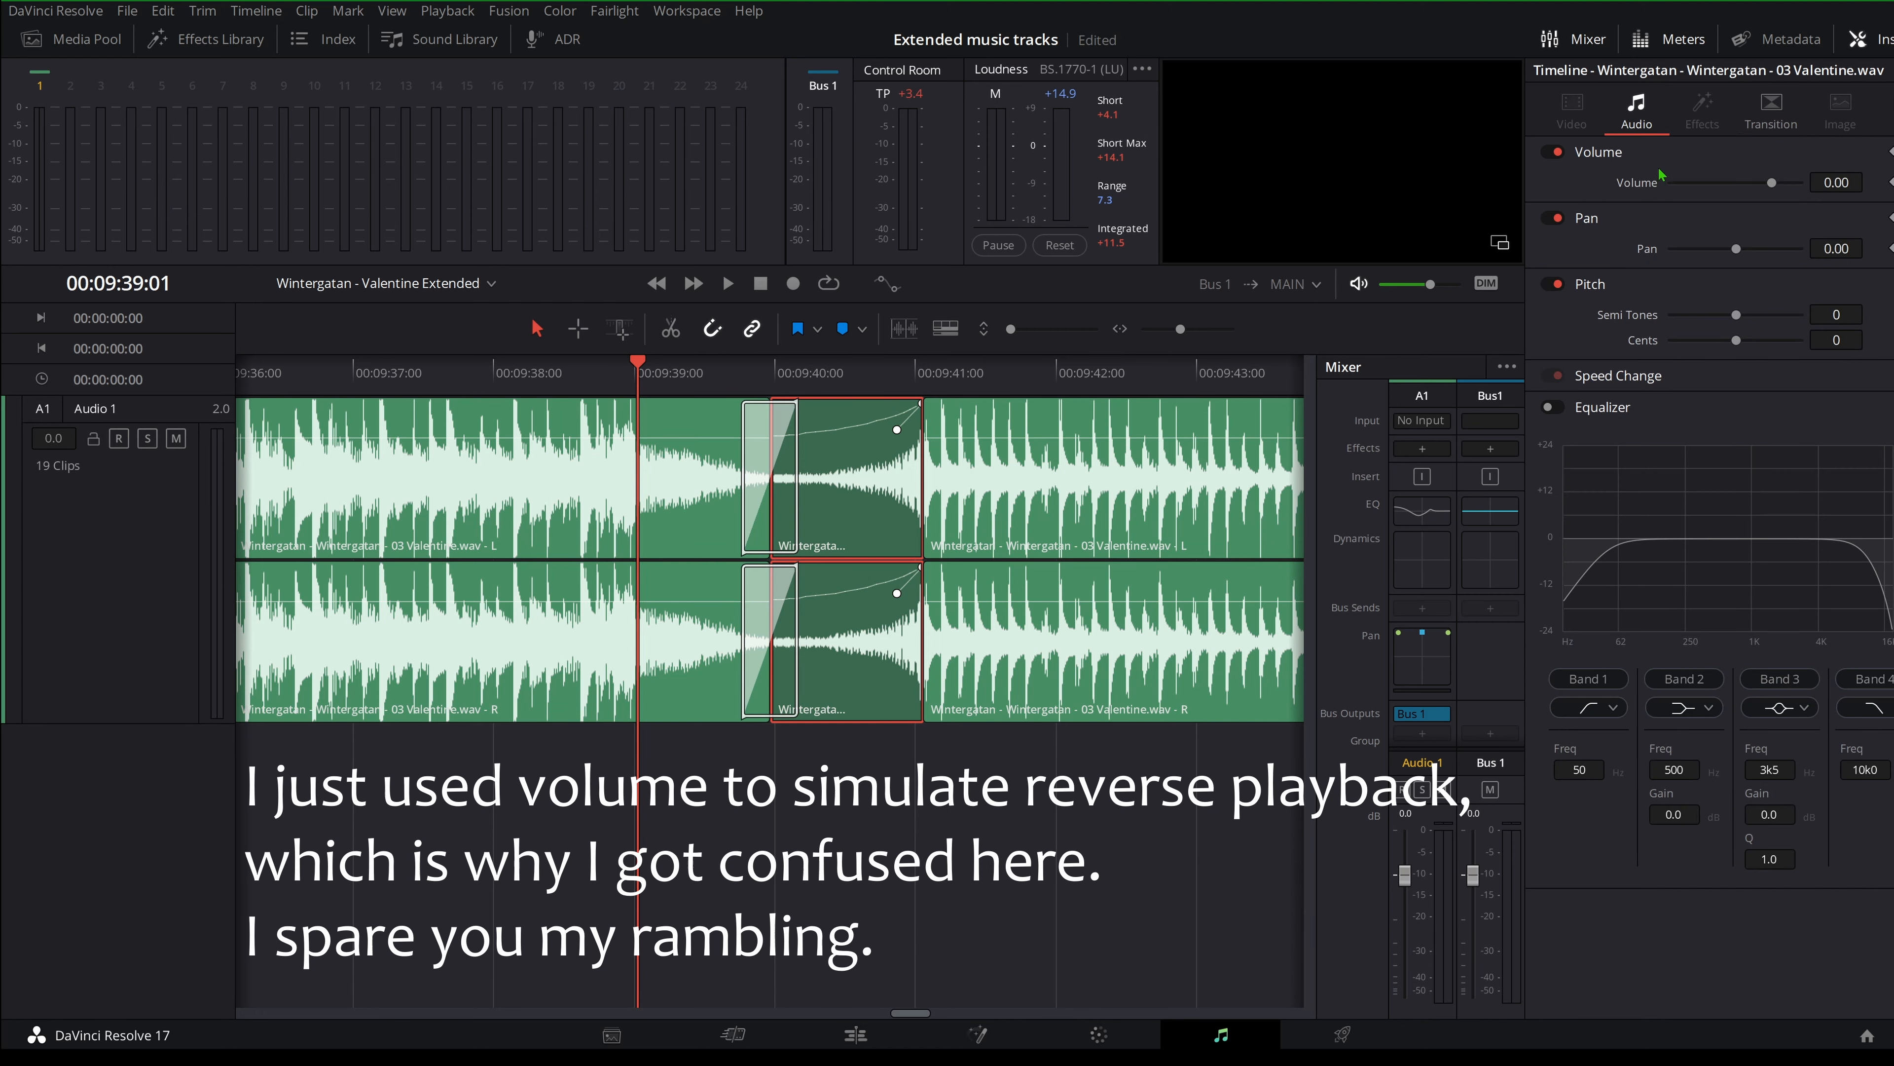
left_click(1618, 377)
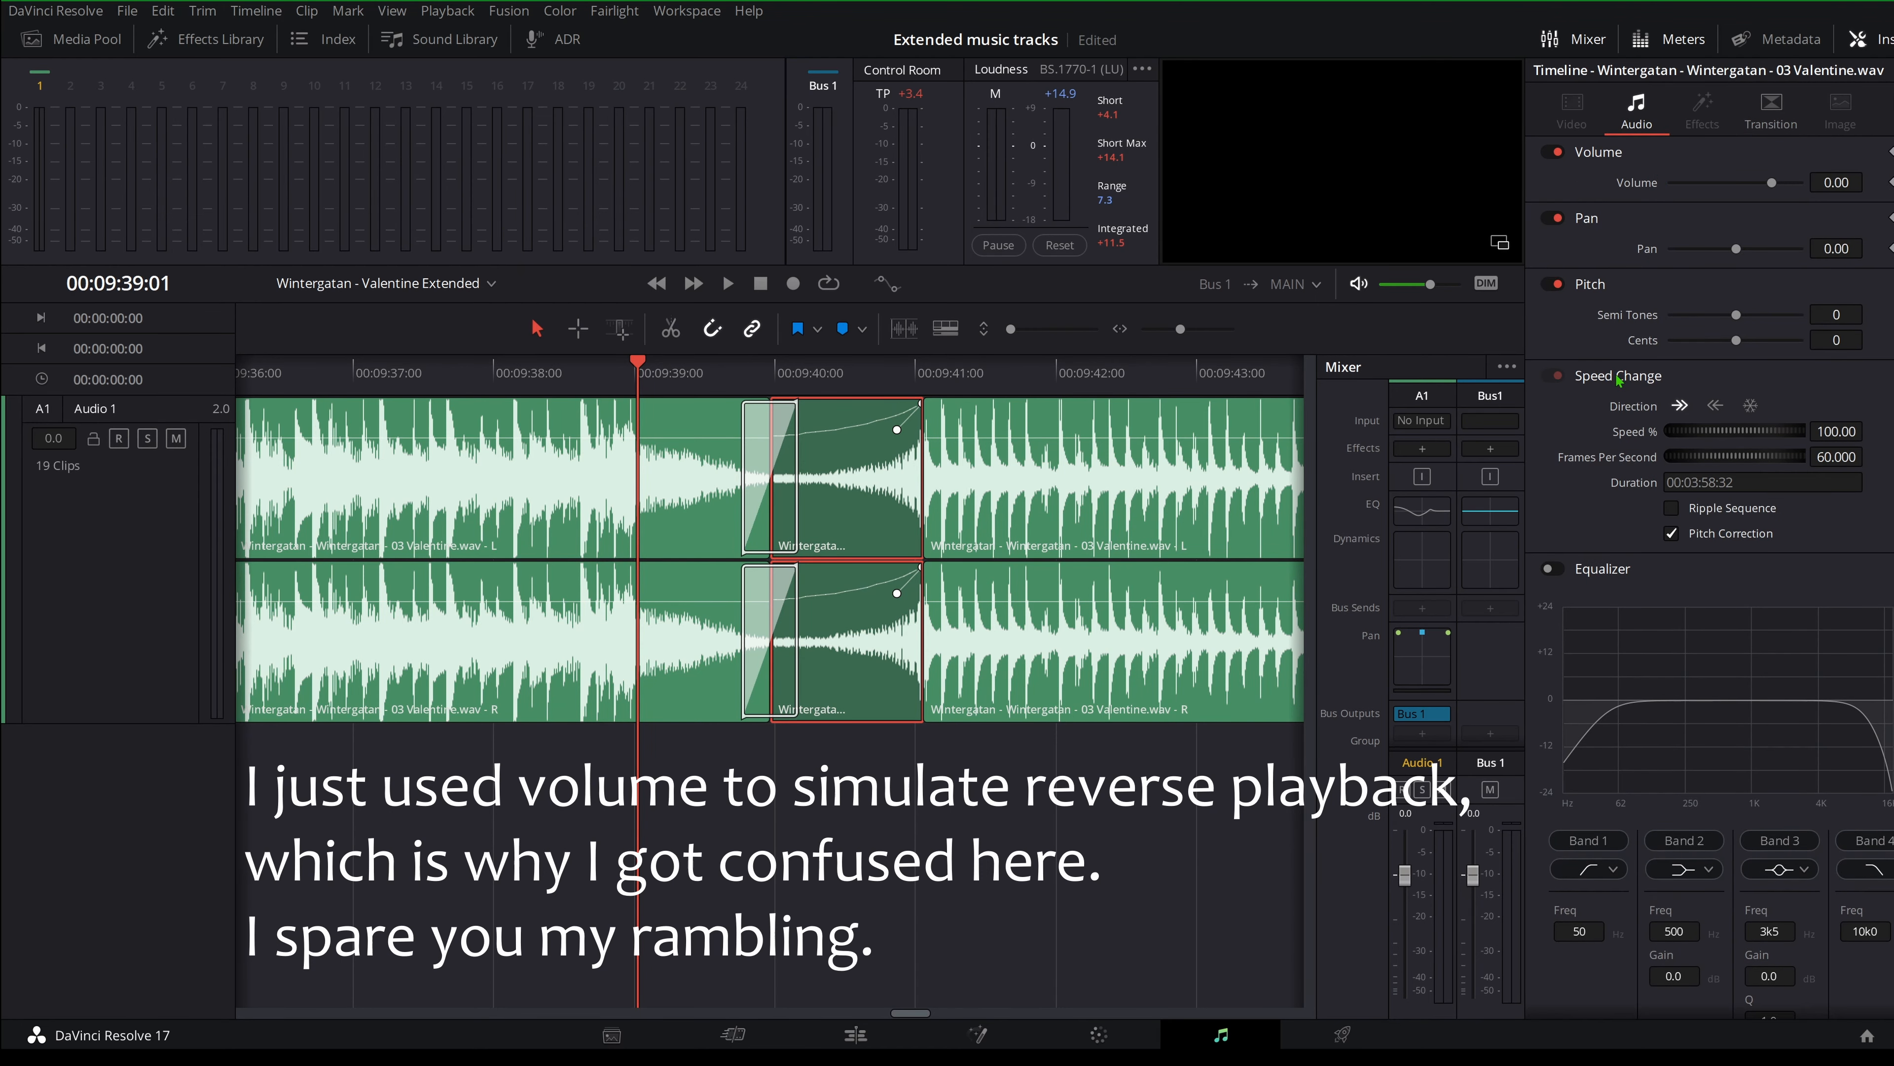
left_click(772, 364)
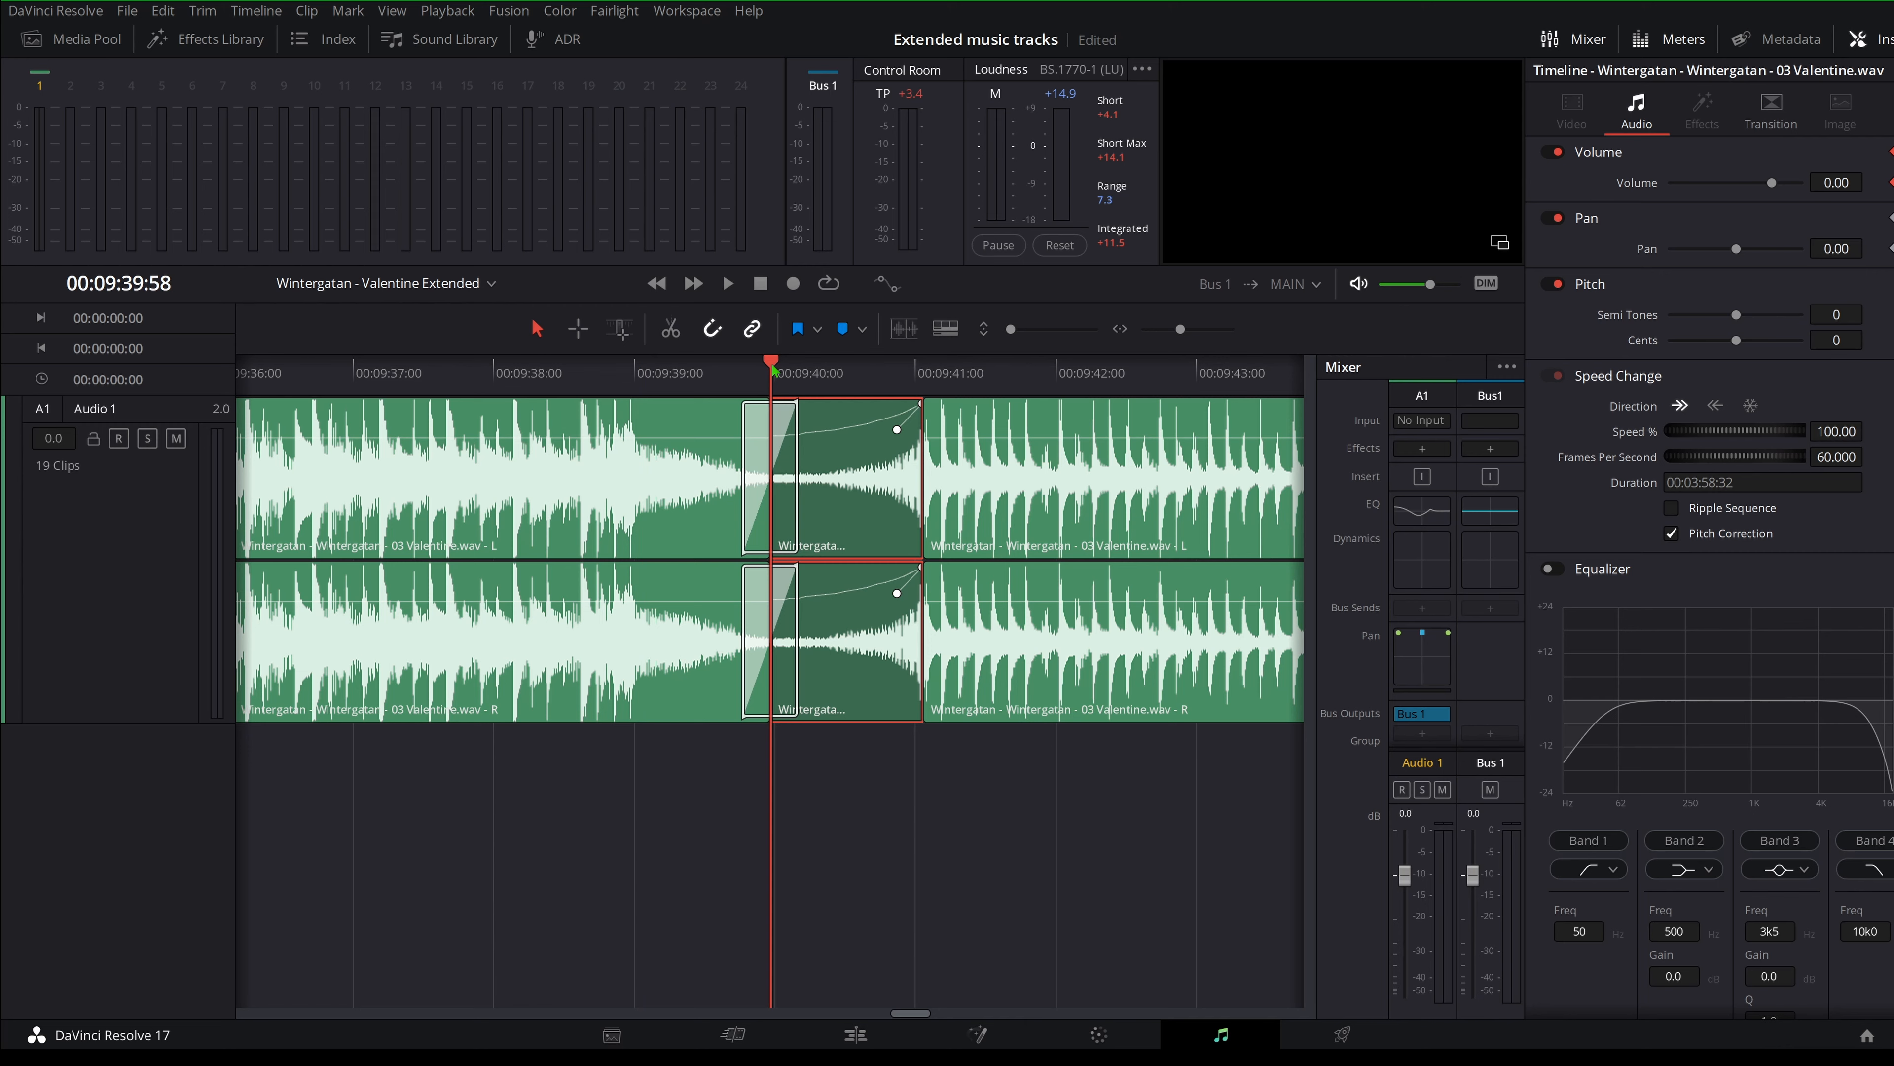
key("space")
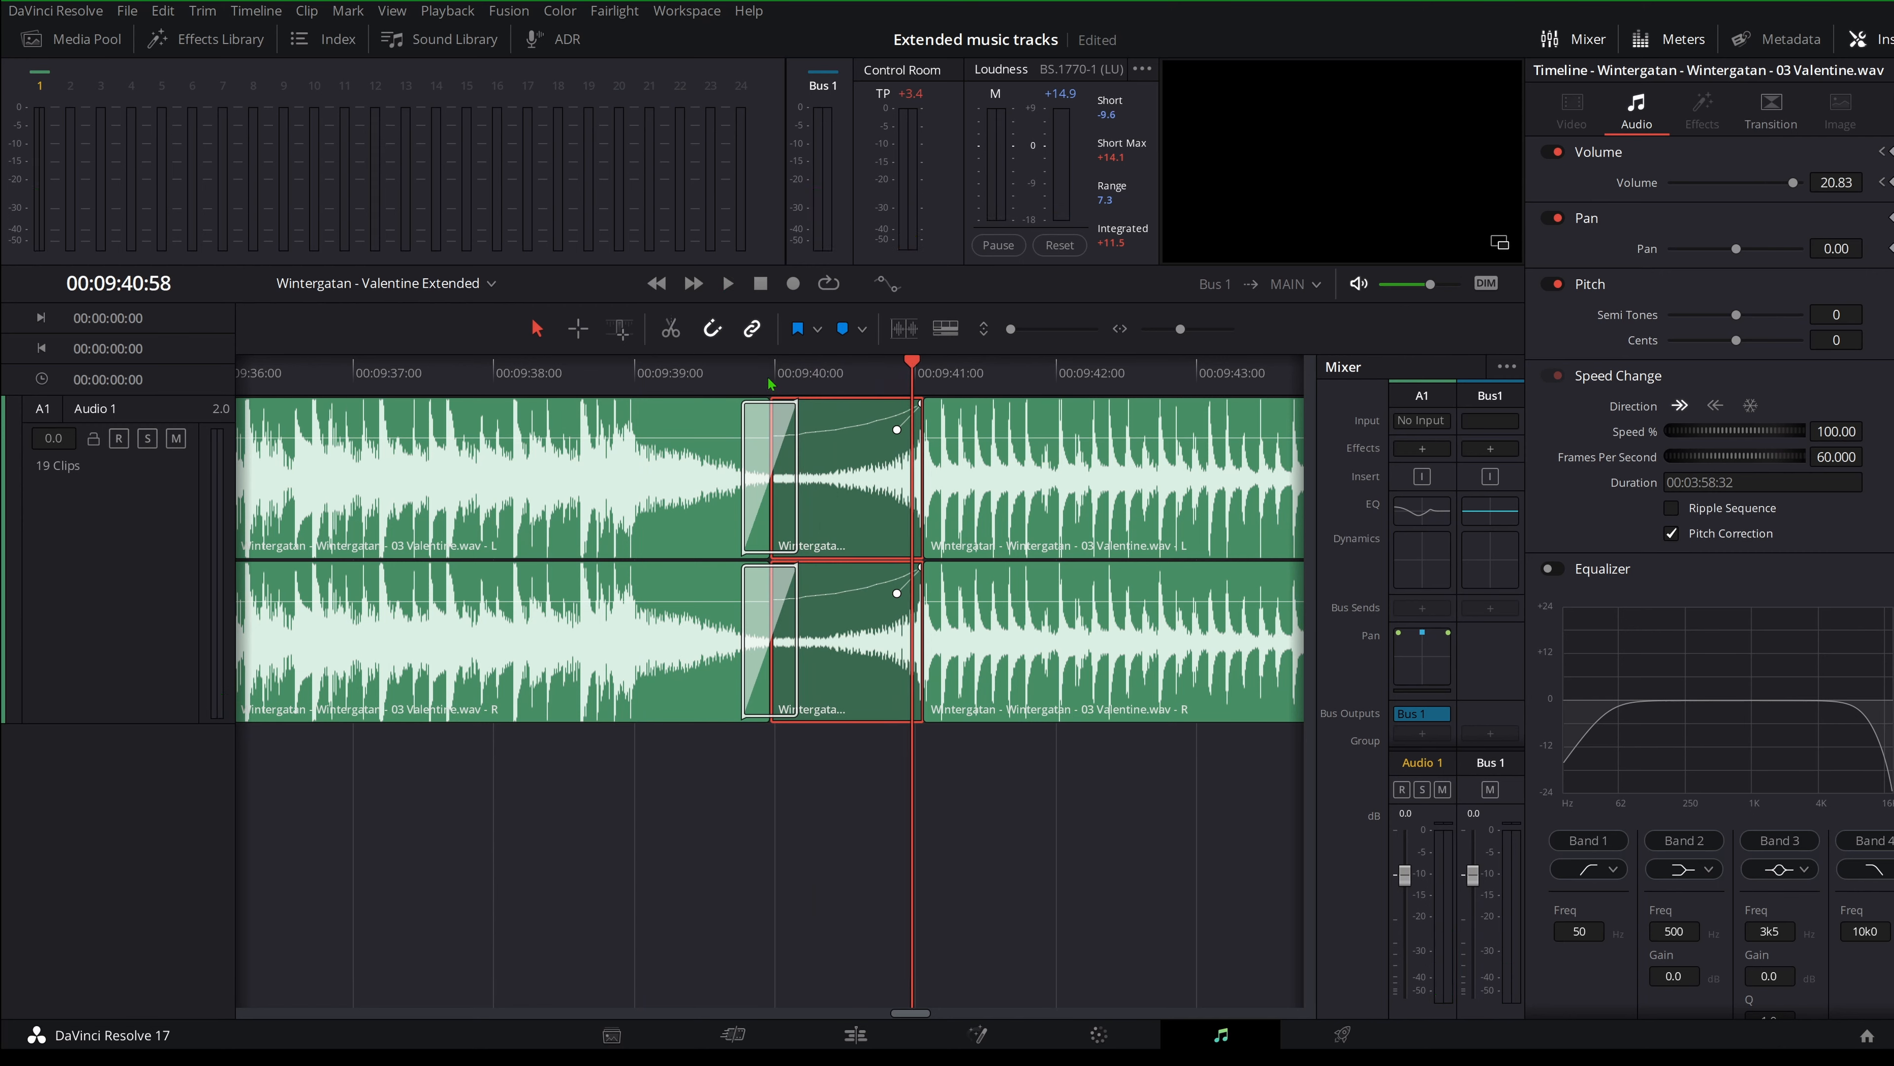
Check the join between the short clip and the following one around 00:09:40:53, and play the following clip from 00:09:41:03 with nothing selected.
left_click(1027, 493)
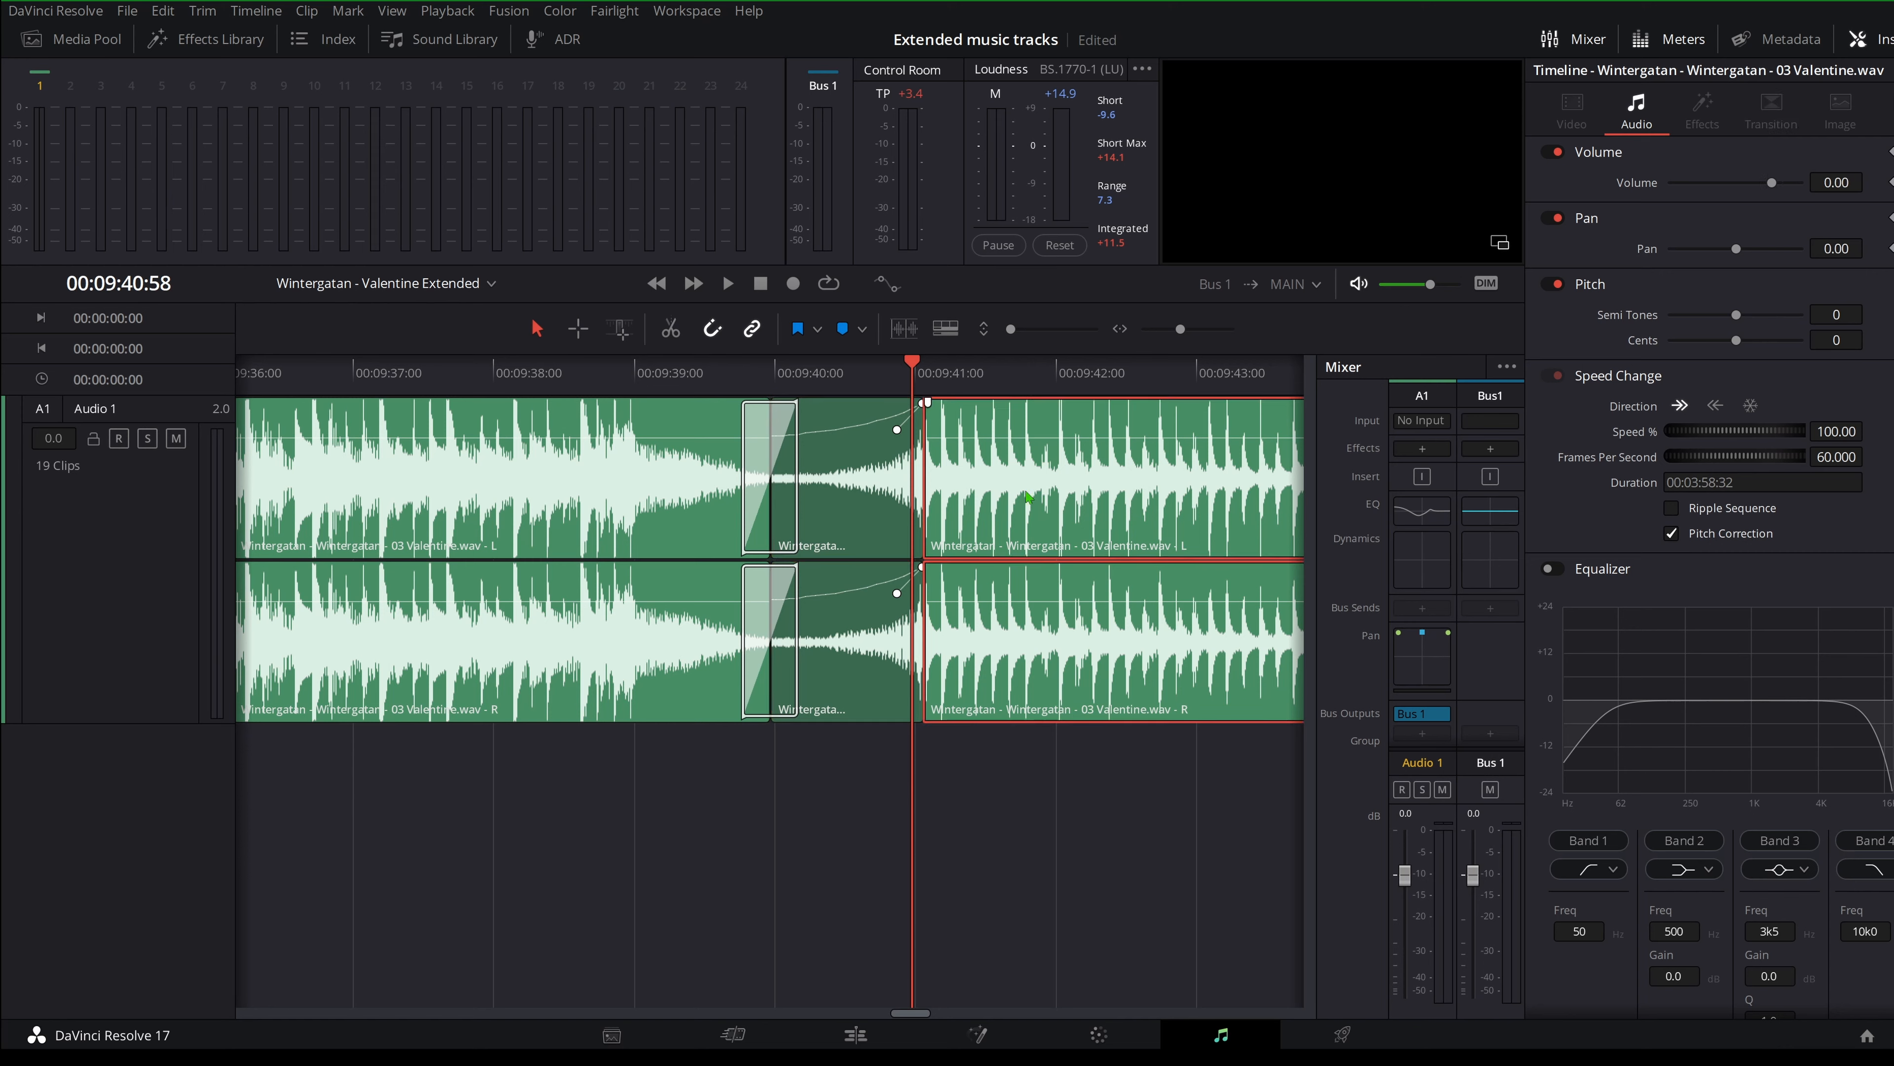
left_click_drag(916, 373, 911, 447)
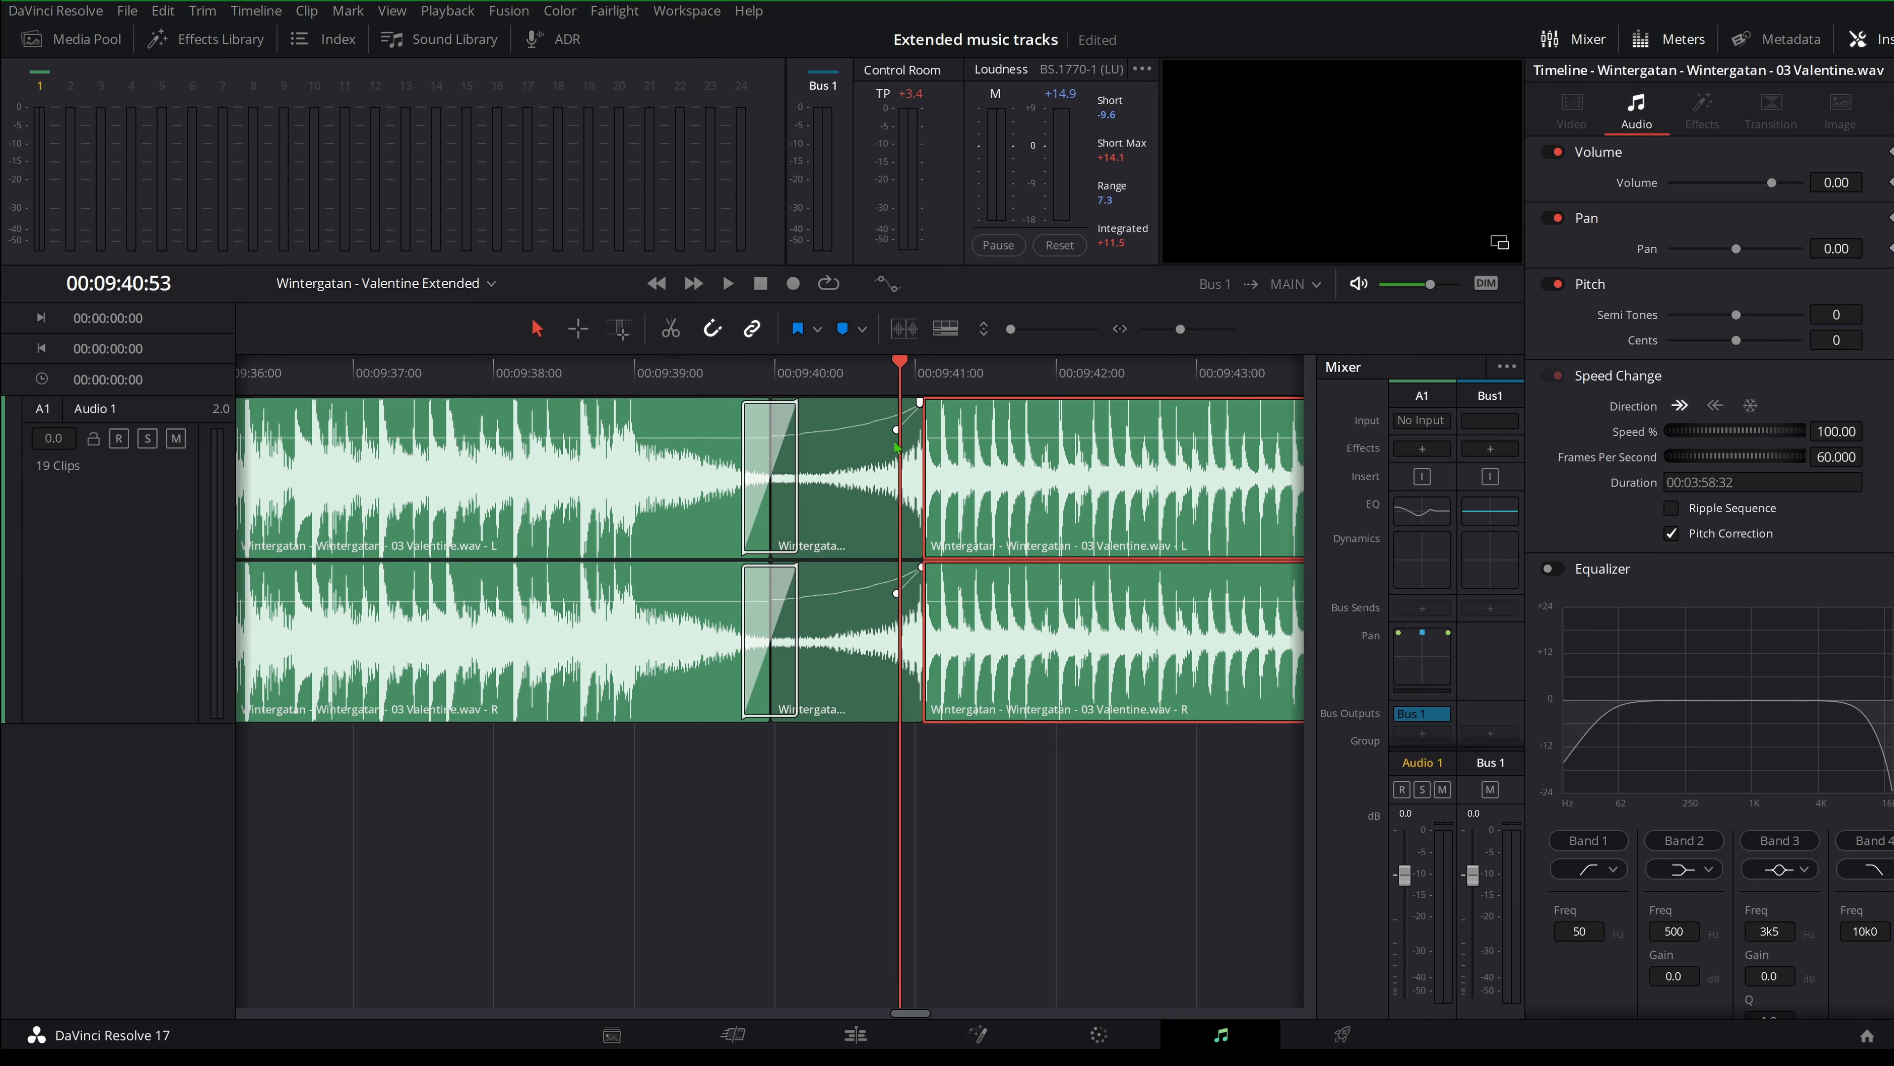
left_click(1008, 722)
mouse_move(900, 373)
left_mouse_down()
mouse_move(959, 377)
mouse_move(916, 381)
left_mouse_up()
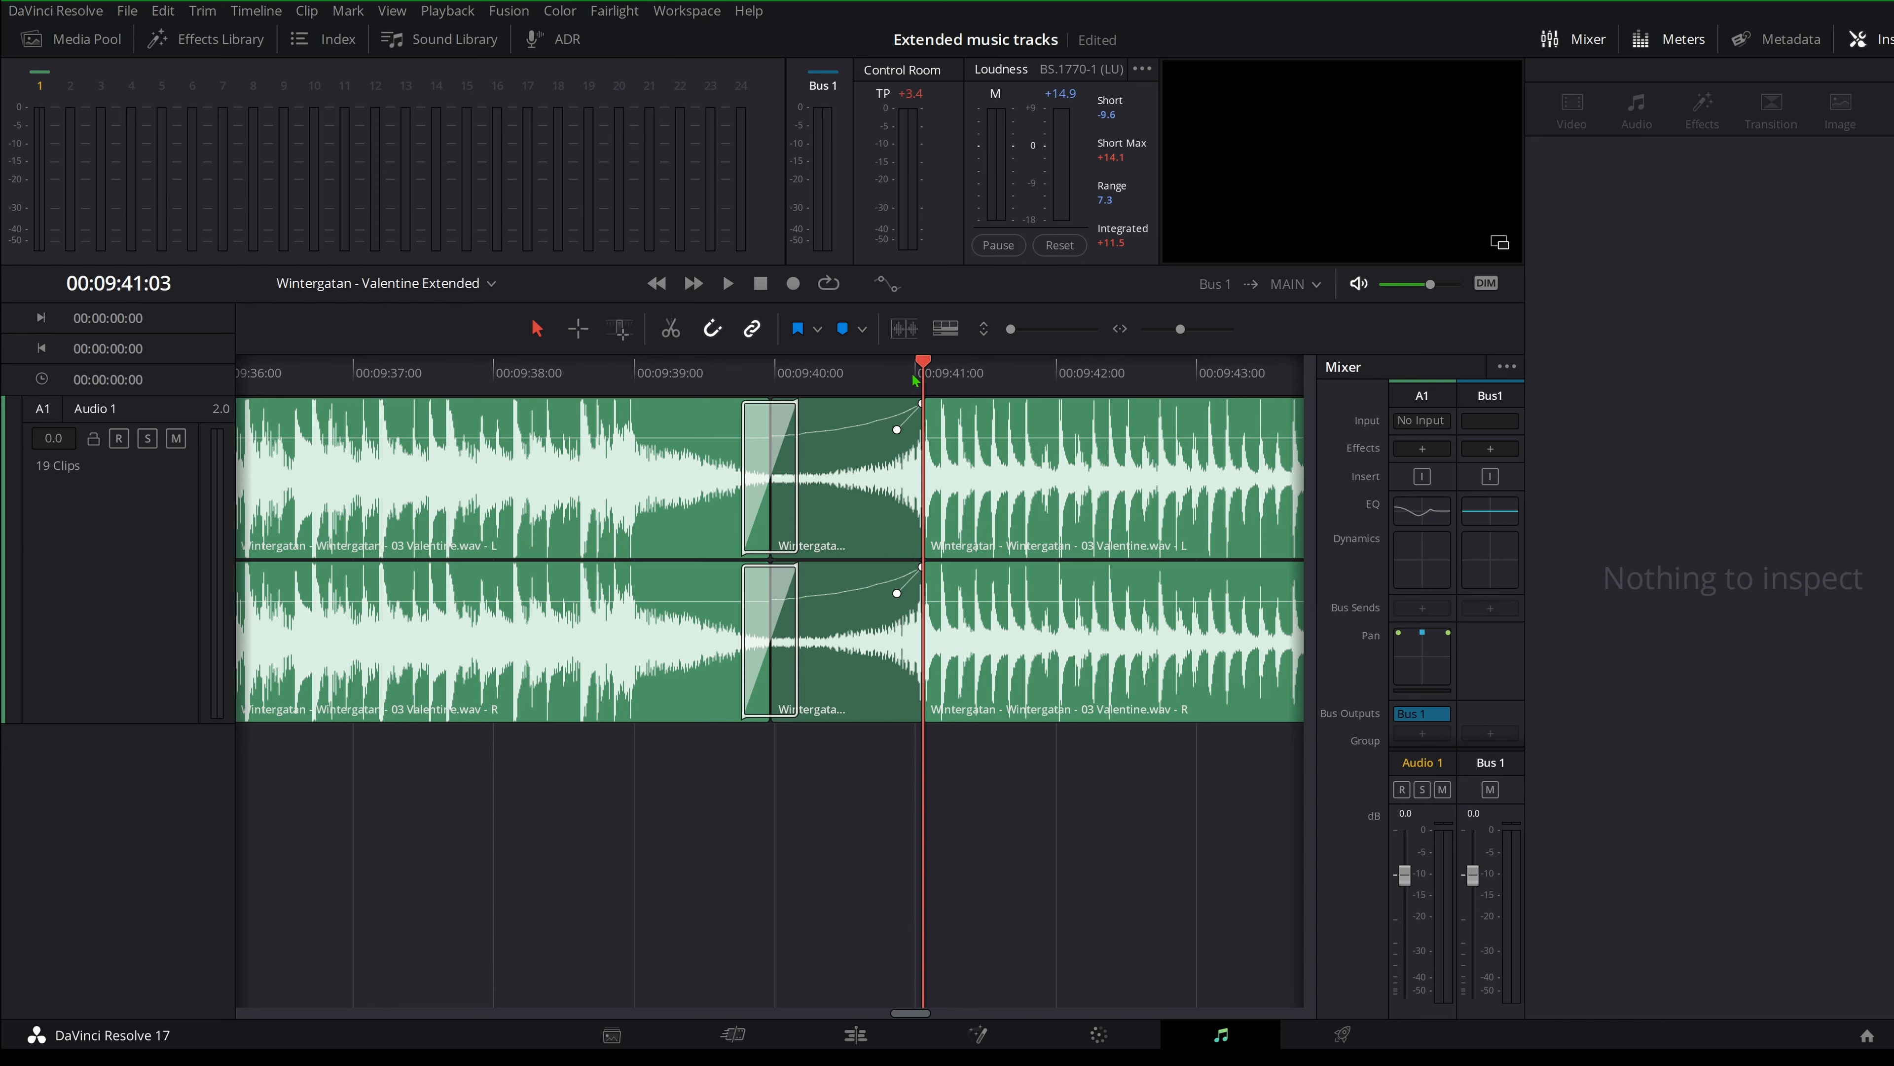
key("space")
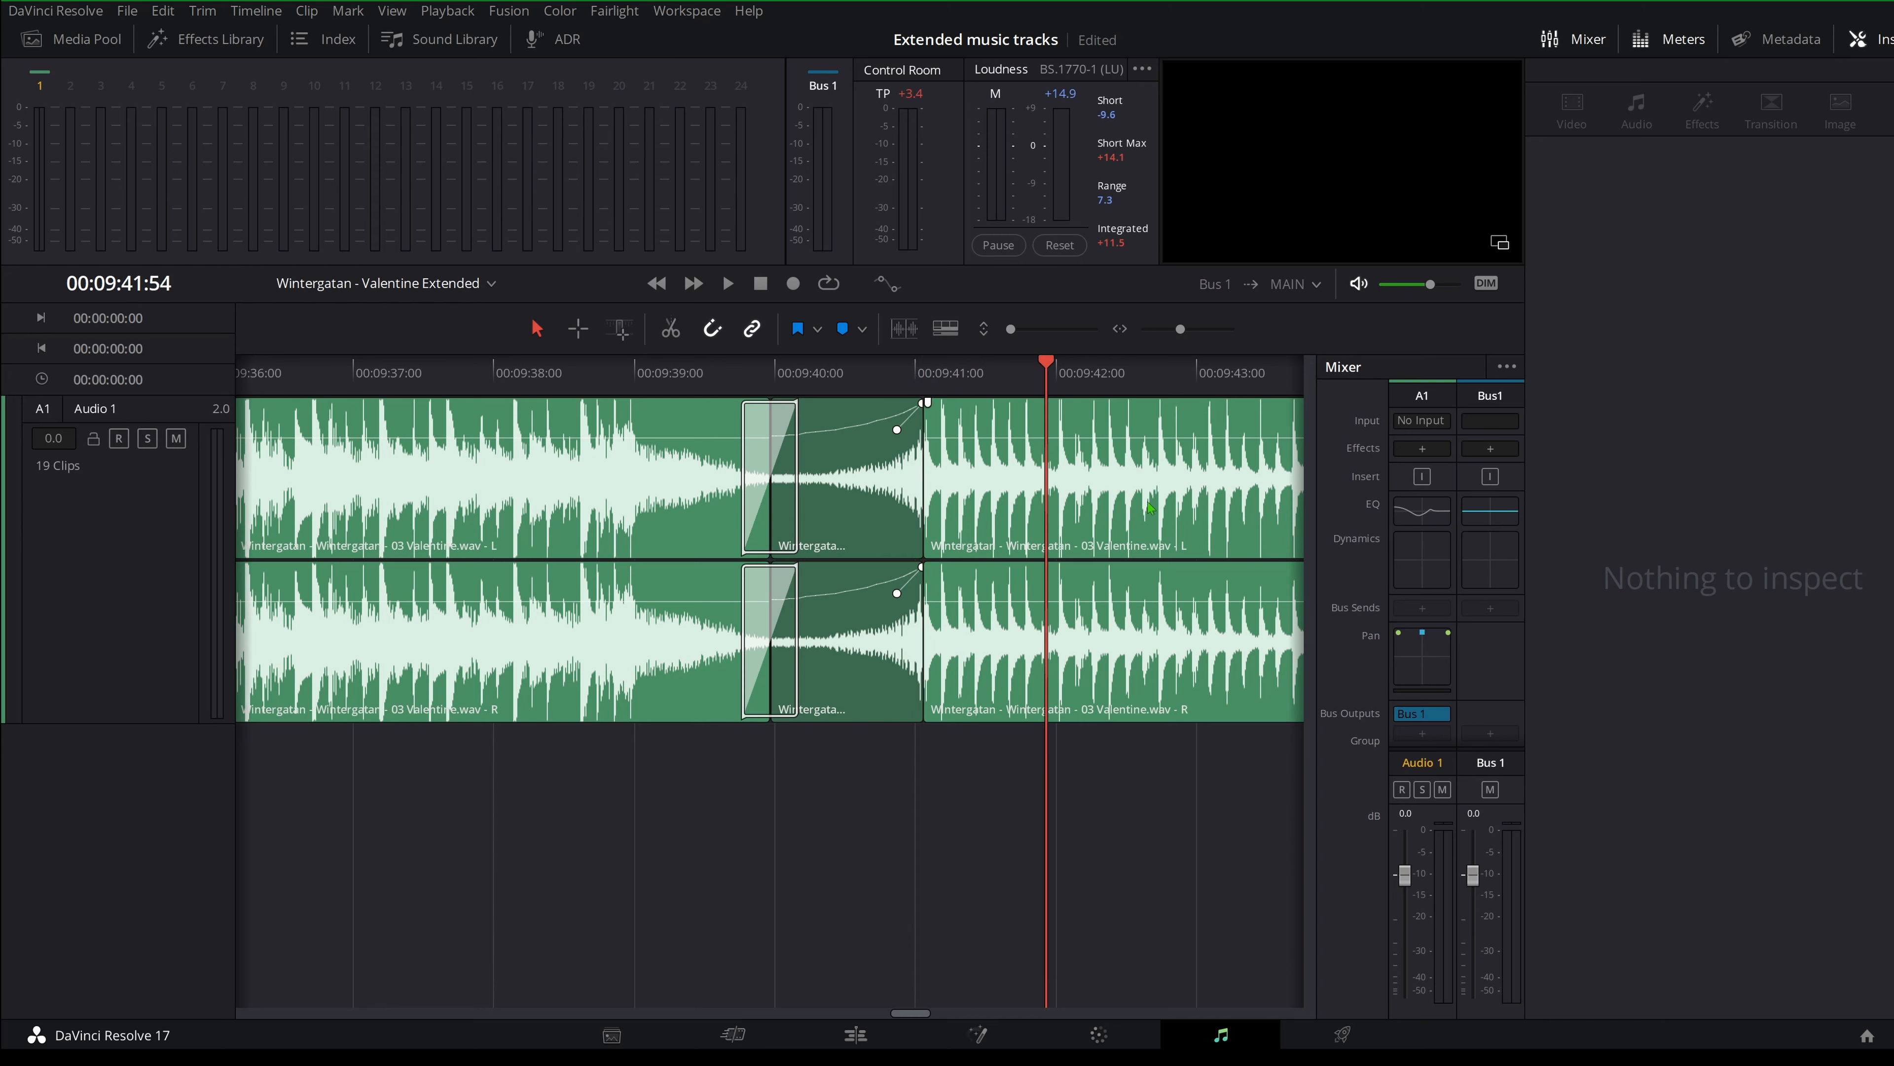
Scrub the playhead from 00:09:37:59 through the crossfade to 00:09:40:40 within the short clip.
left_click_drag(589, 390, 494, 403)
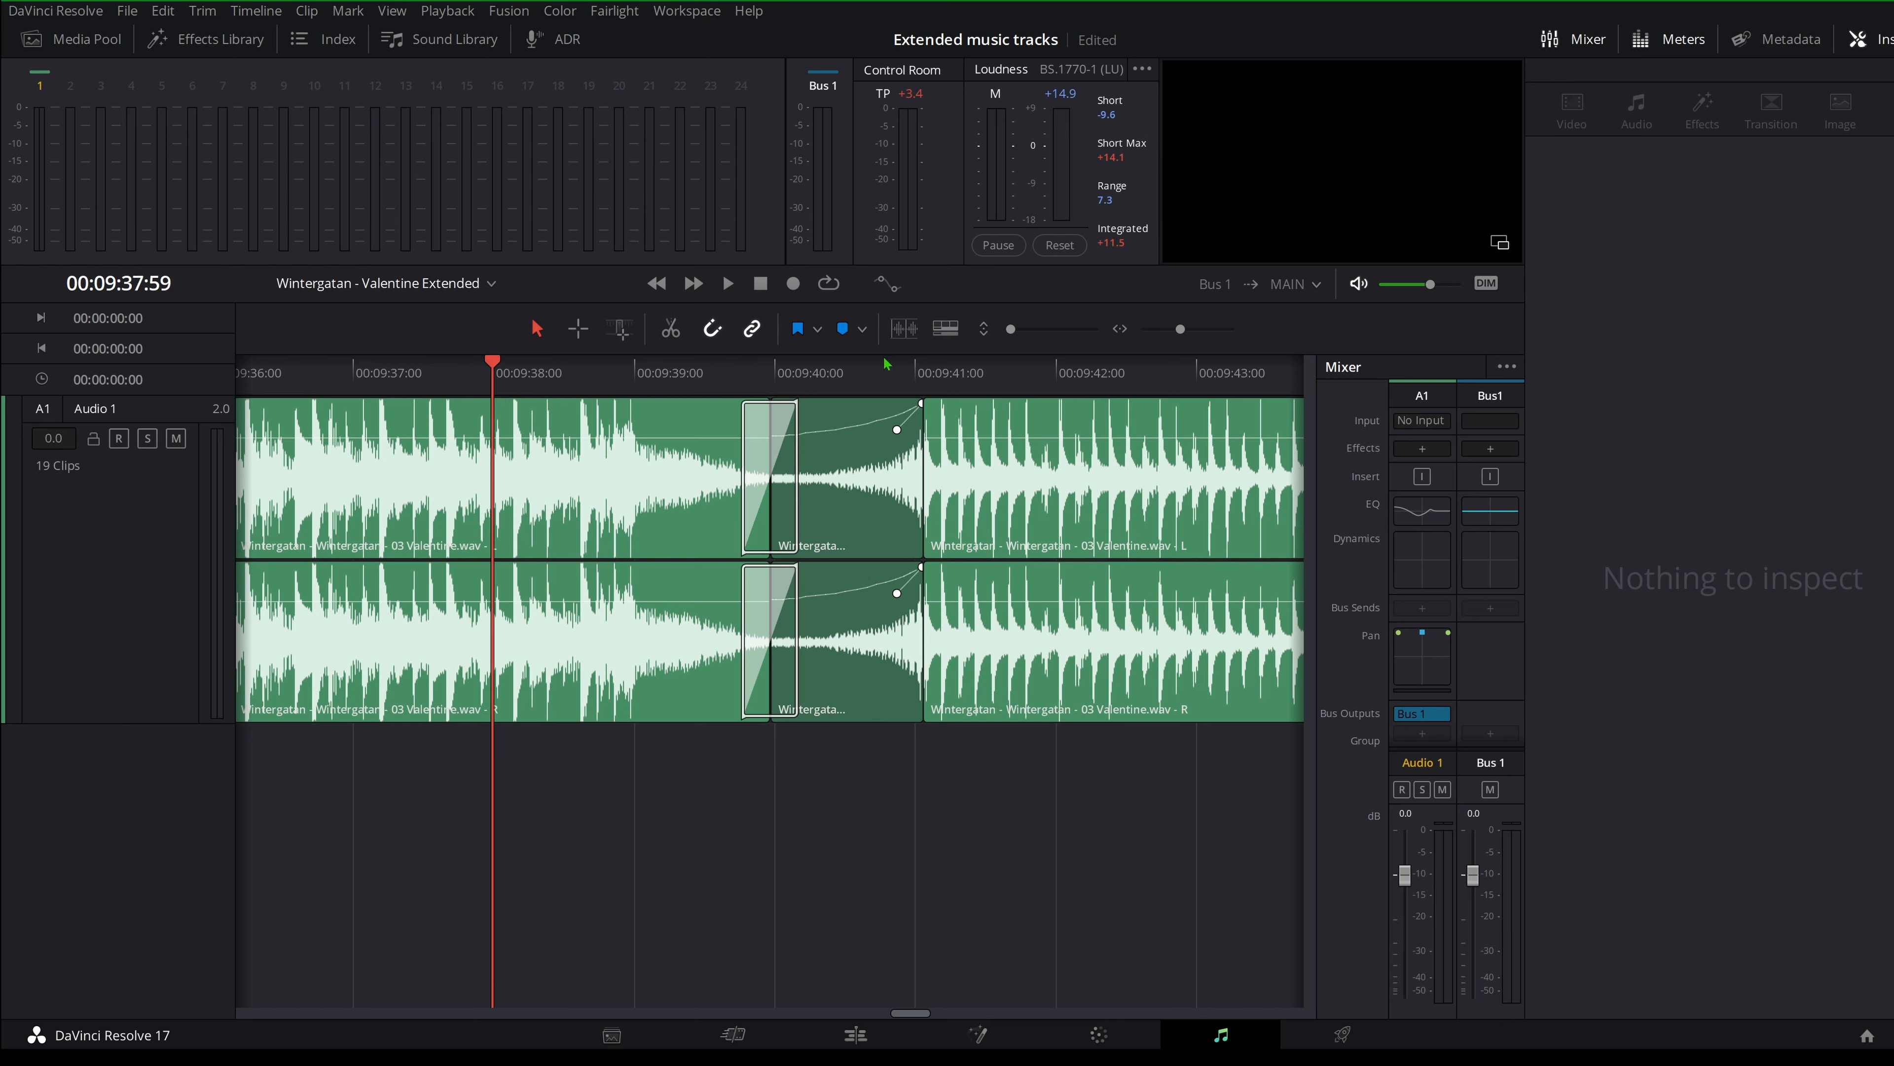
left_click_drag(666, 394, 874, 540)
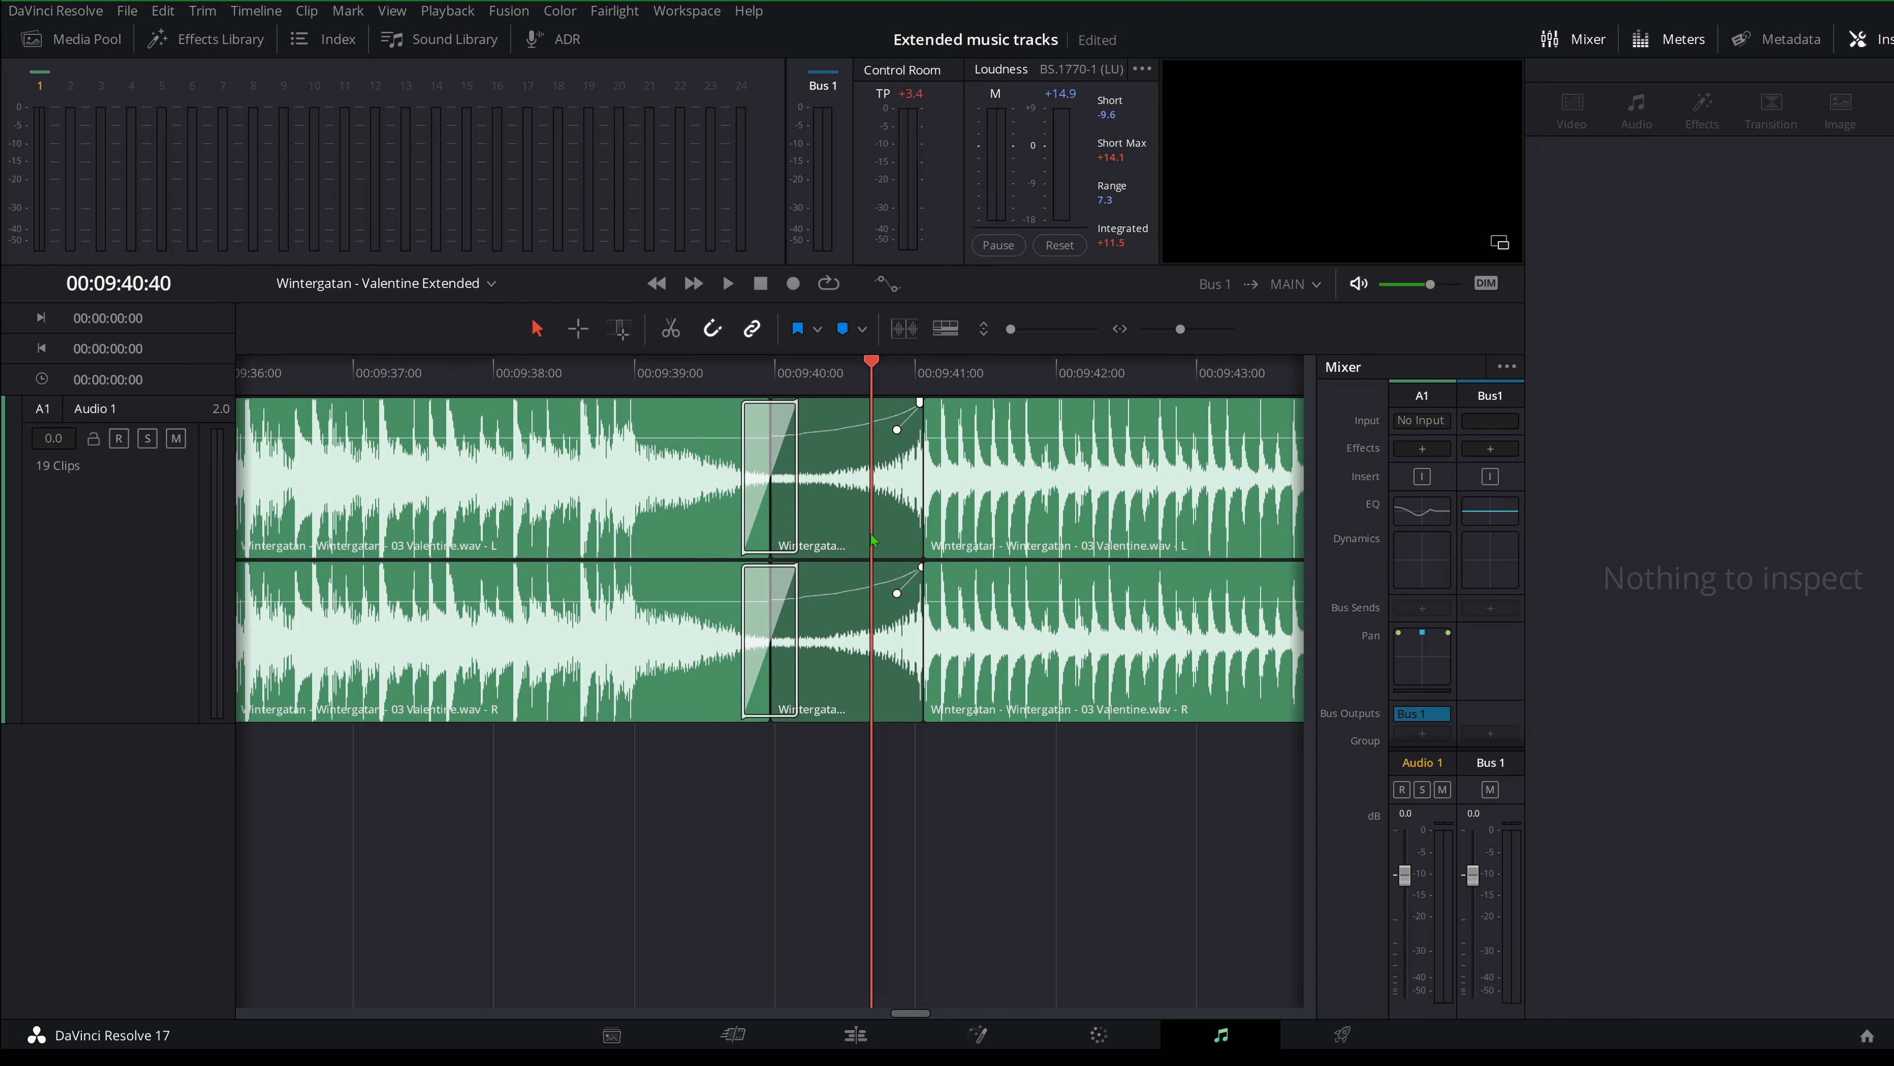